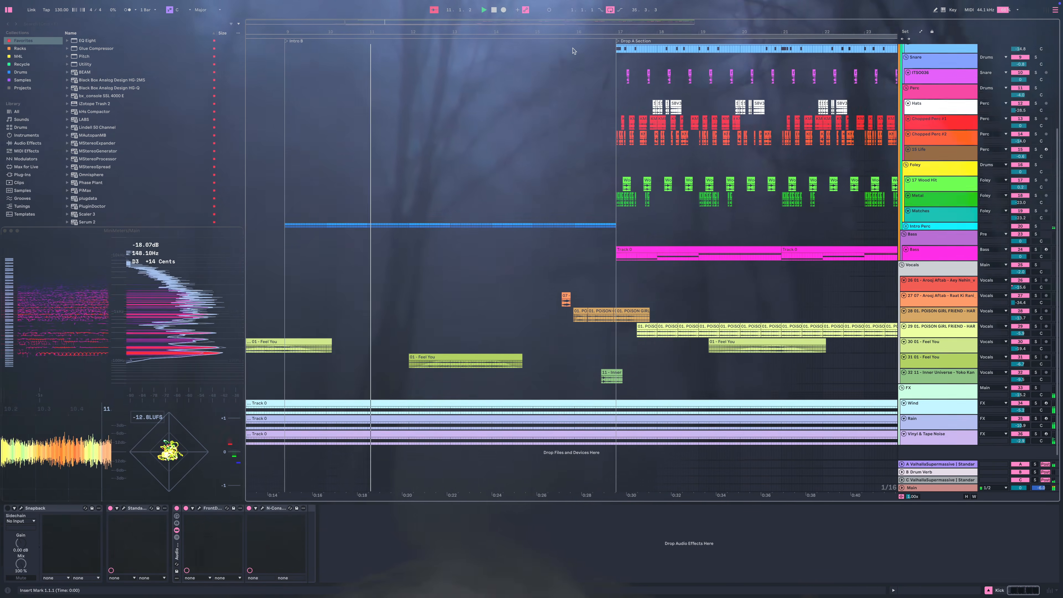
Look over the playing arrangement across all track groups, from the intro through the Drop A and Drop B sections.
scroll(572, 50, up, 2)
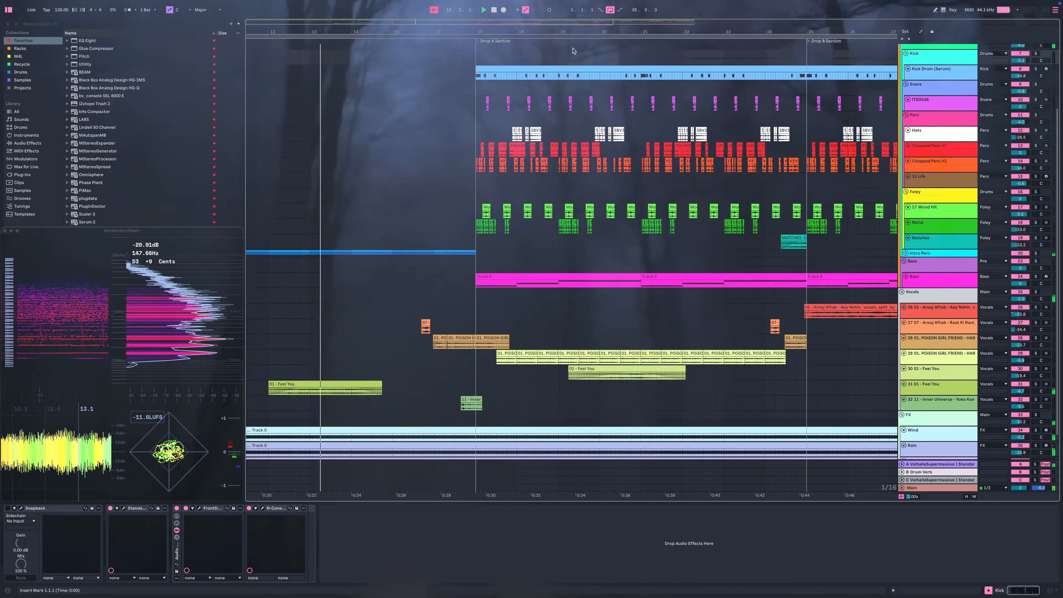
scroll(572, 51, up, 2)
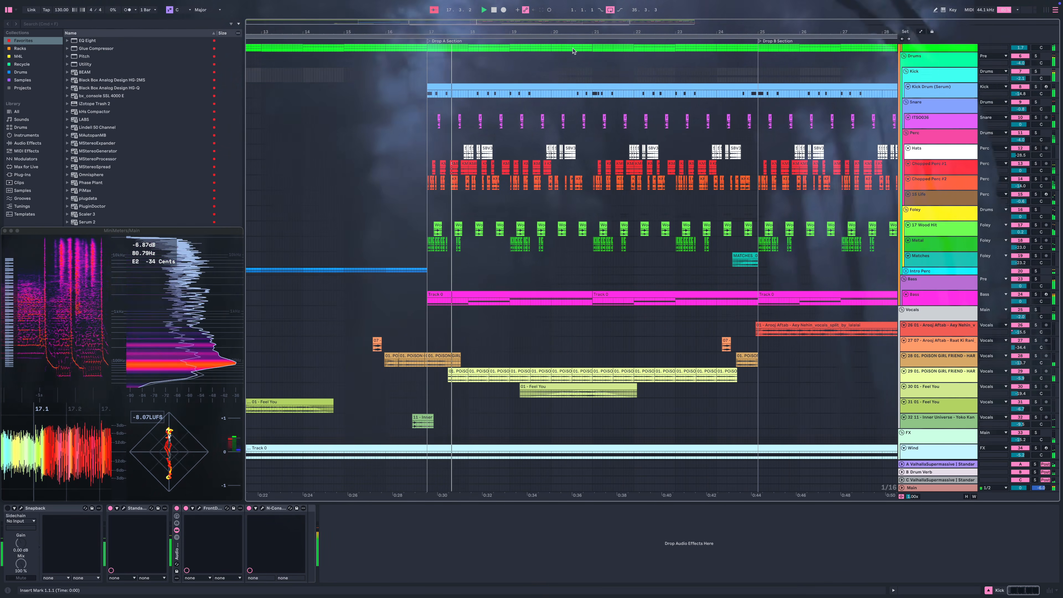
scroll(573, 49, up, 3)
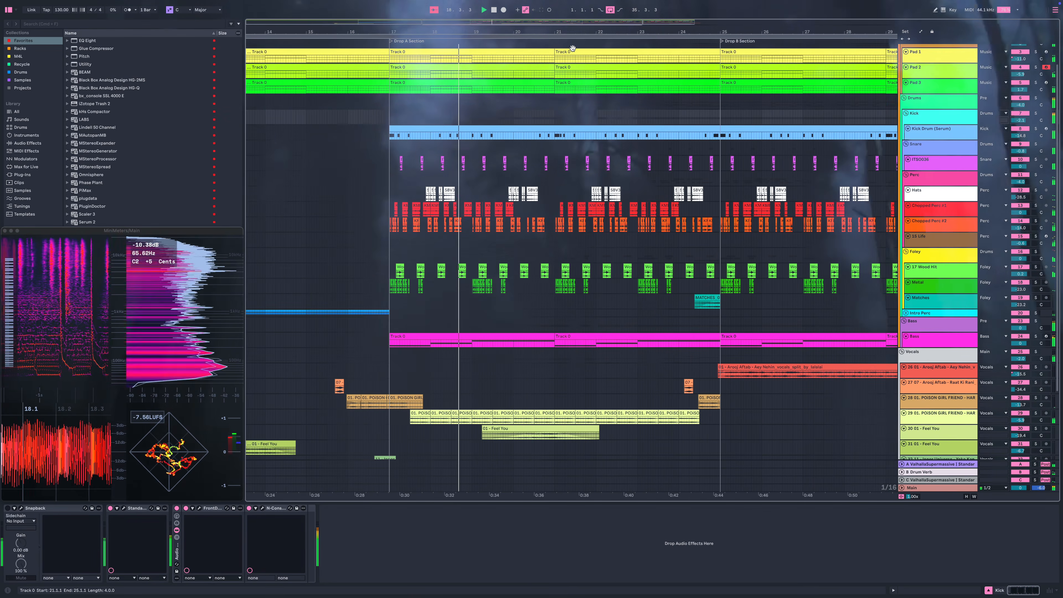
scroll(573, 48, up, 1)
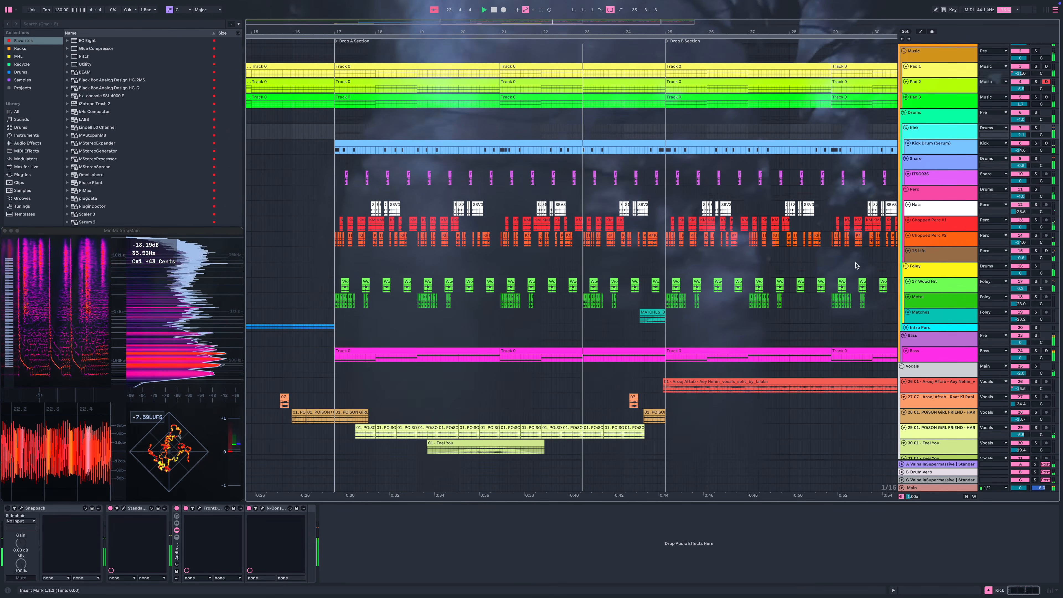
scroll(856, 266, right, 3)
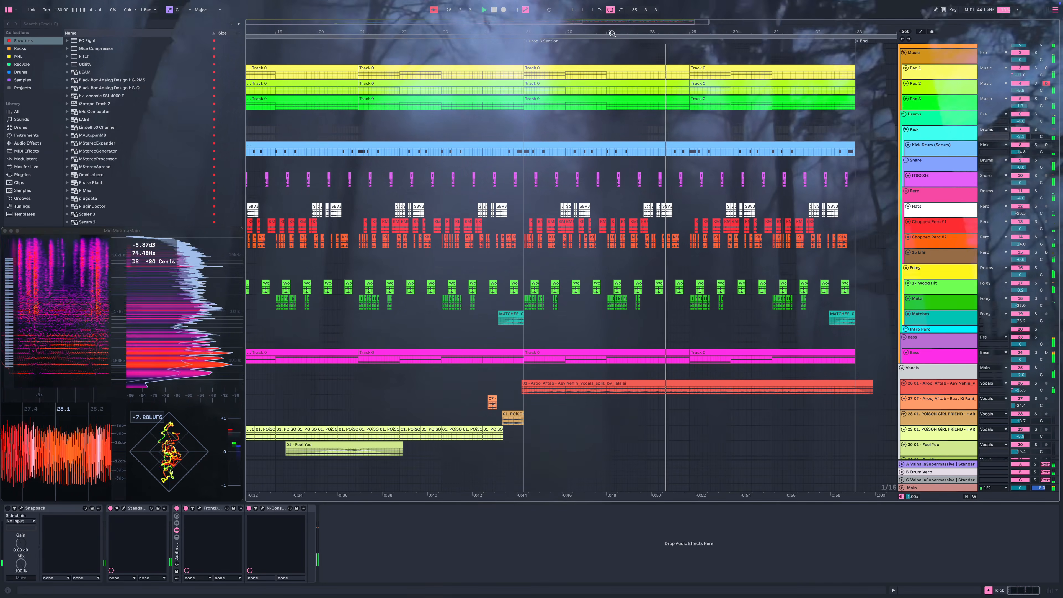
drag(610, 31, 610, 11)
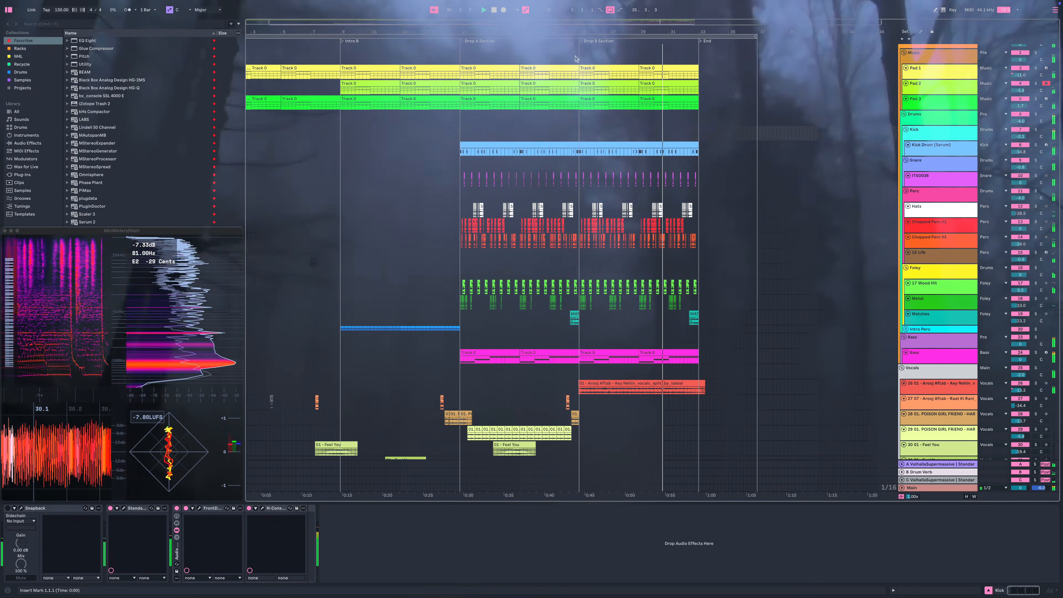
scroll(577, 57, left, 3)
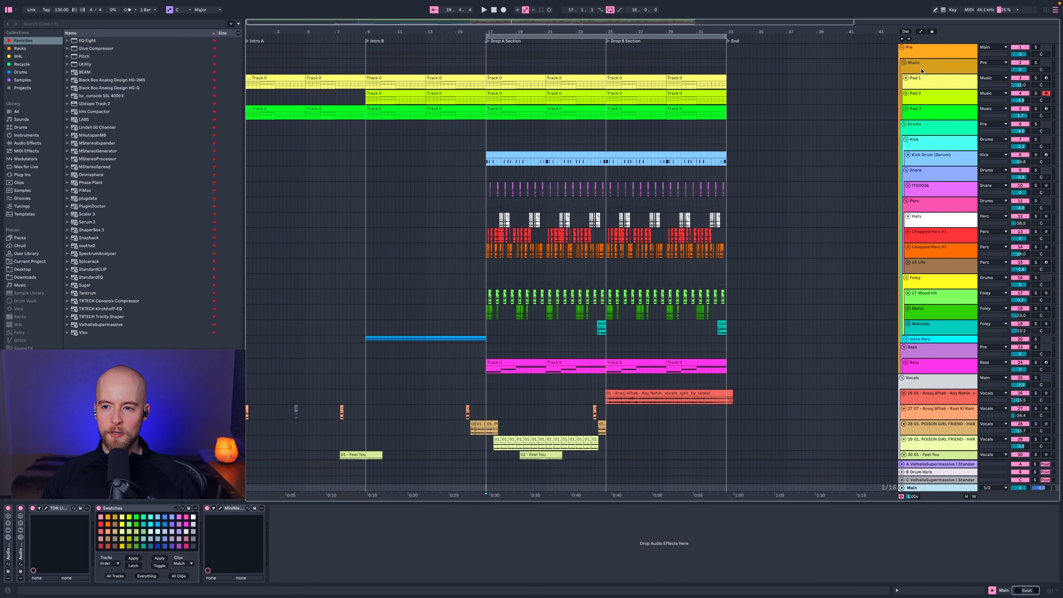
Solo the Music group and play the drop to hear the pads together.
click(921, 70)
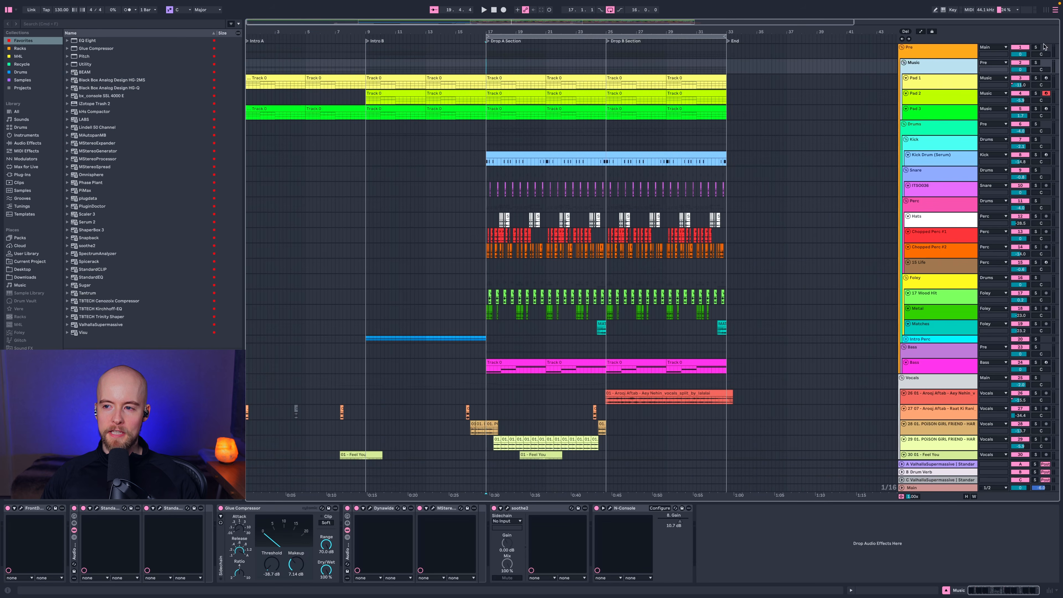
click(1035, 63)
click(954, 72)
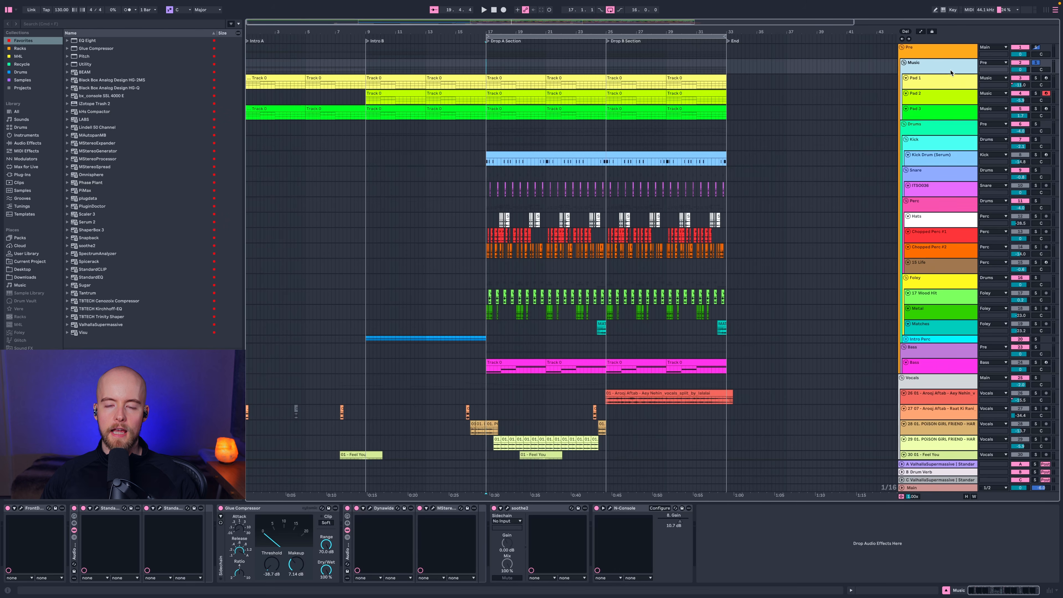
key(space)
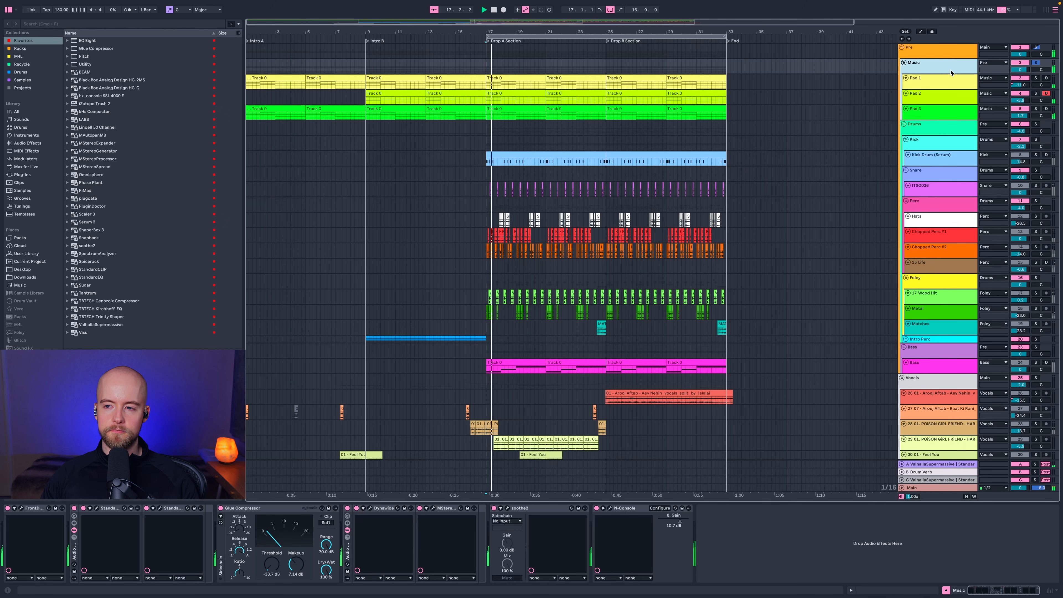
Solo the Pad 1 track on its own within the Music group.
click(965, 78)
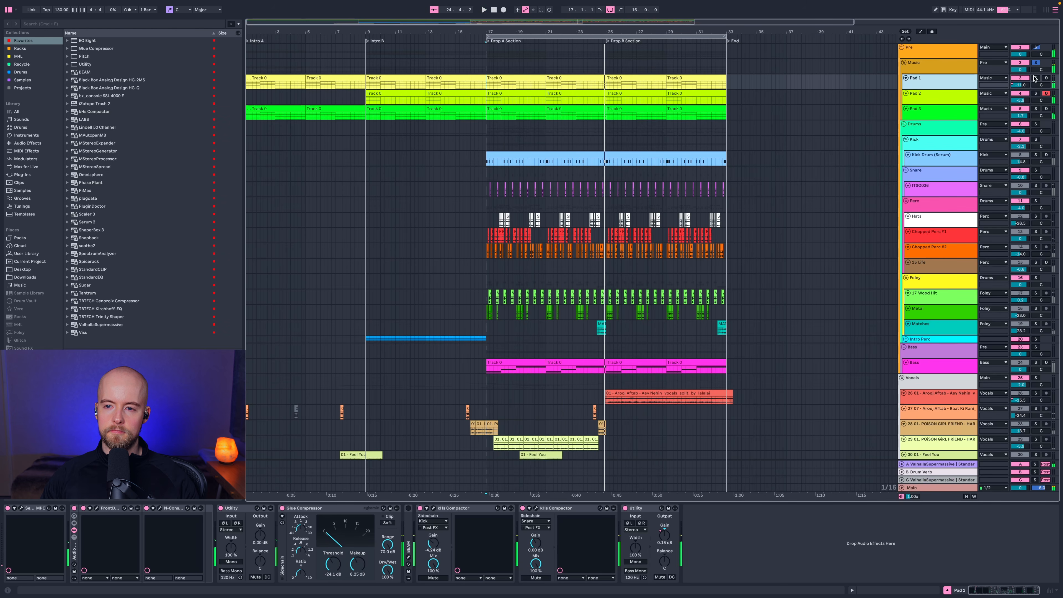
click(1035, 78)
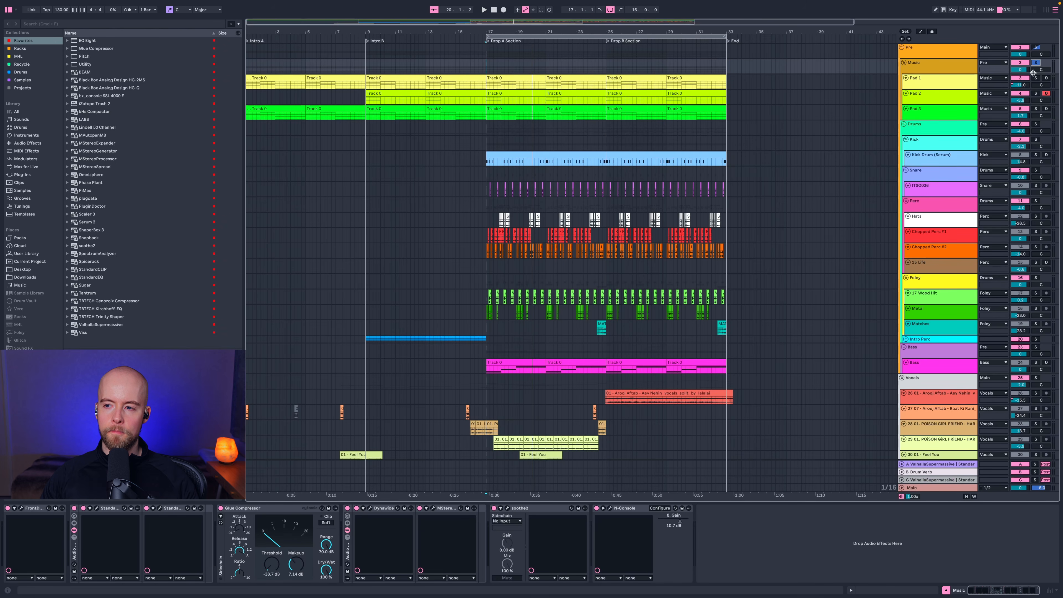
click(1035, 79)
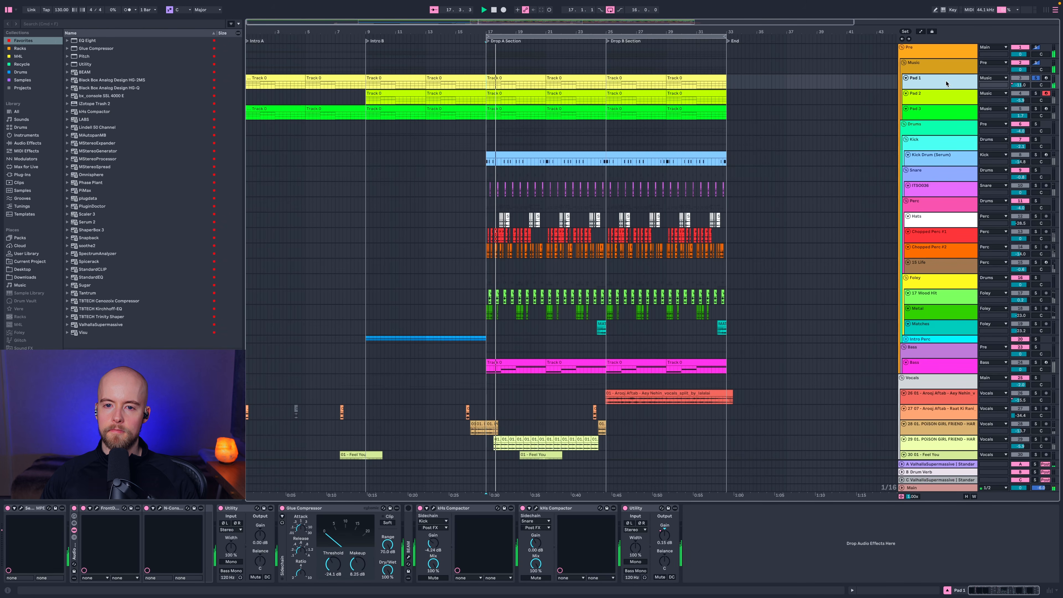
Open the Serum 2 instrument on Pad 1, reposition its window over the arrangement and stop playback.
click(22, 508)
drag(554, 133, 518, 129)
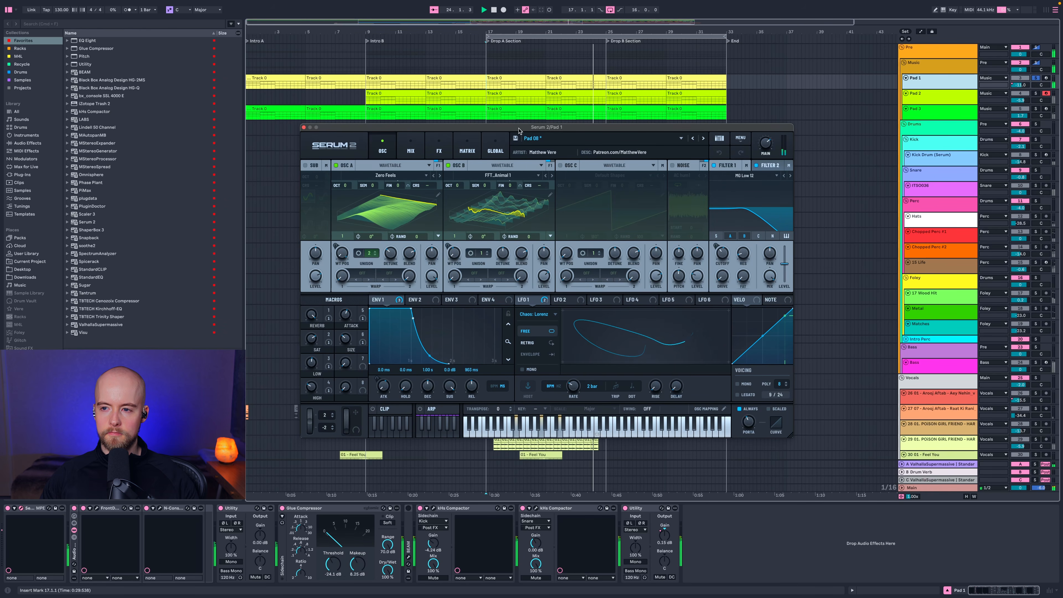
key(space)
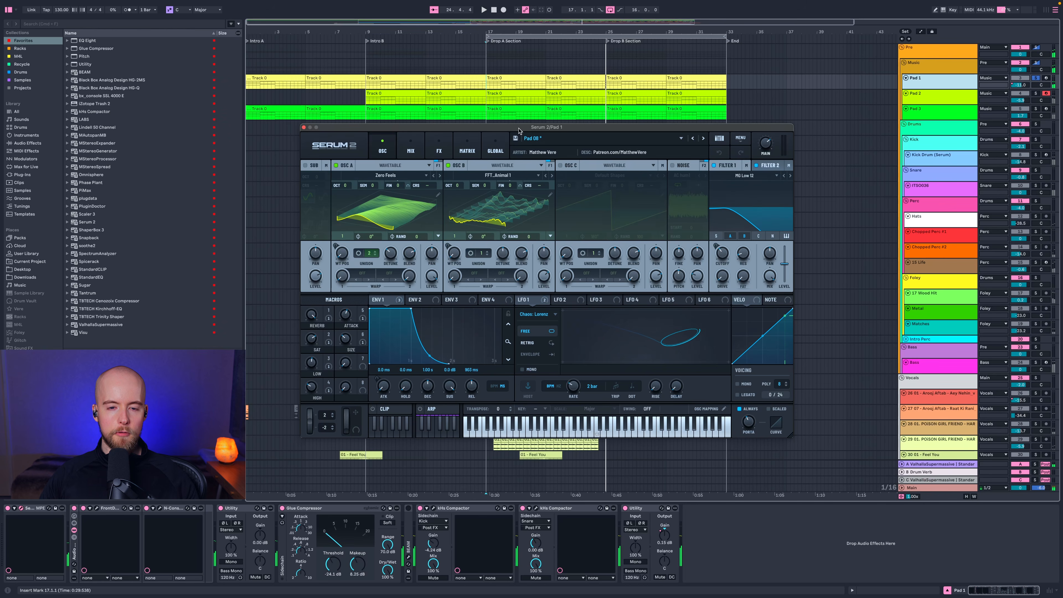
Check the wavetable categories used by oscillators A and B, and switch both waveform displays to 2D.
click(383, 175)
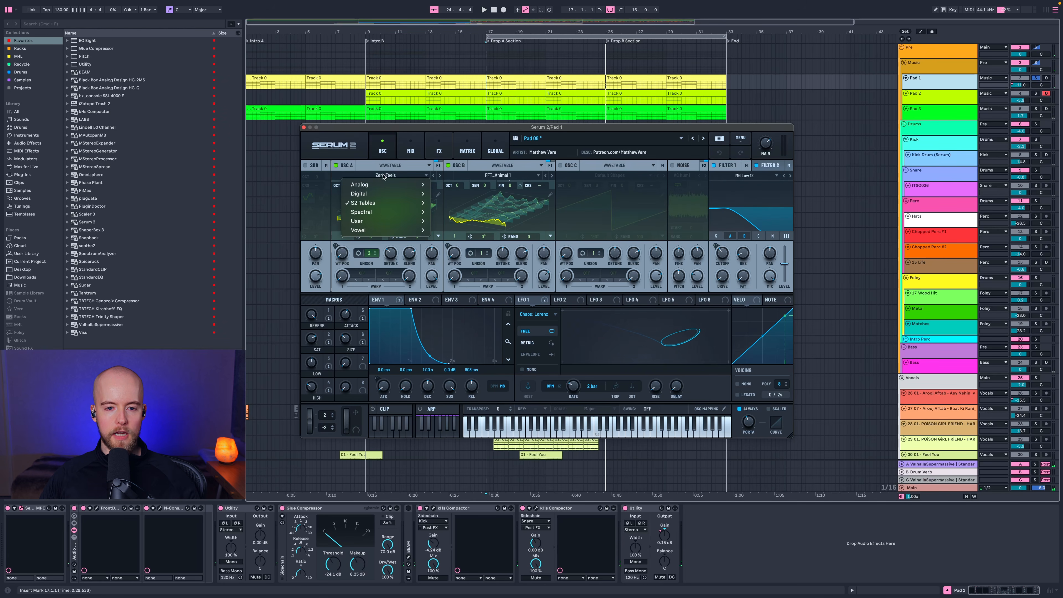
mouse_move(376, 202)
mouse_move(477, 202)
click(483, 175)
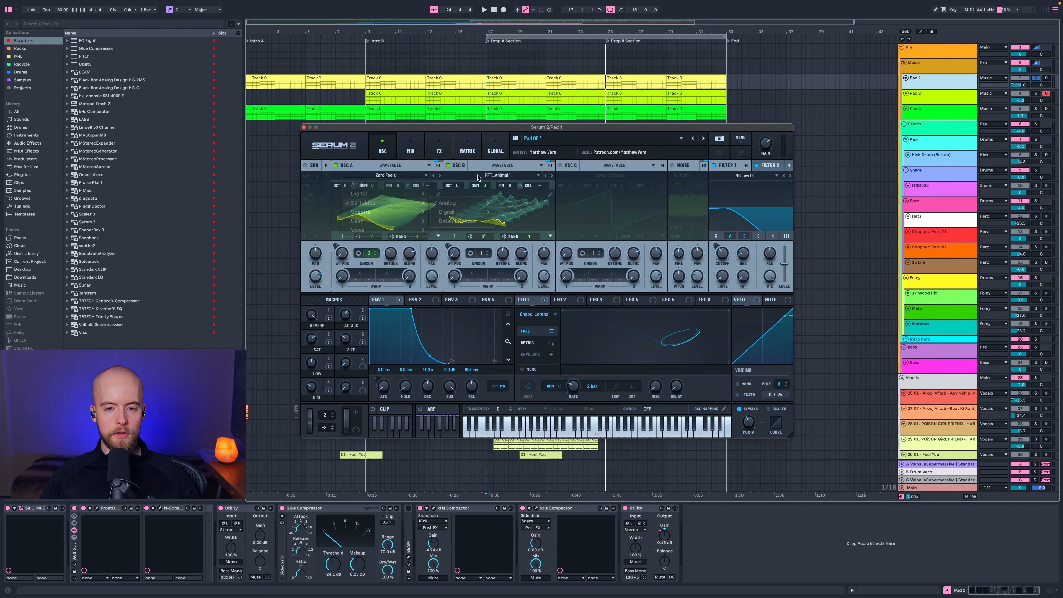
click(486, 176)
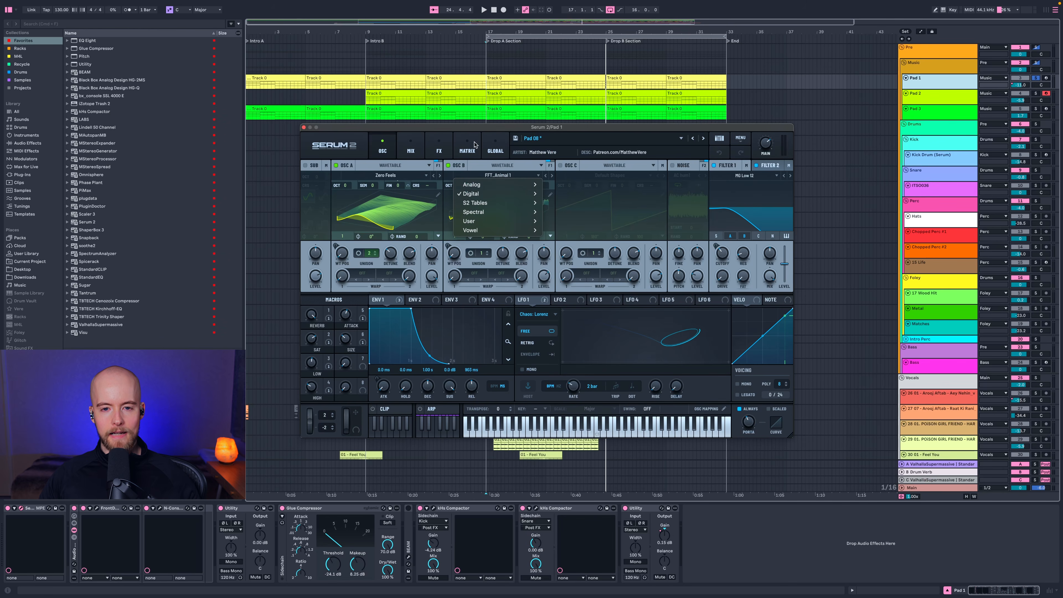
click(473, 133)
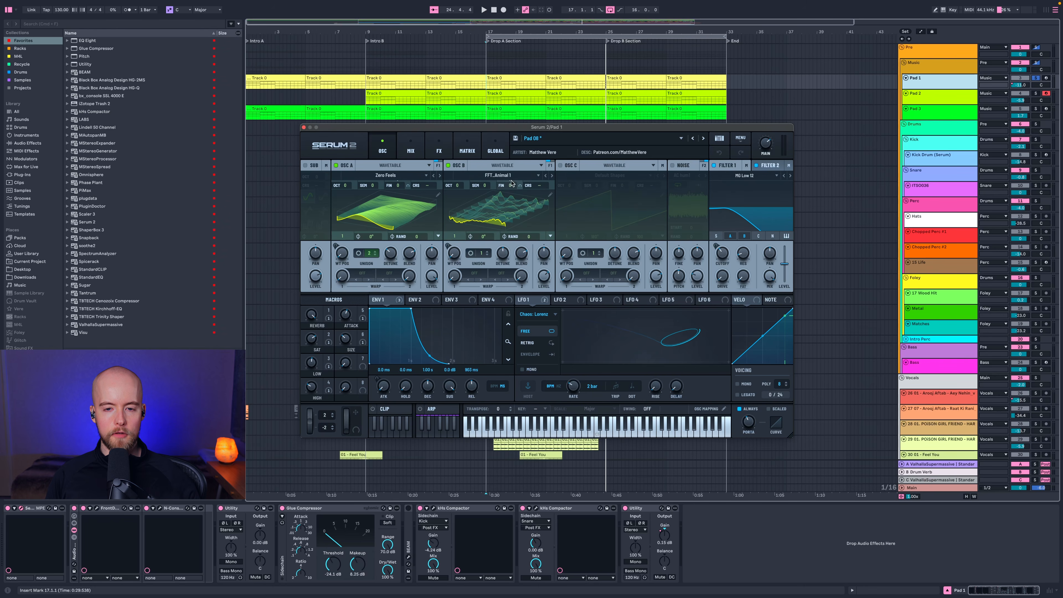
click(494, 201)
click(408, 210)
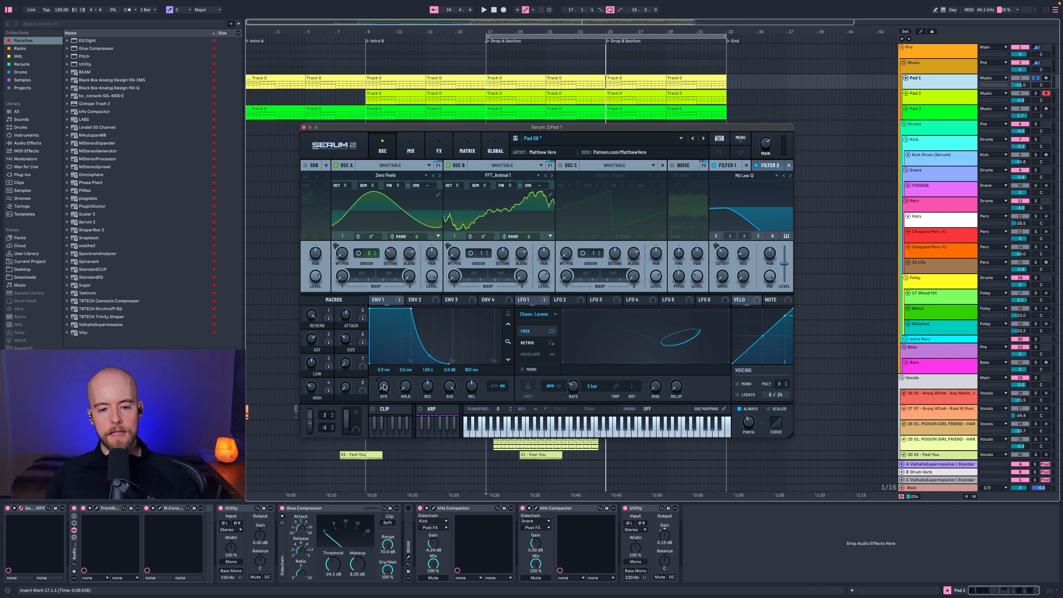
Try a longer Env 1 attack of about 1.5 s, and return it to 0.1 ms.
mouse_move(385, 388)
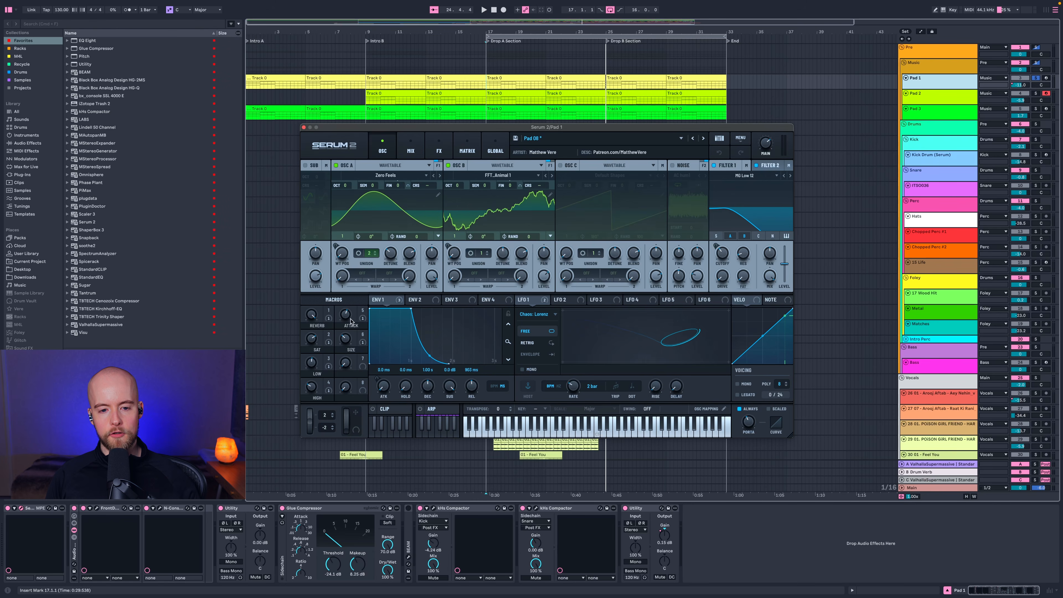
mouse_move(348, 319)
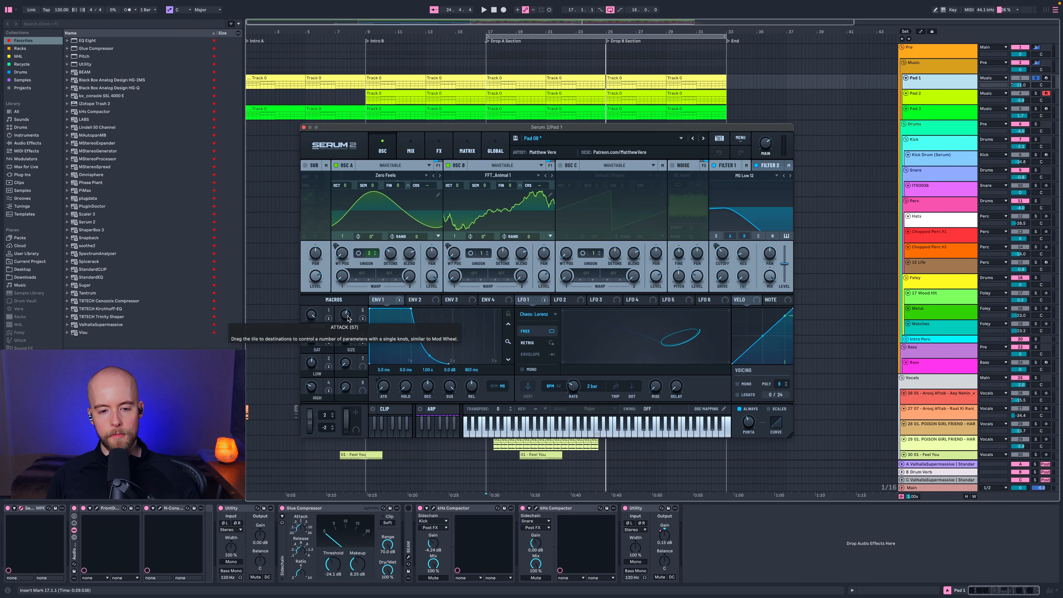
drag(385, 361, 392, 345)
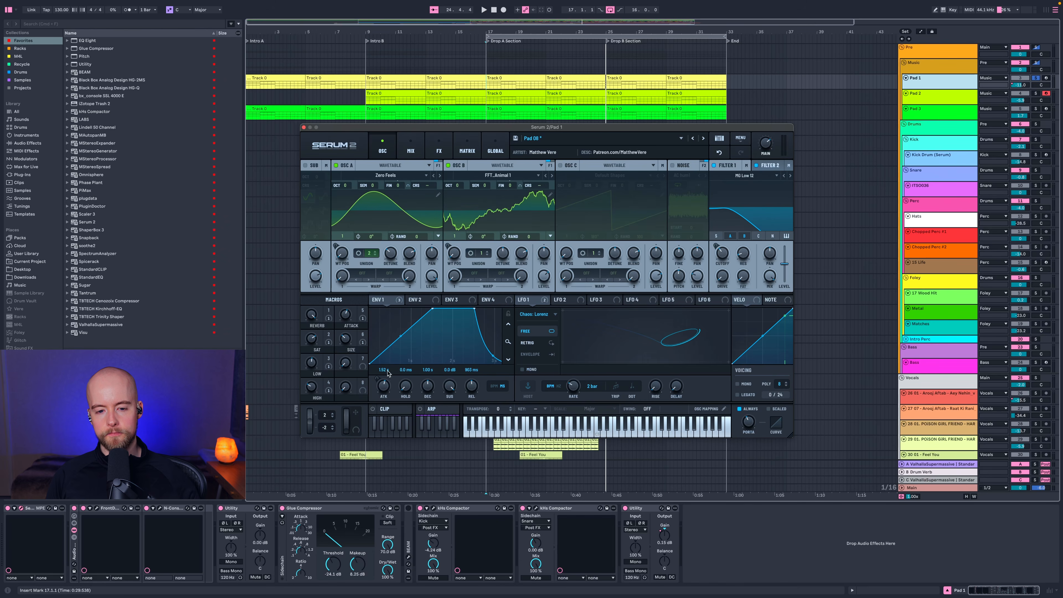
drag(382, 383, 382, 426)
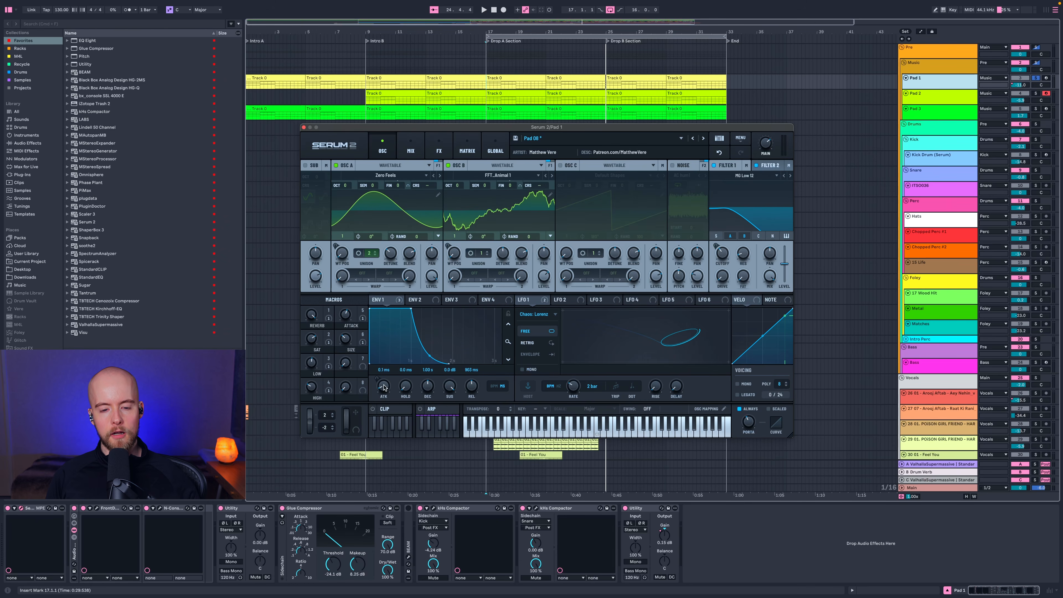
mouse_move(383, 387)
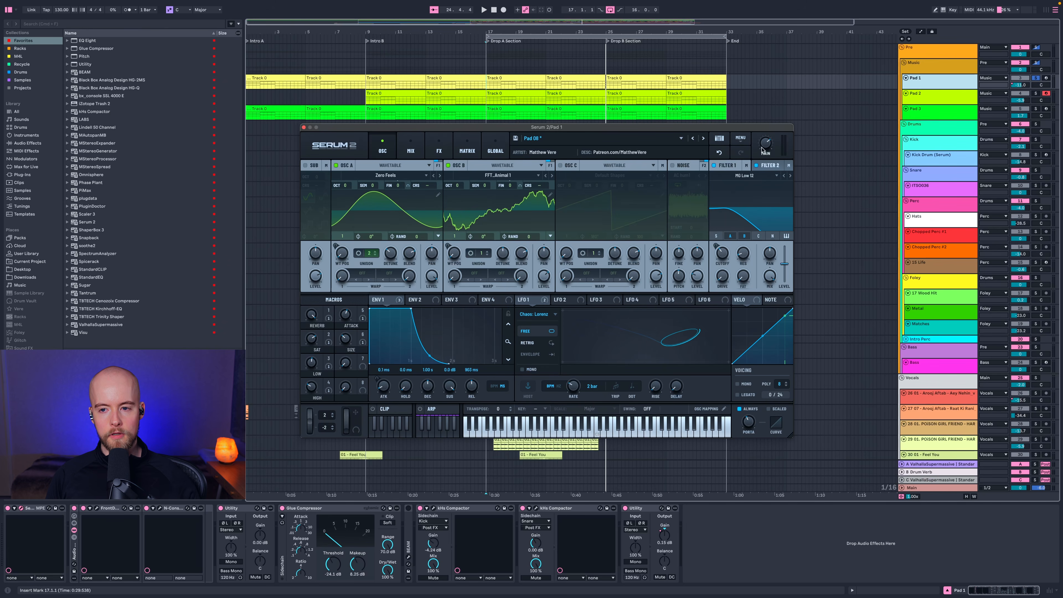
Play Pad 1 with the oscillator wavetables displayed in 3D and inspect the fine-tune modulation on oscillators A and B.
key(space)
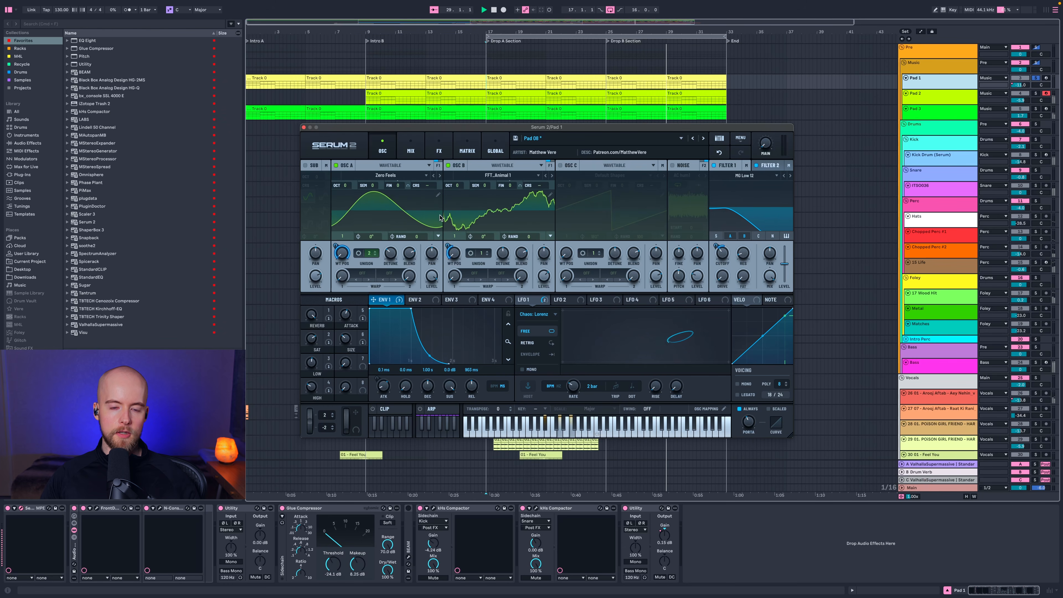
click(478, 212)
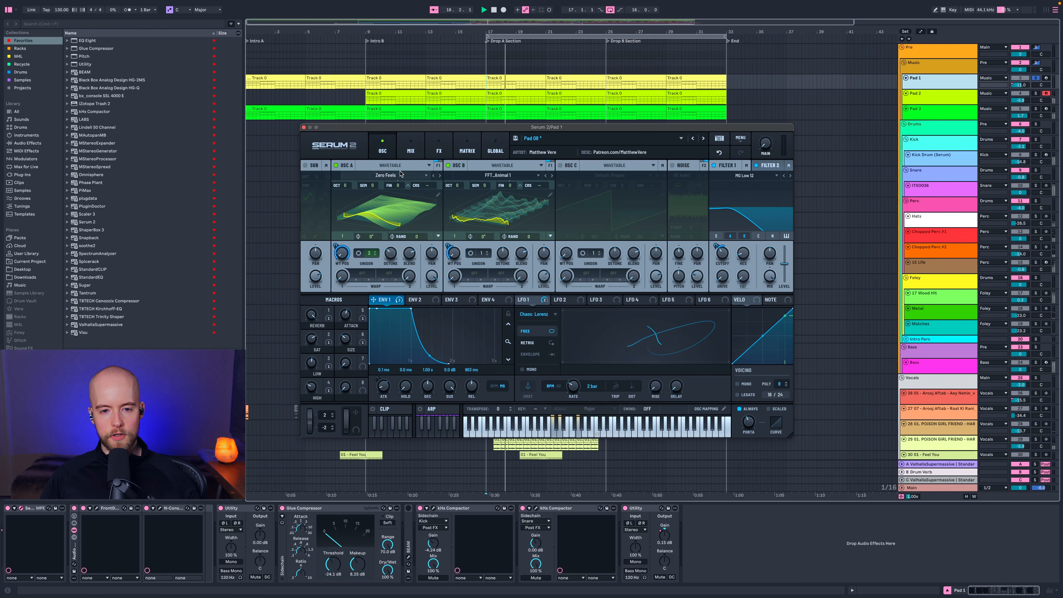
mouse_move(399, 188)
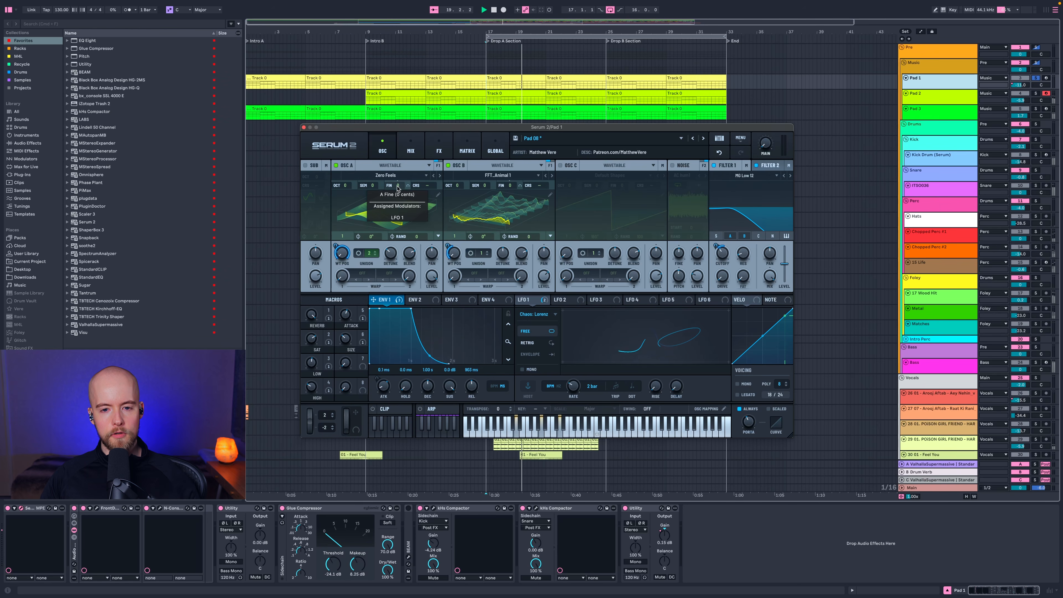
mouse_move(482, 187)
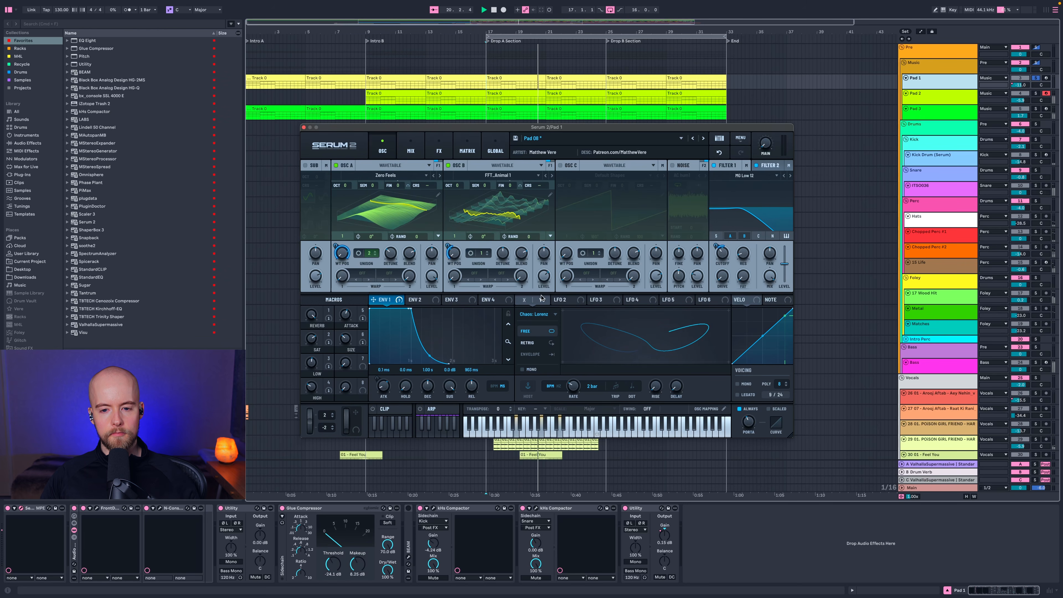
Review the modulation matrix down to the LFO 1 routings on A Fine and B Fine, and return to the oscillator view.
click(467, 147)
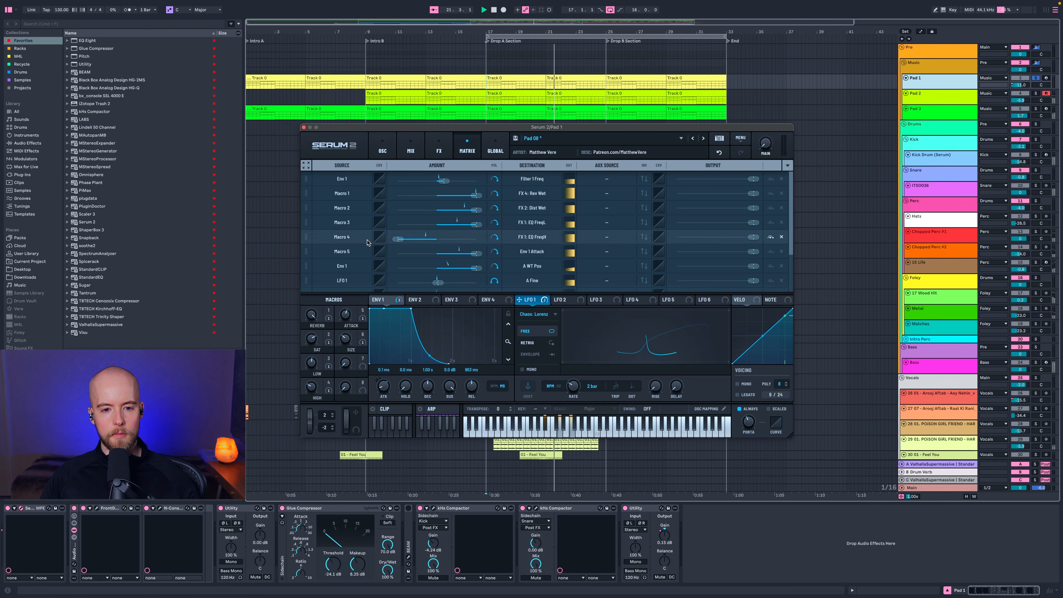
scroll(367, 243, down, 1)
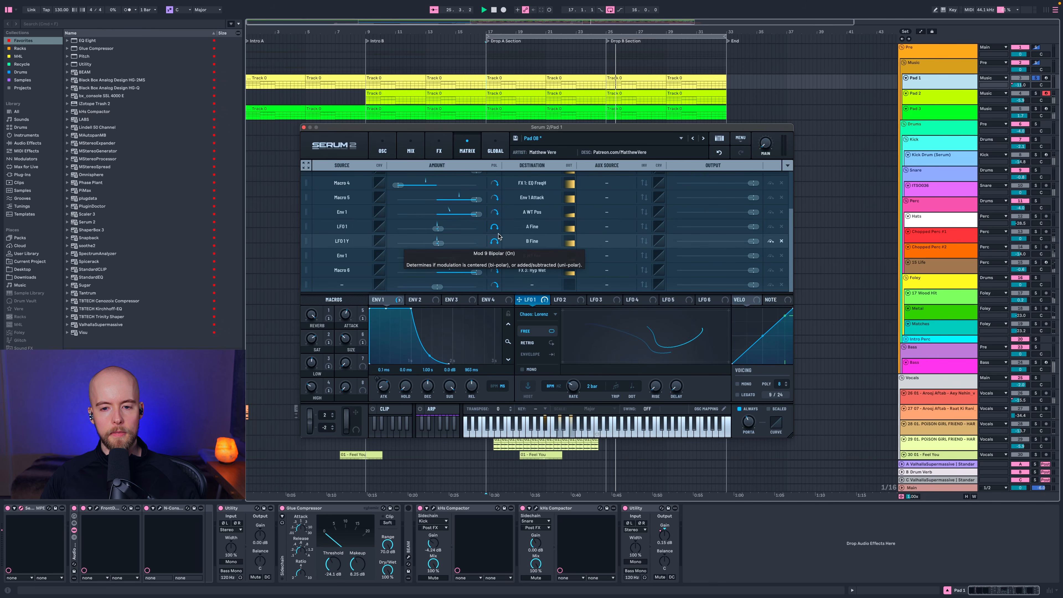
click(382, 147)
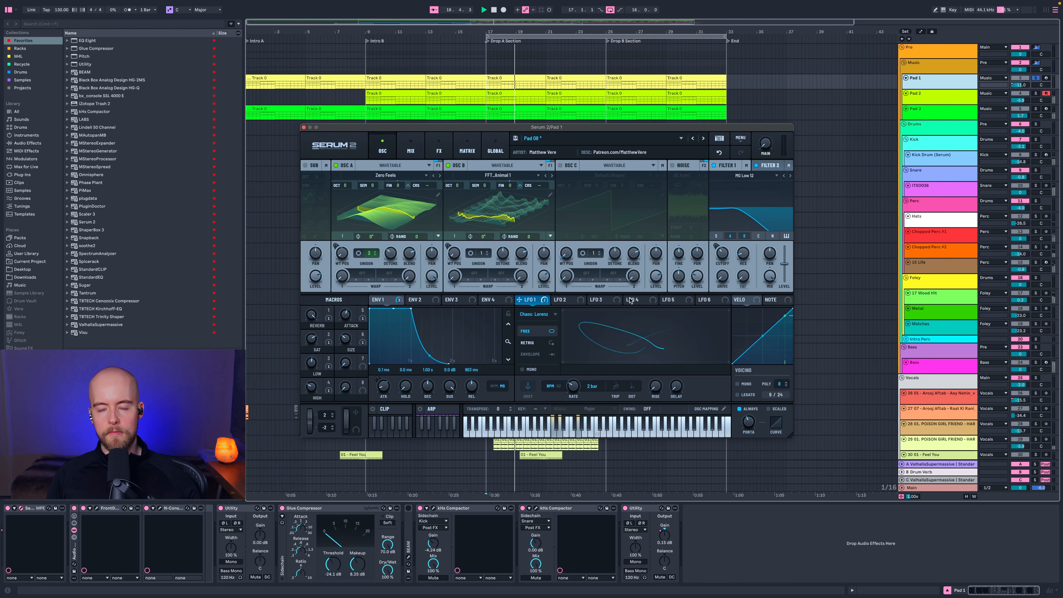
Review Pad 1's effects chain from the equalizer and distortion down to the reverb and compressor.
click(439, 148)
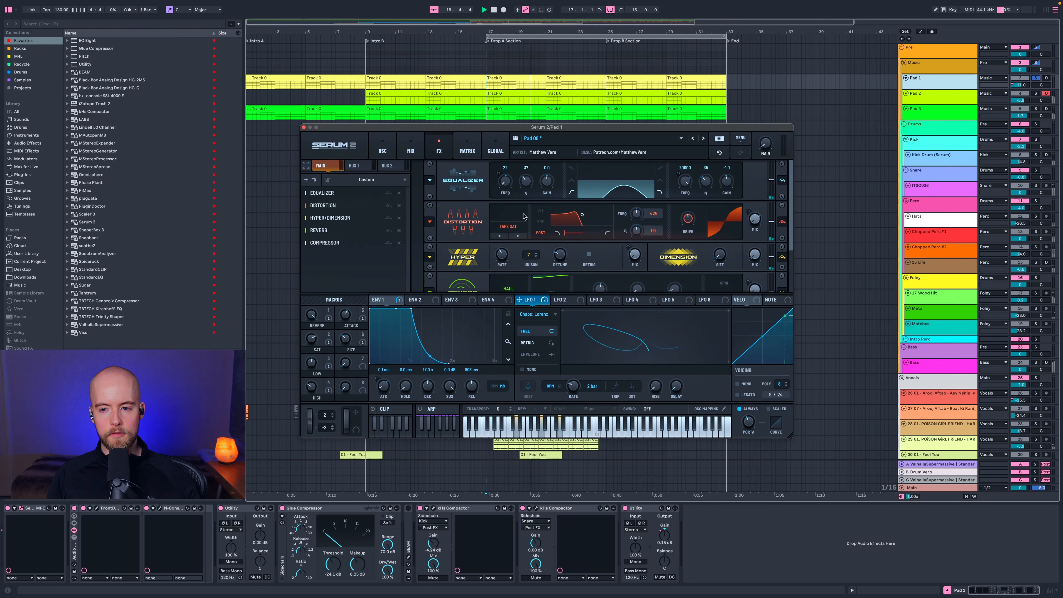
scroll(524, 217, down, 1)
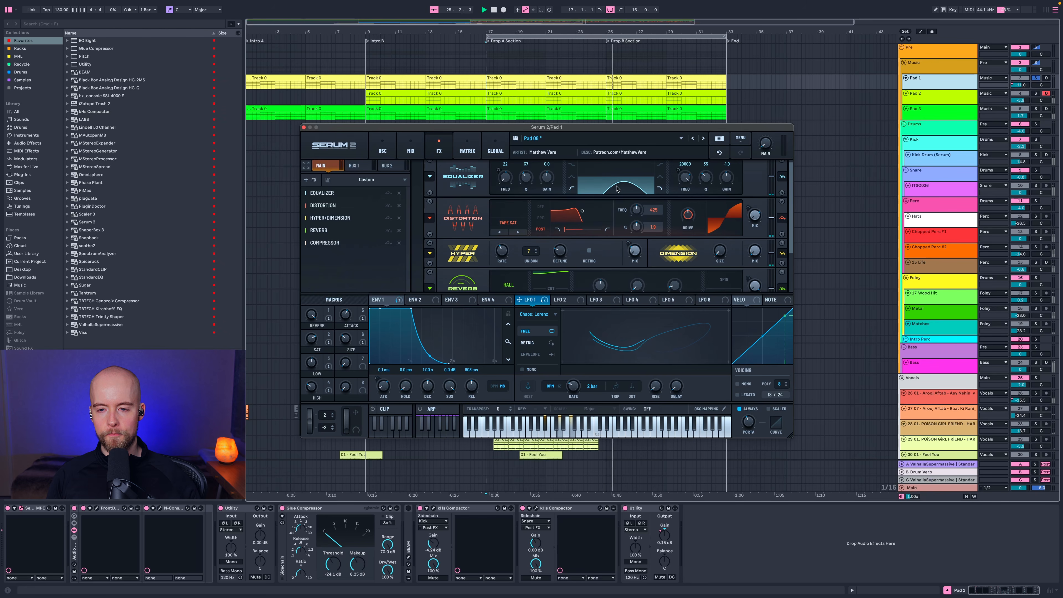
mouse_move(758, 219)
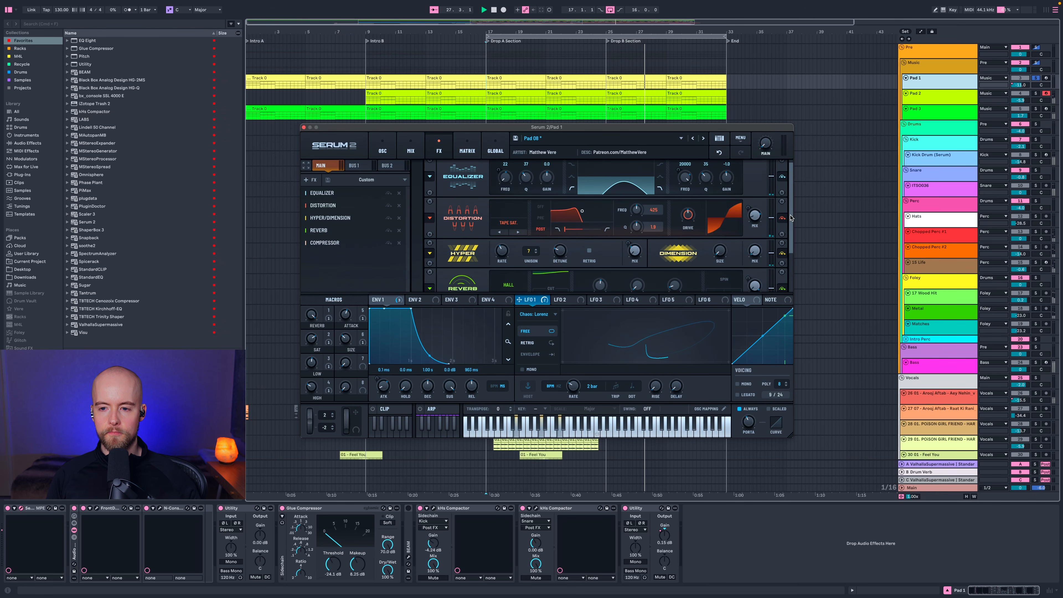
scroll(767, 240, down, 3)
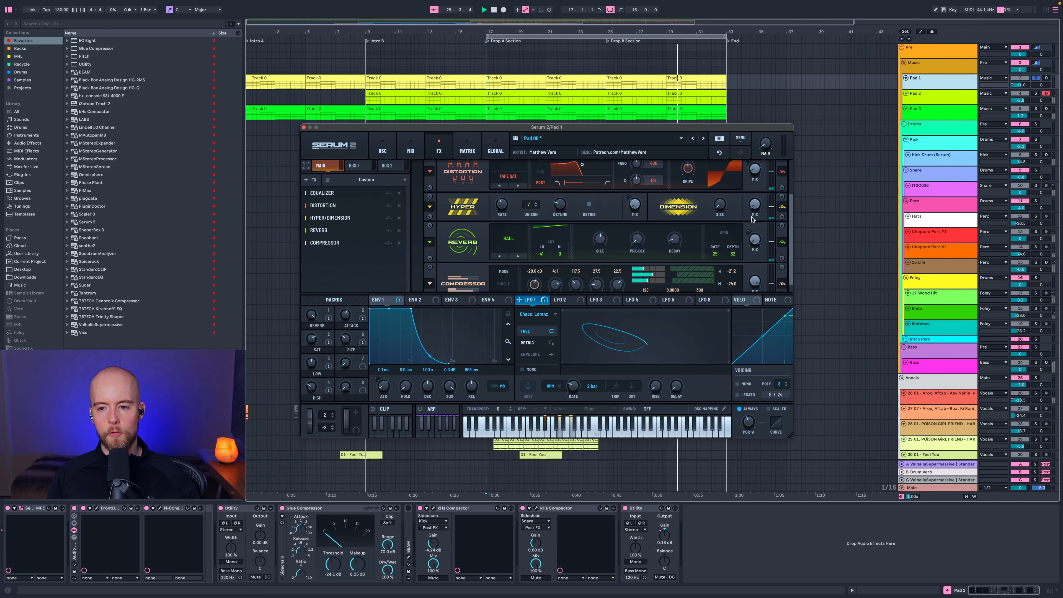
scroll(791, 229, down, 1)
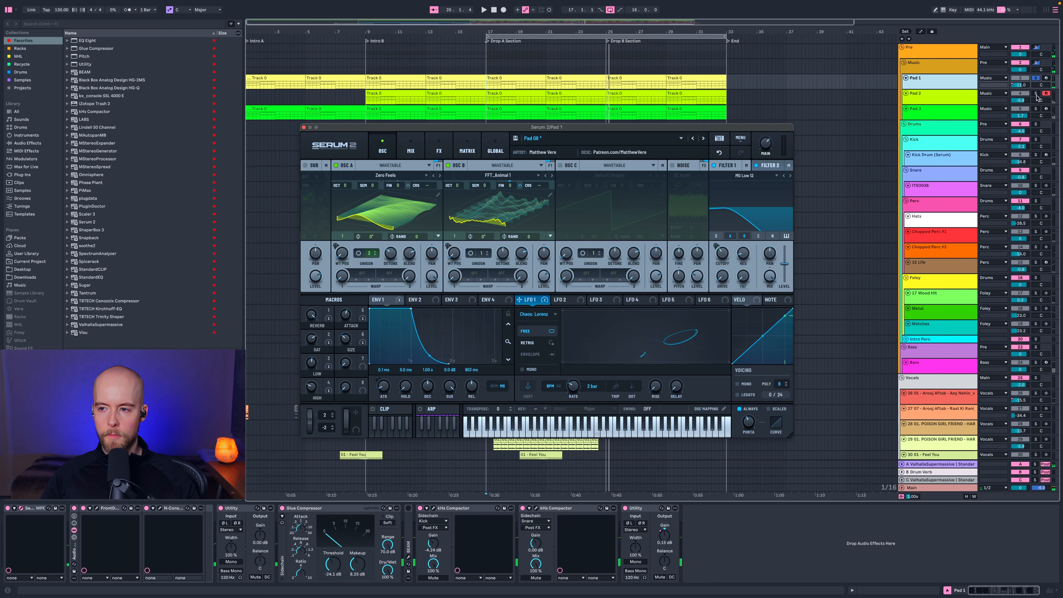
Solo Pad 2, open its Serum 2 instrument and play it from the Drop A Section.
click(921, 101)
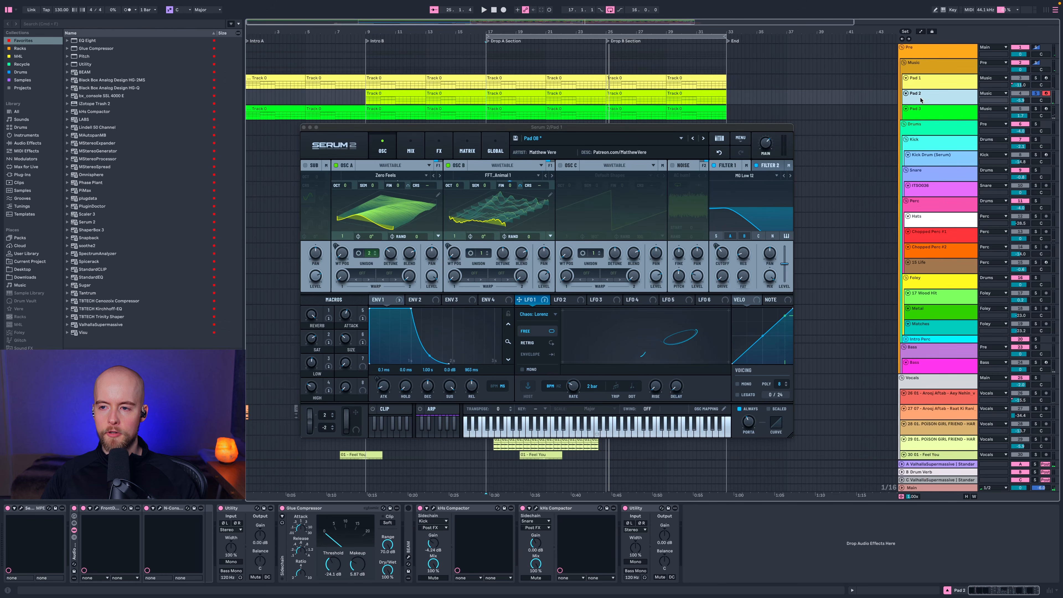
click(23, 510)
key(space)
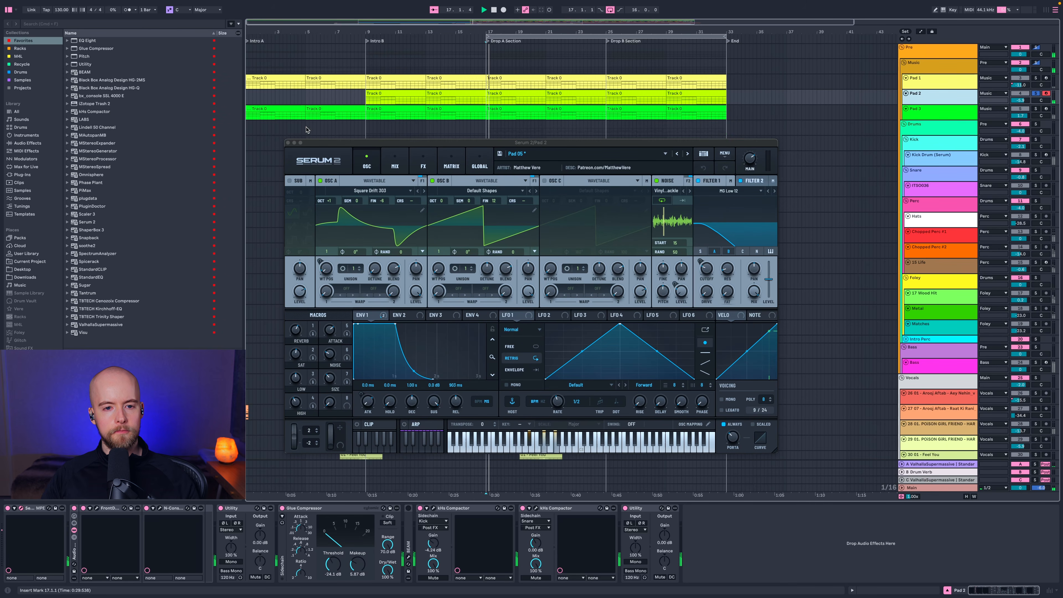
drag(594, 143, 594, 129)
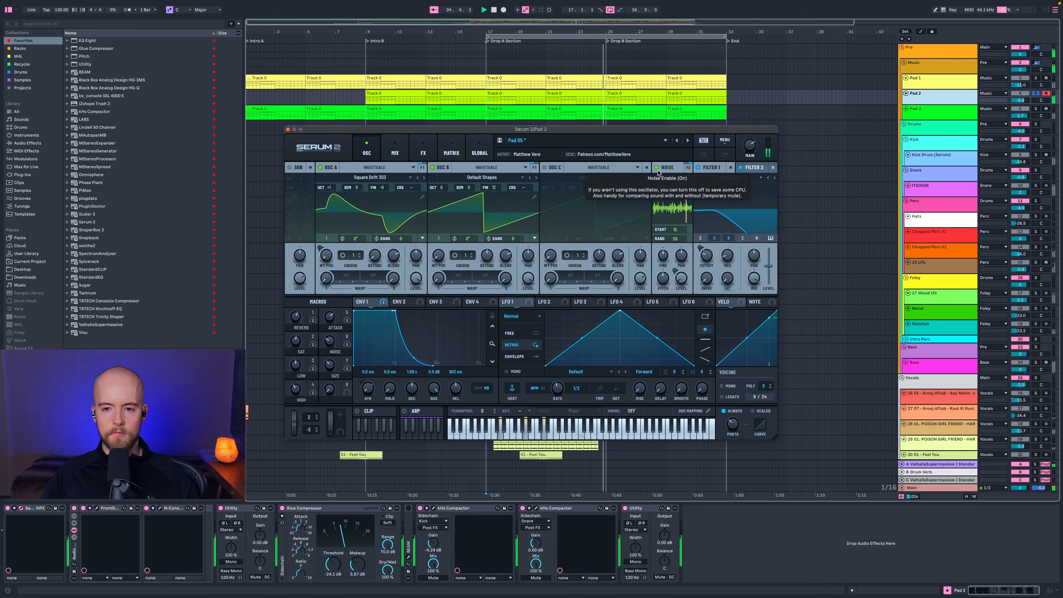
Turn off oscillators B and A to audition the noise layer alone, and turn both back on.
click(433, 167)
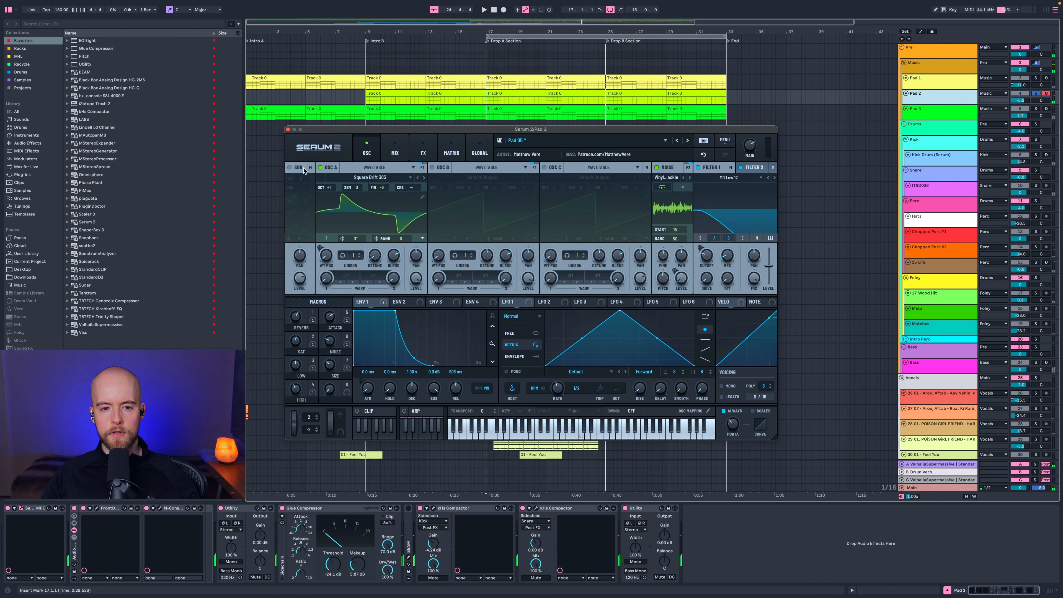
click(321, 167)
key(space)
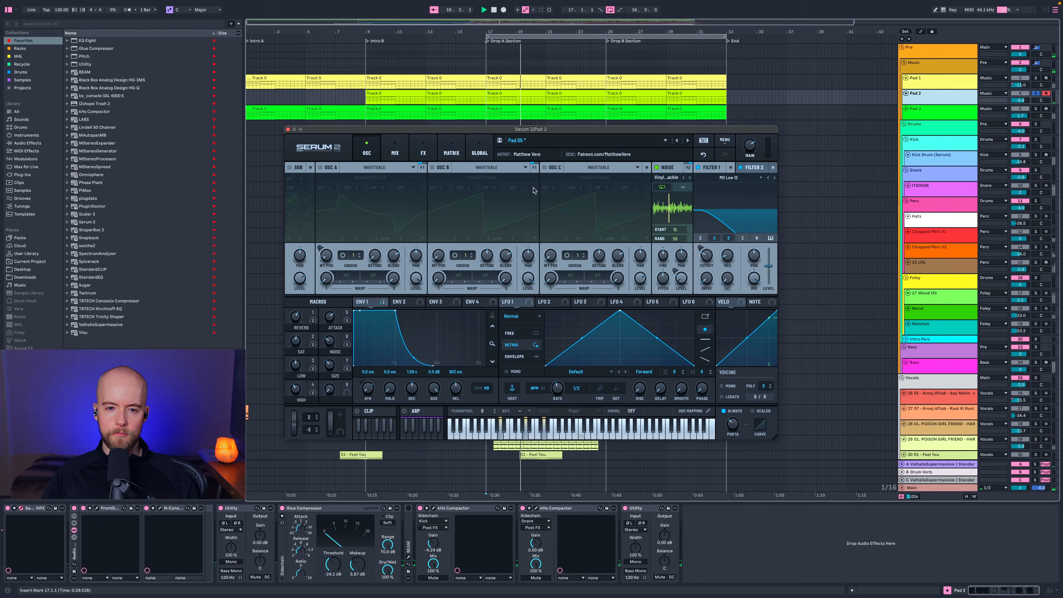
click(321, 167)
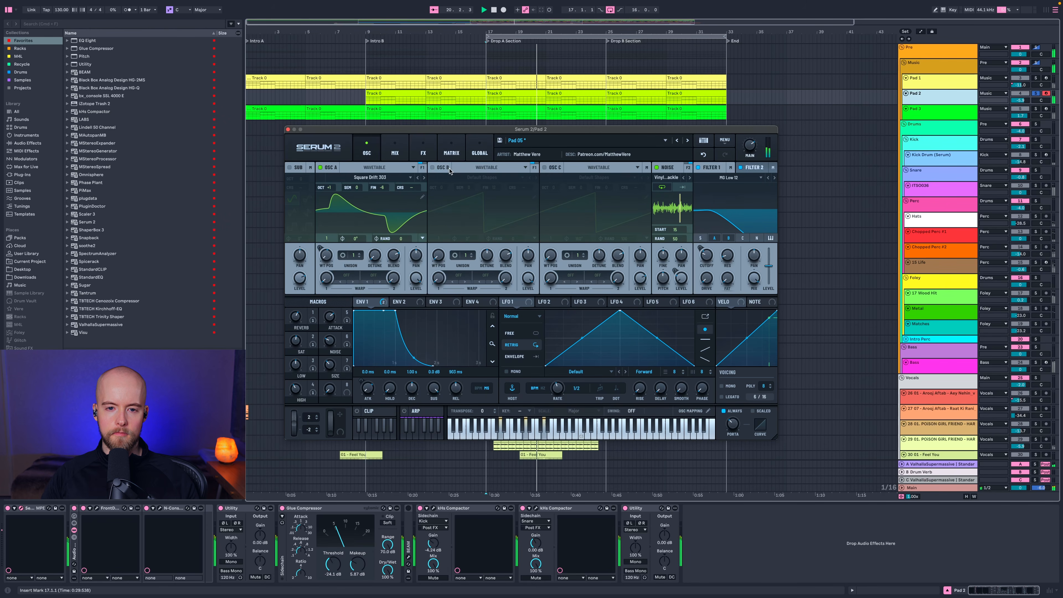
click(433, 167)
Review Pad 2's effects chain from the equalizer down to the reverb, and return to the oscillator view.
click(423, 149)
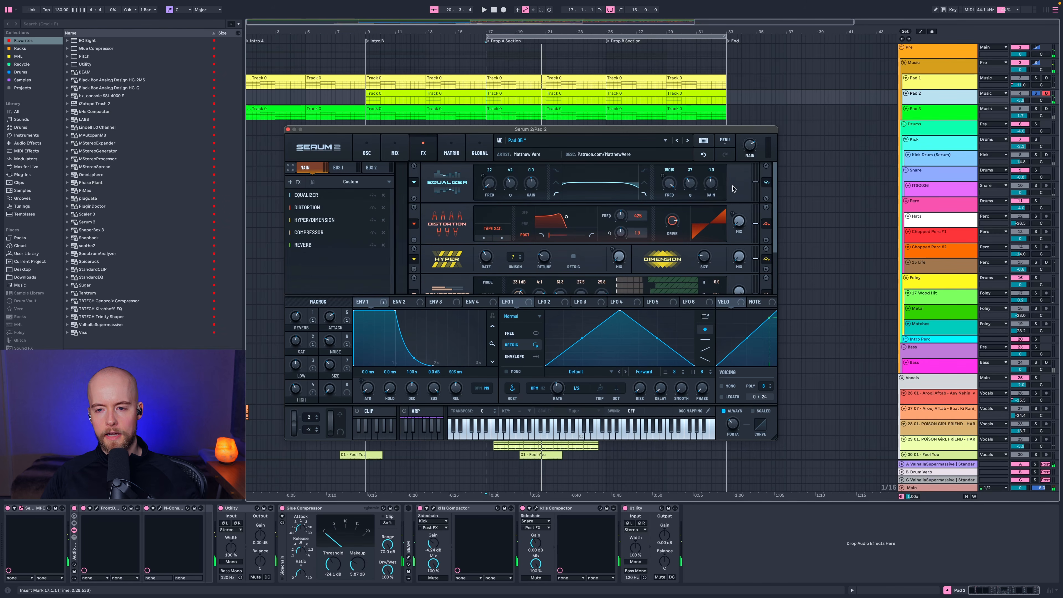
scroll(732, 189, down, 4)
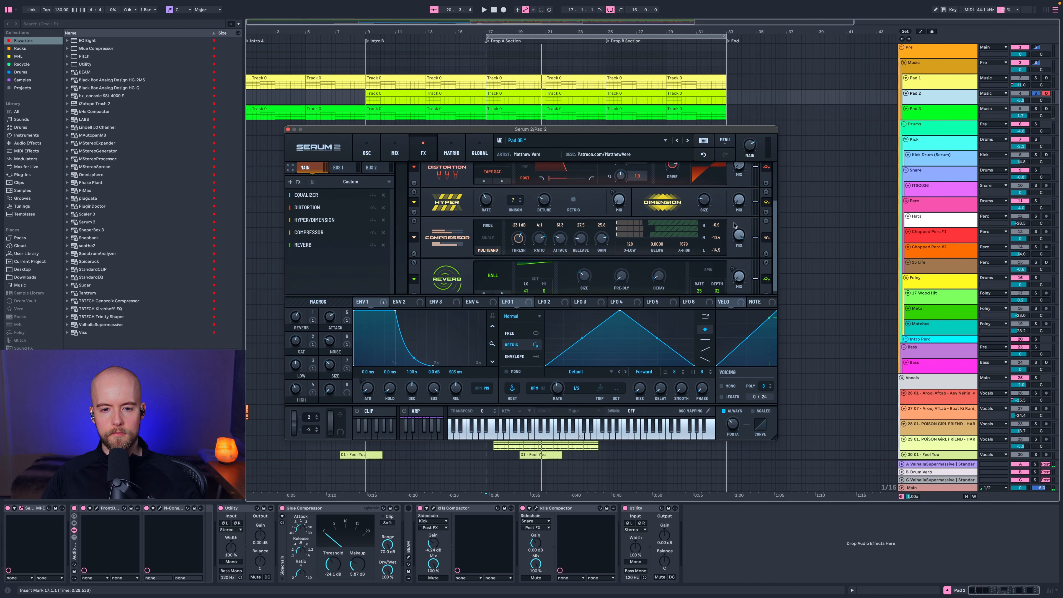
scroll(733, 224, down, 1)
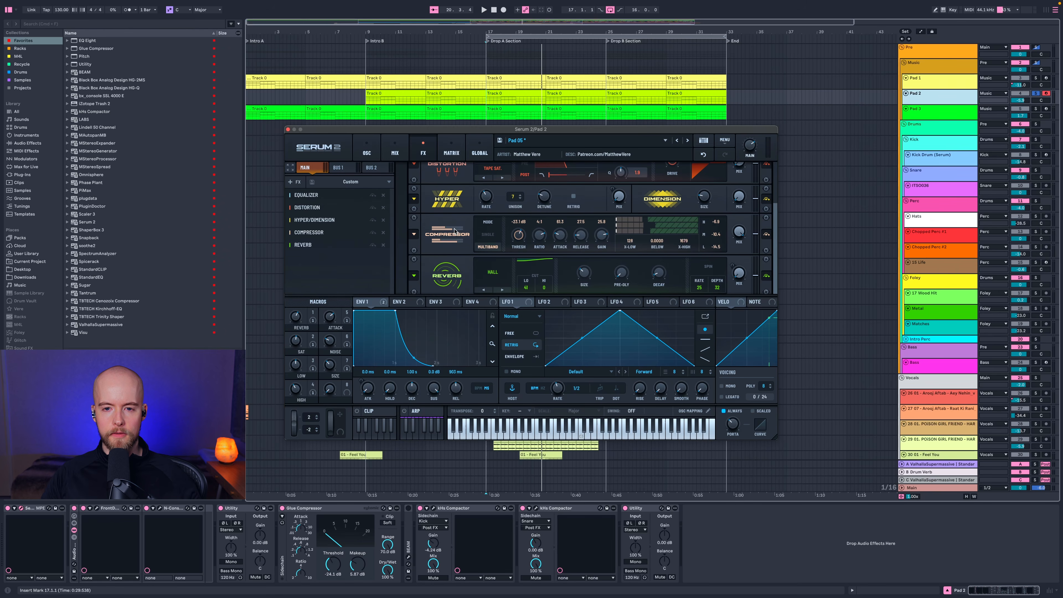
click(378, 152)
Solo Pad 3 and open its Surge XT instrument in place of the Serum 2 window.
click(1035, 108)
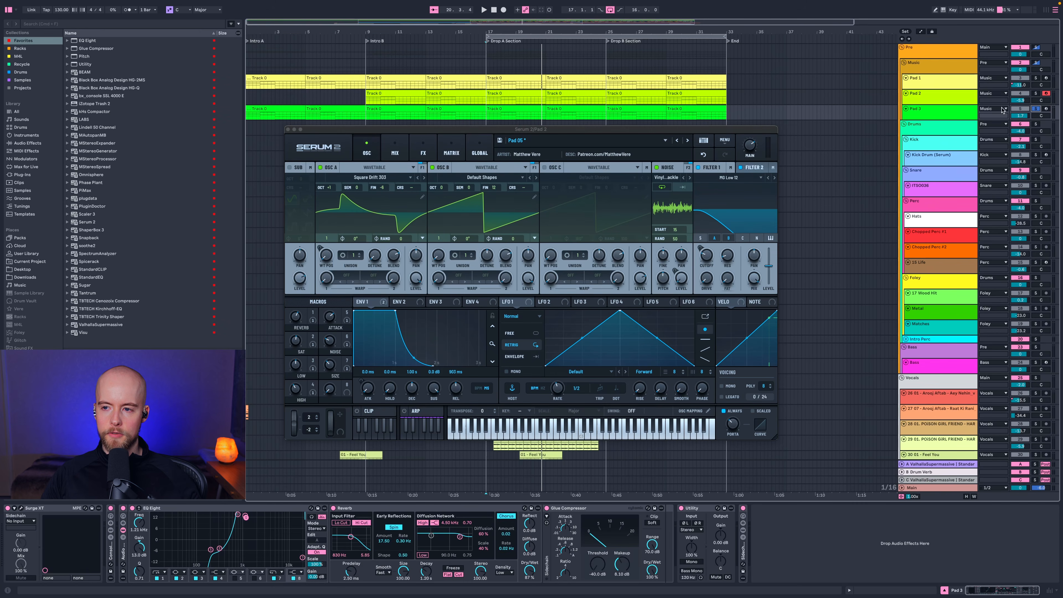
click(22, 509)
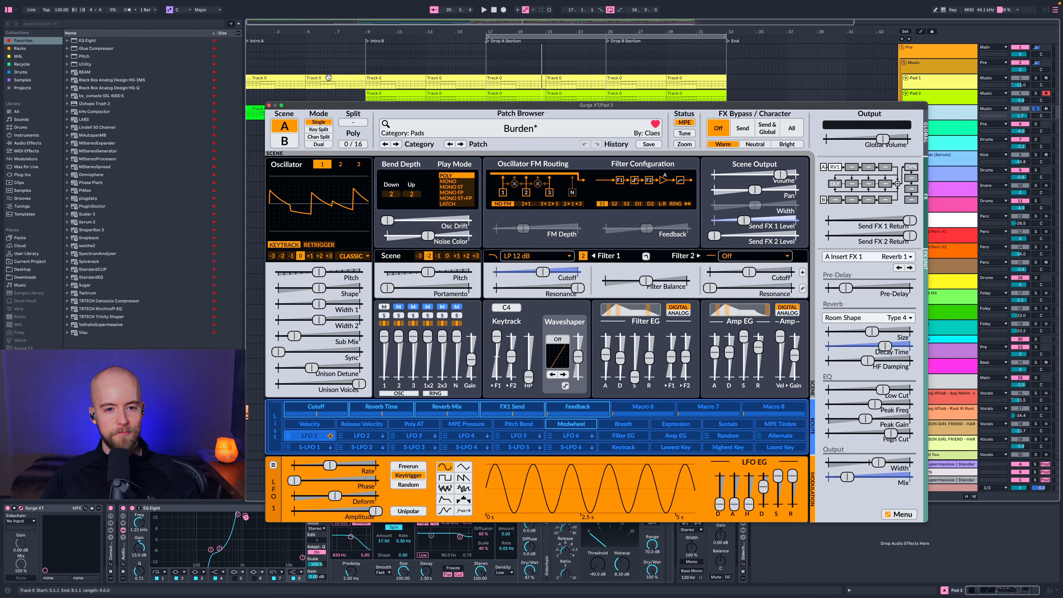
drag(317, 106, 307, 64)
click(288, 129)
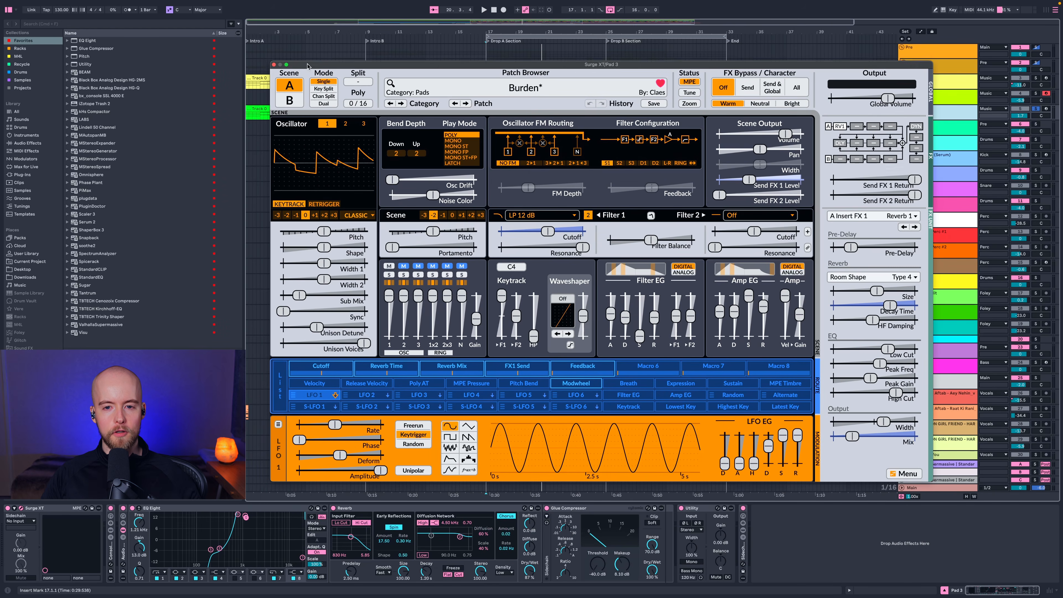
Browse Surge XT's patch list through the third-party patch categories.
click(433, 84)
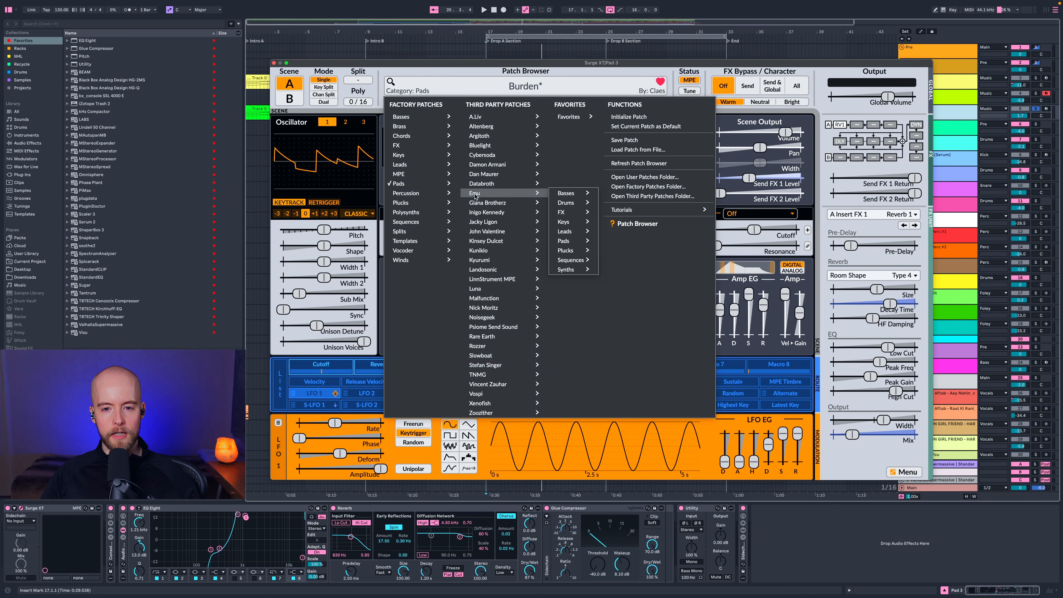
mouse_move(486, 241)
mouse_move(492, 272)
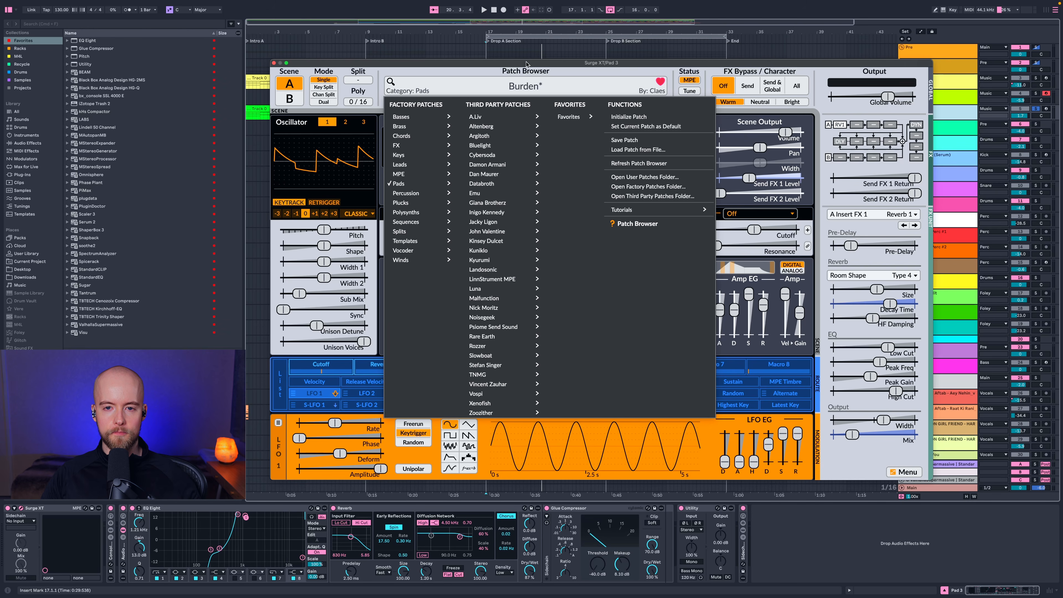
Play Pad 3 while bypassing and re-enabling its Audio Effect Rack to compare the dry and processed sound.
click(124, 508)
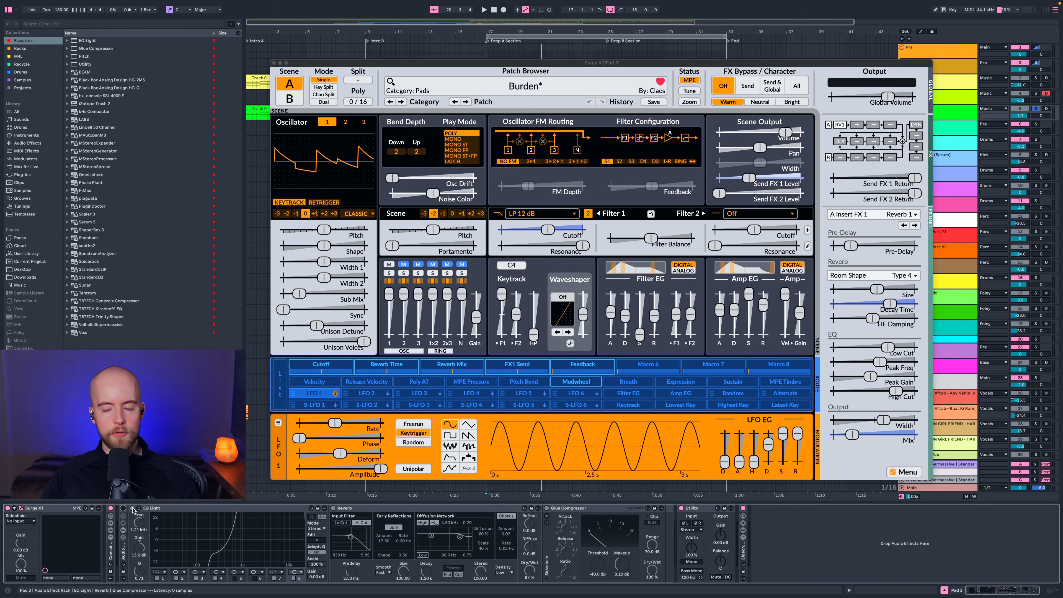
key(space)
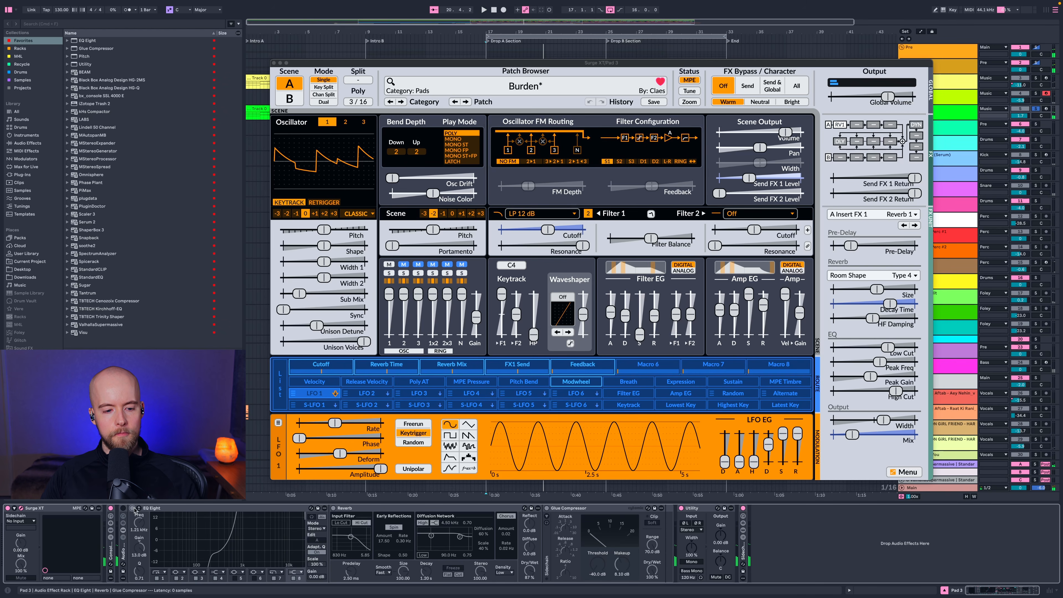
click(123, 508)
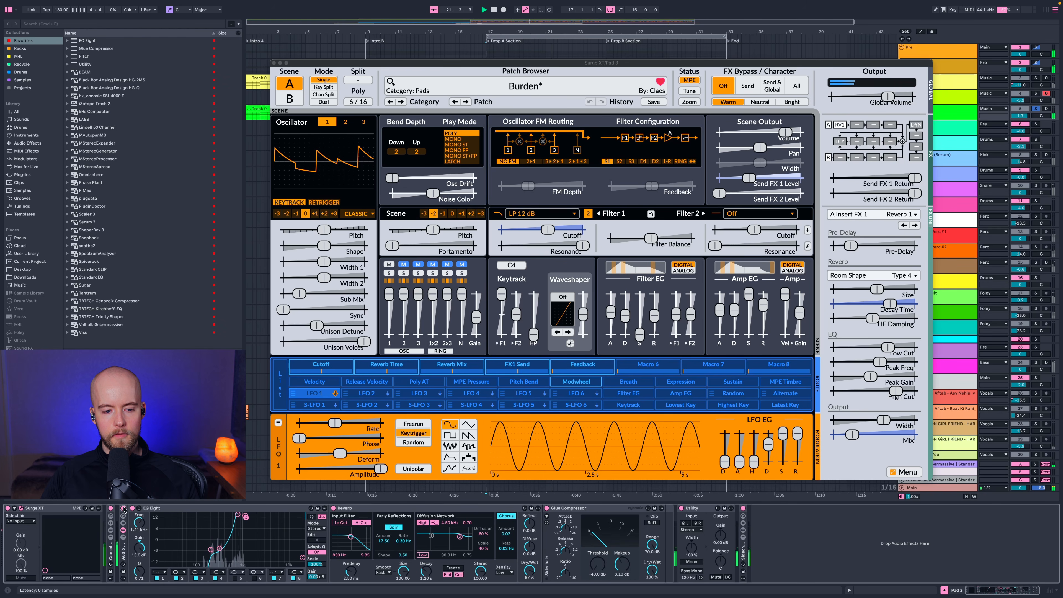
click(123, 508)
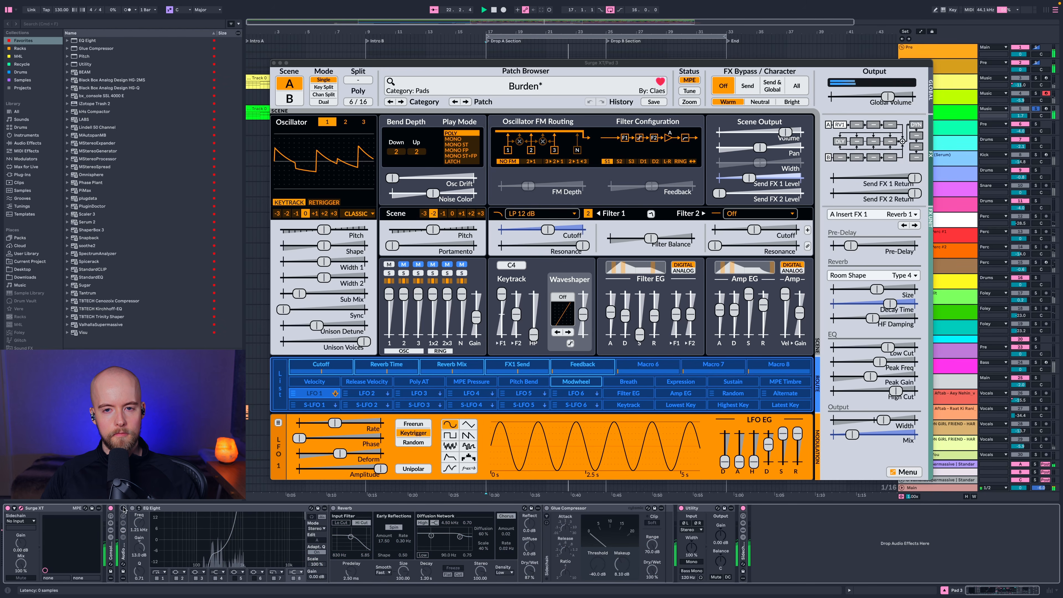
click(124, 509)
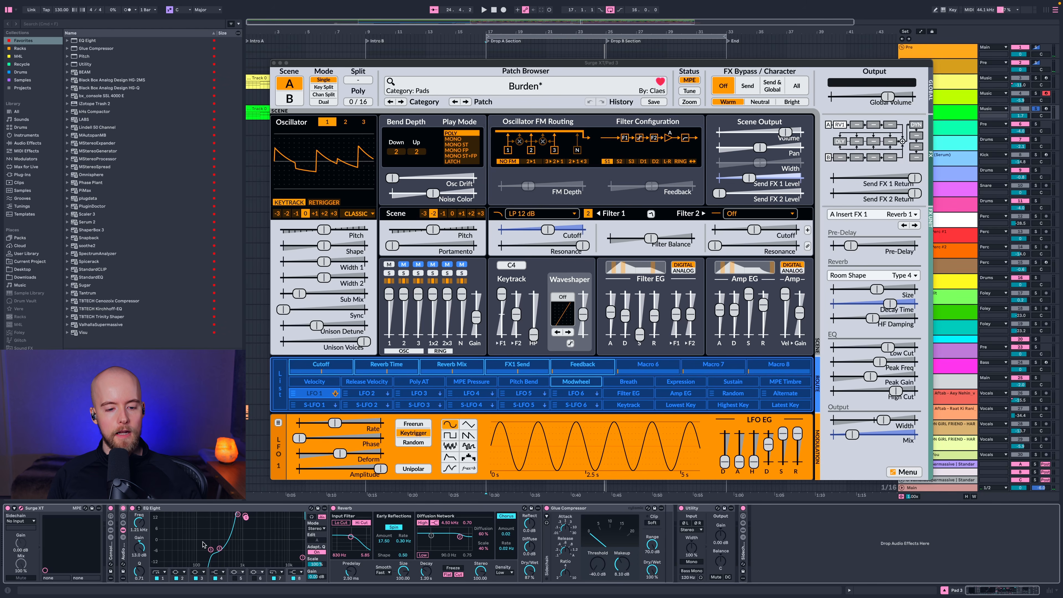
Inspect the upper filter bands of Pad 3's EQ Eight.
click(237, 514)
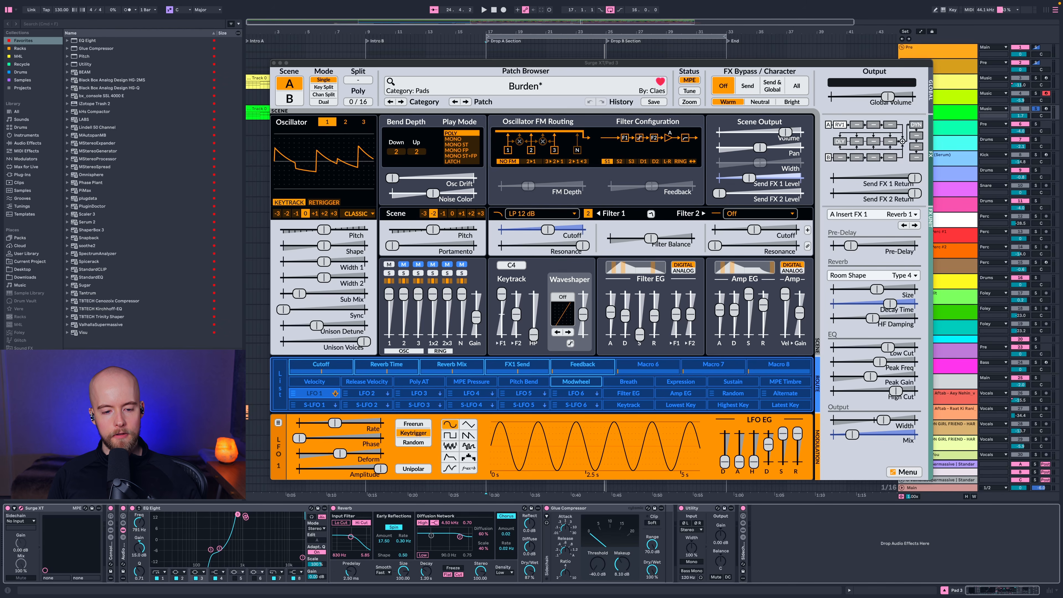
click(245, 516)
click(245, 518)
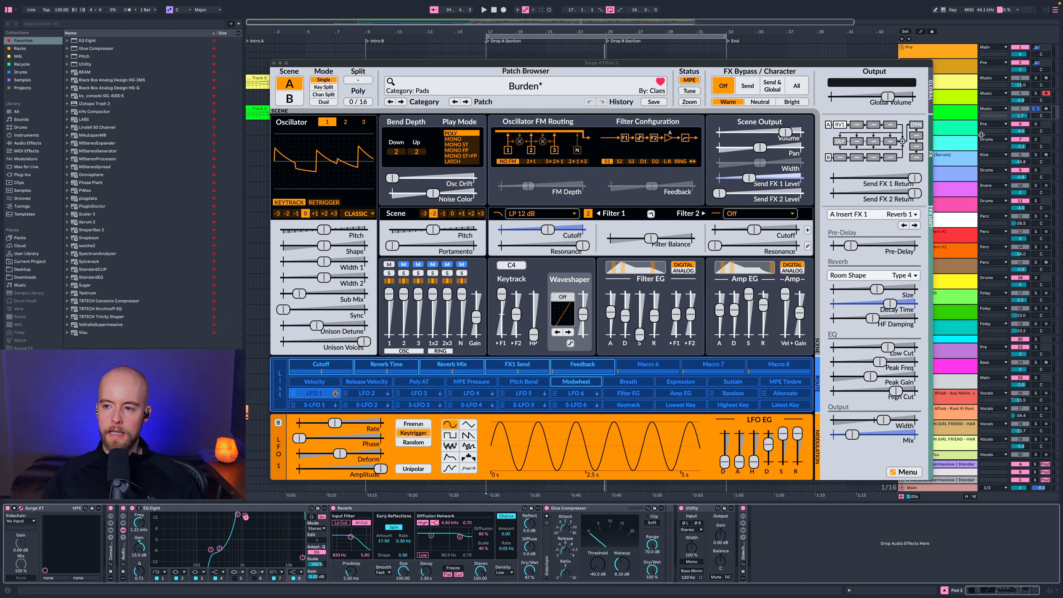
Solo the Music group, close the Surge XT window and play the three pads together.
click(955, 64)
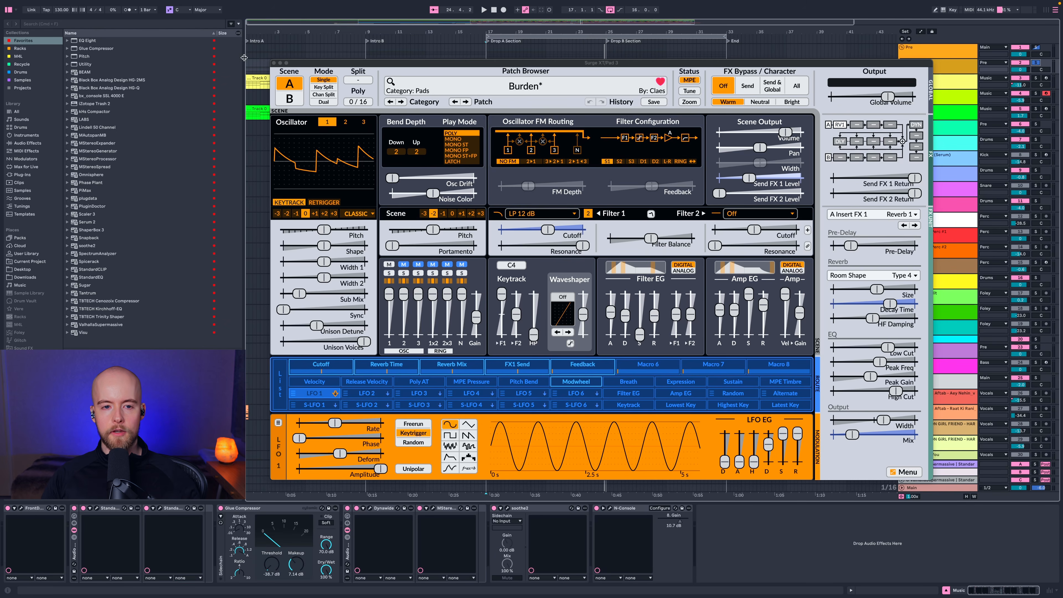
click(273, 62)
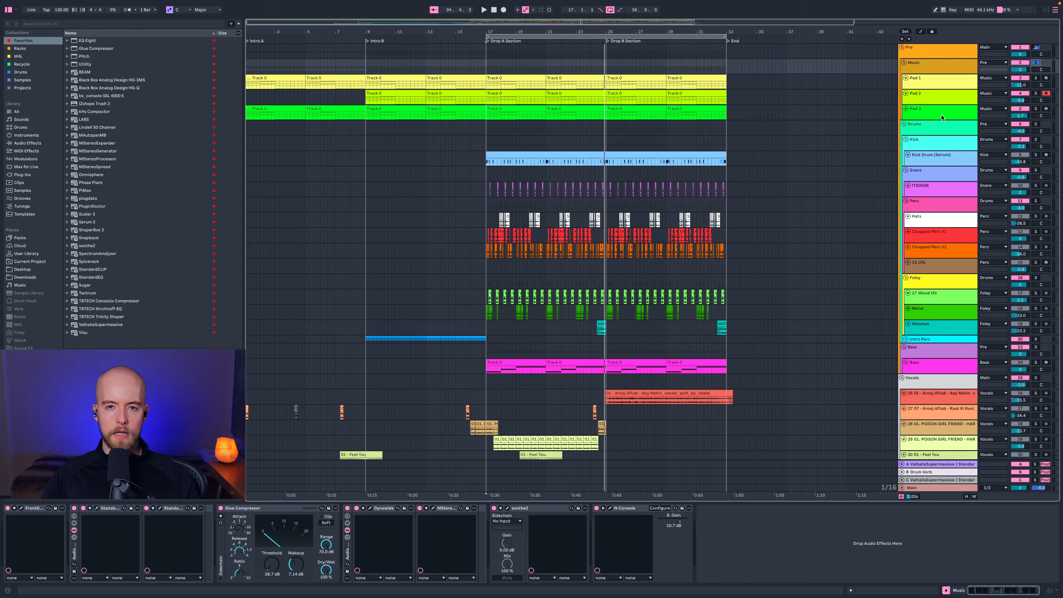
key(space)
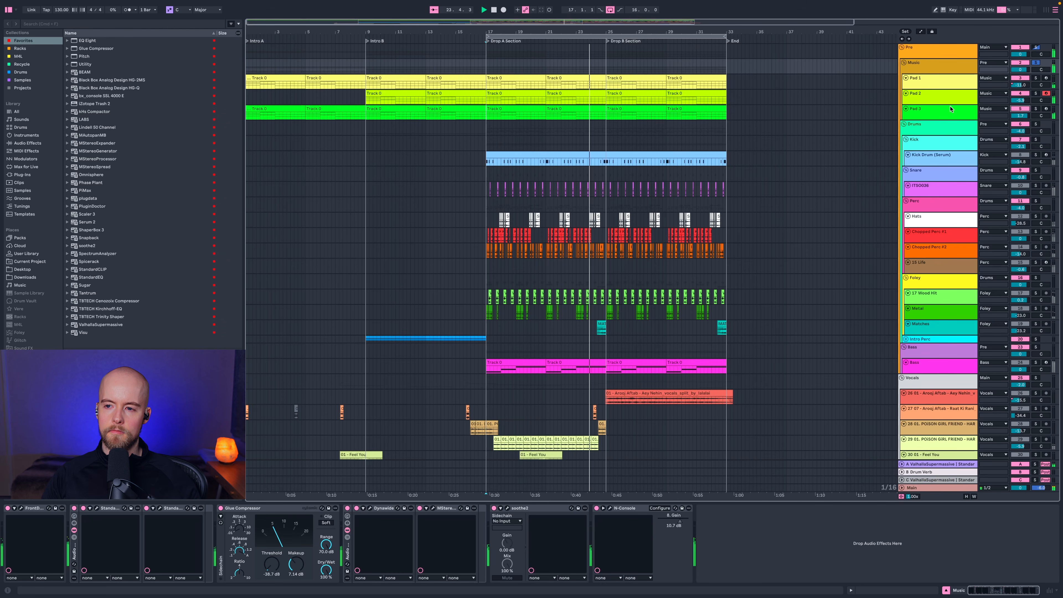
key(space)
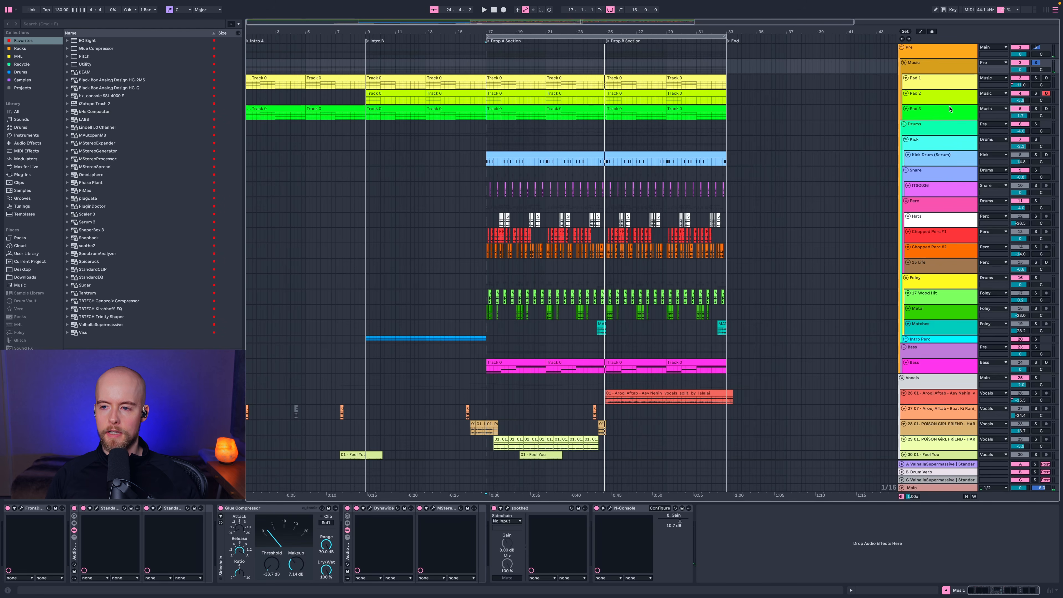
Open Pad 1's first Drop A Section clip in the note editor and fit the chord progression in view.
click(919, 65)
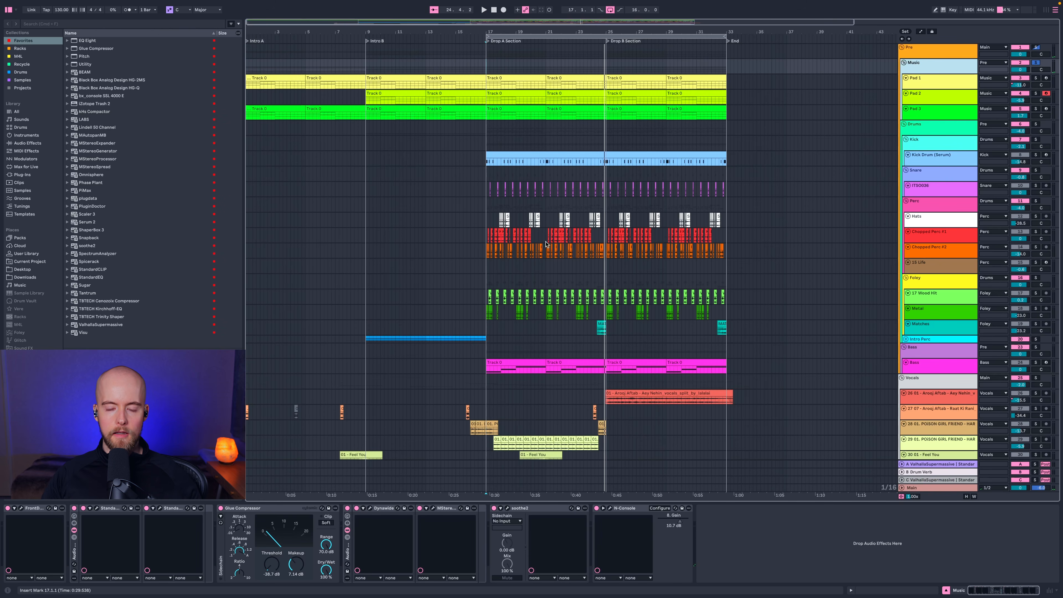
double_click(509, 81)
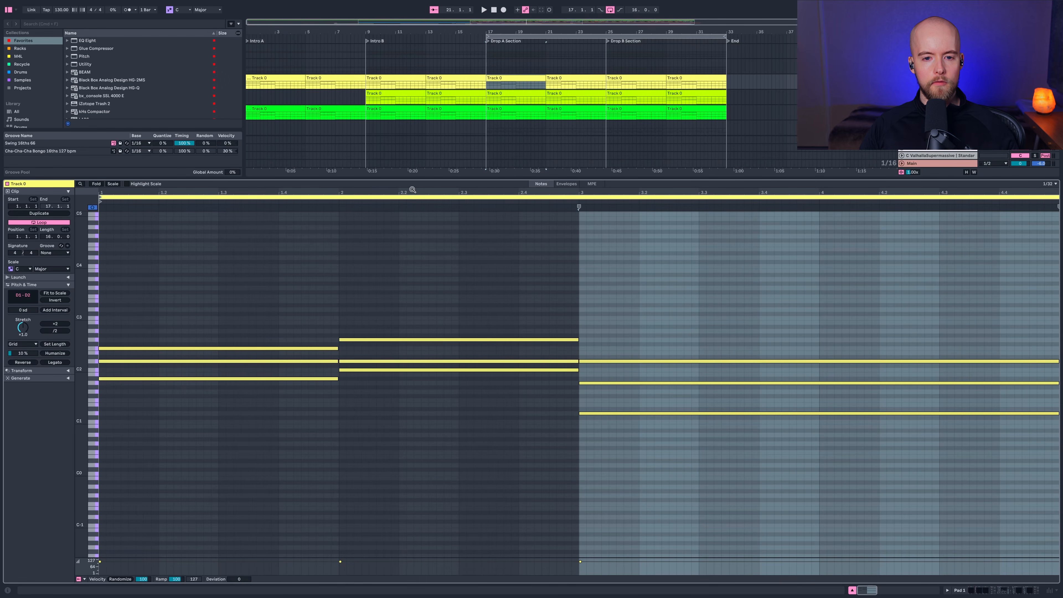
drag(413, 189, 413, 177)
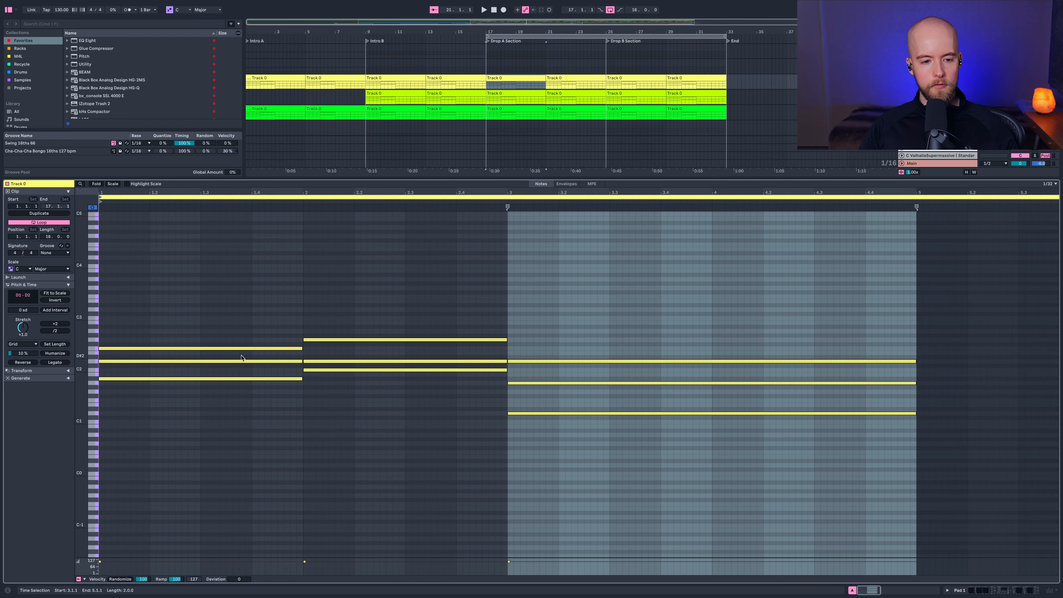
Select each of the three chords in Pad 1's clip in turn to examine its notes.
drag(228, 416, 235, 303)
drag(364, 424, 363, 283)
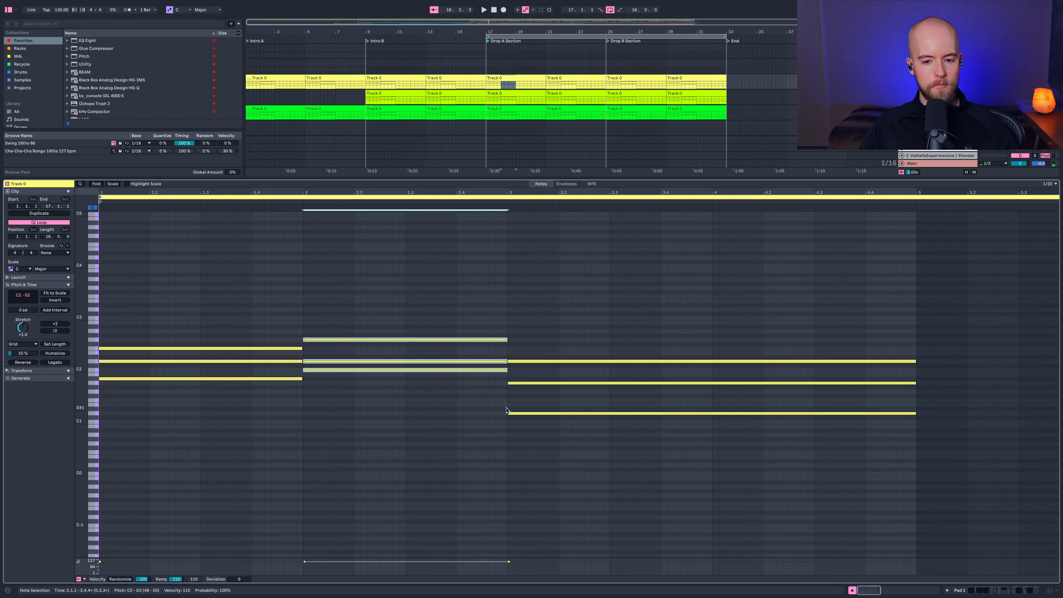
drag(528, 436, 454, 324)
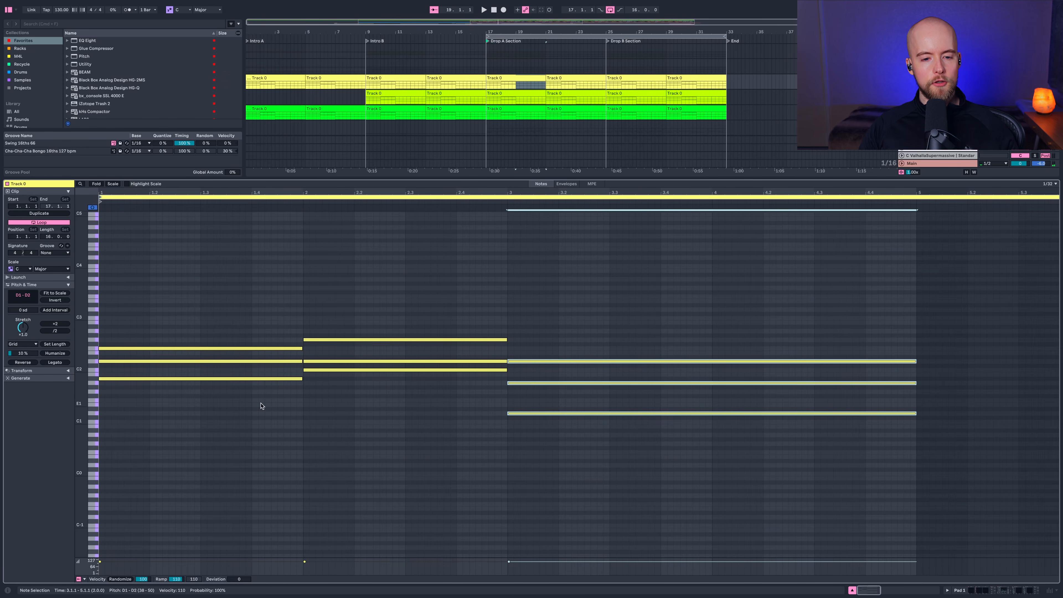
Compare the chords in Pad 1's clip by selecting each one, then the first two and the last two together.
click(251, 402)
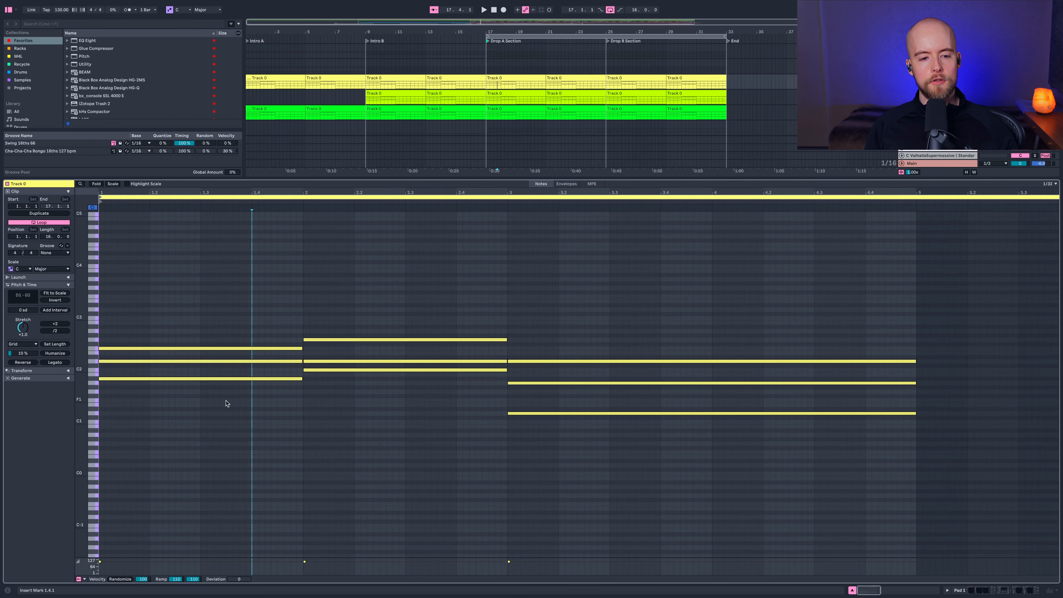
drag(225, 403, 254, 279)
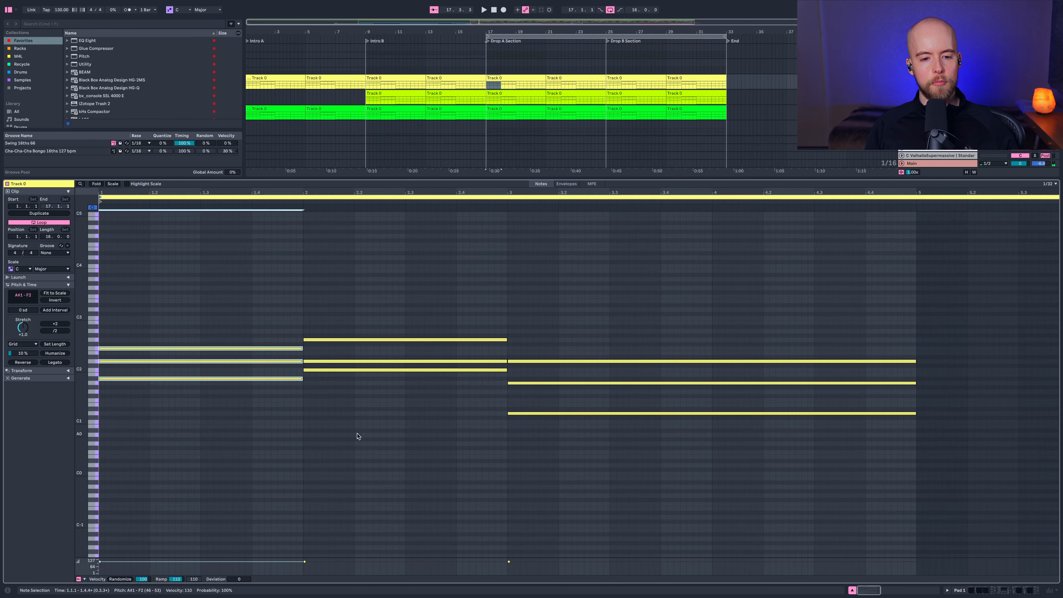
drag(356, 434, 363, 291)
drag(591, 526, 631, 283)
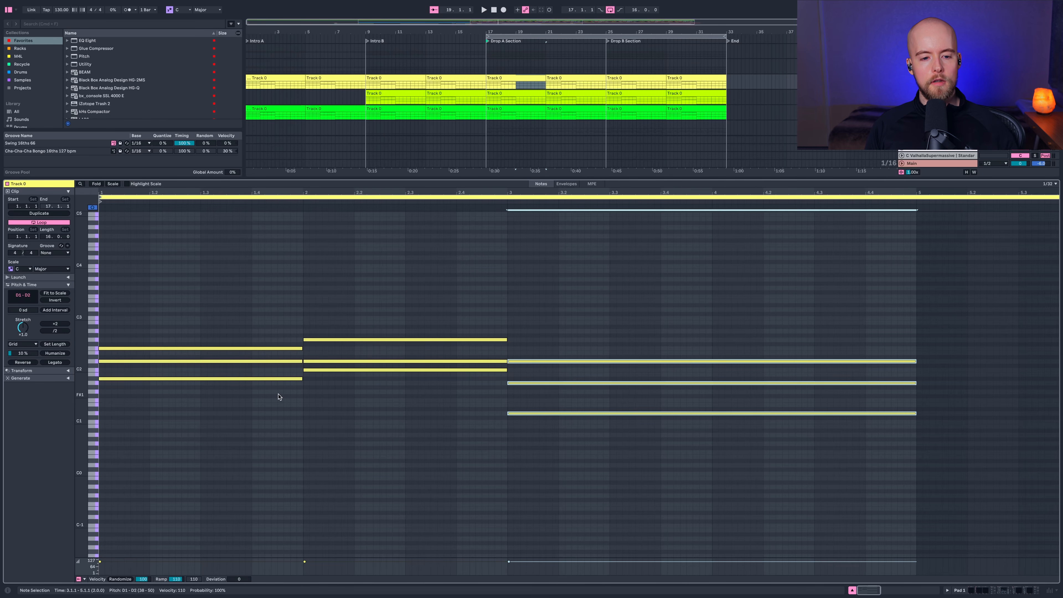
drag(214, 414, 335, 326)
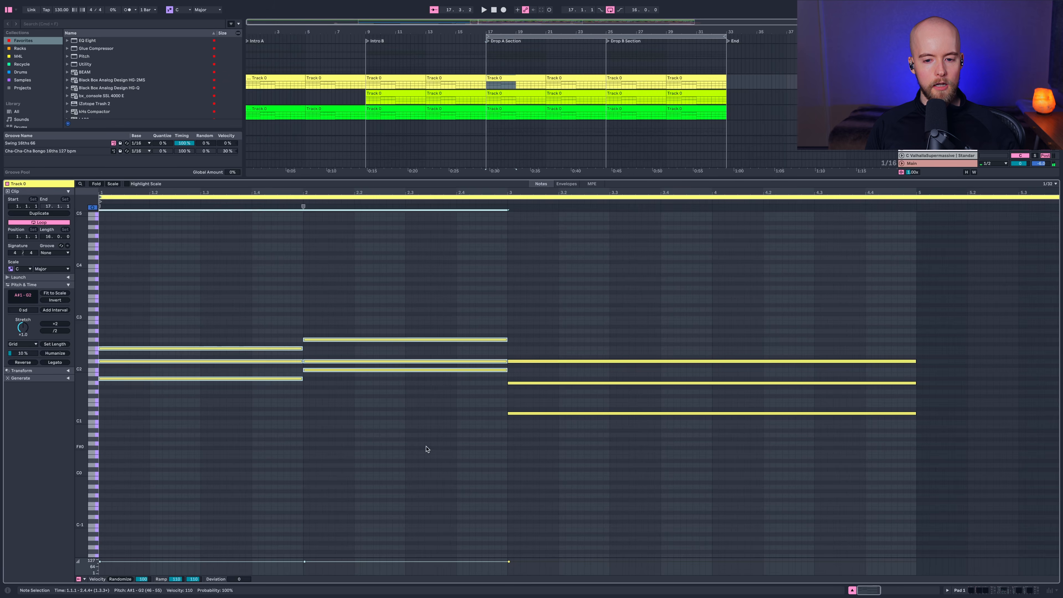
drag(503, 467, 729, 356)
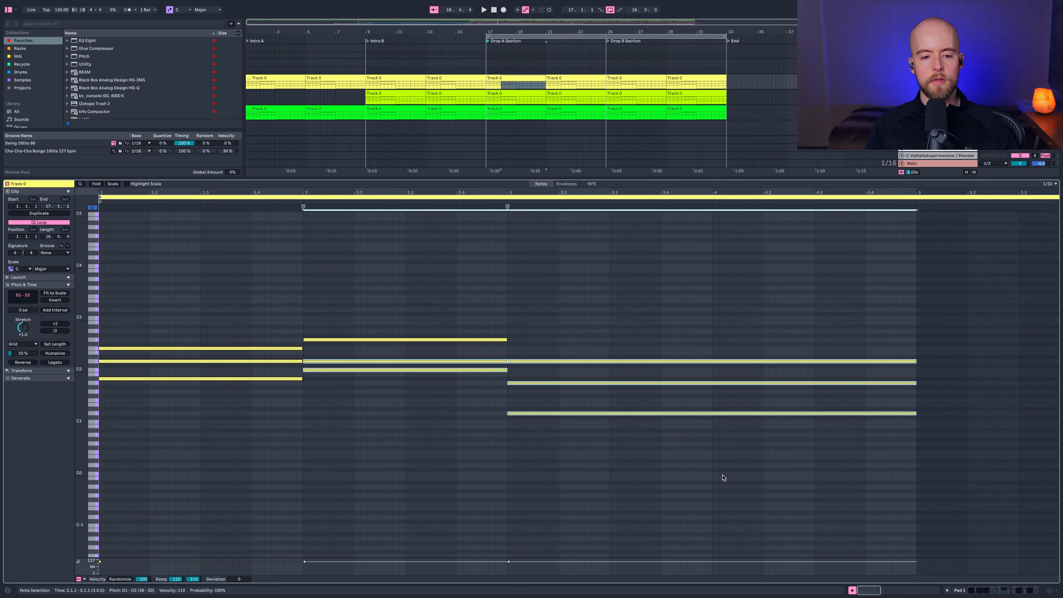
Close the note editor and show the Music group's device chain.
click(852, 589)
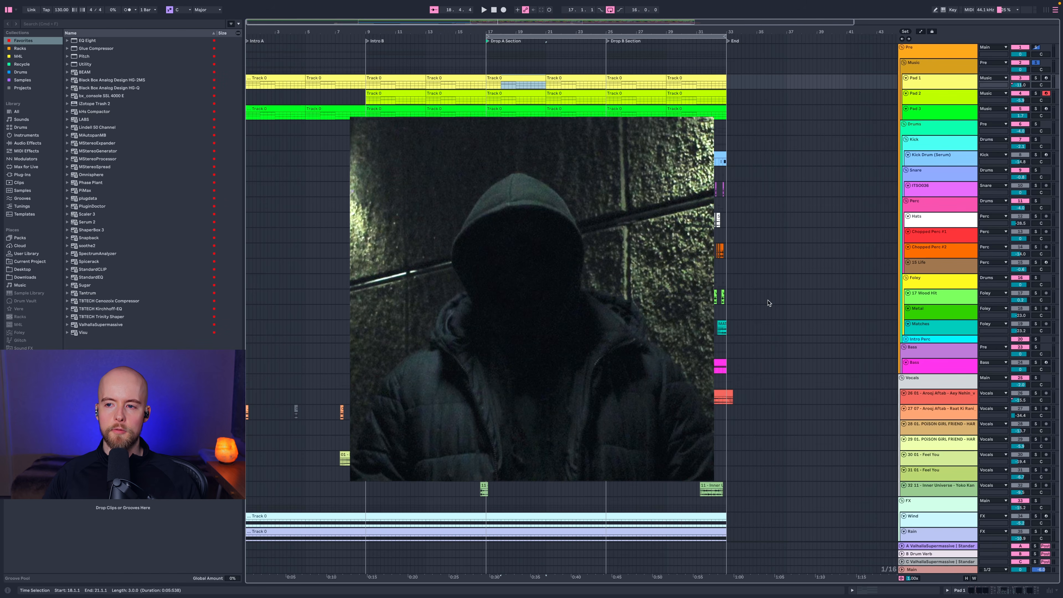
click(933, 67)
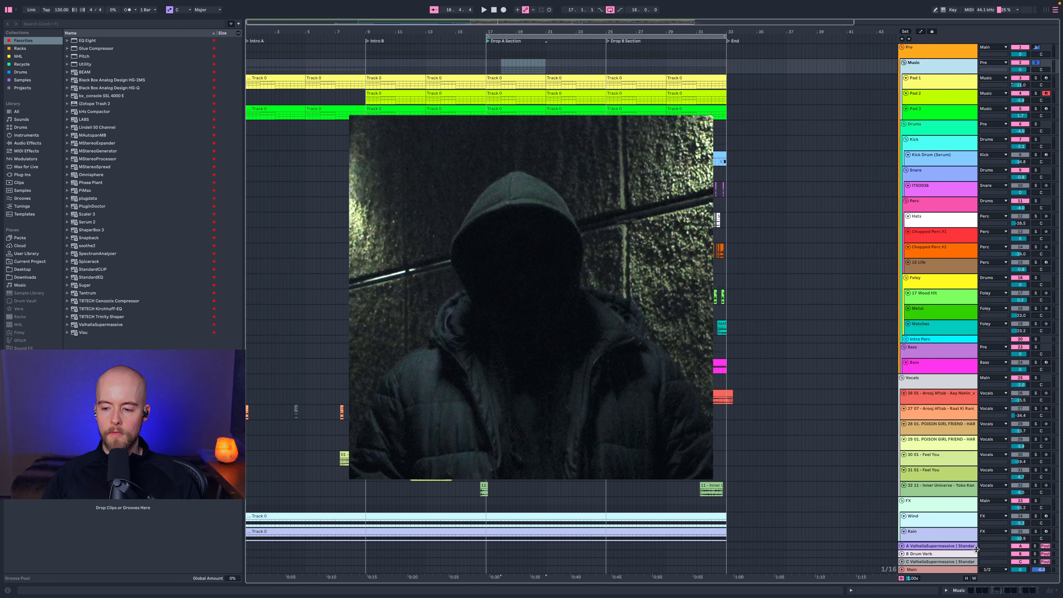
click(980, 588)
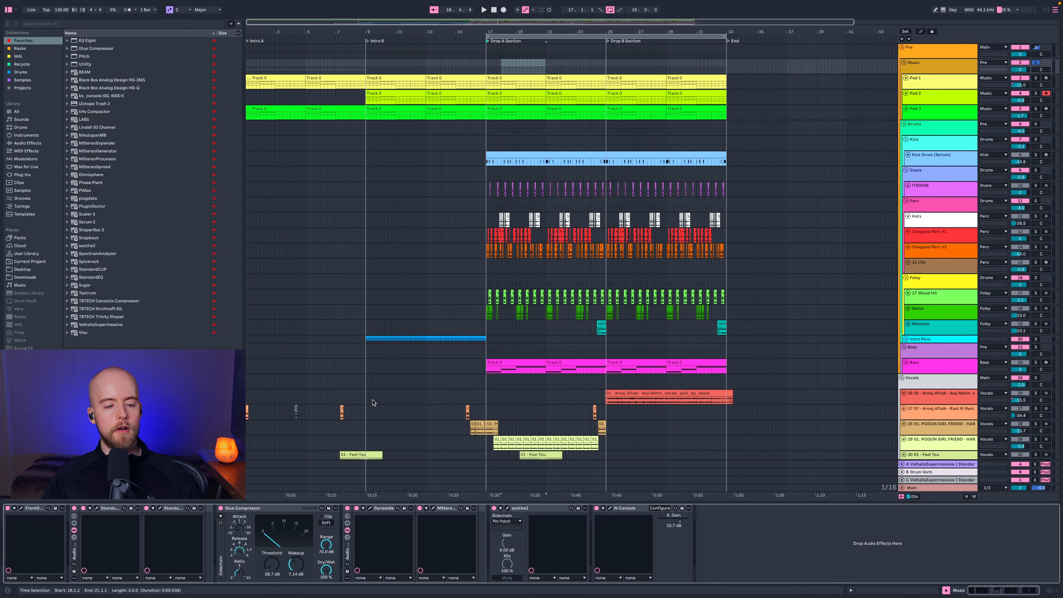
Open the Music group's FrontDAW and R-Console plug-in windows to inspect their settings, and close both.
click(22, 508)
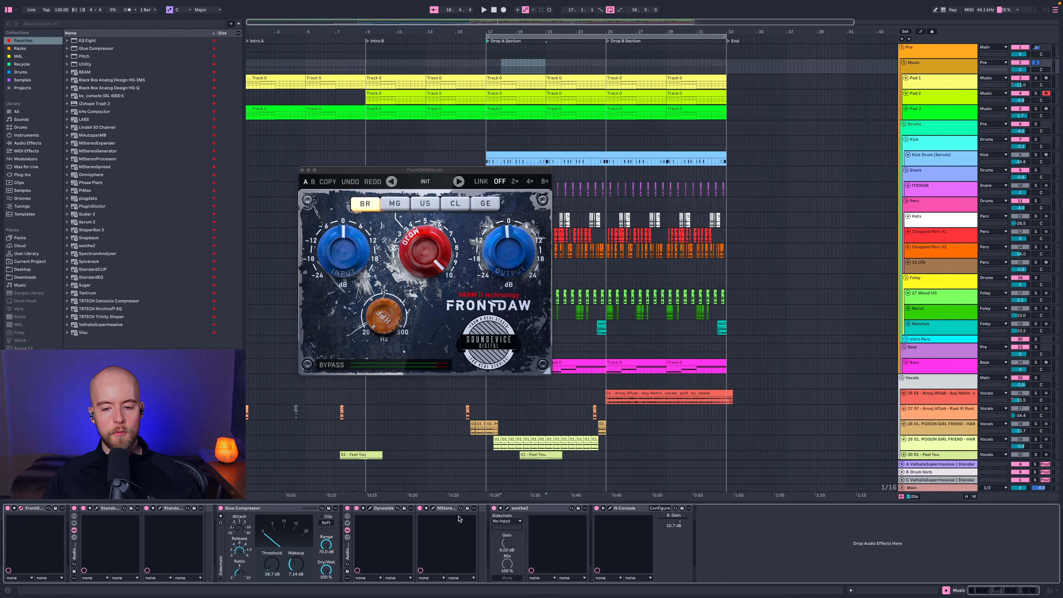
click(610, 509)
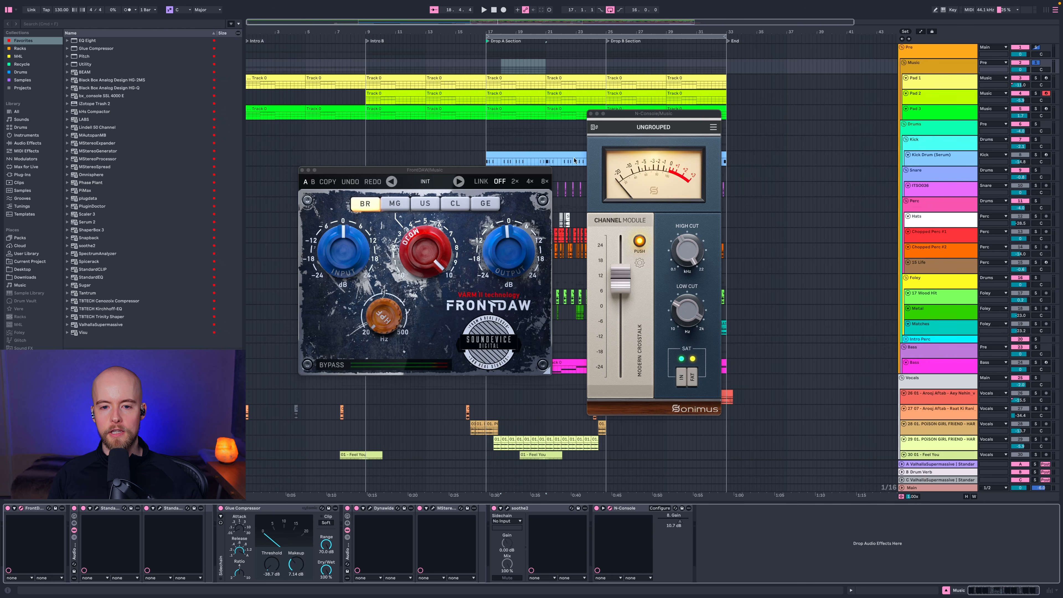
click(611, 507)
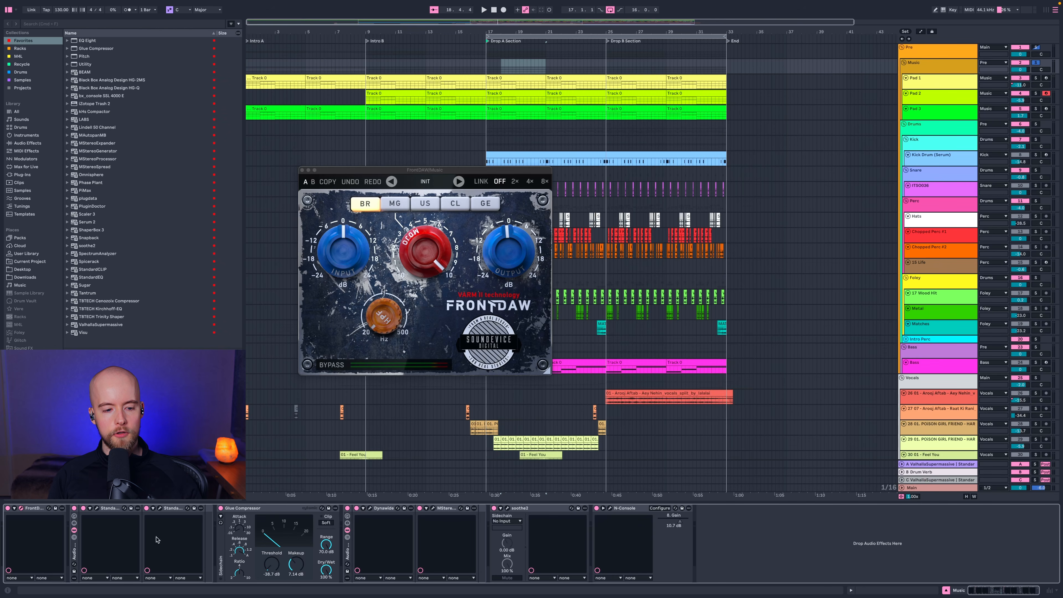
click(22, 508)
Inspect the curves of the Music group's two StandardEQ plug-ins and its Glue Compressor settings.
click(97, 508)
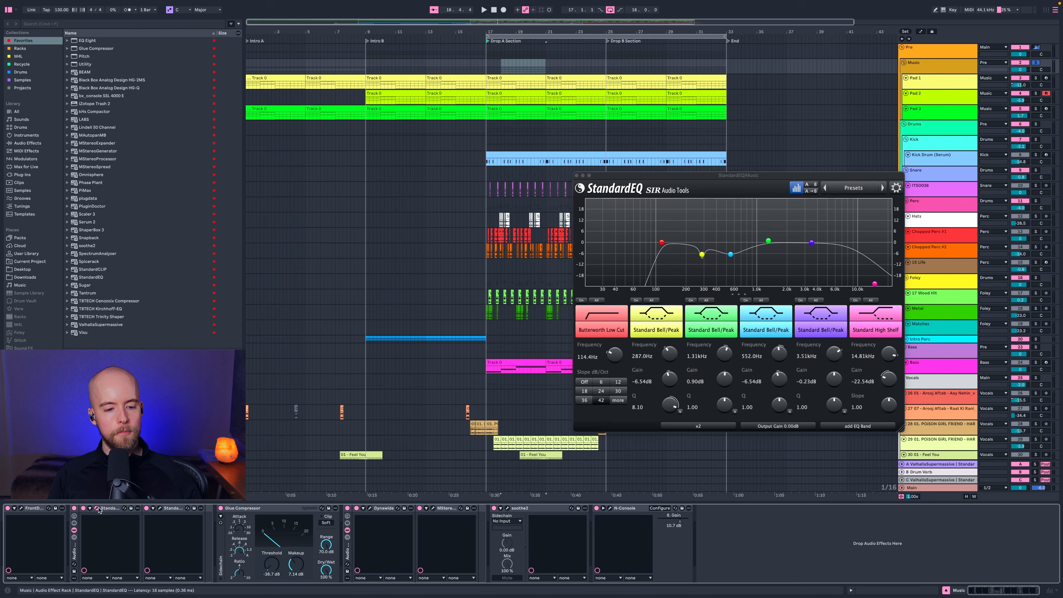
click(160, 508)
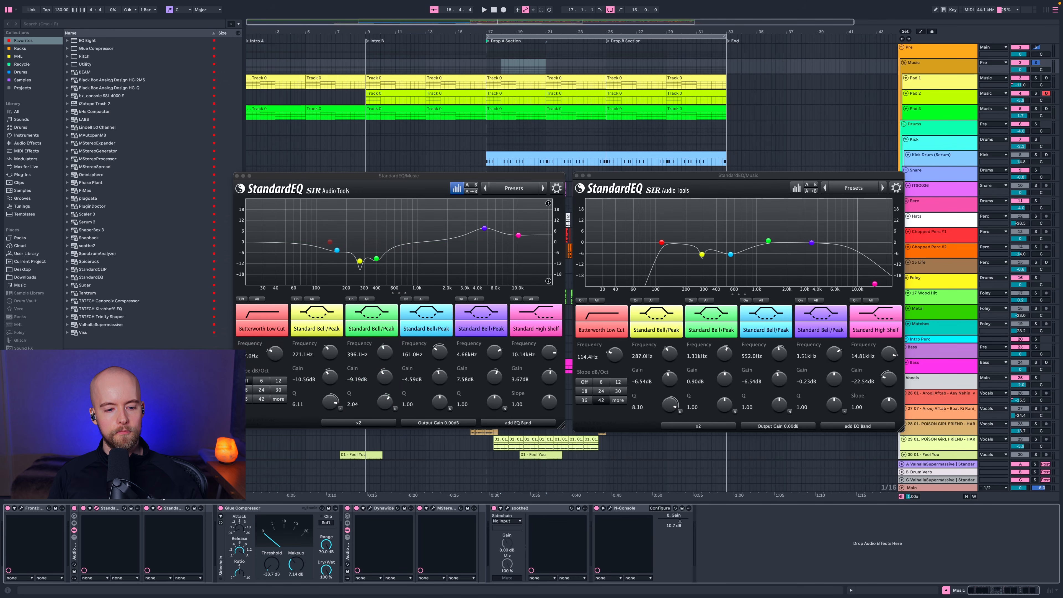
click(159, 508)
click(96, 508)
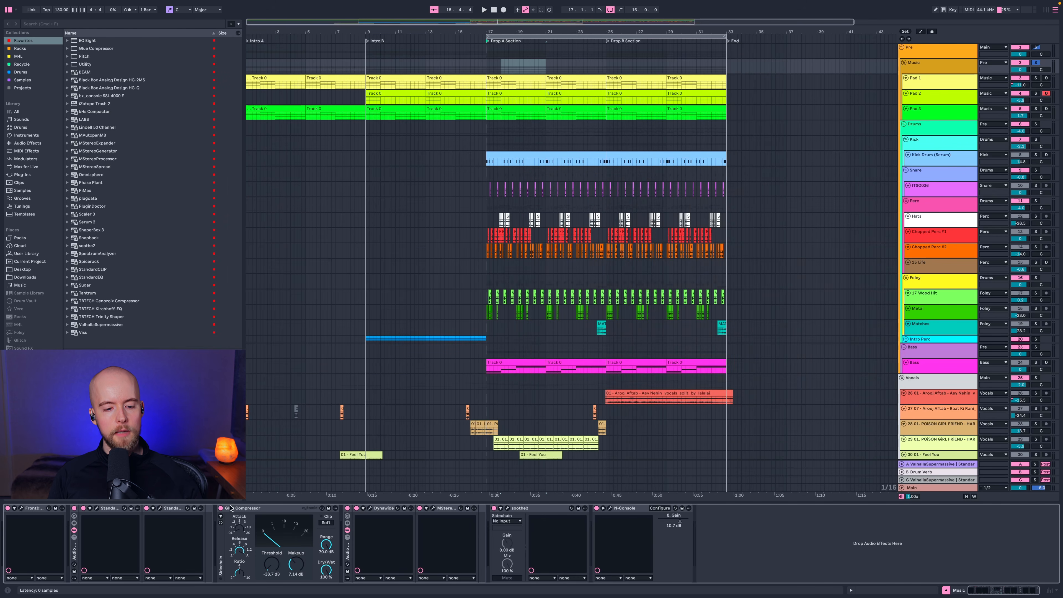
click(251, 507)
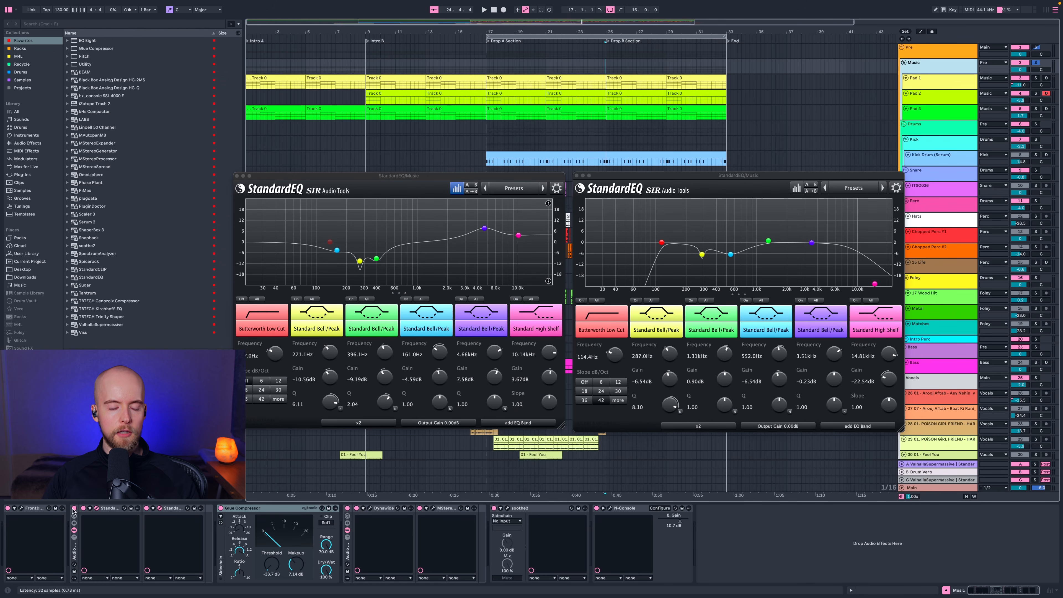
Play the pads and compare the sound with the StandardEQ rack bypassed and re-enabled.
click(73, 508)
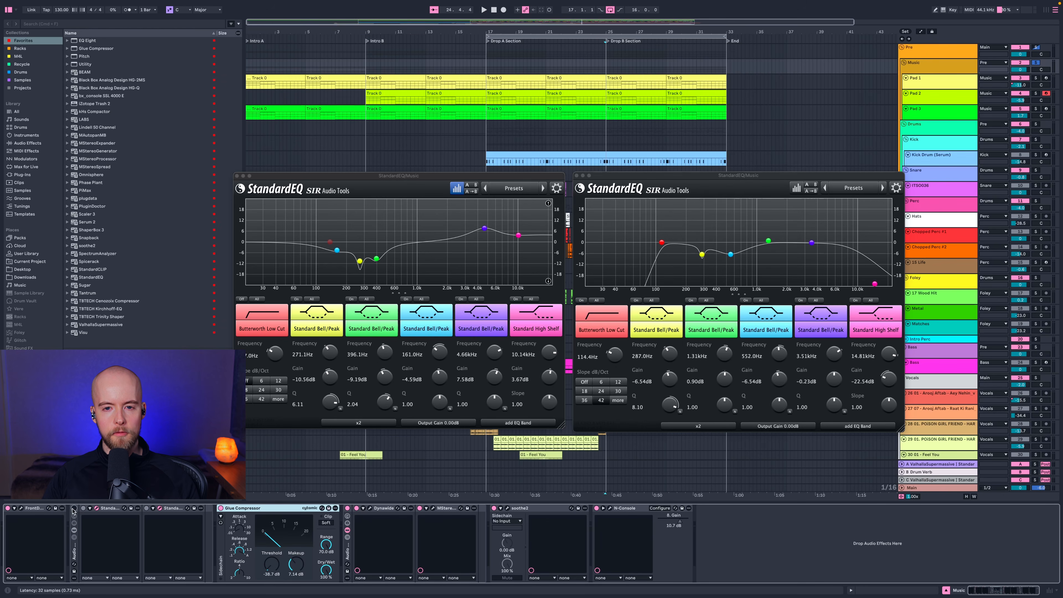
key(space)
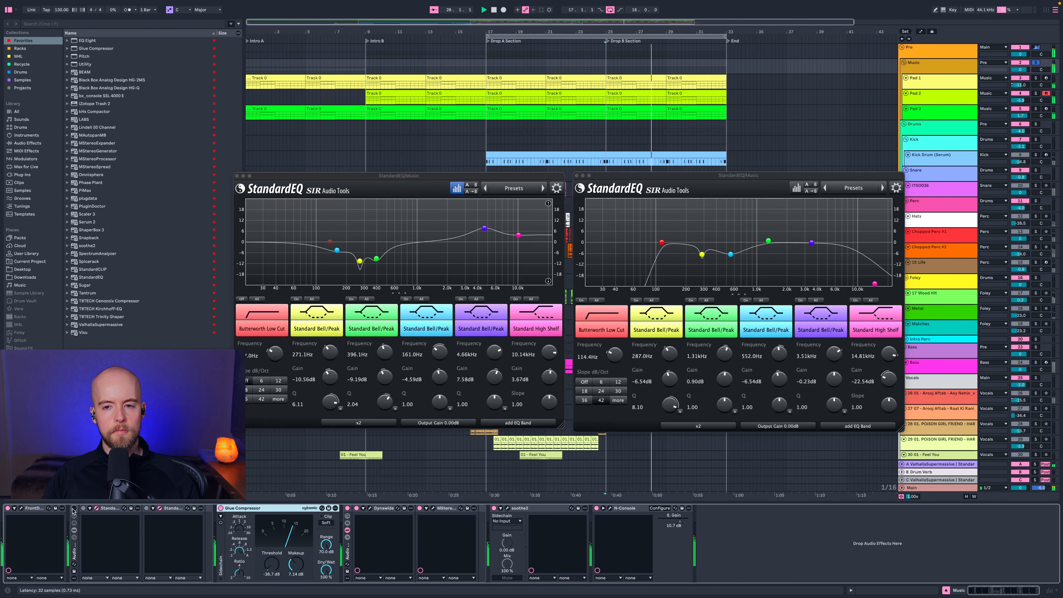
click(74, 508)
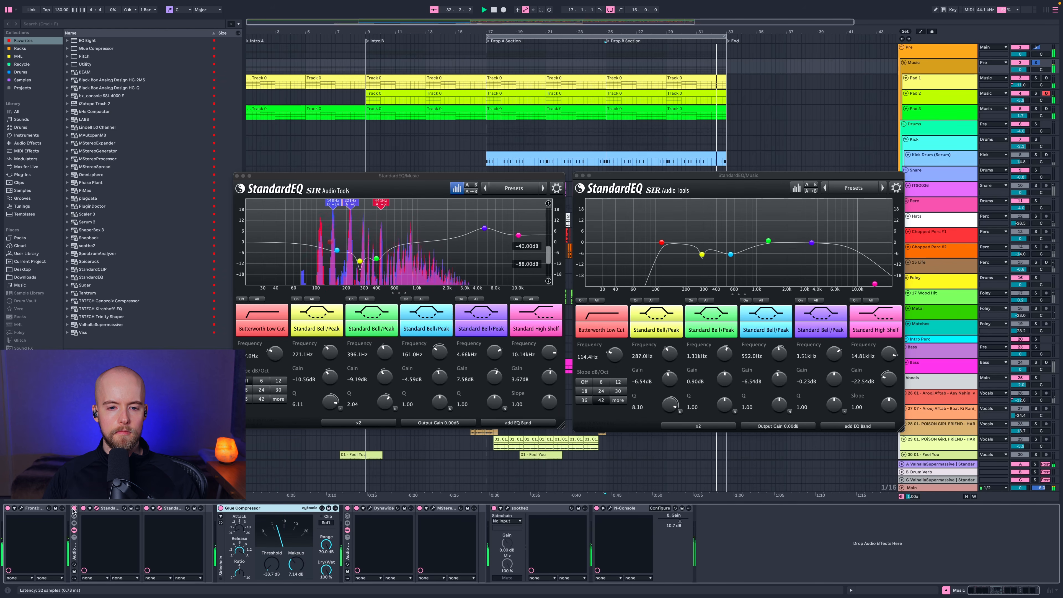
key(space)
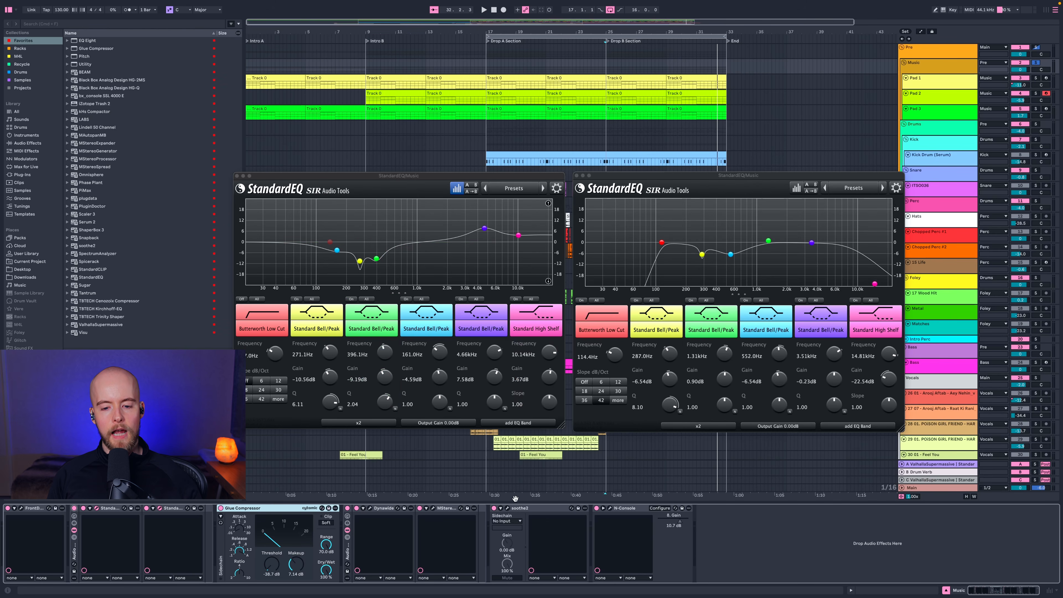
Inspect soothe2 on the Music group, and close it along with both StandardEQ windows.
click(508, 508)
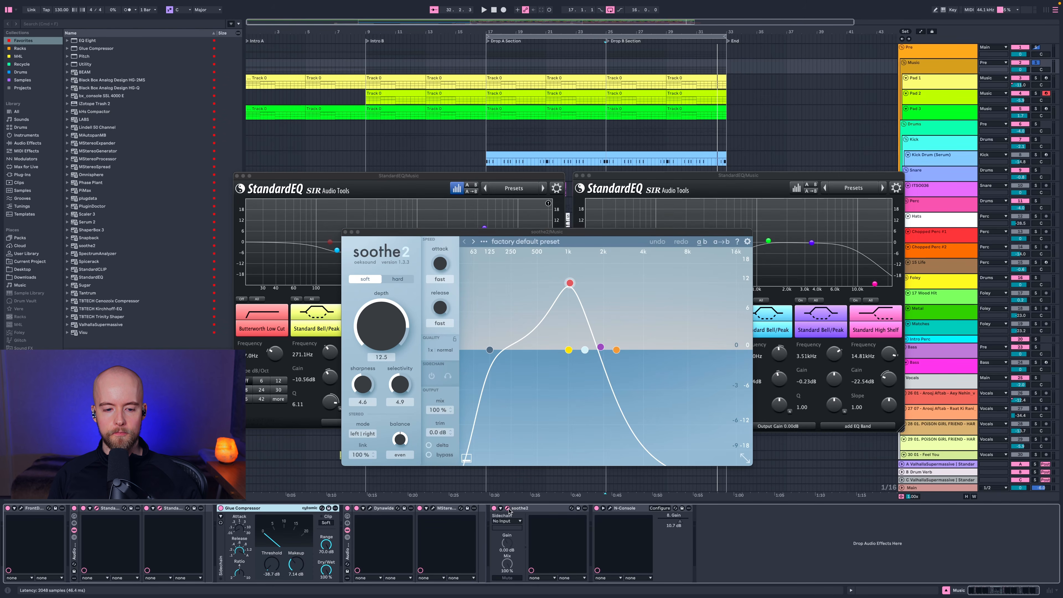
click(507, 508)
click(97, 509)
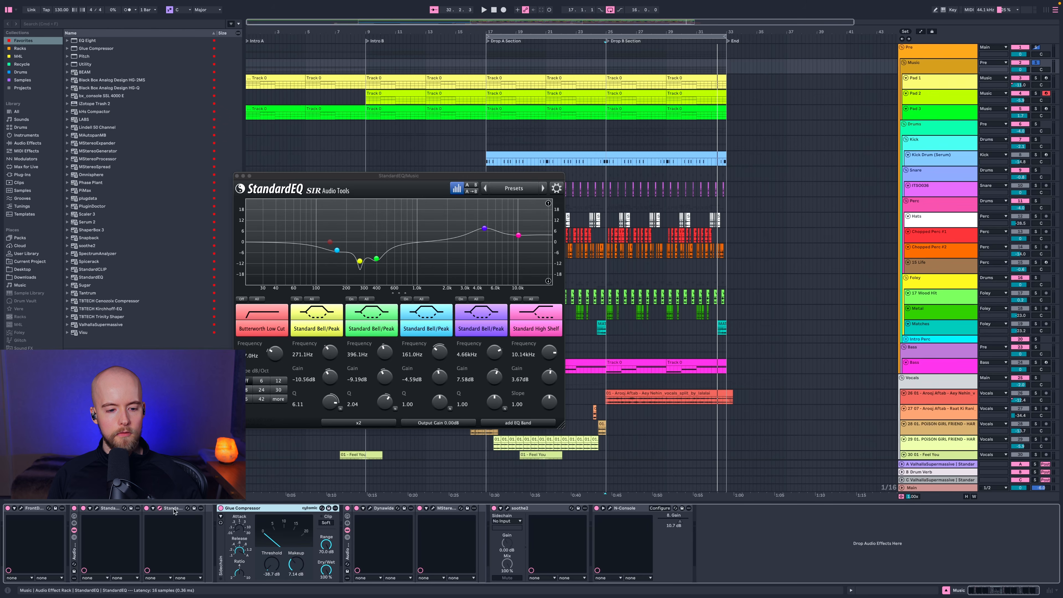
click(160, 508)
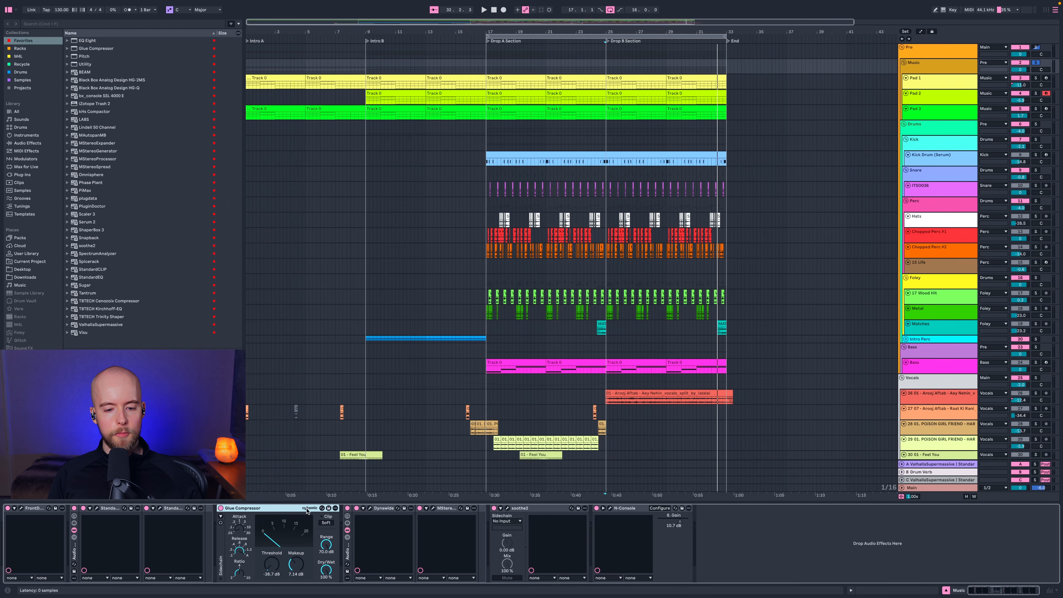
Open Dynawide and MStereoExpander and compare the playing pads with their rack bypassed and enabled, closing the MStereoExpander window.
click(369, 509)
click(434, 508)
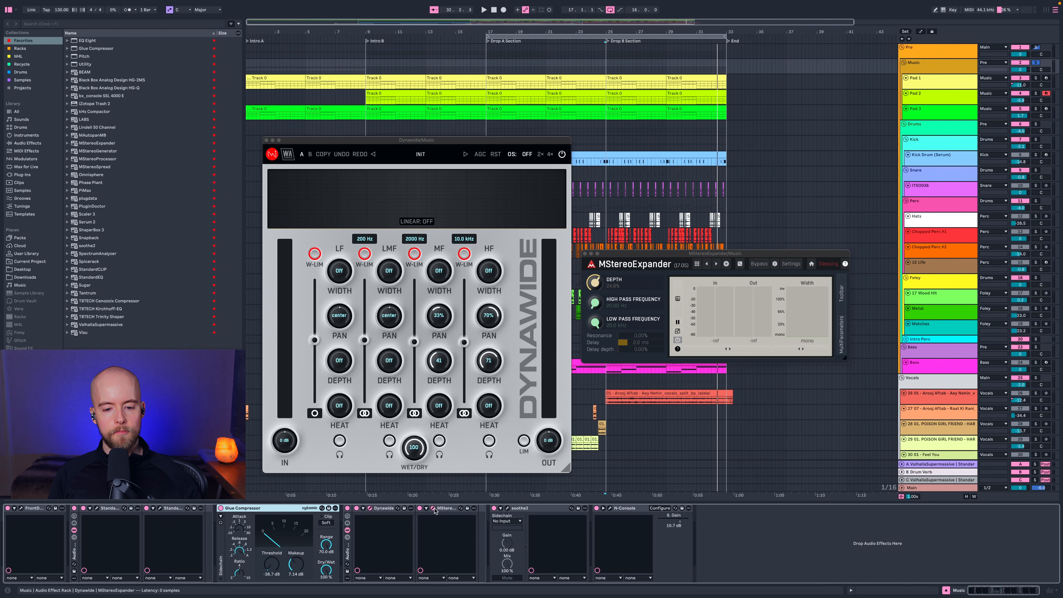
click(347, 508)
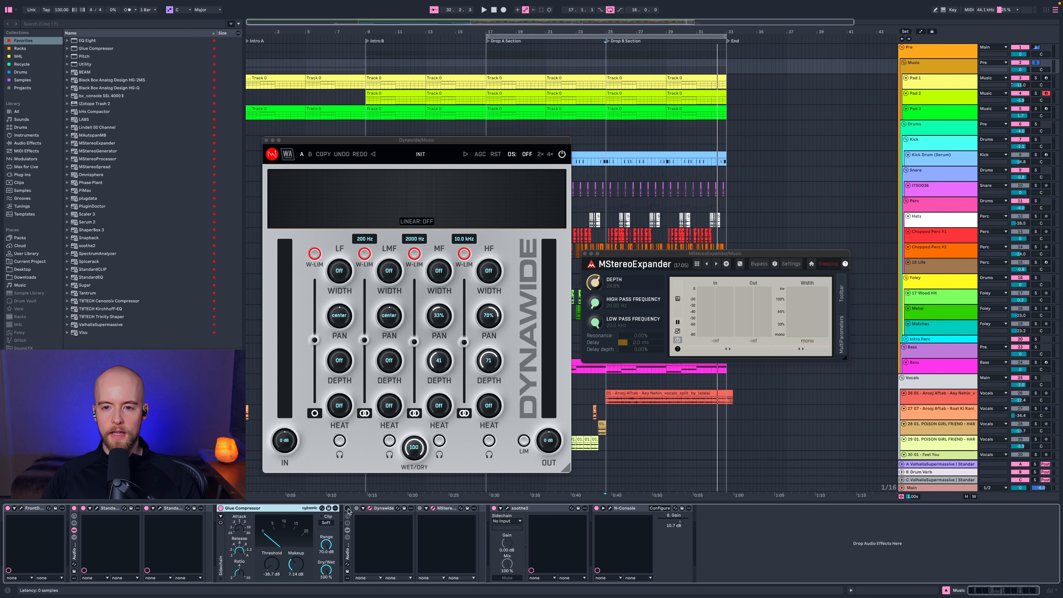
key(space)
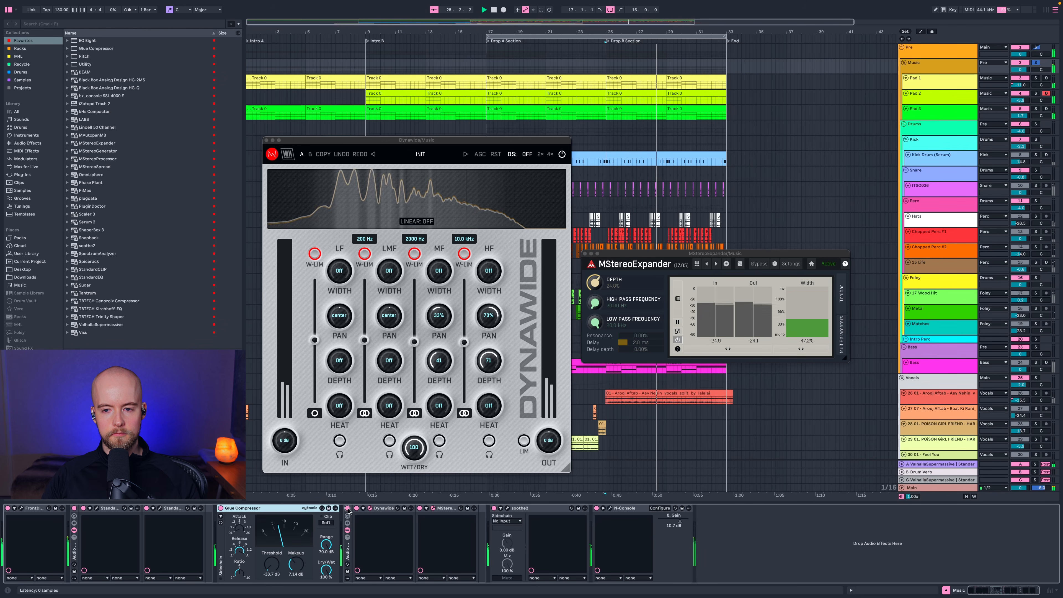
click(347, 509)
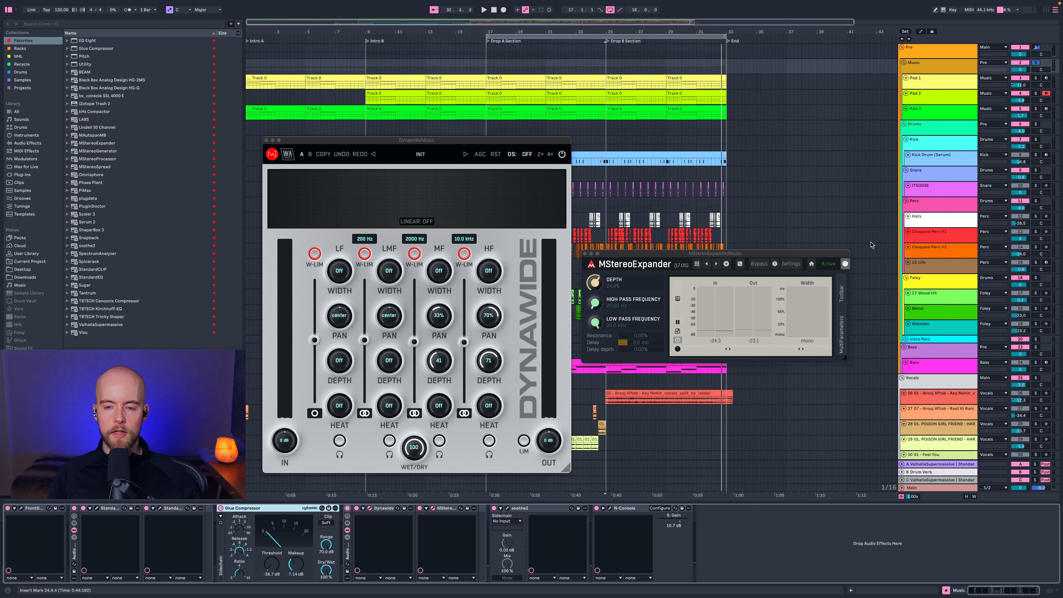
click(585, 254)
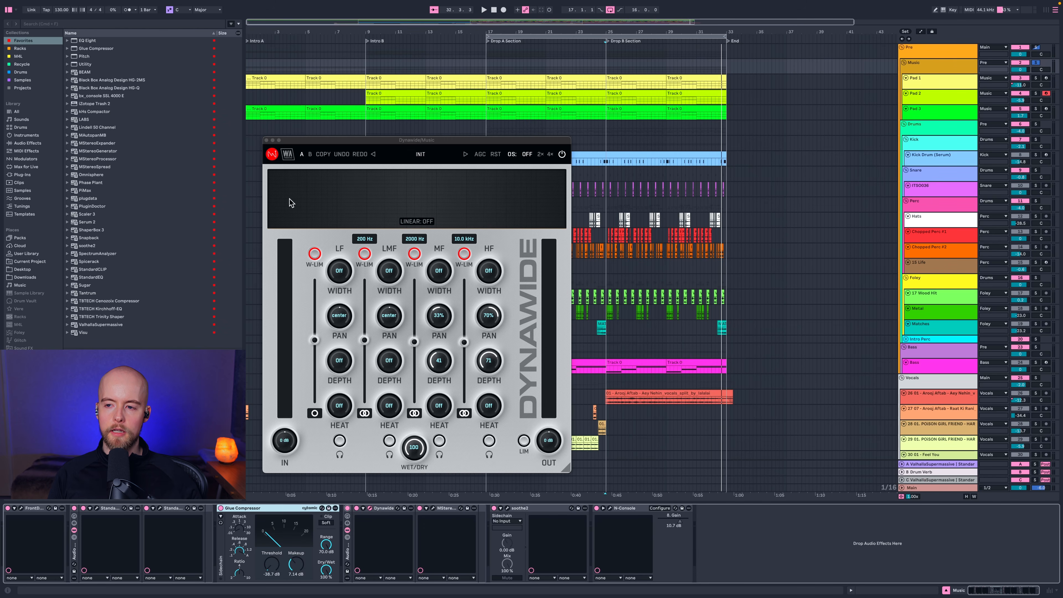
Solo the Drums group and play it through the looped Drop A and Drop B sections.
click(926, 133)
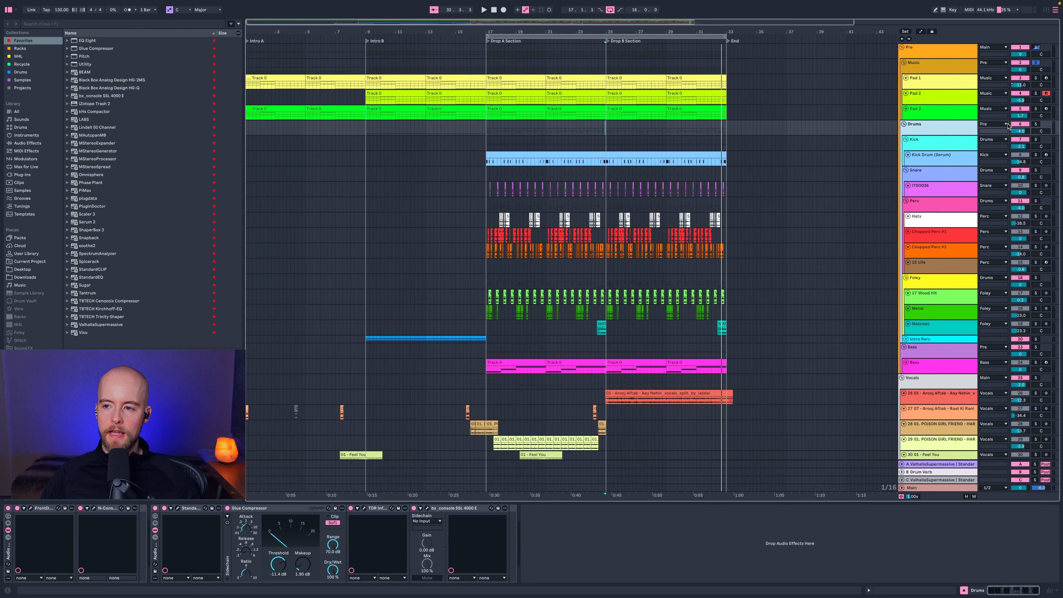
click(1036, 124)
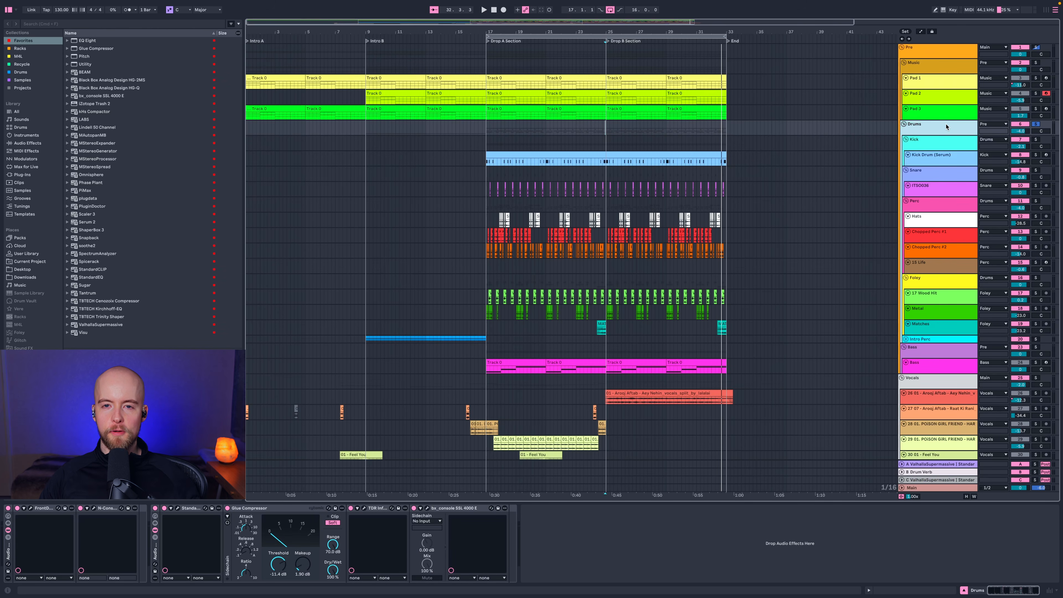
click(517, 35)
key(space)
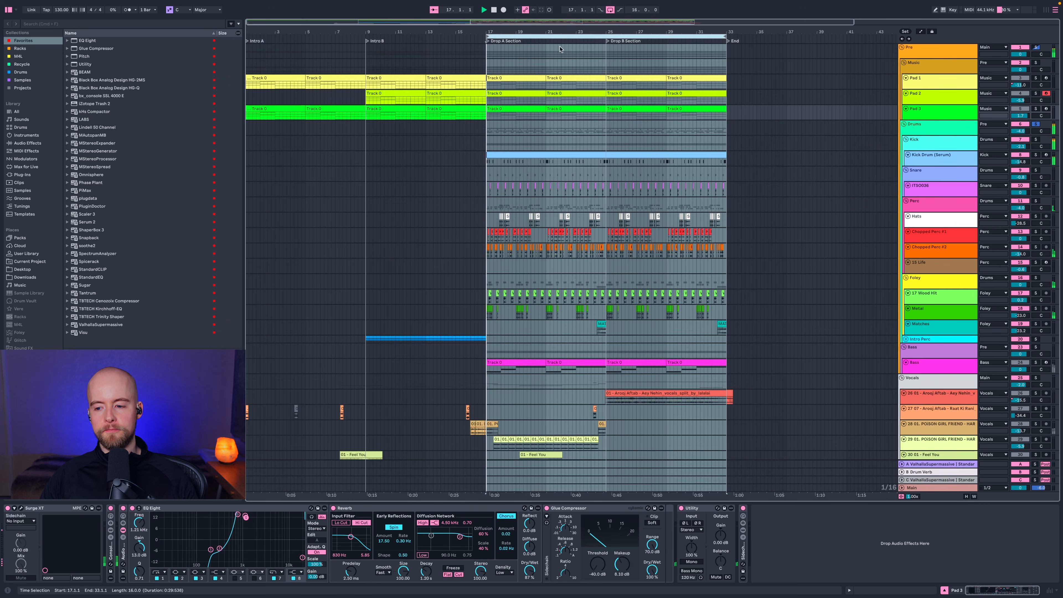
click(911, 133)
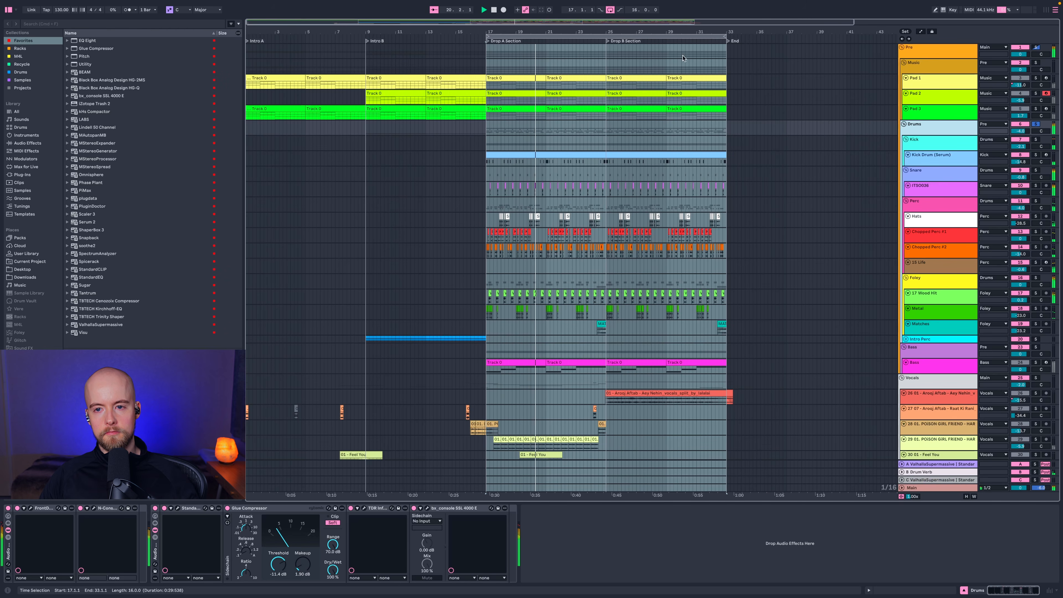
Fit the drop sections' drum clips in view during playback and stop the transport.
key(z)
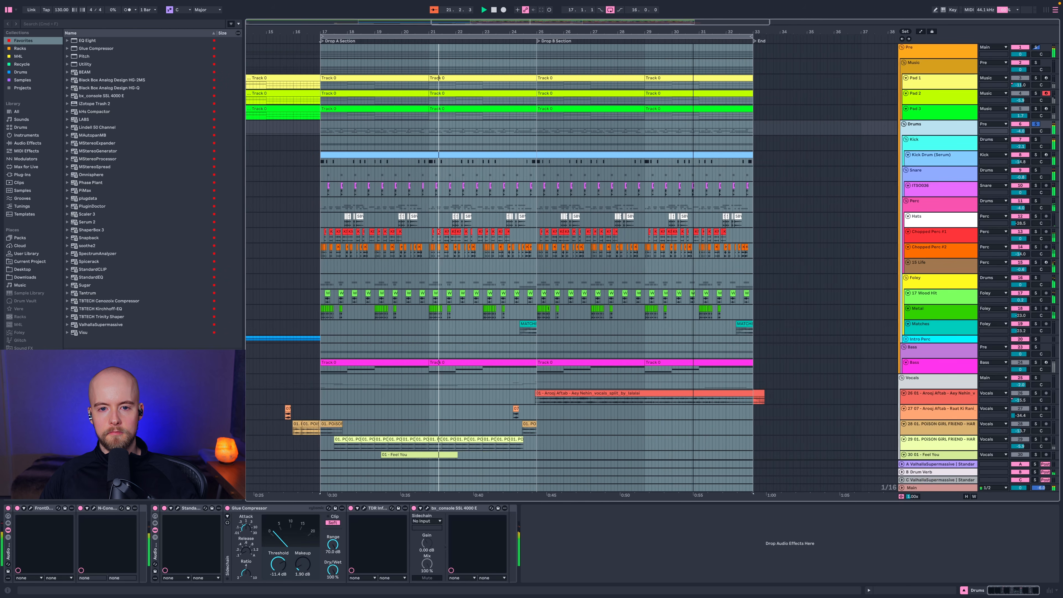
drag(673, 32, 676, 40)
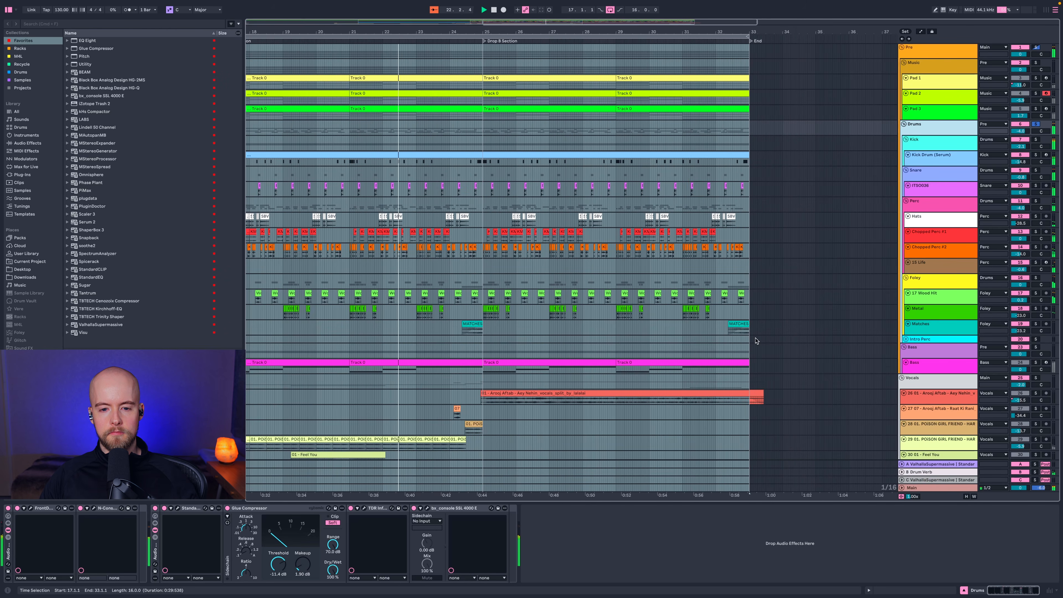
scroll(797, 236, left, 3)
scroll(797, 237, left, 1)
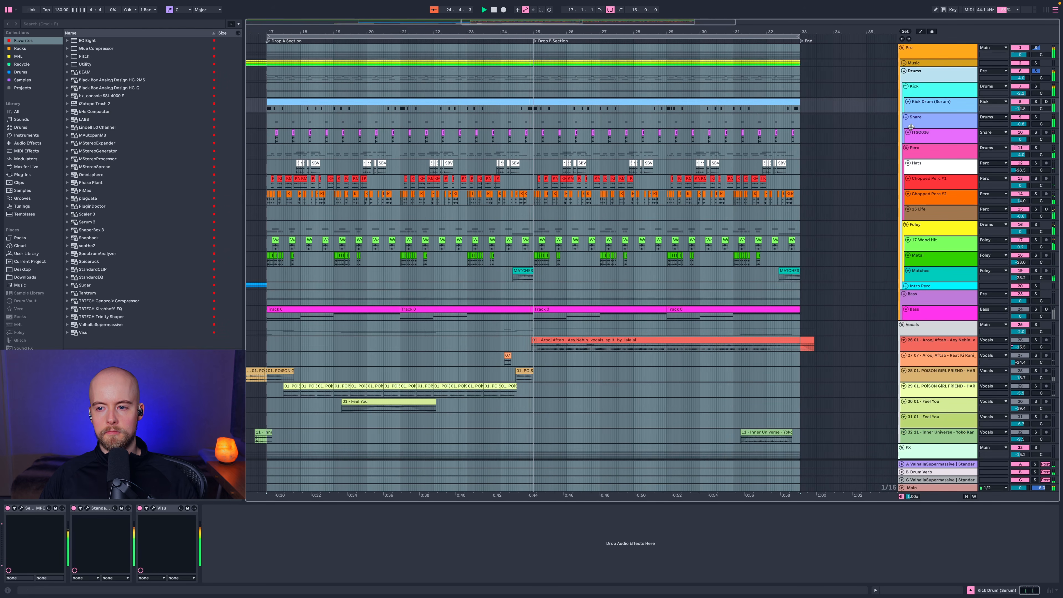
key(space)
click(907, 225)
click(907, 224)
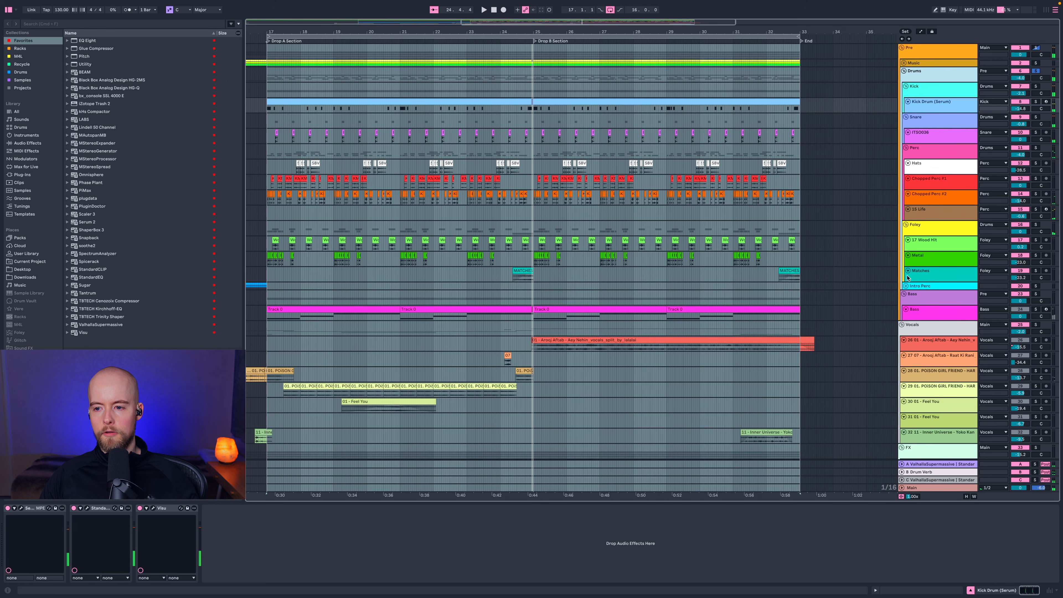
Collapse the Bass and Vocals groups, and solo the Kick group and play it from the start of Drop A.
click(904, 294)
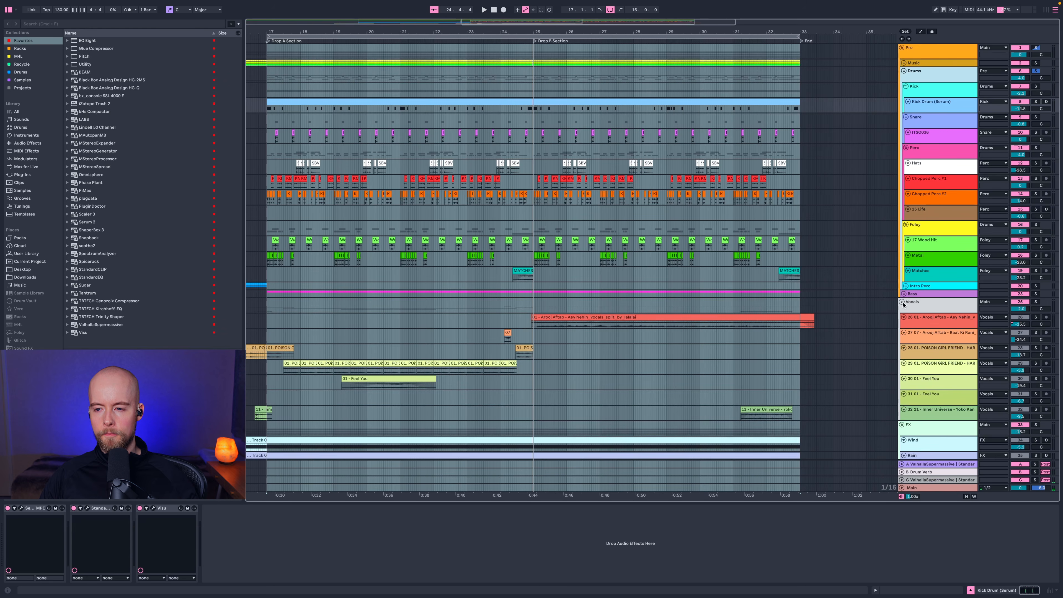
click(902, 302)
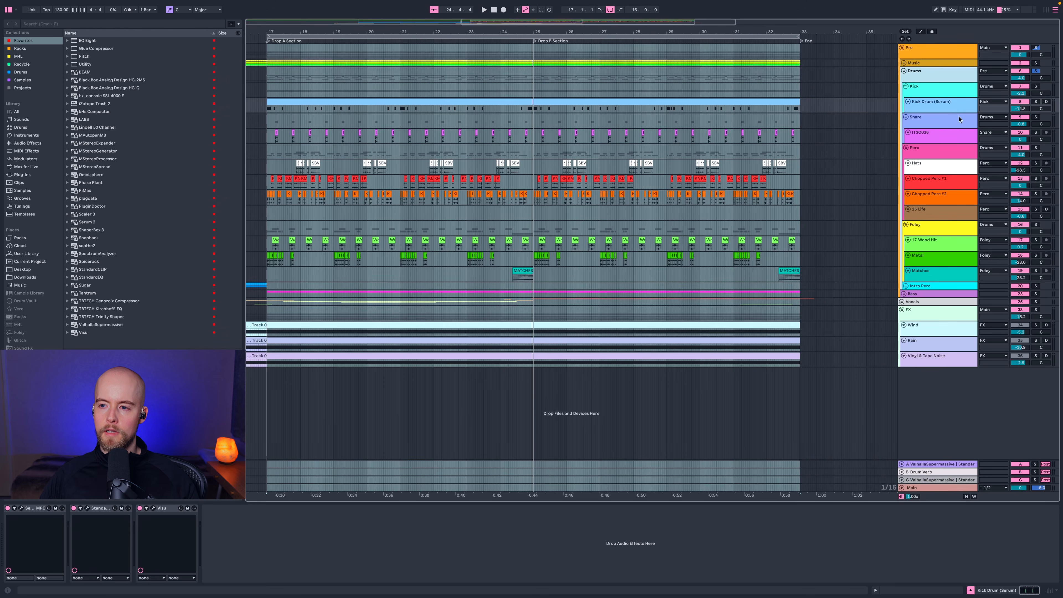
click(956, 89)
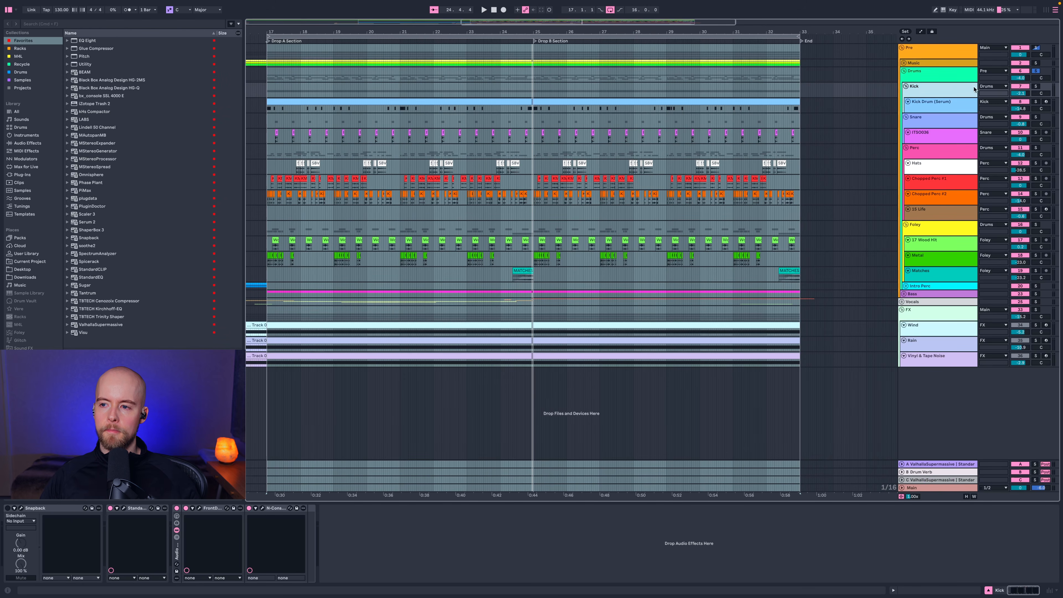
click(1035, 86)
key(space)
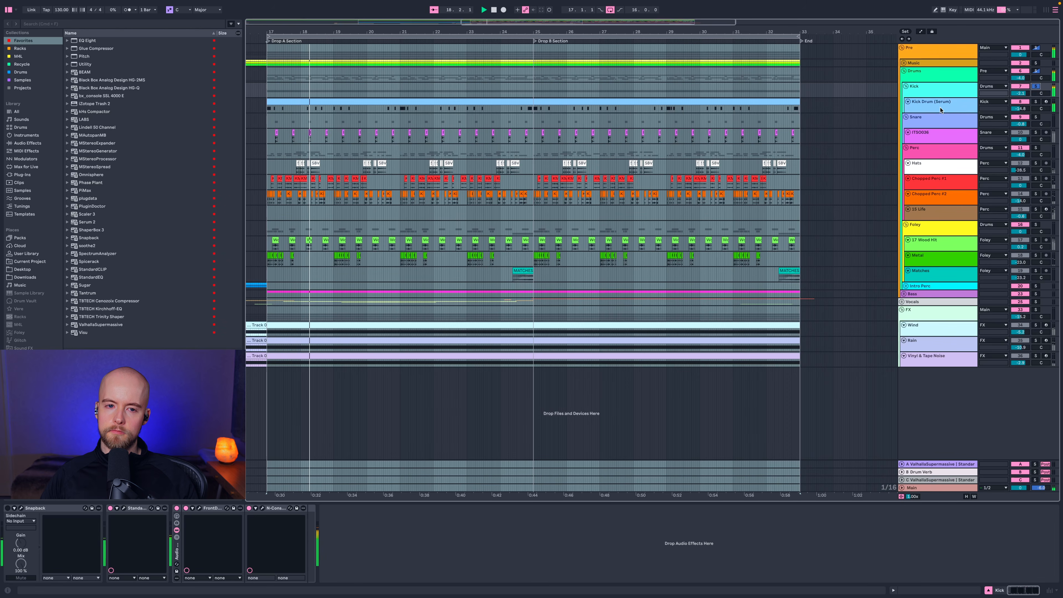
key(space)
Open Serum 2 on the Kick Drum track and play the kick with oscillator B switched off to hear oscillator A alone.
click(940, 110)
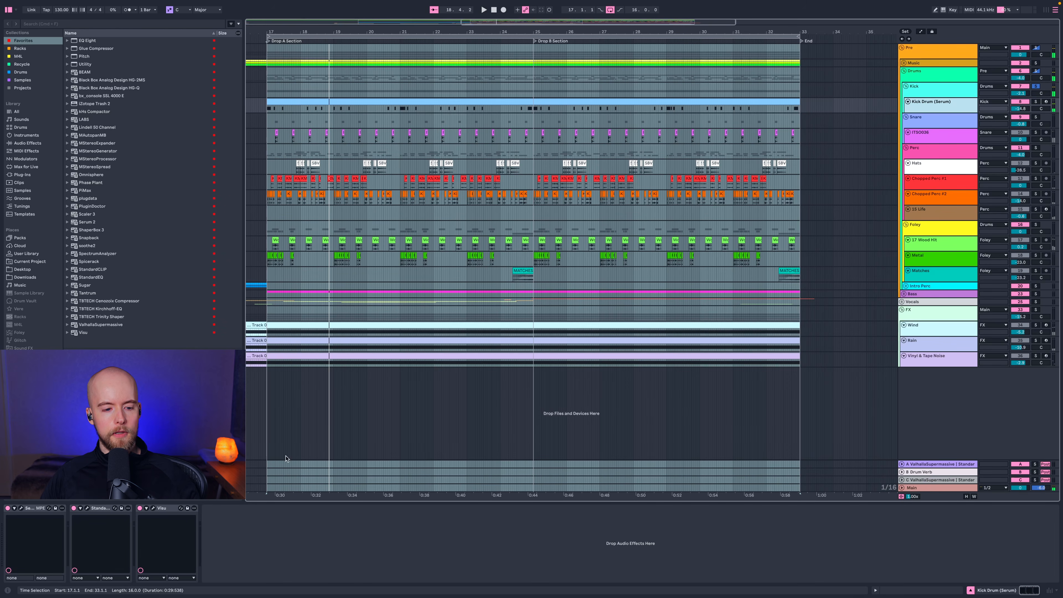
click(21, 508)
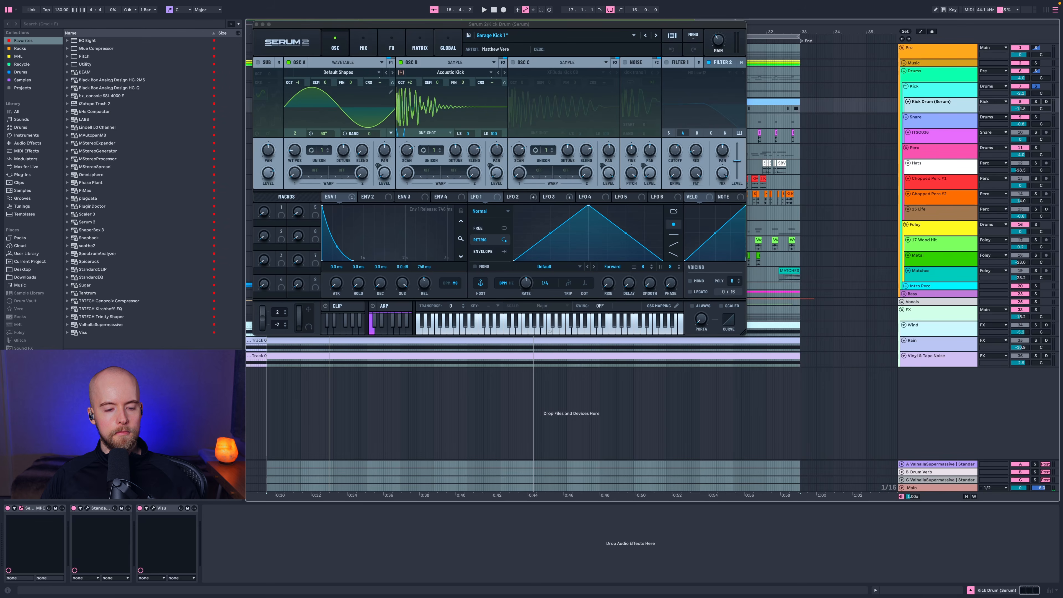
drag(546, 24, 633, 137)
click(489, 175)
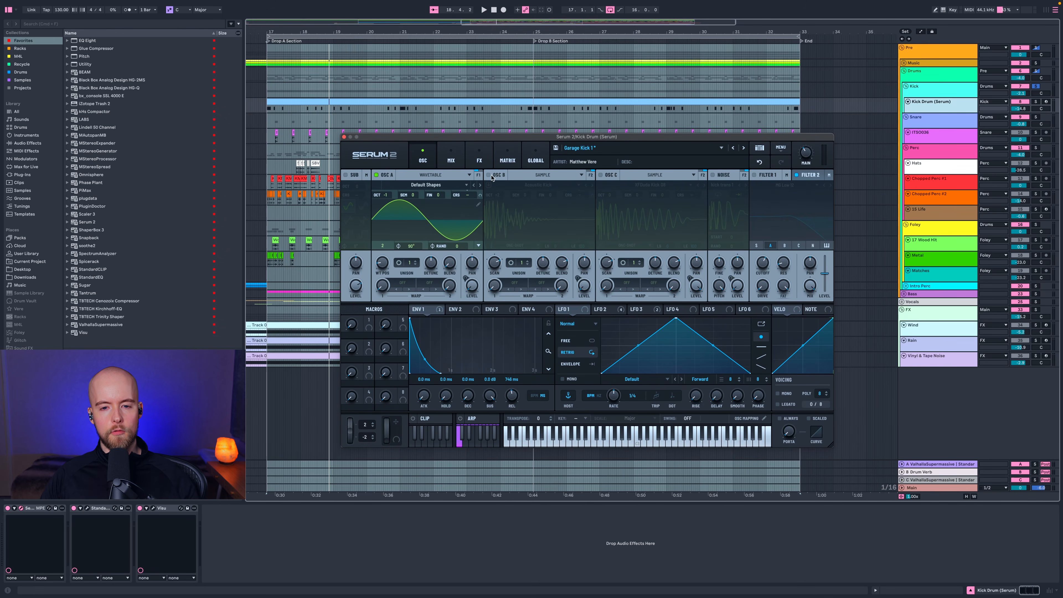
key(space)
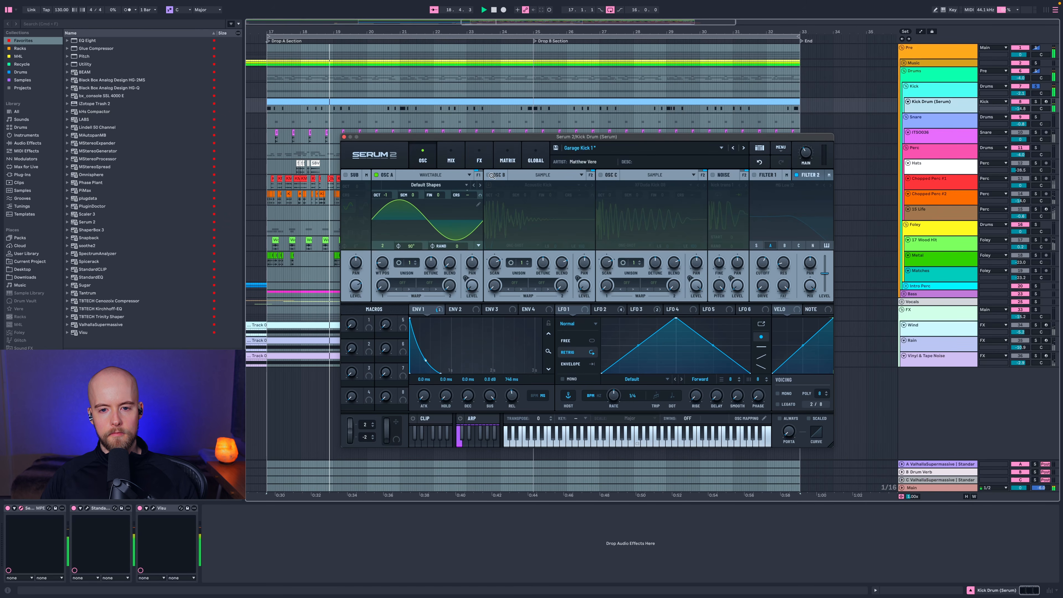
key(space)
Play the kick with only Serum's oscillator B enabled, and switch oscillator A back on.
click(491, 175)
click(375, 175)
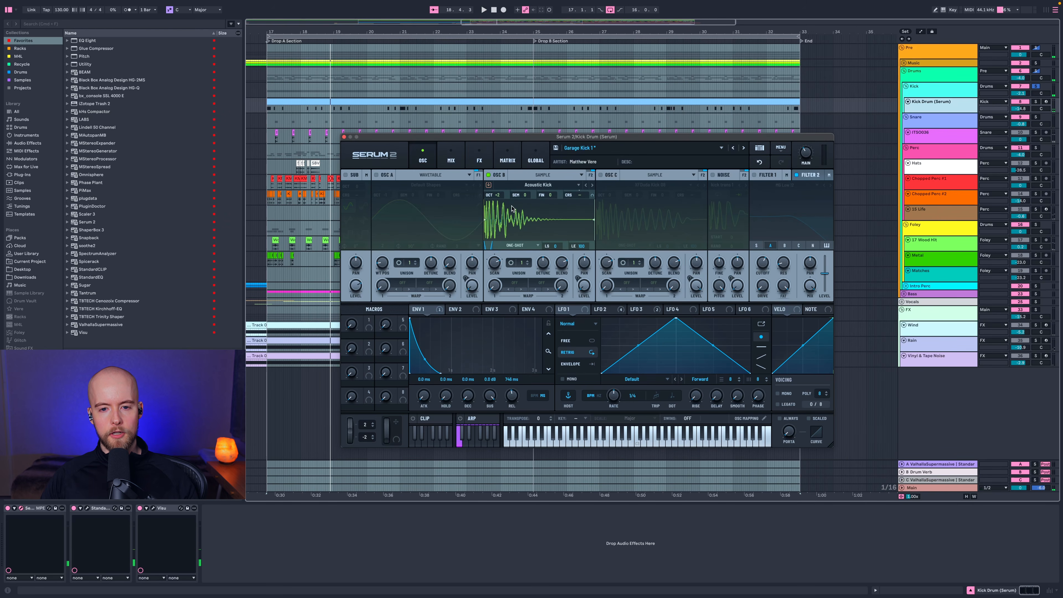
key(space)
key(space)
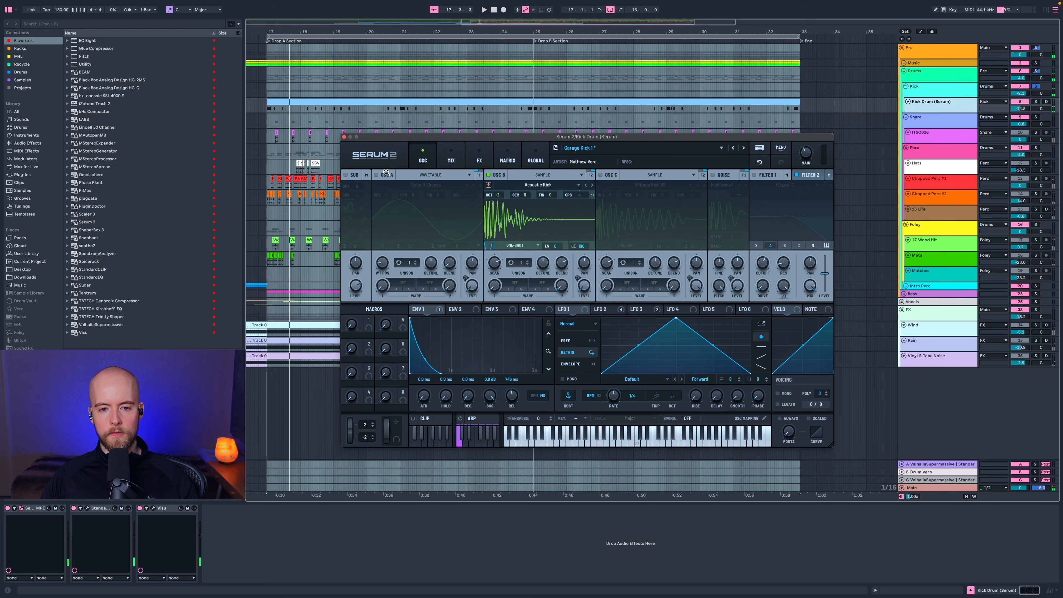
click(376, 175)
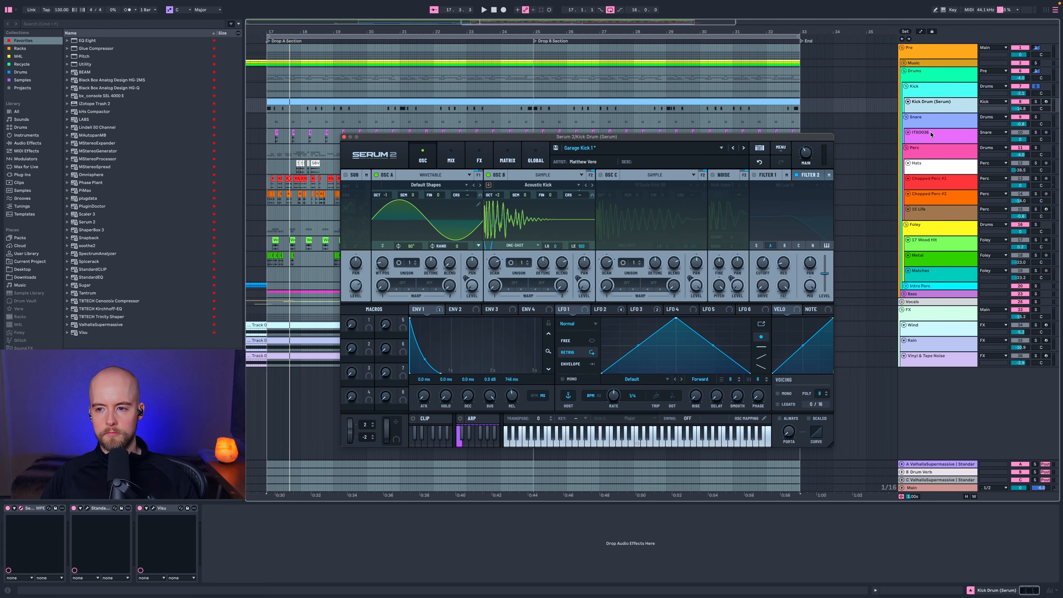
Inspect StandardCLIP on the Kick Drum track, compare the playing kick with it bypassed and enabled, and close both plugin windows.
click(921, 108)
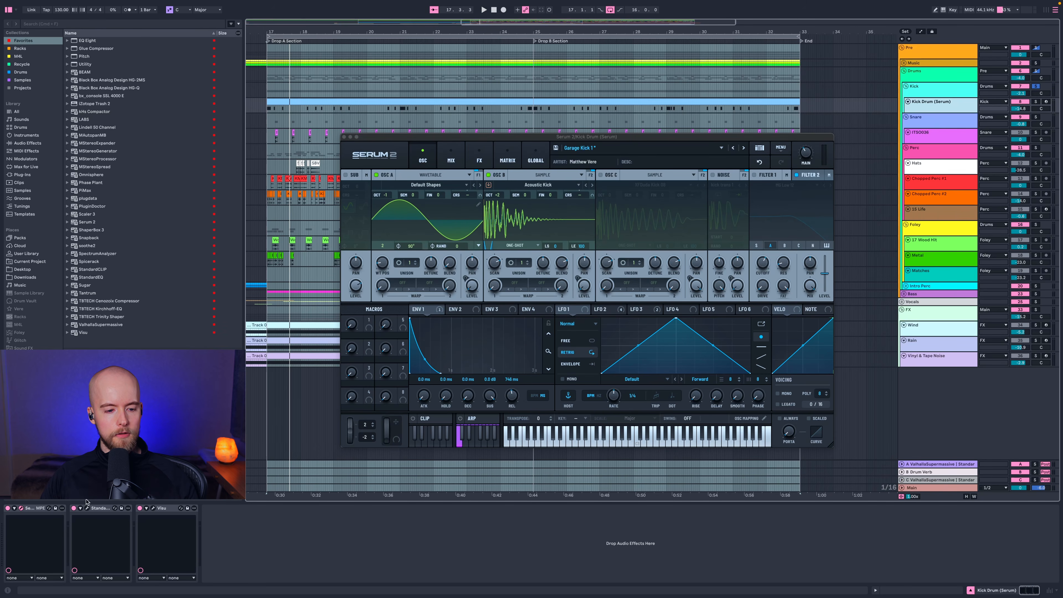
click(86, 508)
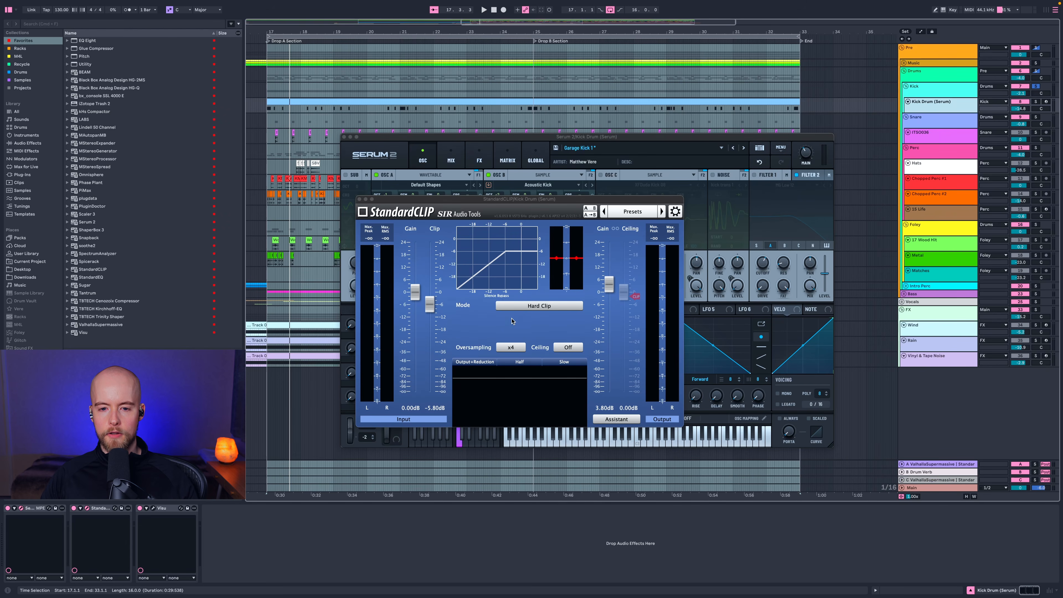
key(space)
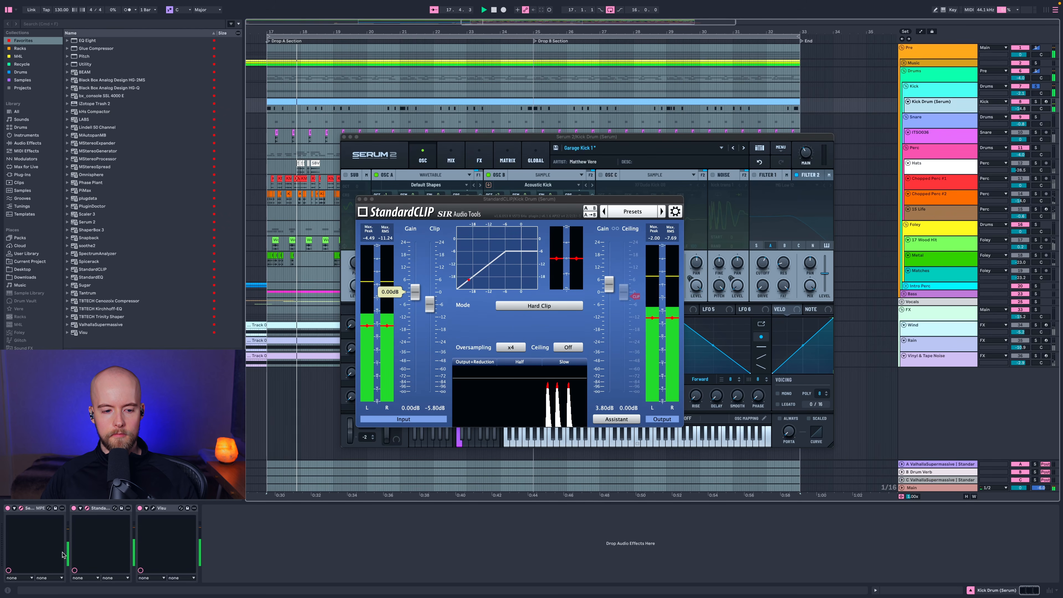
click(74, 508)
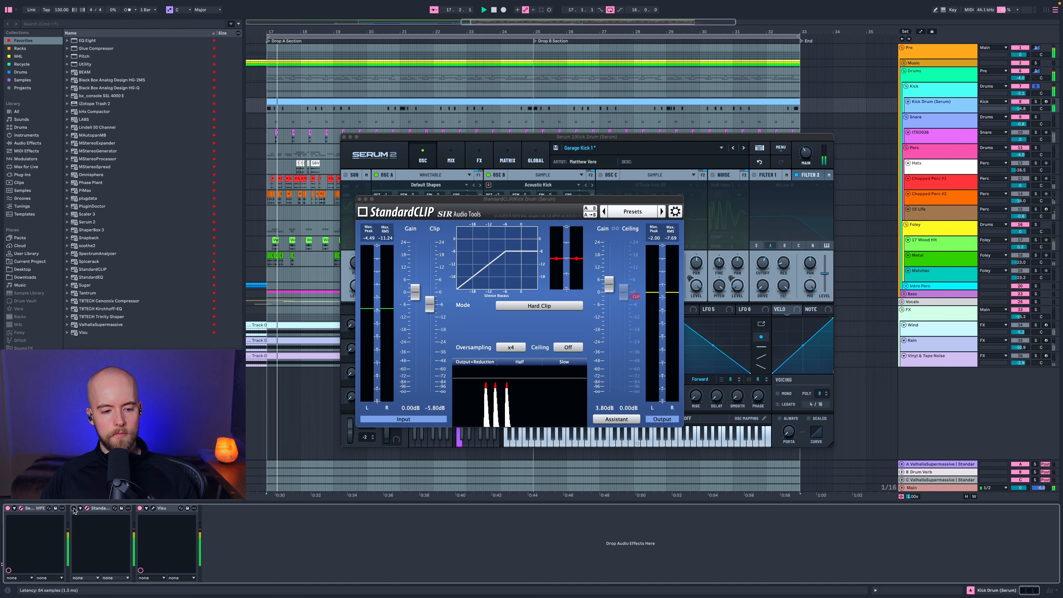
click(74, 508)
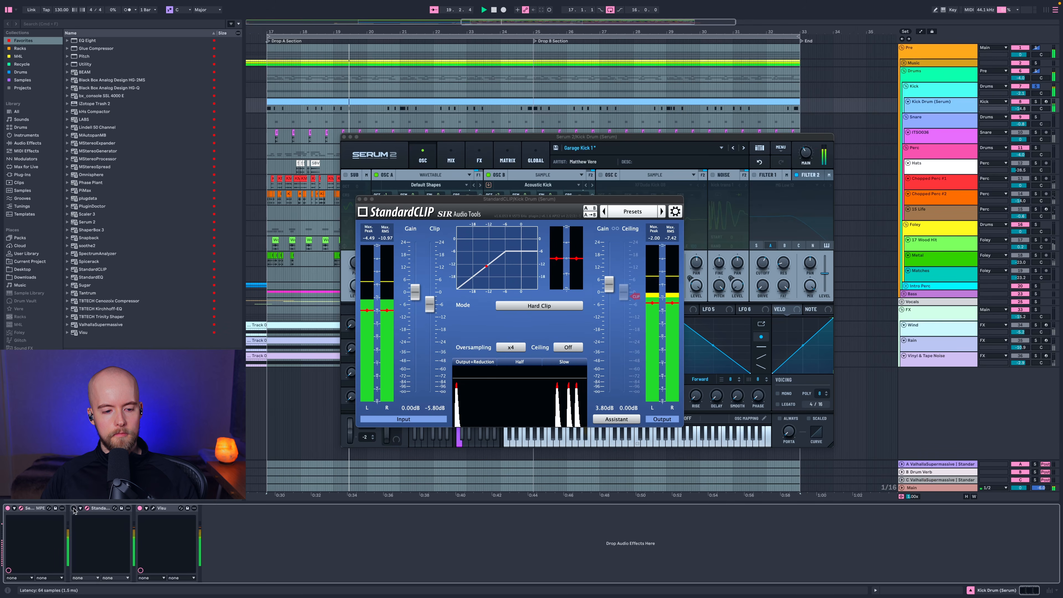
click(74, 508)
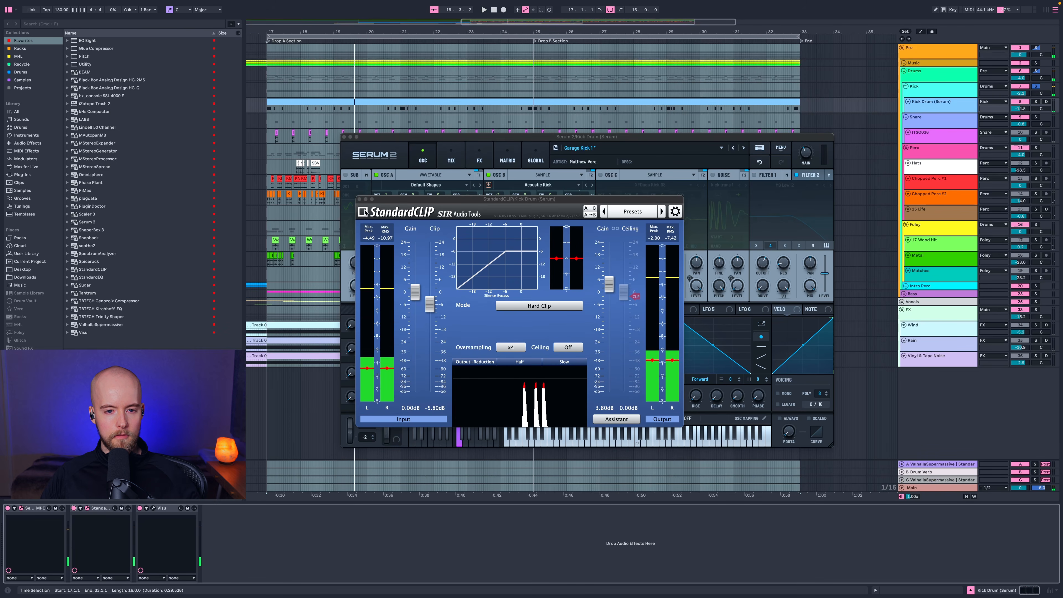
click(353, 161)
click(344, 136)
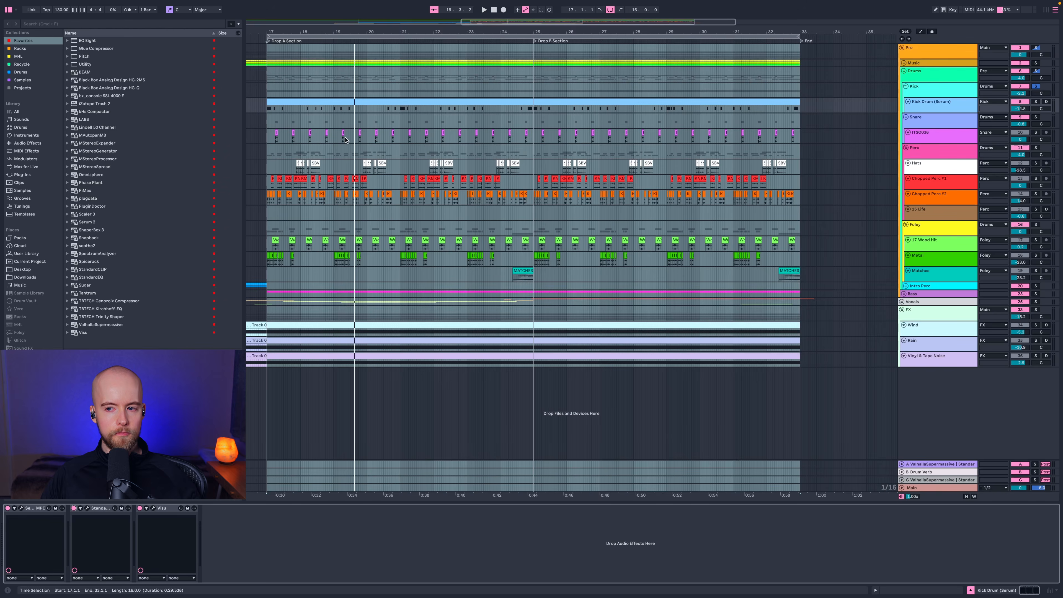
Solo the Snare group and play it, and display the device chain of its ITS0036 track.
click(934, 117)
click(1036, 117)
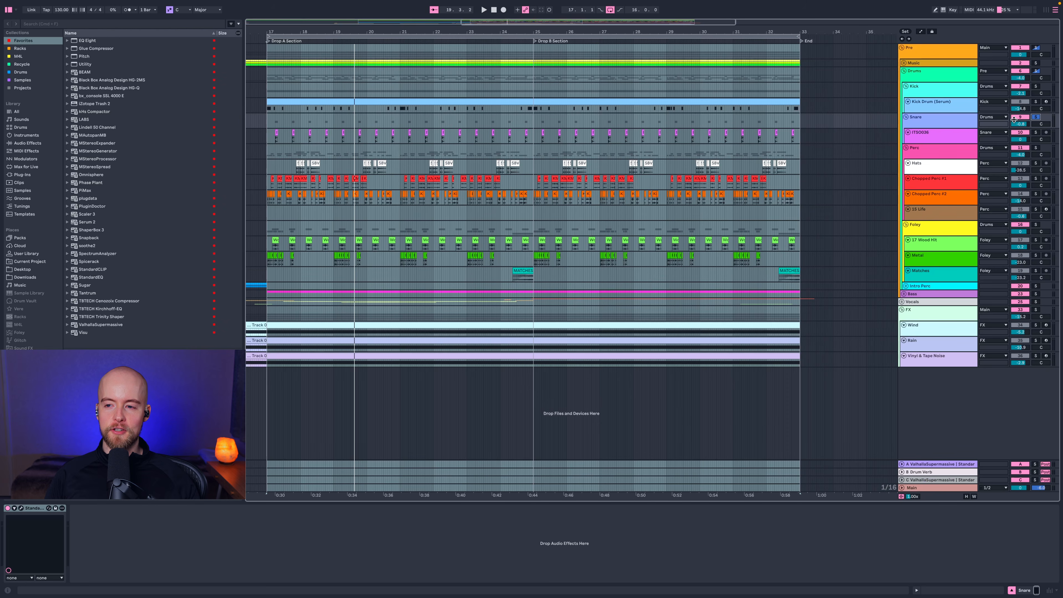
click(971, 125)
key(space)
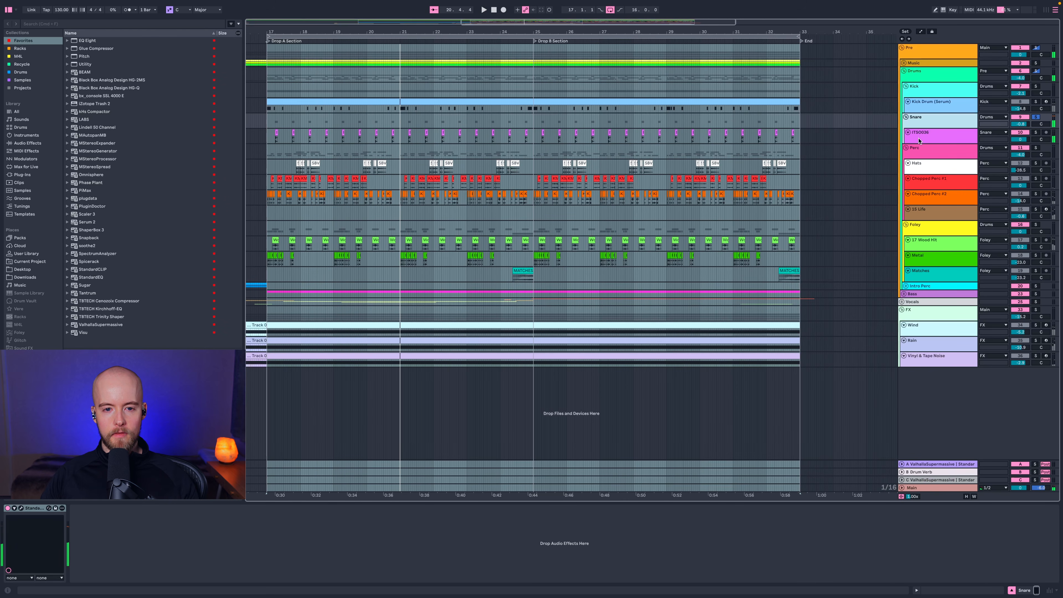
click(918, 141)
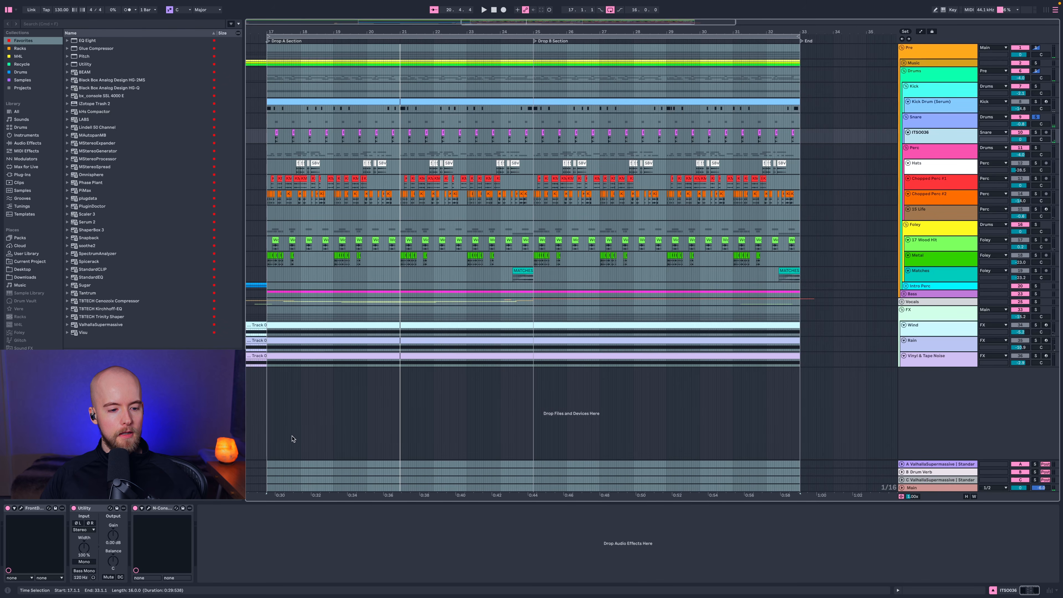
Open StandardCLIP on the Snare group, compare the playing snare with it bypassed and enabled, and close its window.
click(932, 124)
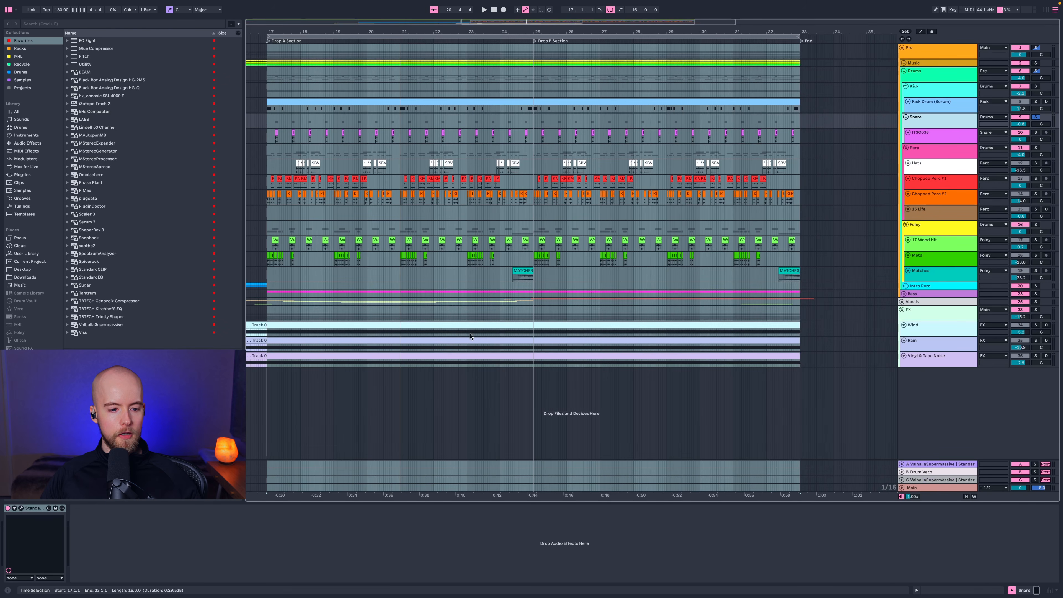
click(21, 507)
key(space)
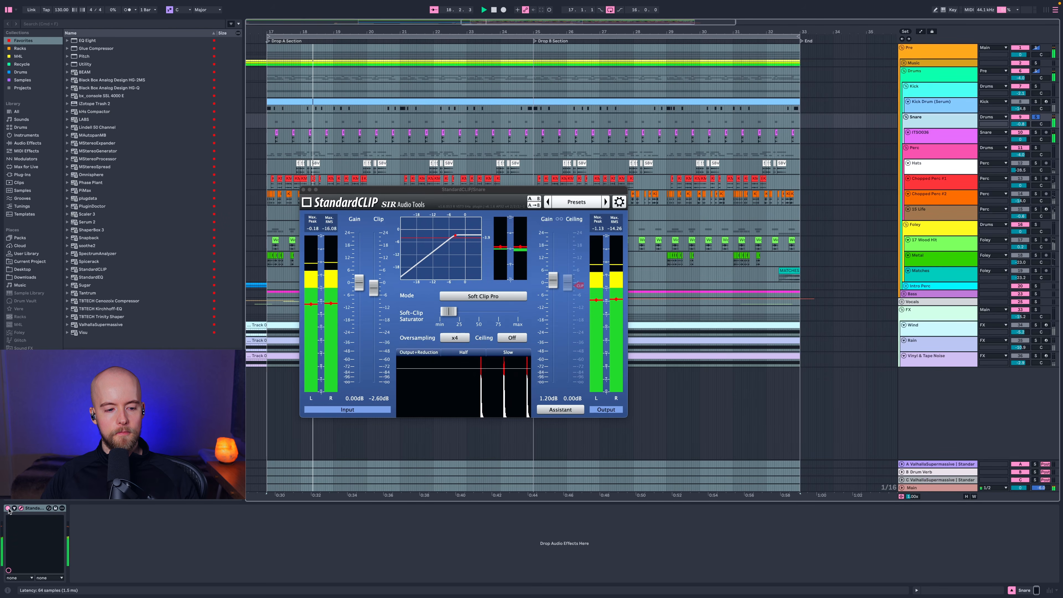
click(8, 509)
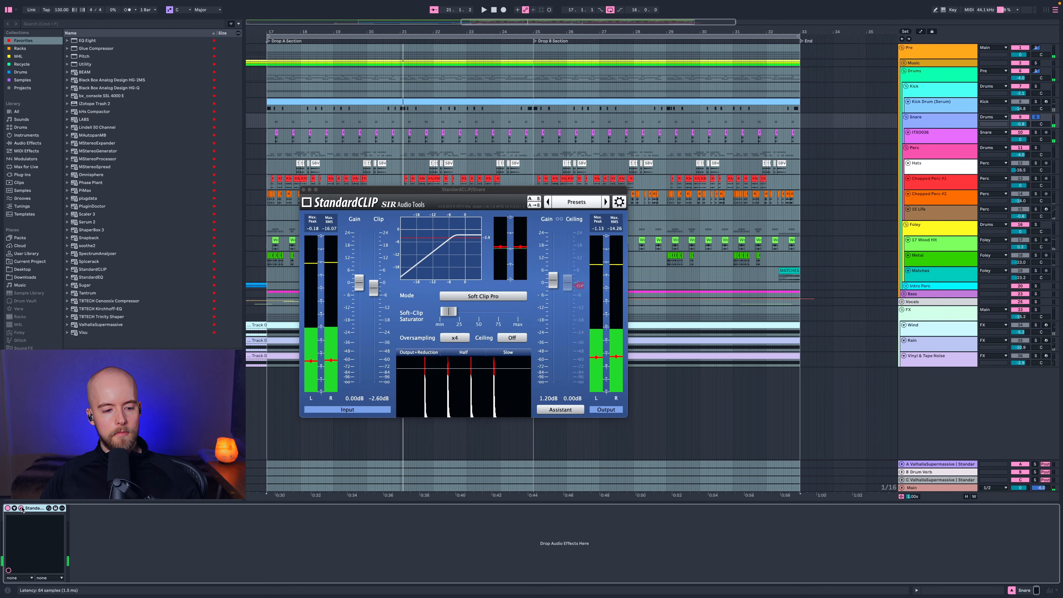
click(21, 508)
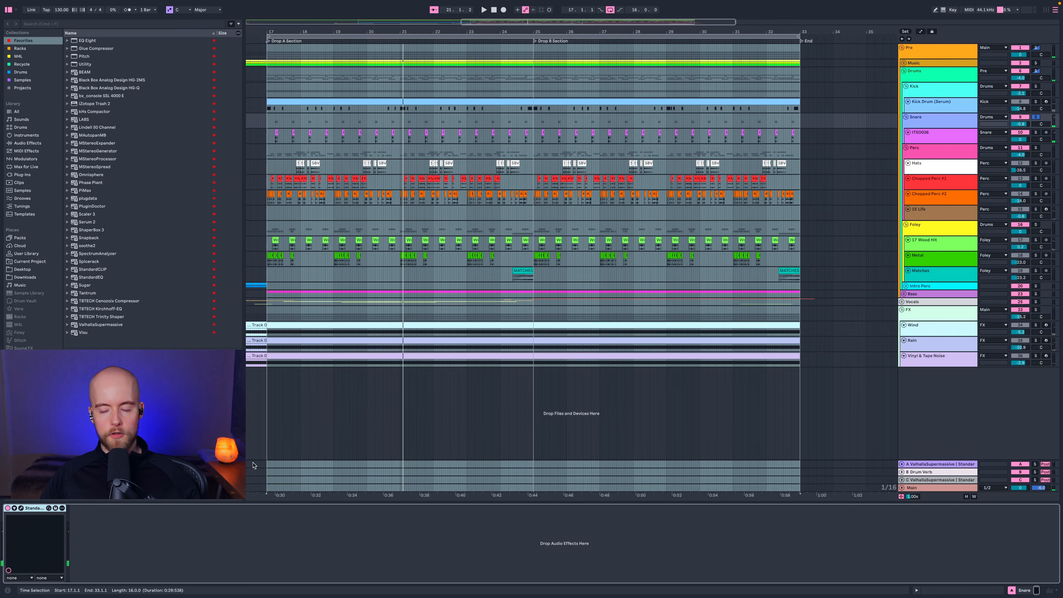
Solo the Perc group and play it through the start of Drop A.
click(922, 151)
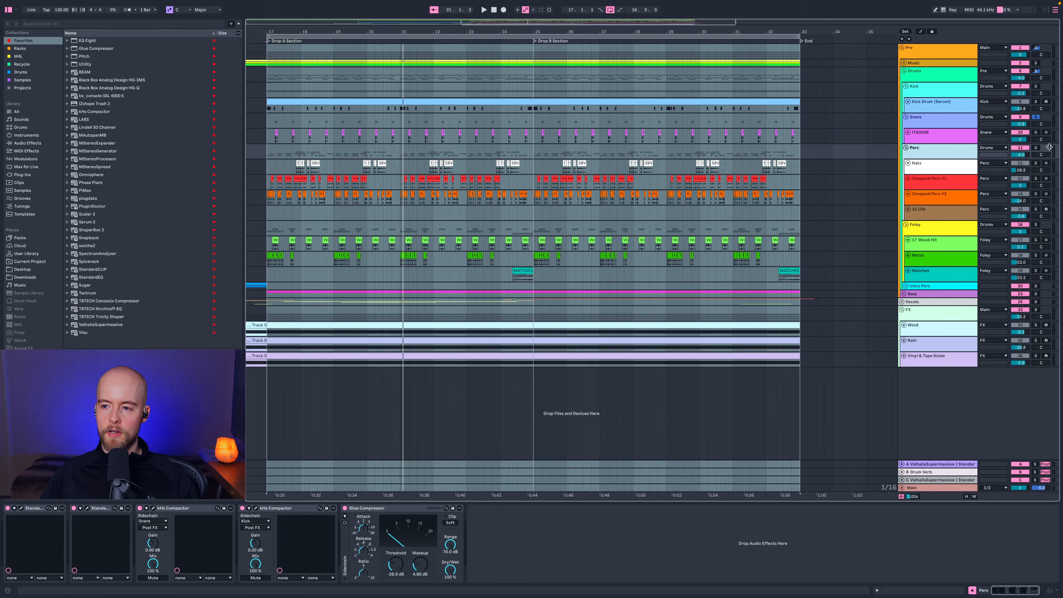
click(1036, 148)
click(940, 156)
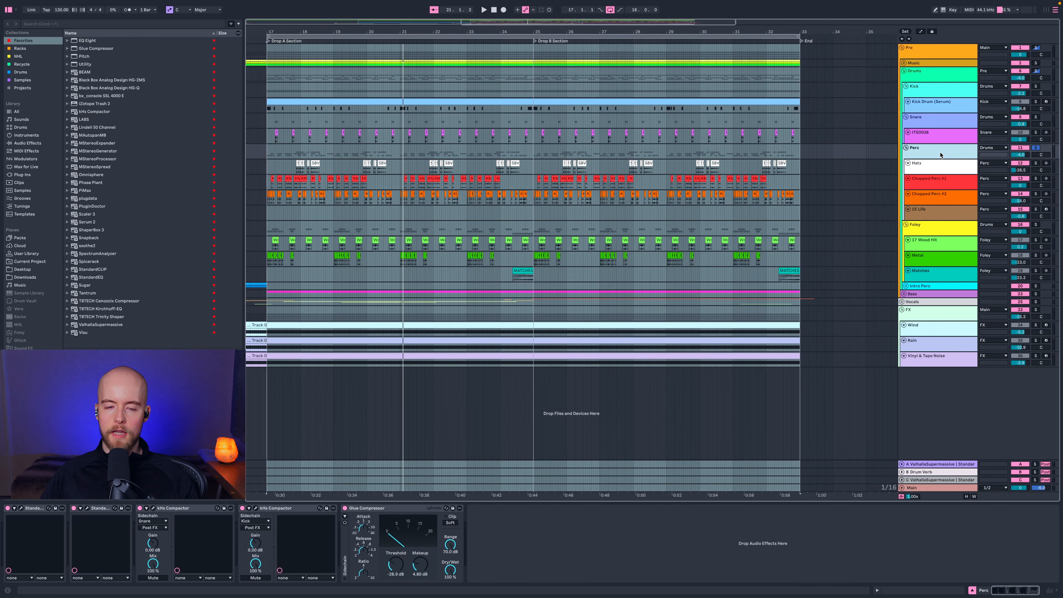
key(space)
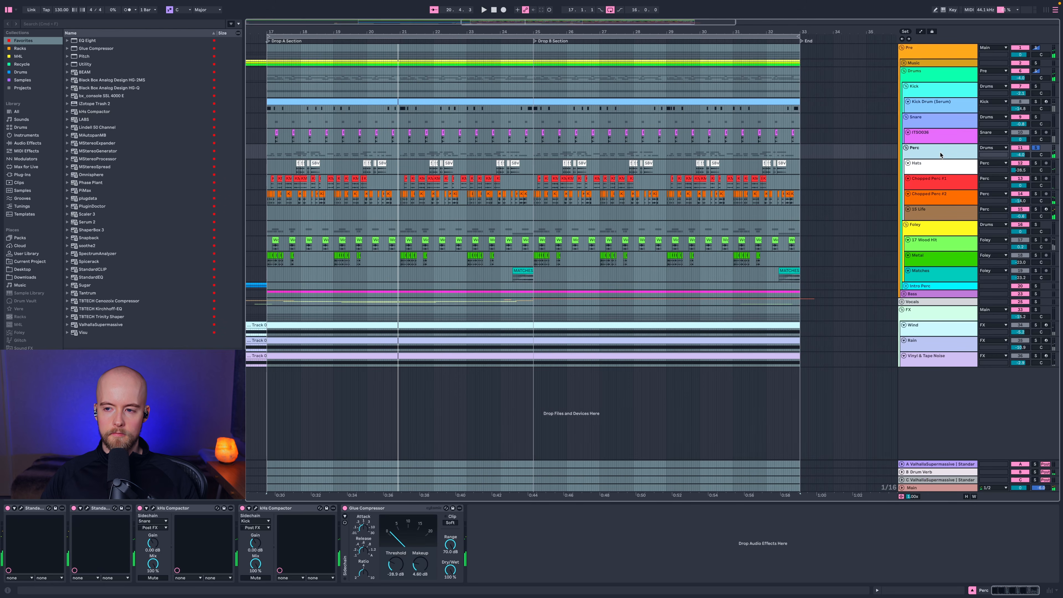
Solo and play the Hats track, followed by the Chopped Perc #1 track.
click(935, 165)
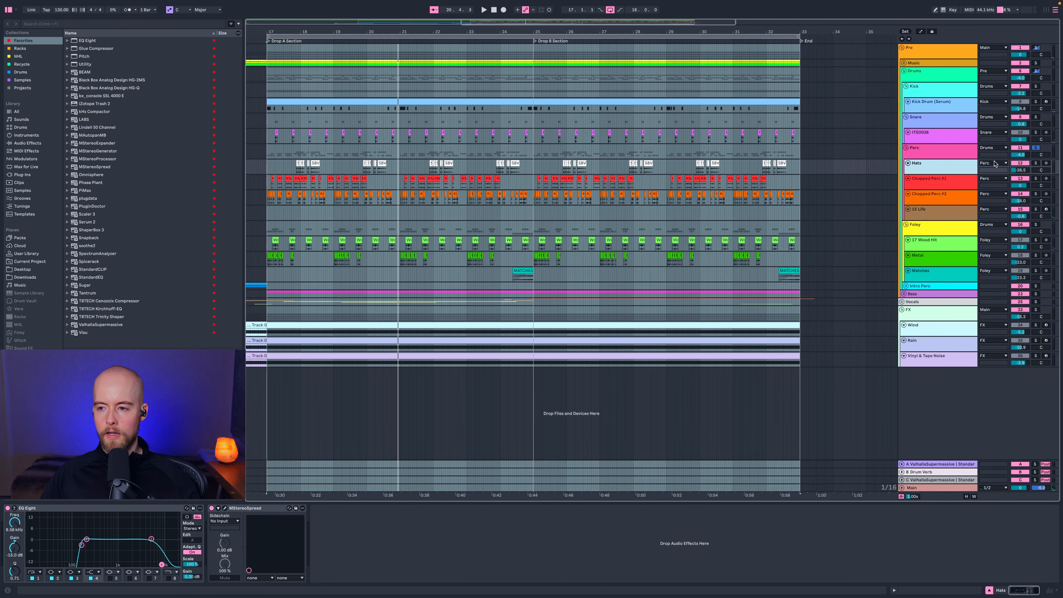
click(1035, 163)
key(space)
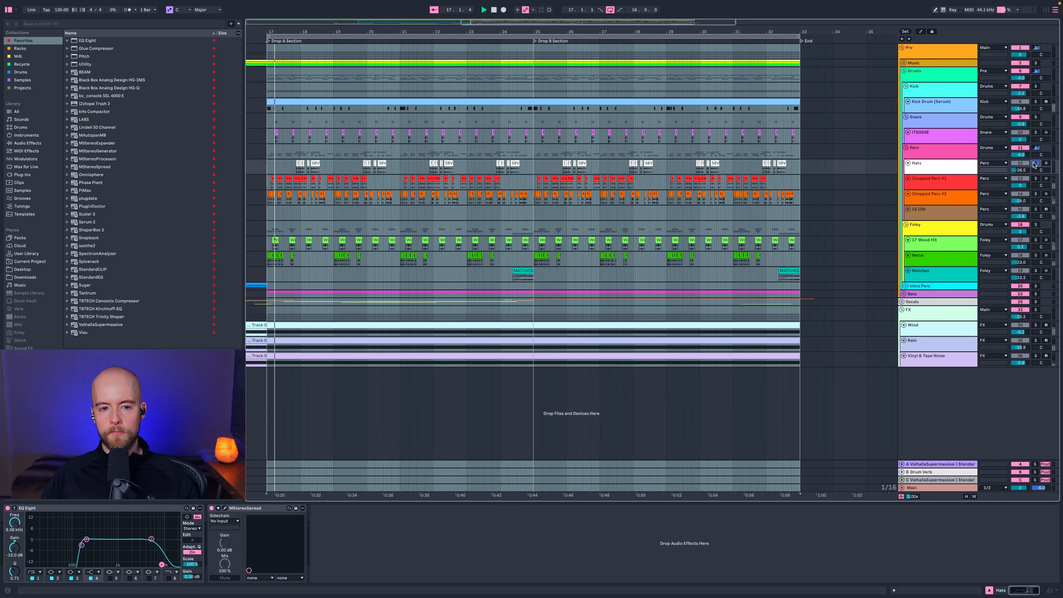
click(1035, 179)
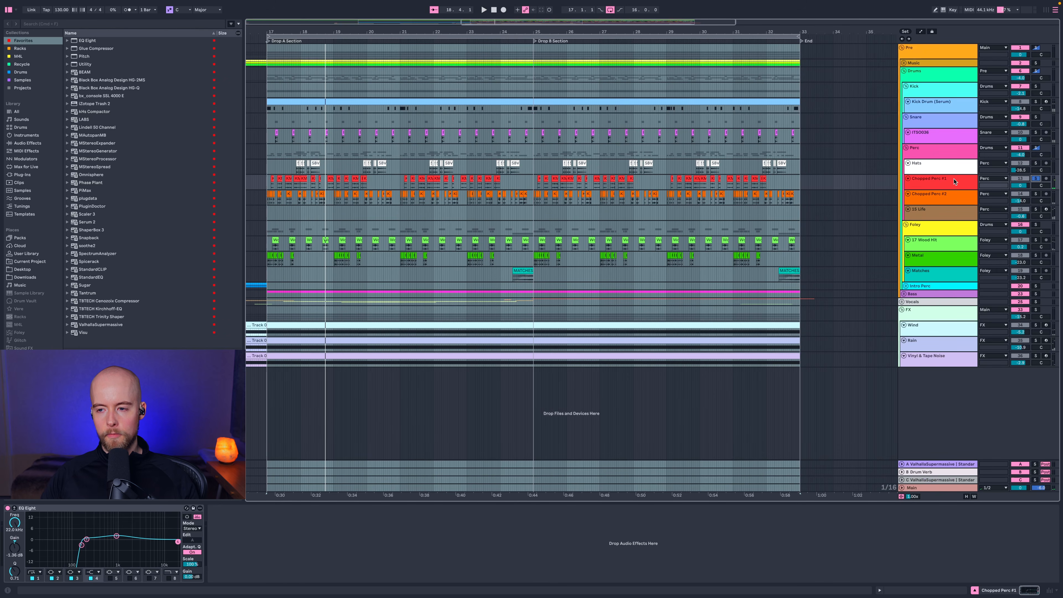
key(space)
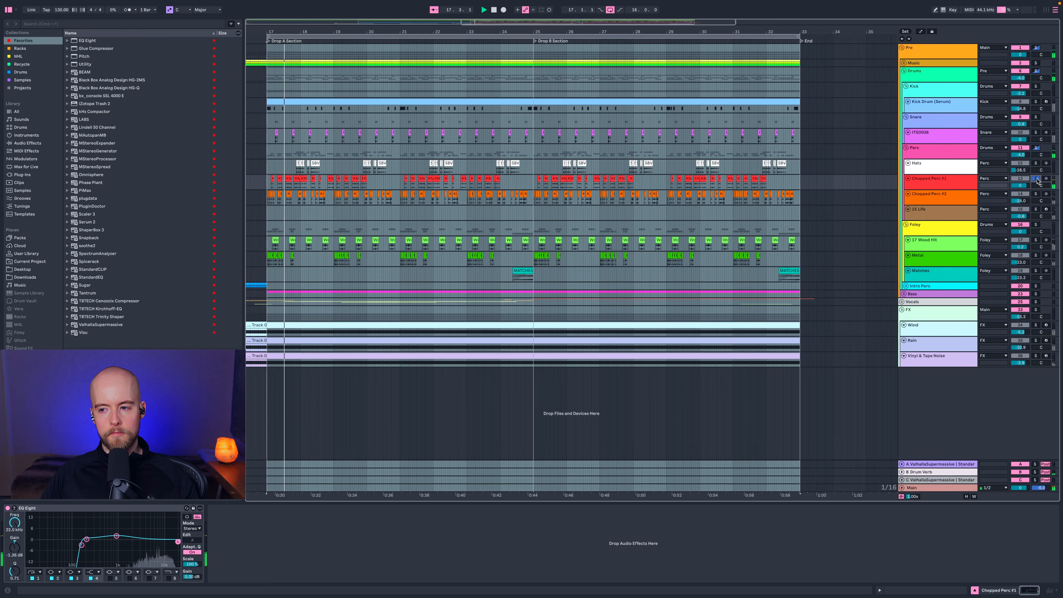
Solo the Chopped Perc #2 track and play it from the start of Drop A.
click(1035, 194)
click(937, 196)
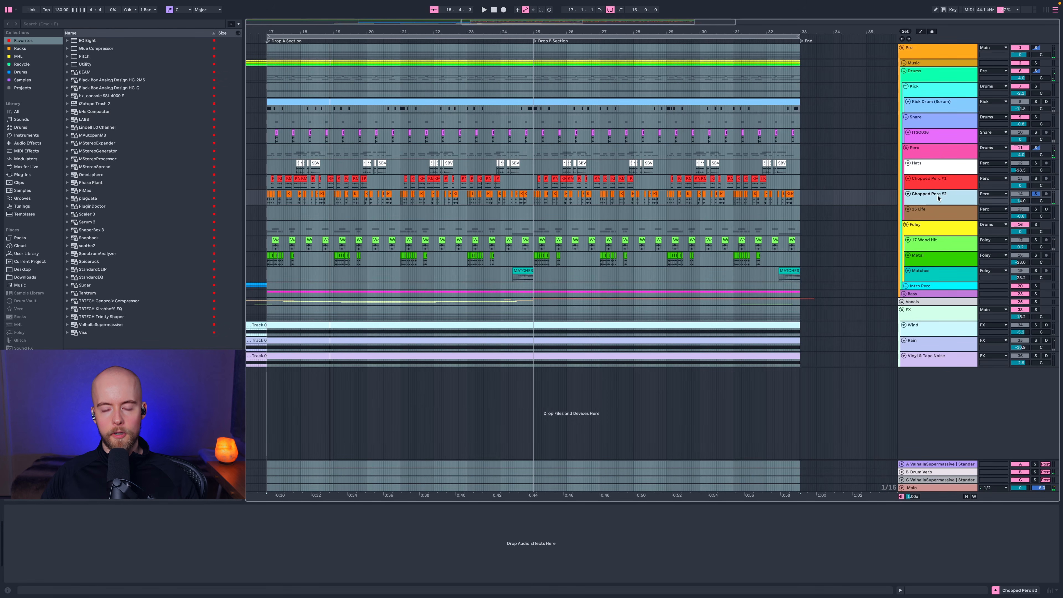
key(space)
key(space)
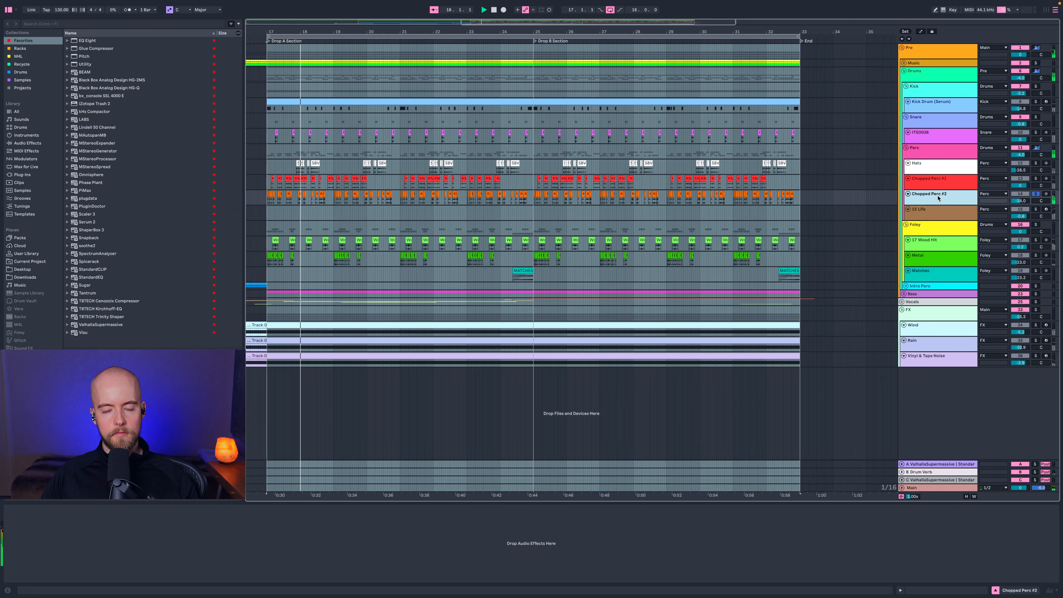
Solo the 15-Life track and play it from the start of Drop A.
click(936, 214)
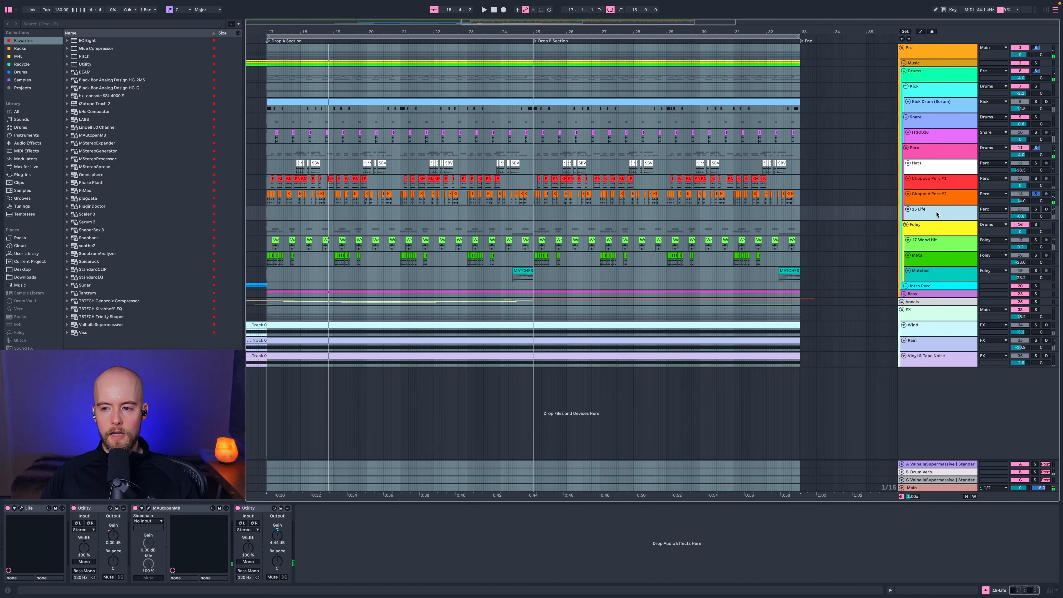
click(1035, 209)
key(space)
key(space)
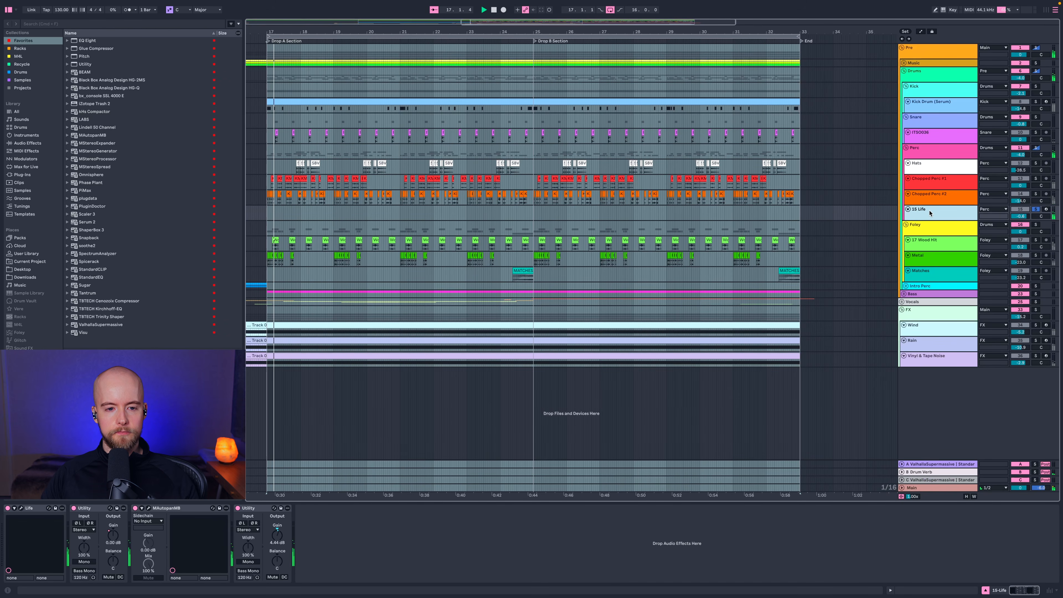
Open the Life plug-in on the 15-Life track, examine its Air Duster source file and beat settings, and close its window.
click(21, 508)
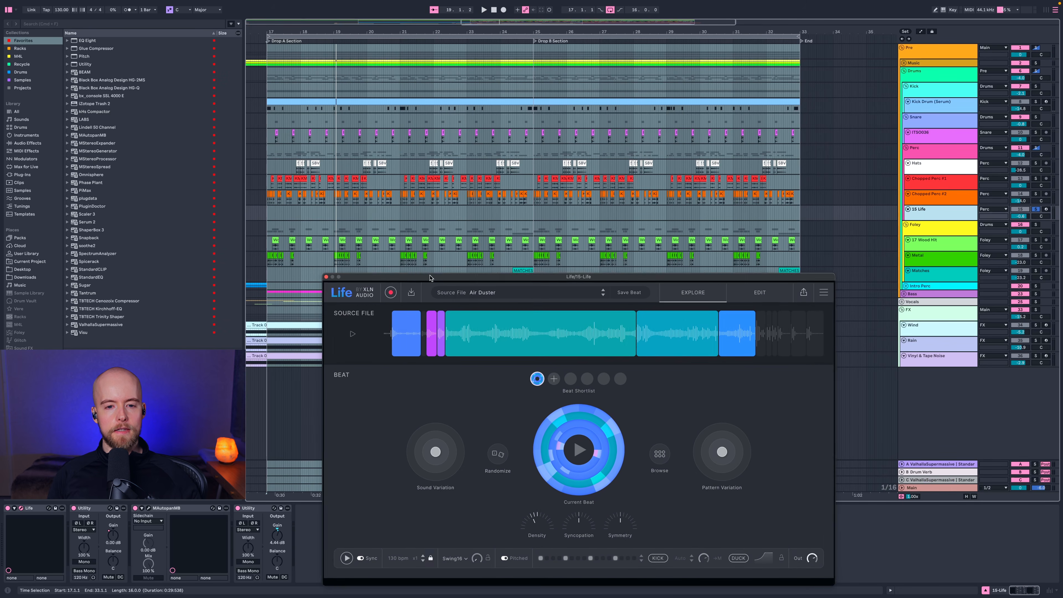
drag(430, 283, 406, 159)
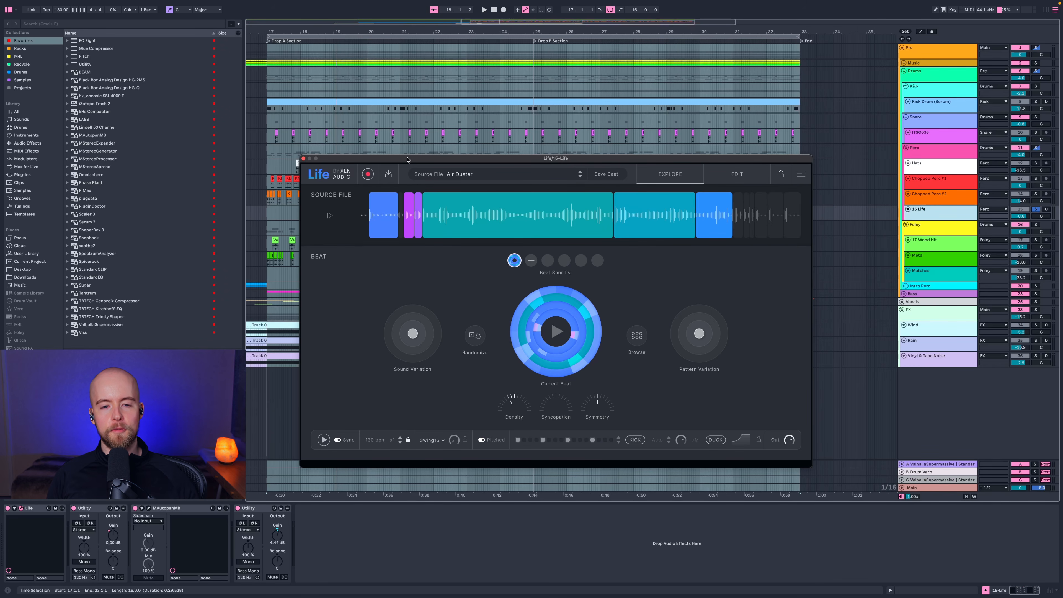
click(303, 158)
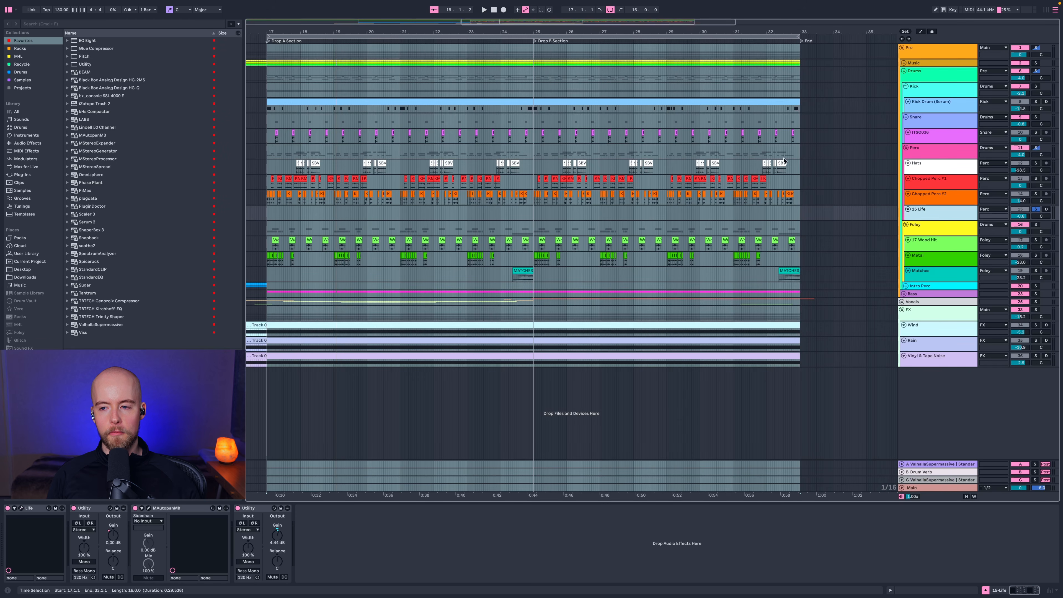
Solo the Hats, Chopped Perc #1 and Chopped Perc #2 tracks together and play them from the start of Drop A.
click(935, 170)
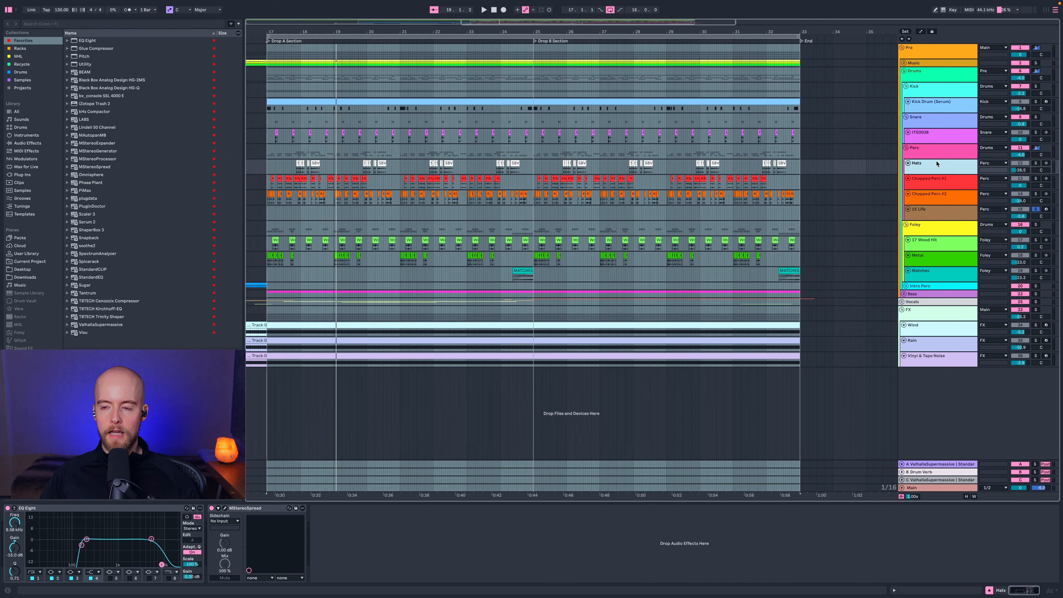
click(1035, 162)
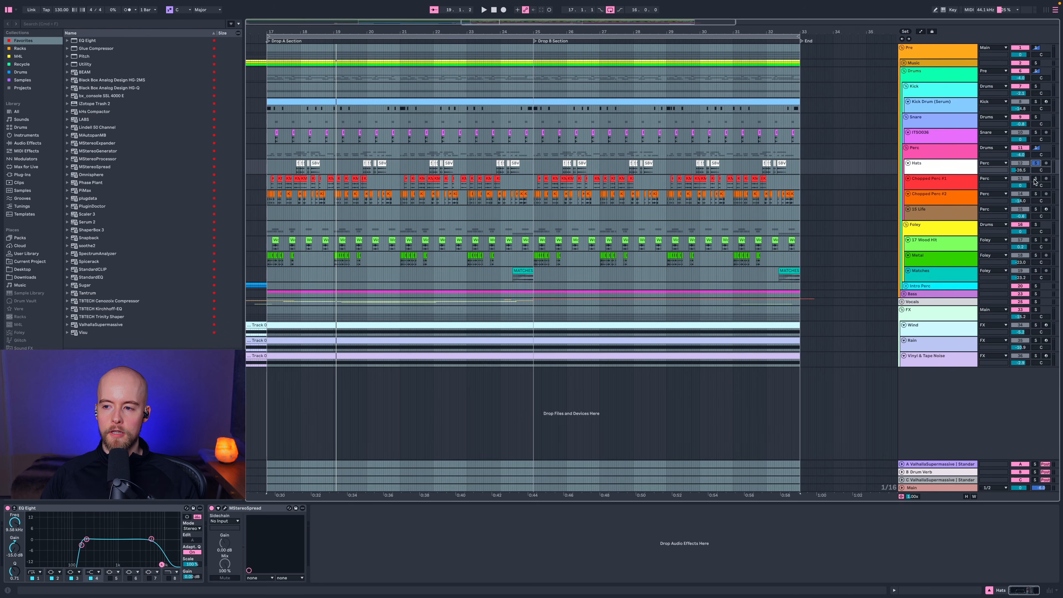
super+click(1035, 178)
super+click(1035, 194)
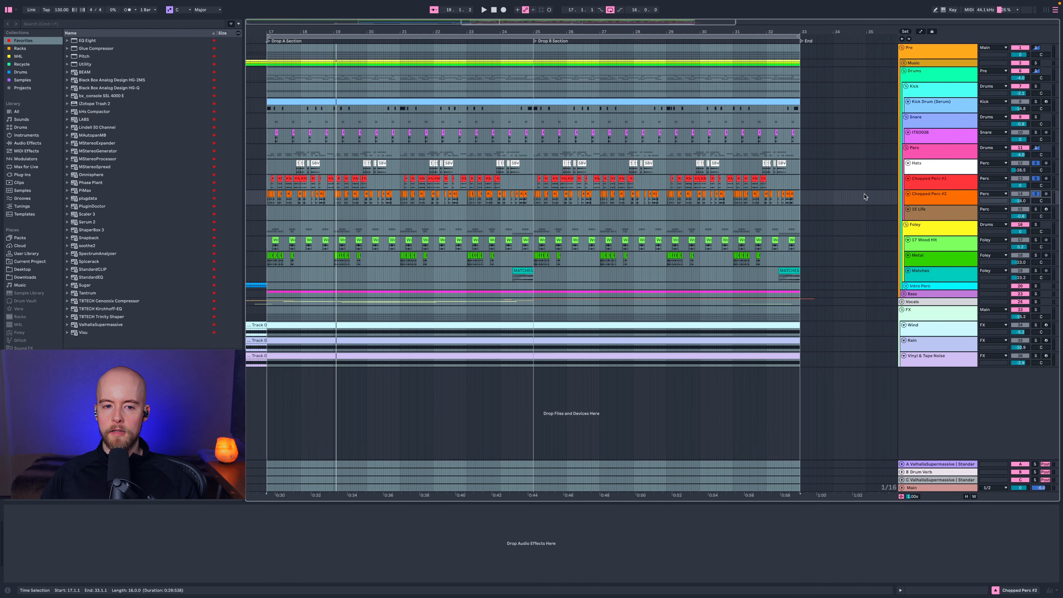
key(space)
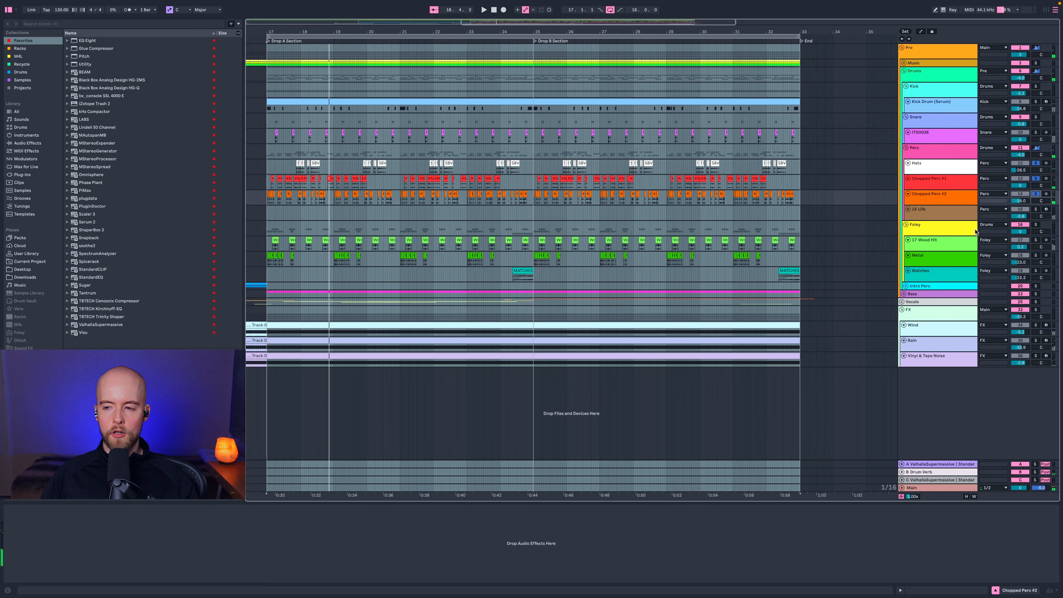
Add the 15-Life track to the soloed percussion, play all four layers together, and review the individual tracks' devices.
click(1033, 210)
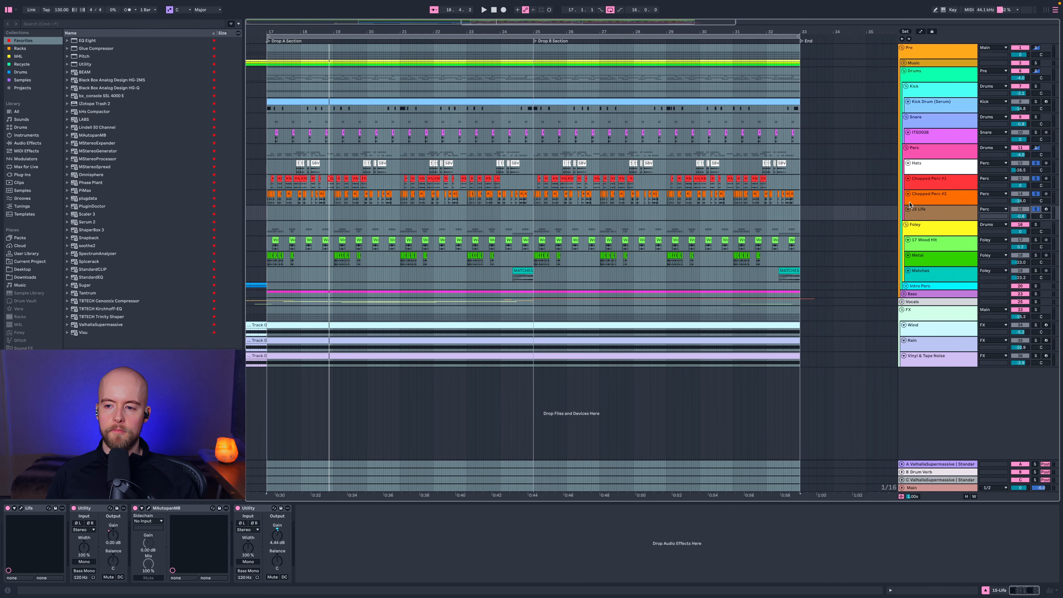
key(space)
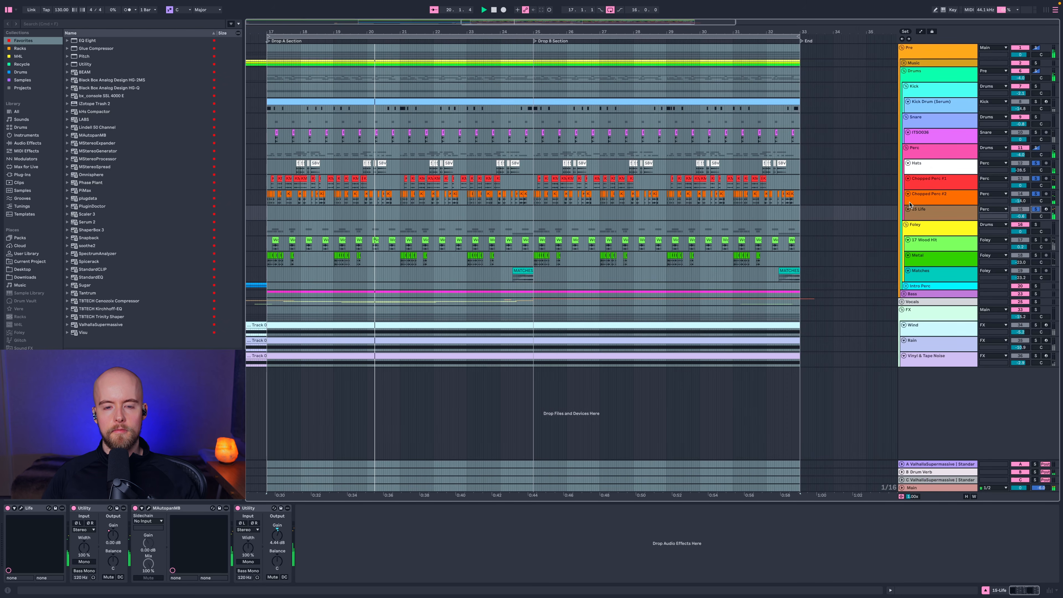
click(927, 186)
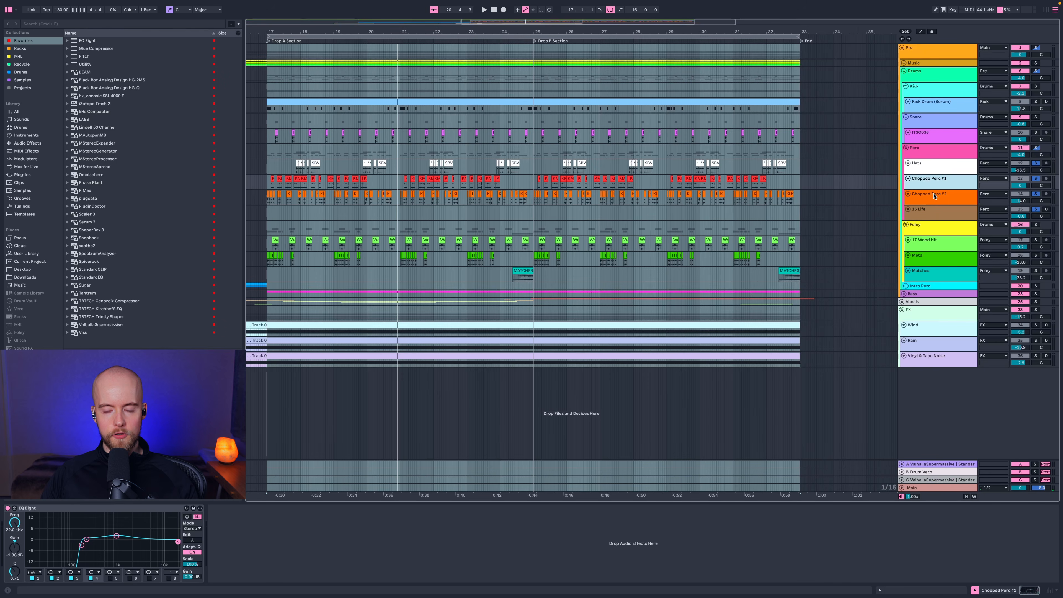
click(934, 196)
click(940, 211)
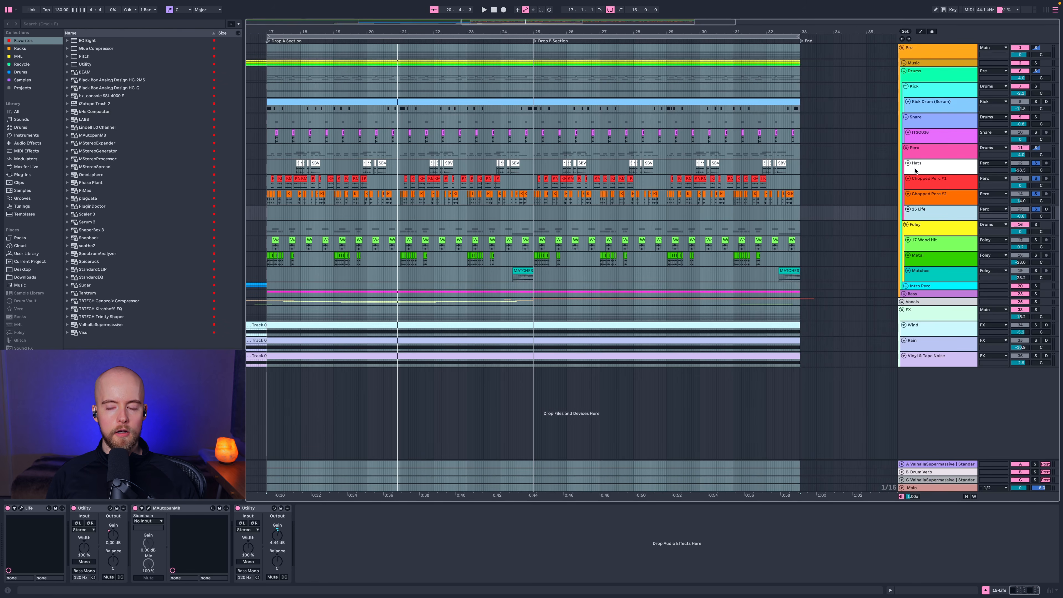
Open StandardEQ and StandardCLIP on the Perc group and arrange their windows side by side.
click(918, 150)
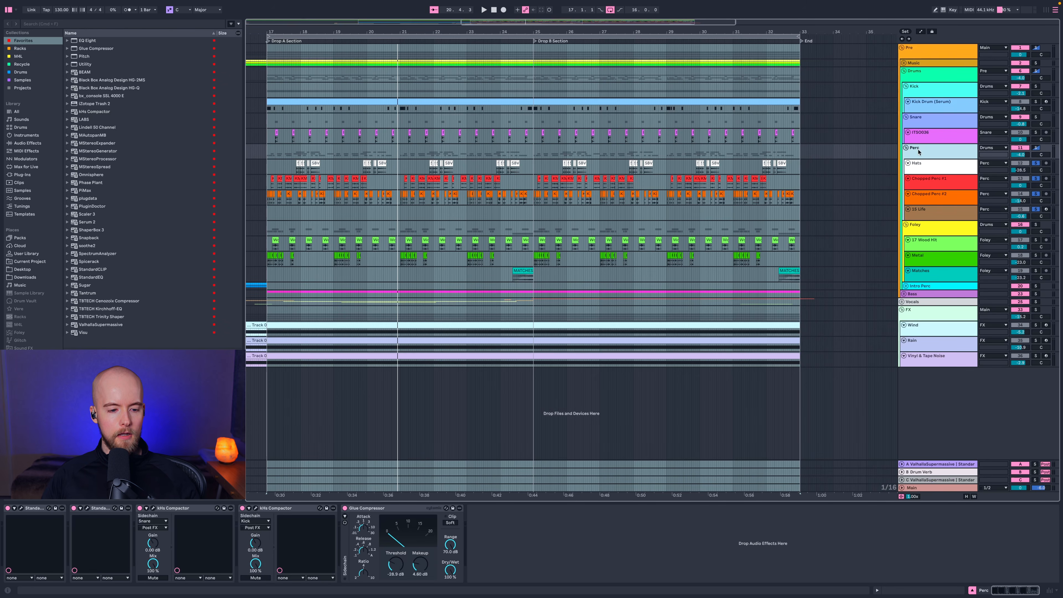
click(21, 508)
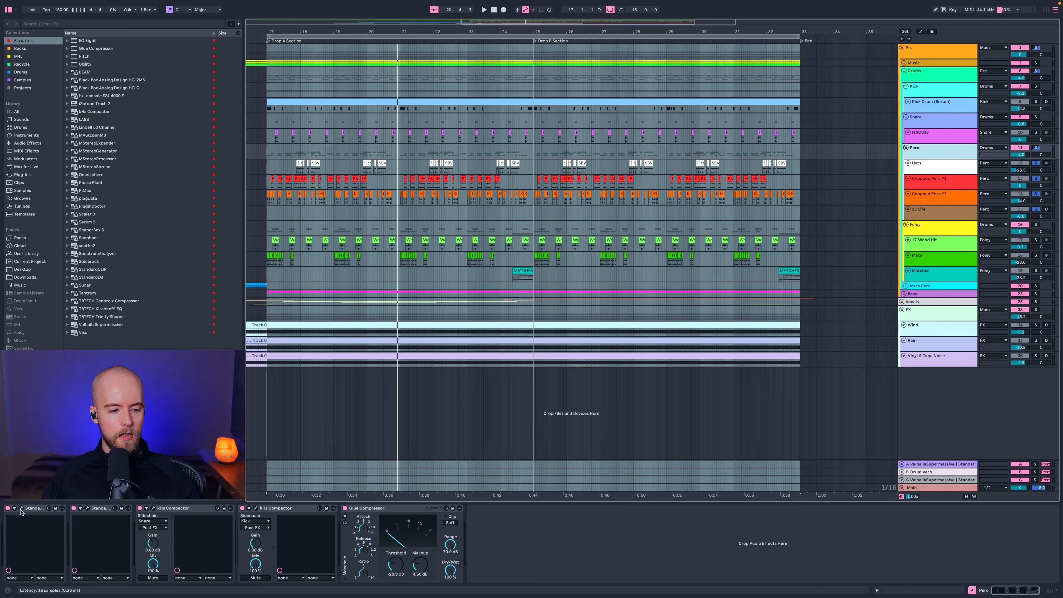
click(87, 508)
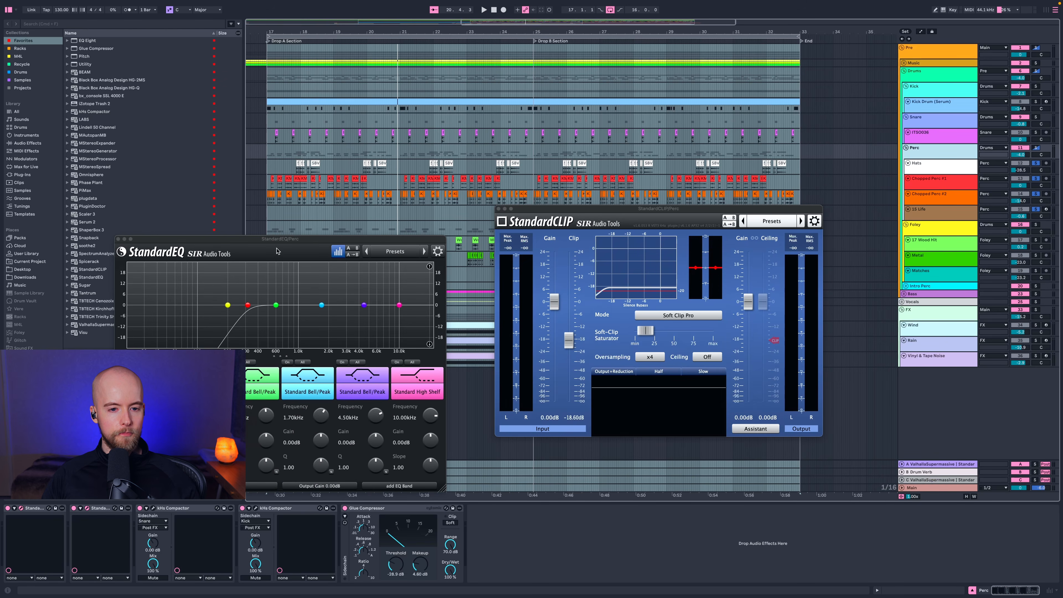
drag(280, 240, 366, 202)
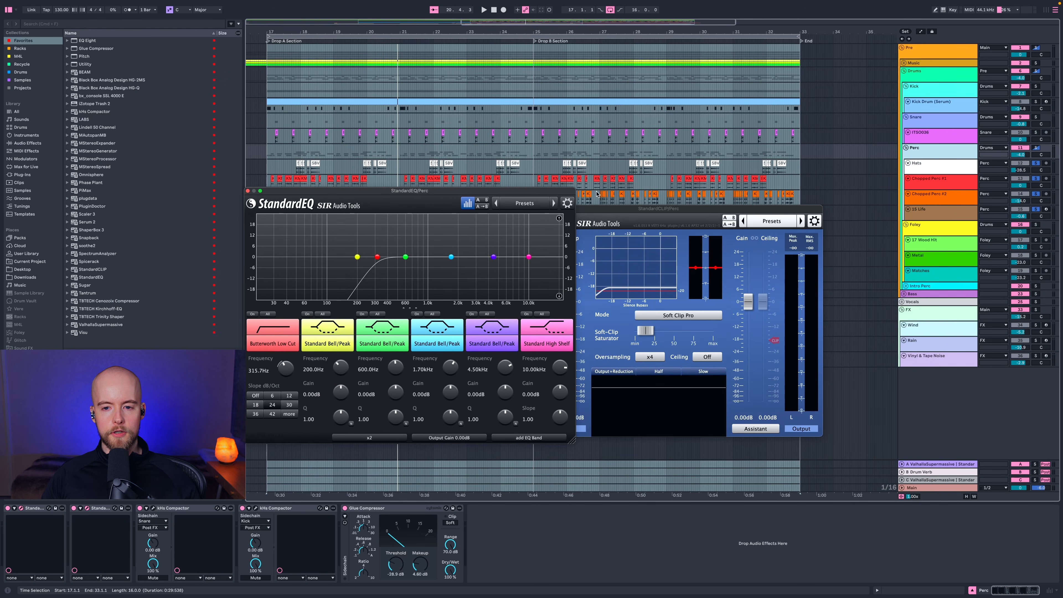
drag(641, 210, 726, 199)
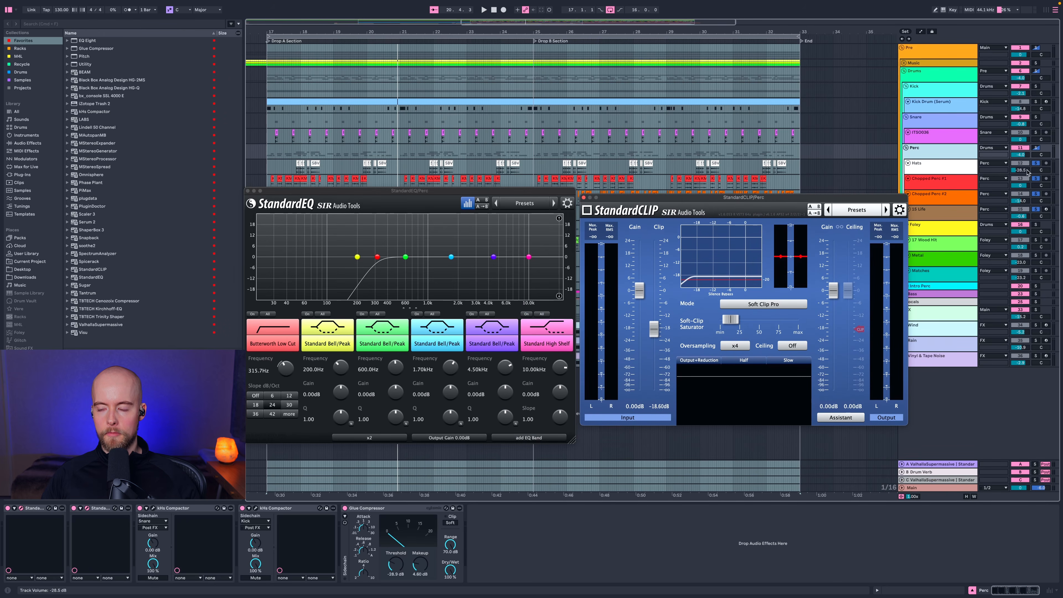
Solo the whole Perc group and play it while examining the low cut and soft clipping in the open plug-ins.
click(1037, 148)
key(space)
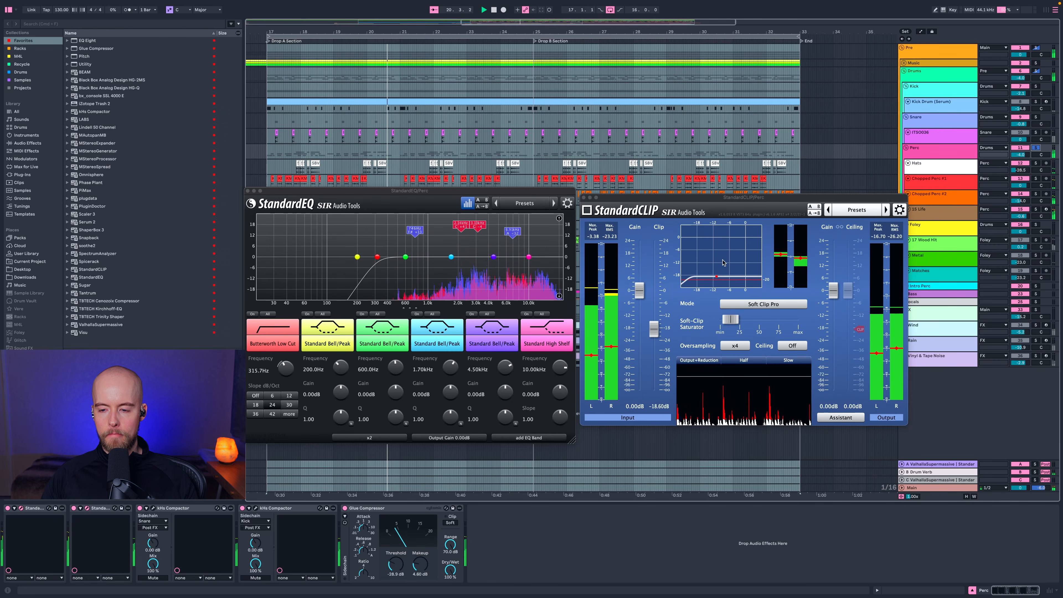
key(space)
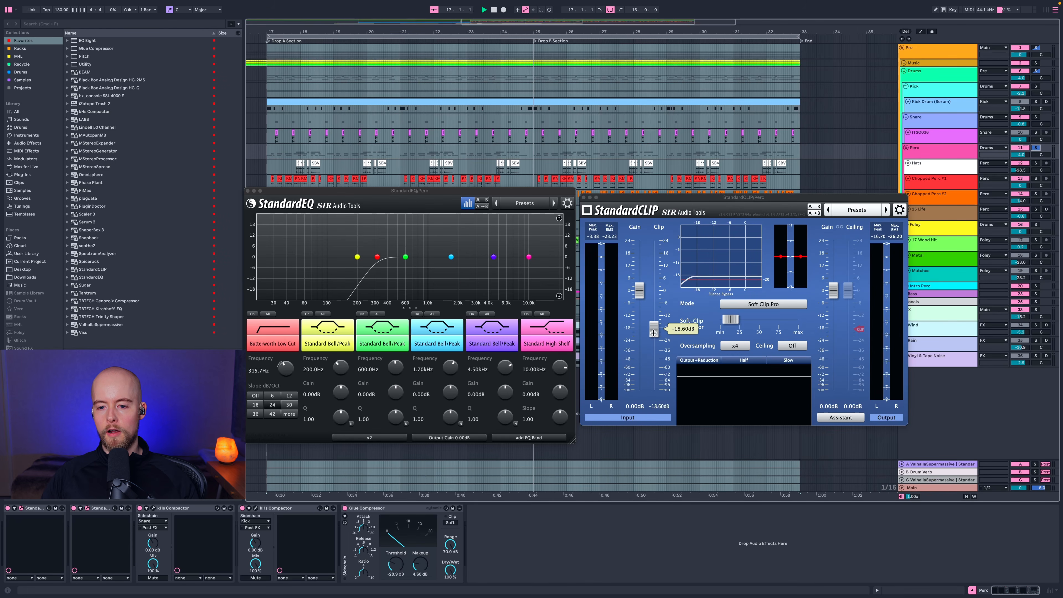
Lower StandardCLIP's Clip level on the Perc group to -21.20 dB and further to -30.90 dB while listening to playback.
drag(653, 333, 655, 340)
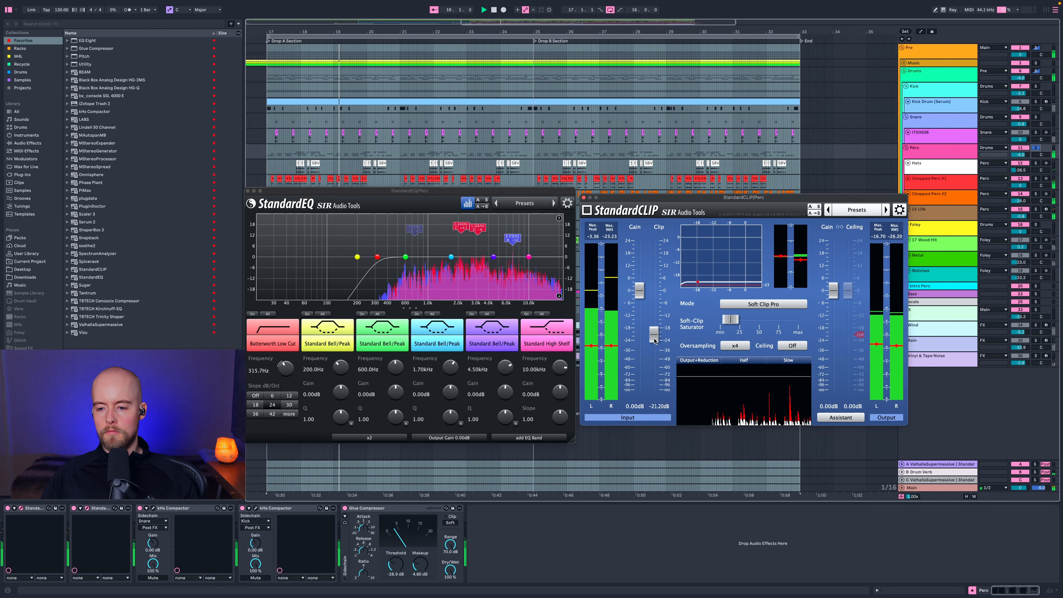
key(space)
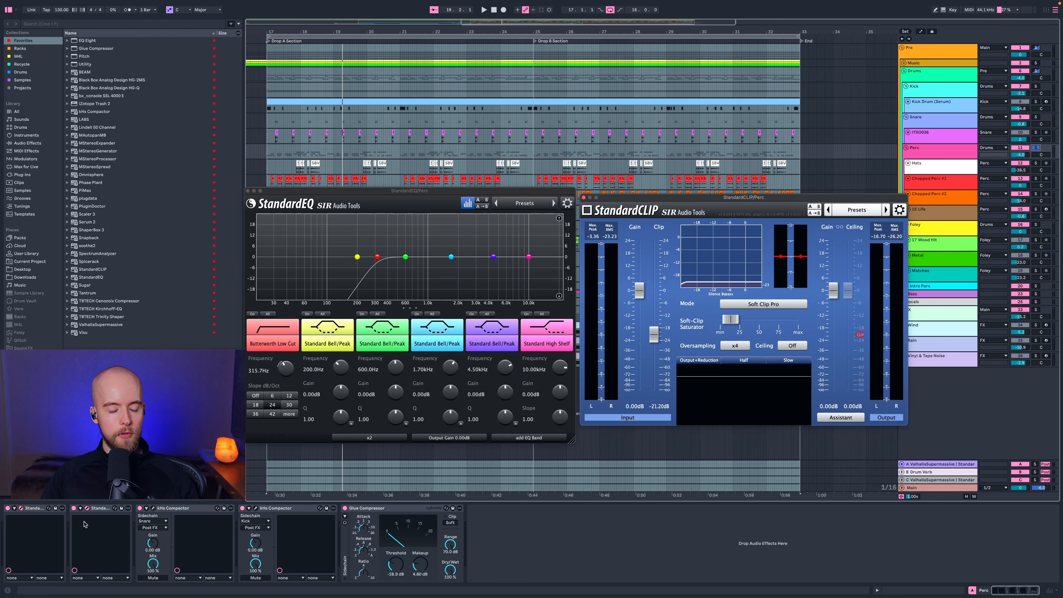
key(space)
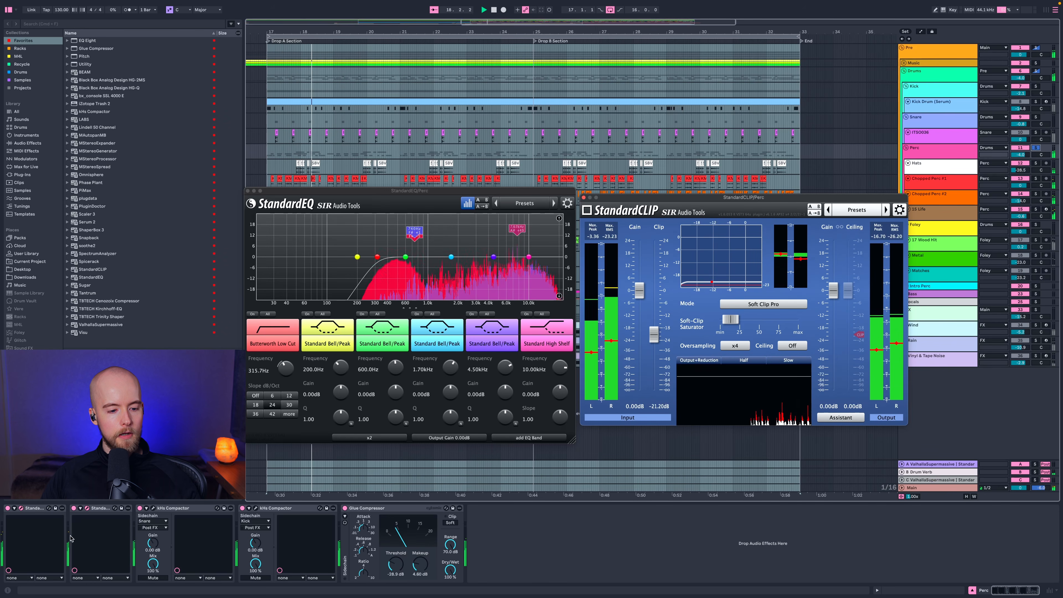
mouse_move(664, 313)
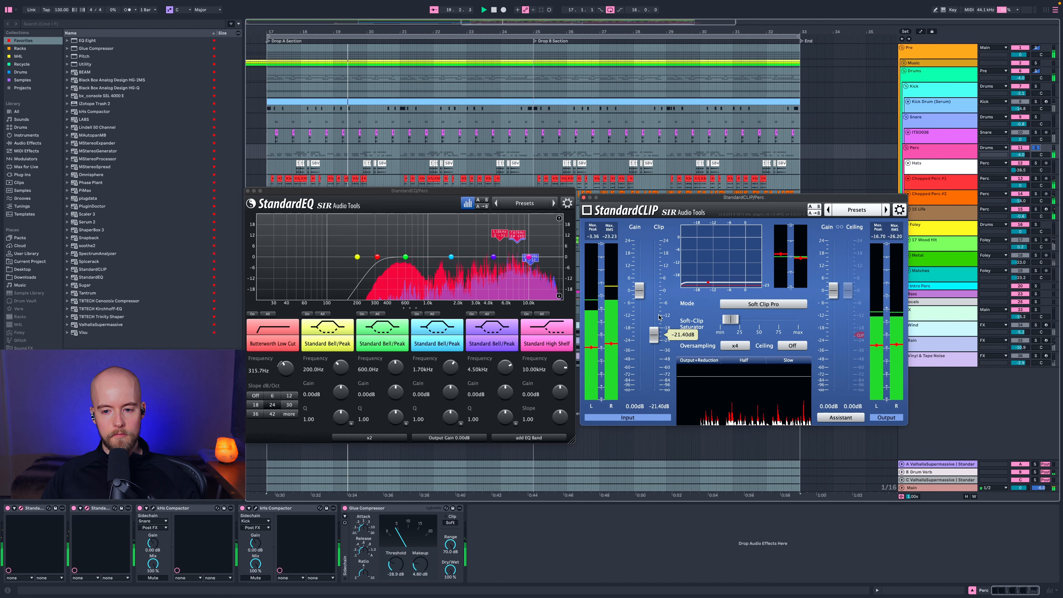
drag(663, 313, 658, 329)
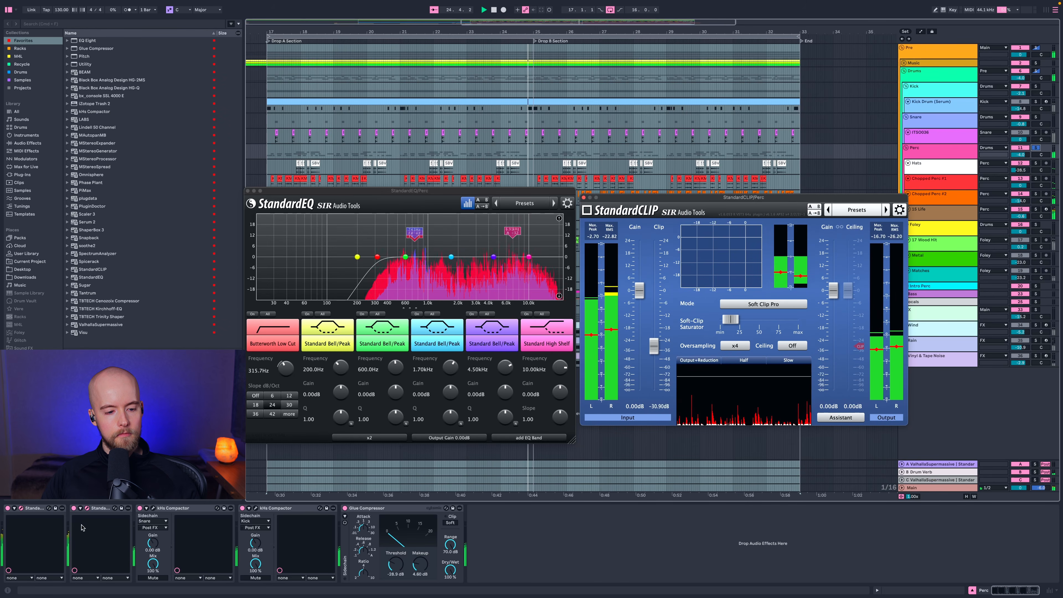
Compare the playing Perc group with StandardCLIP bypassed and enabled, and stop playback.
click(74, 508)
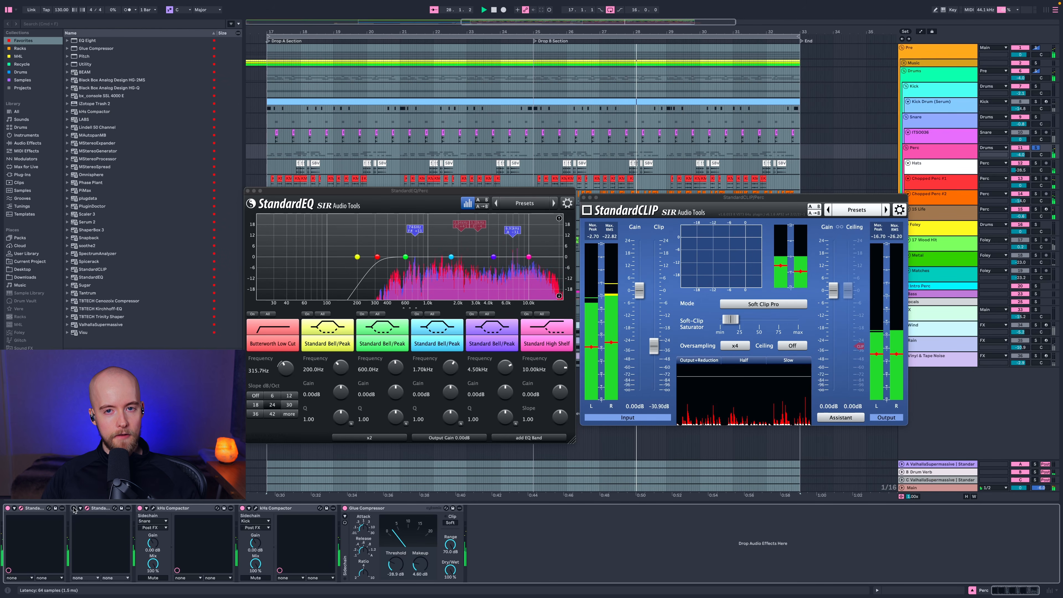
click(74, 508)
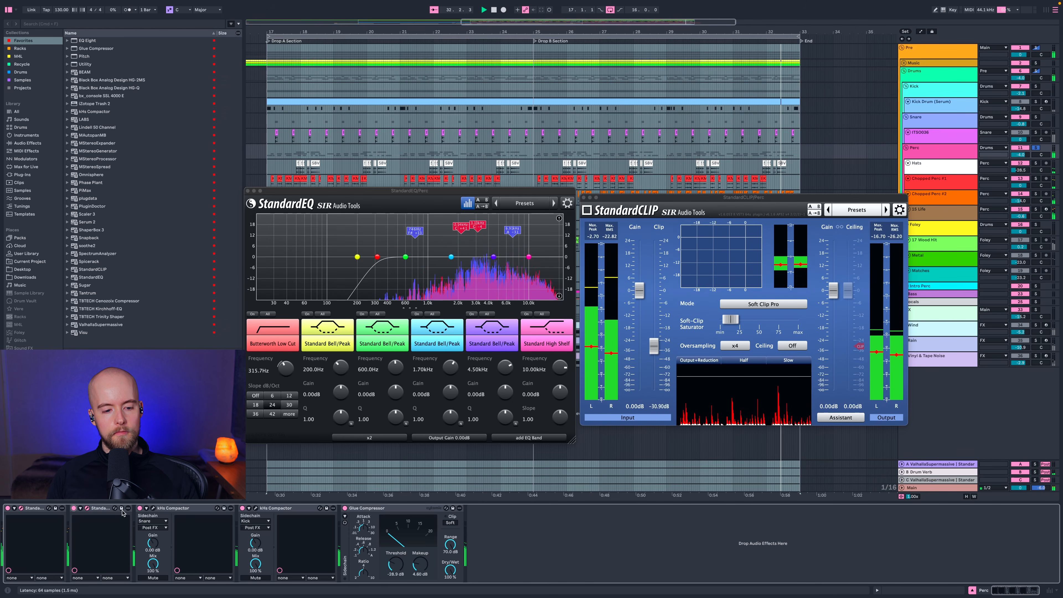
key(space)
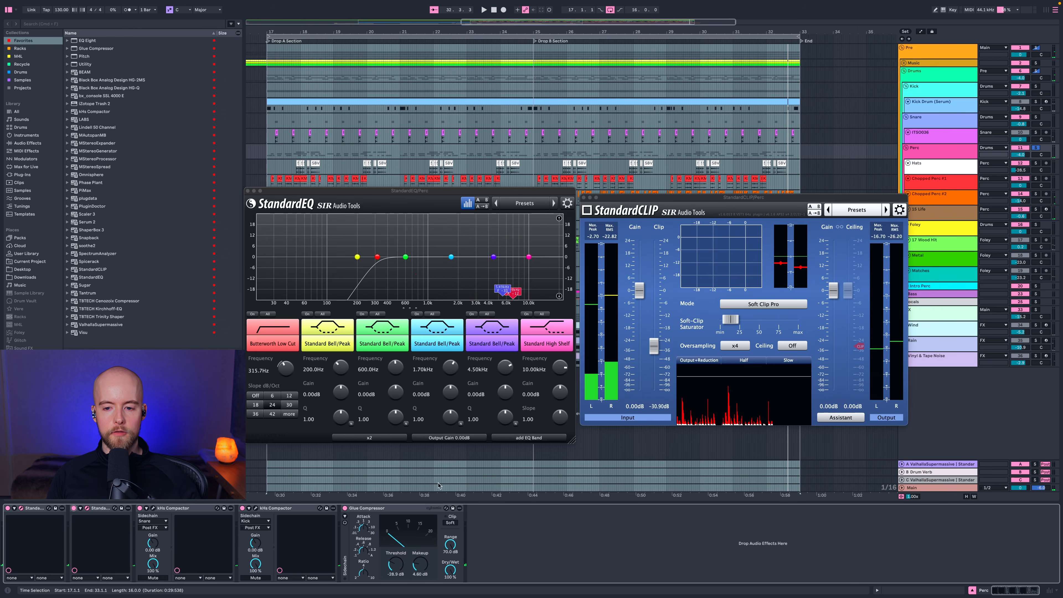
Raise StandardCLIP's Clip level on the Perc group to -20.80 dB and close the plug-in windows.
drag(654, 356, 653, 343)
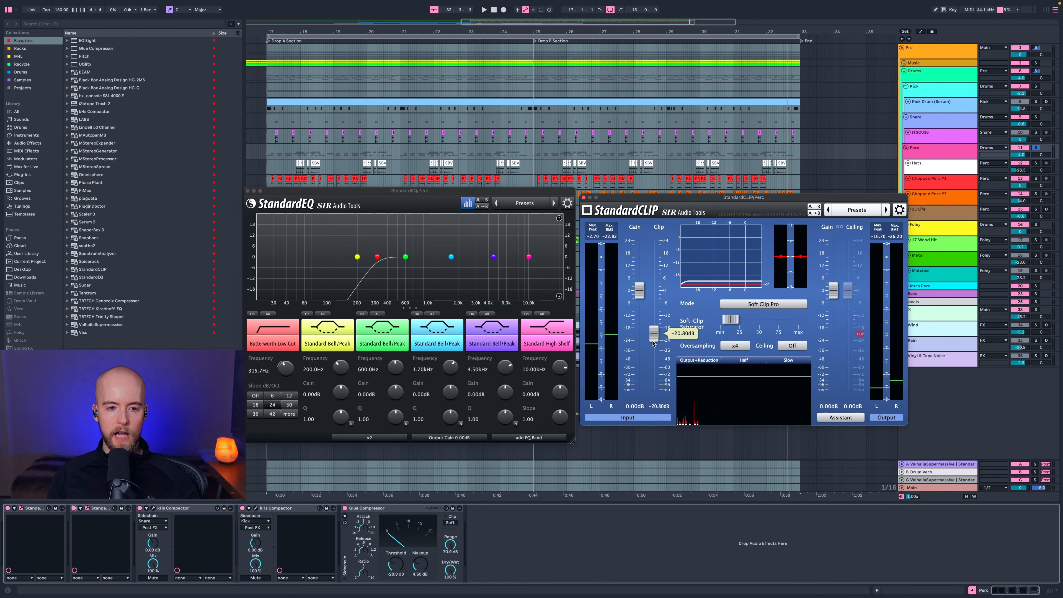
click(247, 191)
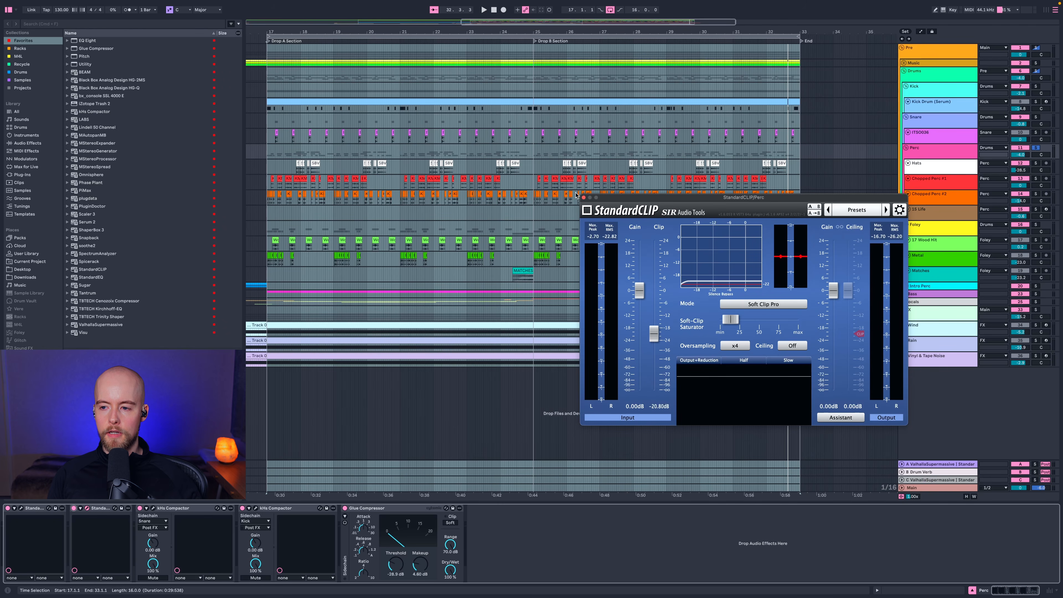
Solo the Foley group and play it from the start of Drop A.
click(924, 226)
key(space)
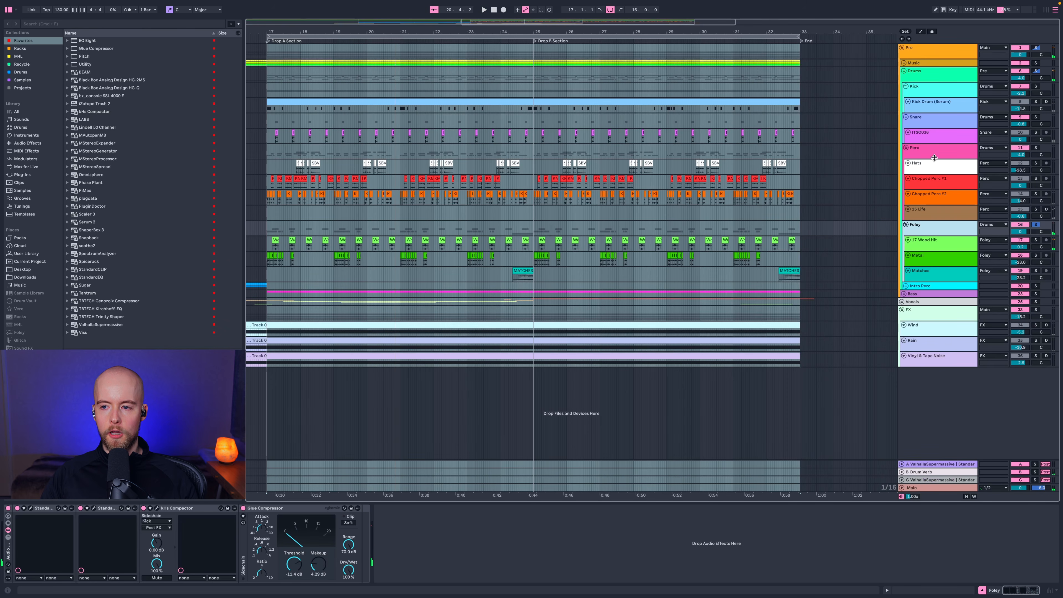
Play the Snare group together with the Foley group, and return to soloing only Foley.
click(1035, 117)
key(space)
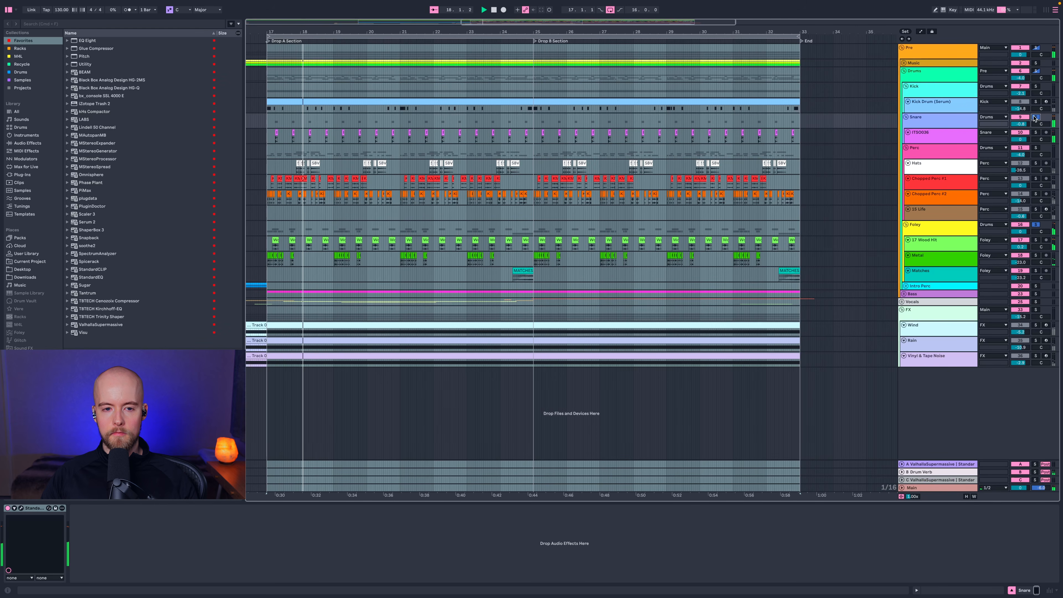
click(1035, 226)
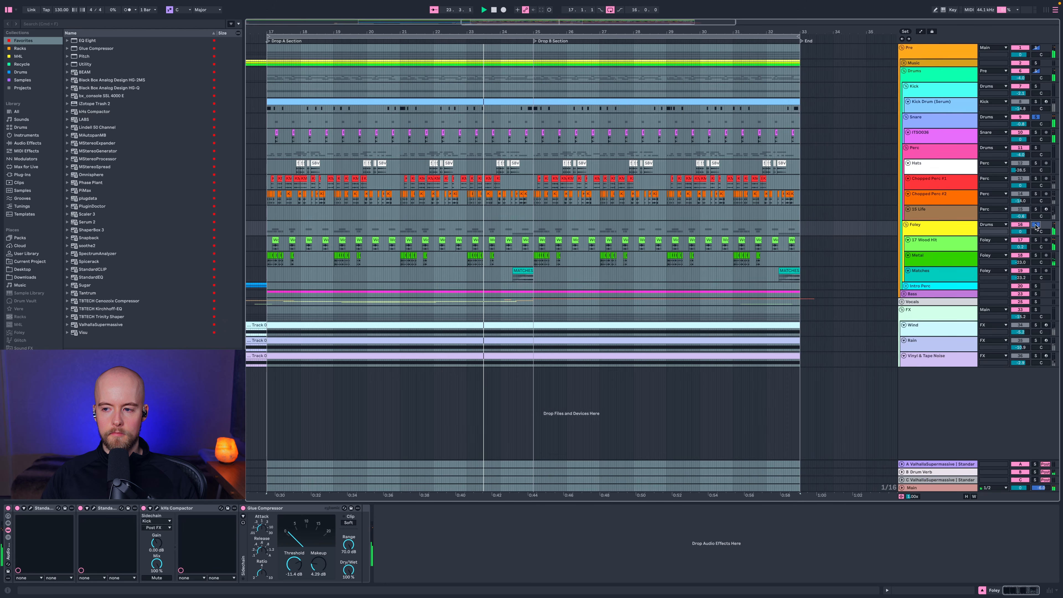
click(1035, 226)
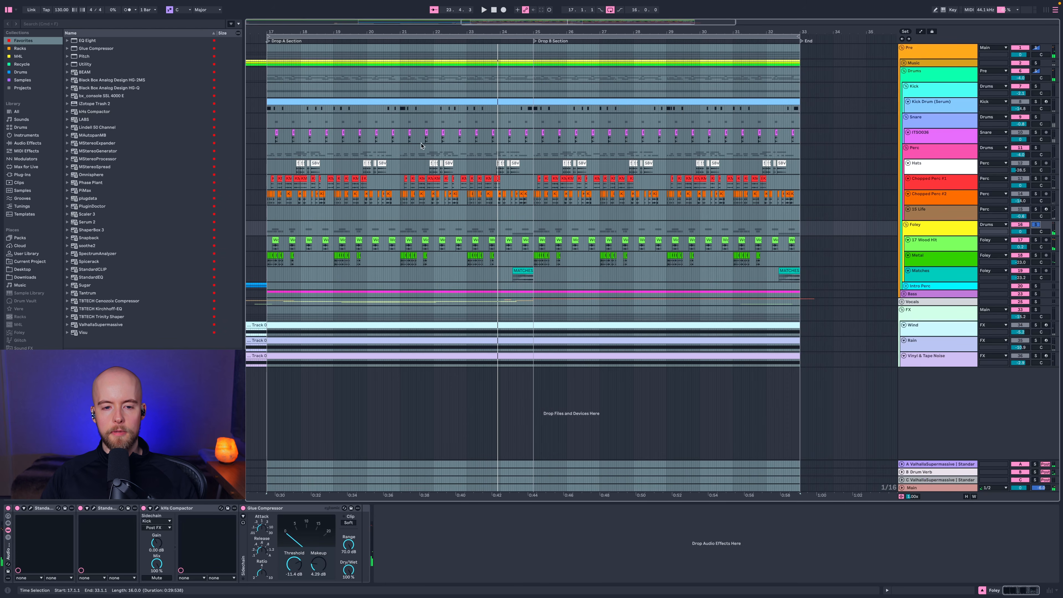
drag(271, 29, 271, 96)
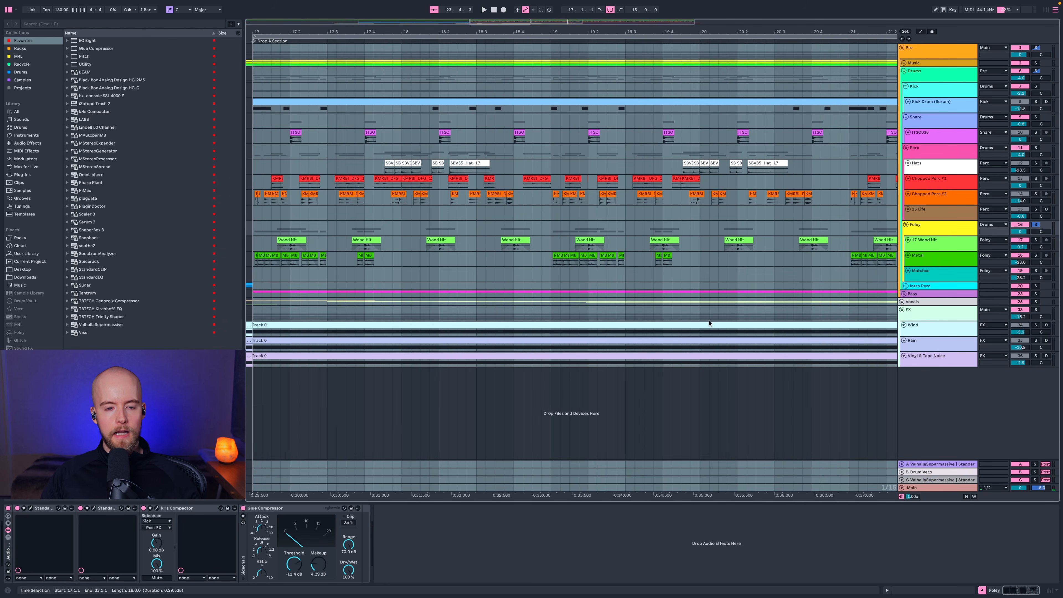
Enlarge the Wood Hit track, highlight the faded lead-in of its first clip before beat 17.2, and locate Snapback among the favourite plug-ins.
click(922, 248)
key(alt+plus)
key(alt+plus)
key(alt+plus)
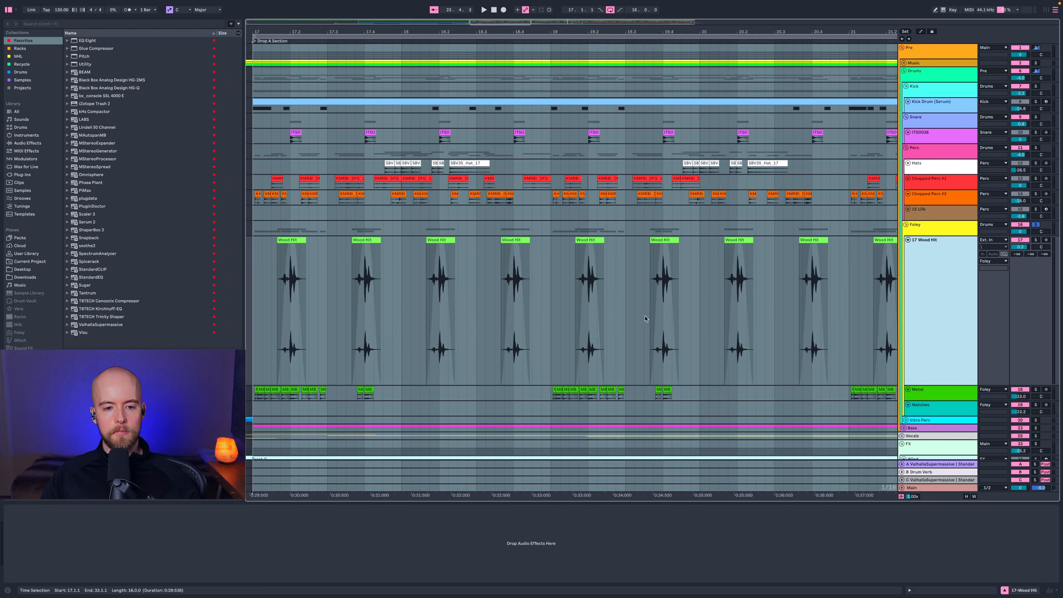
drag(275, 32, 277, 125)
drag(373, 251, 304, 268)
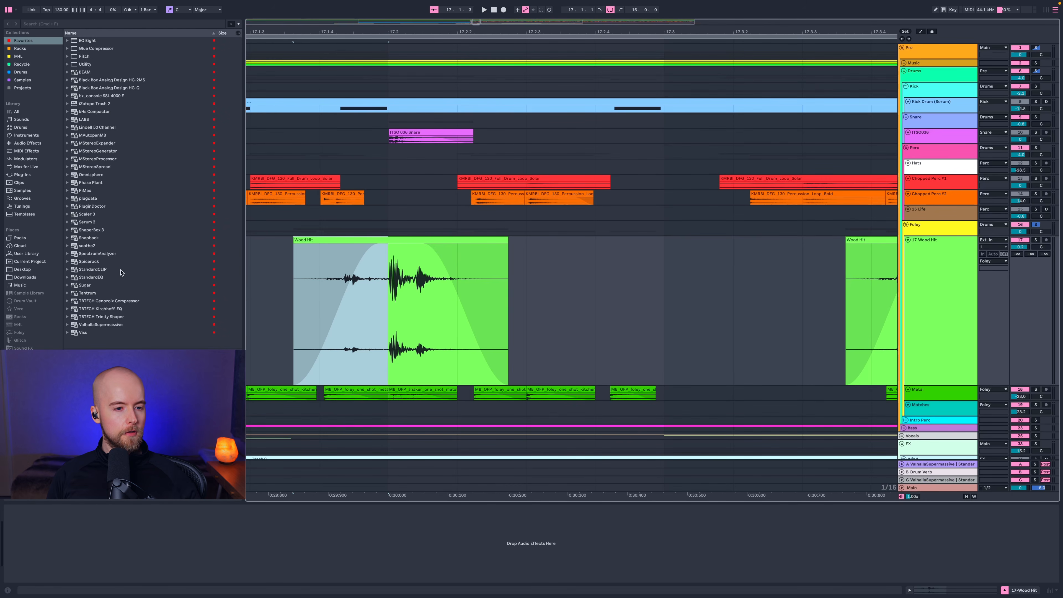
click(96, 237)
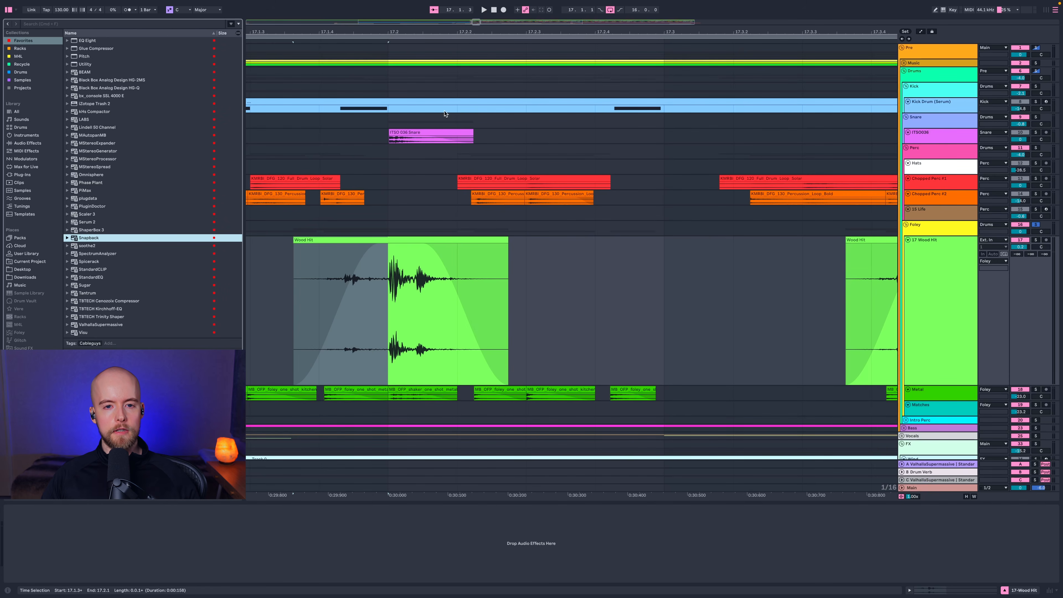
Shrink the Wood Hit track, enlarge the Metal track, and play the soloed Foley group.
drag(430, 30, 430, 2)
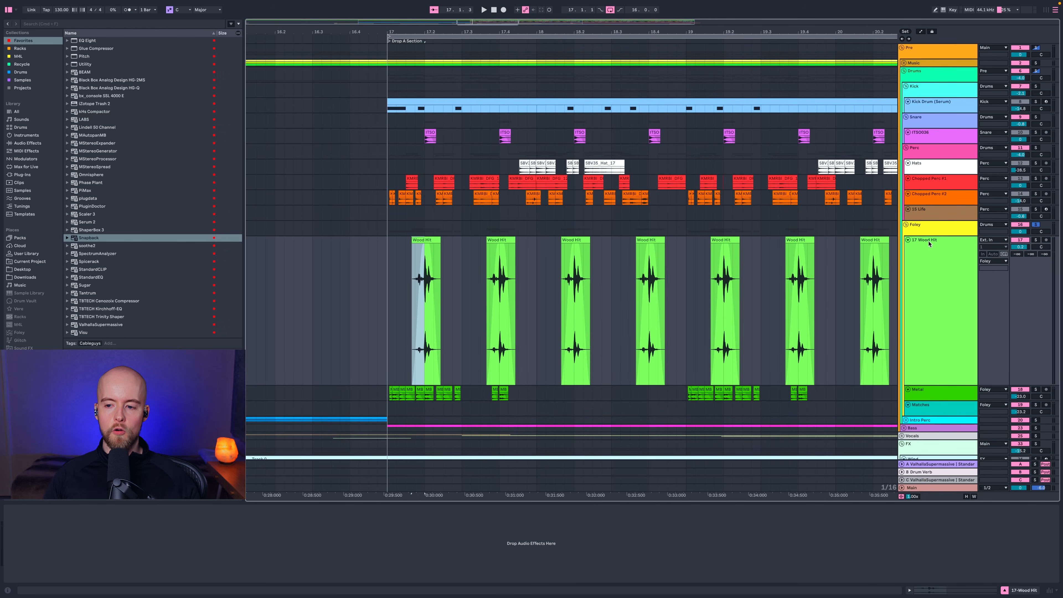
drag(916, 382, 920, 360)
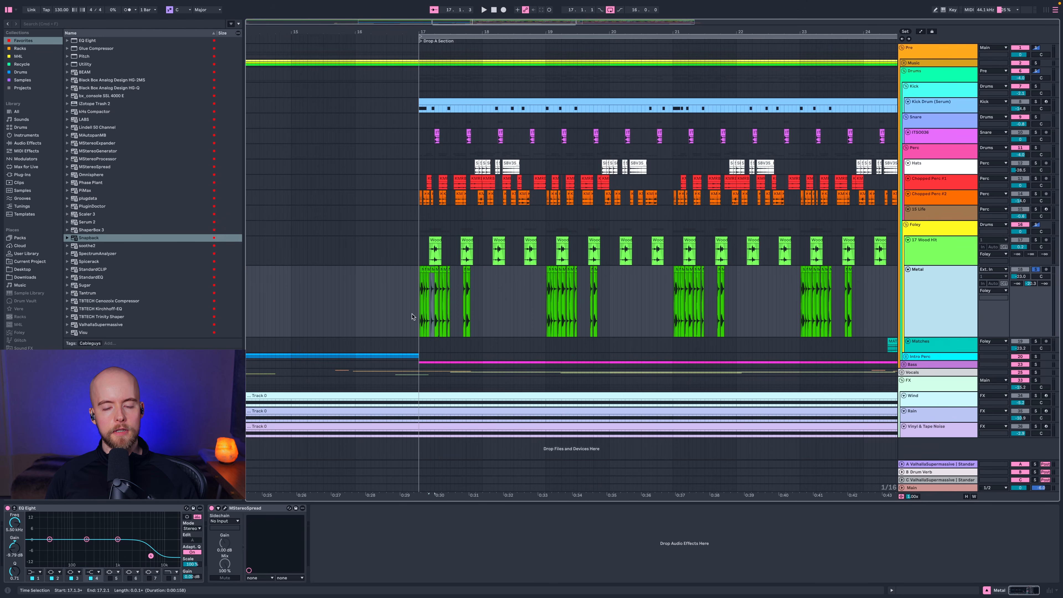
key(space)
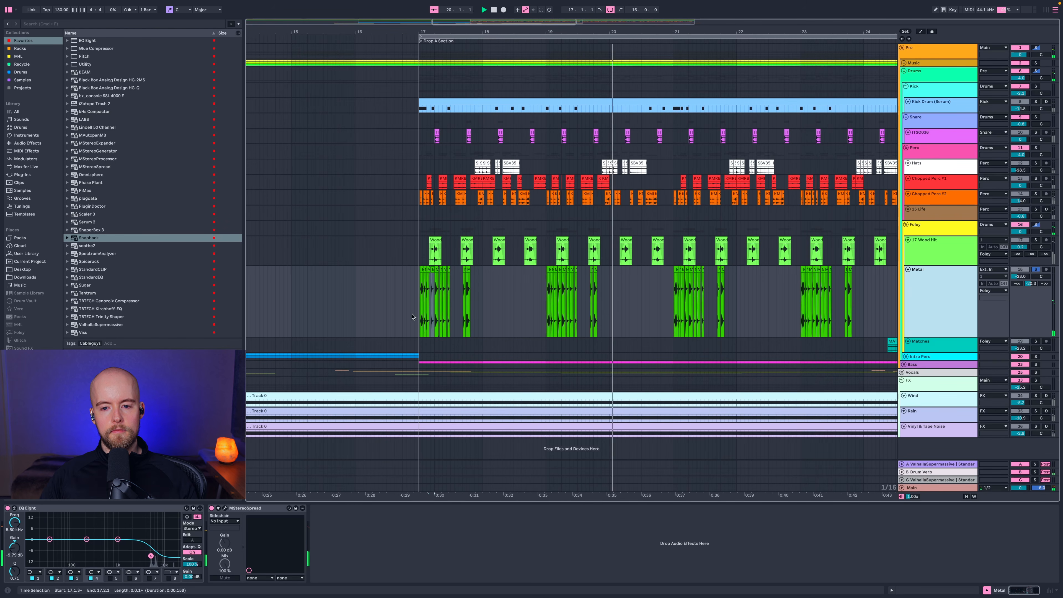
Solo the Perc and Foley groups together and play them from the start of Drop A.
click(1035, 148)
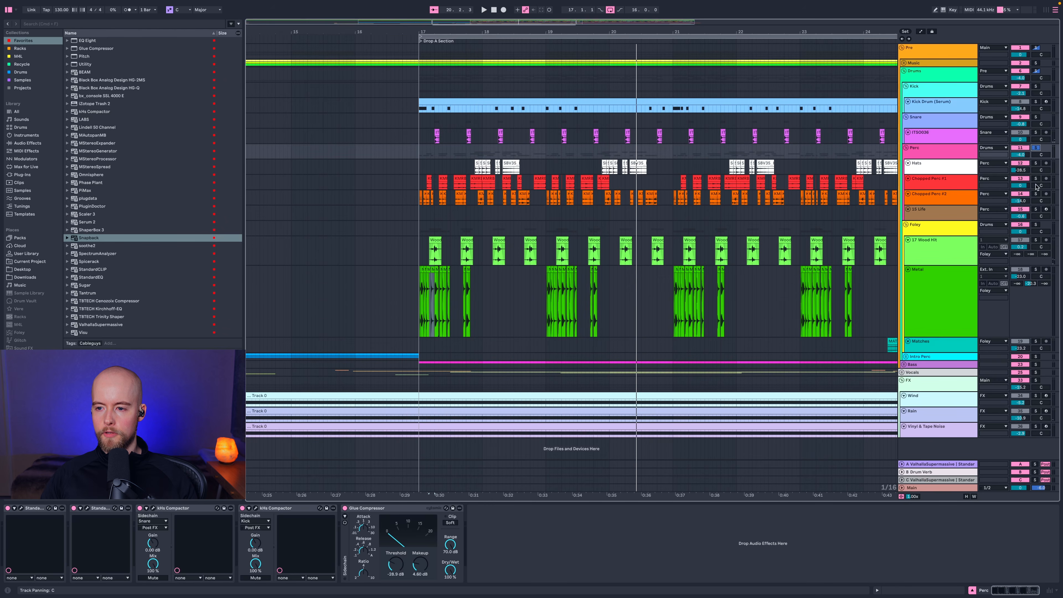
click(1036, 225)
key(space)
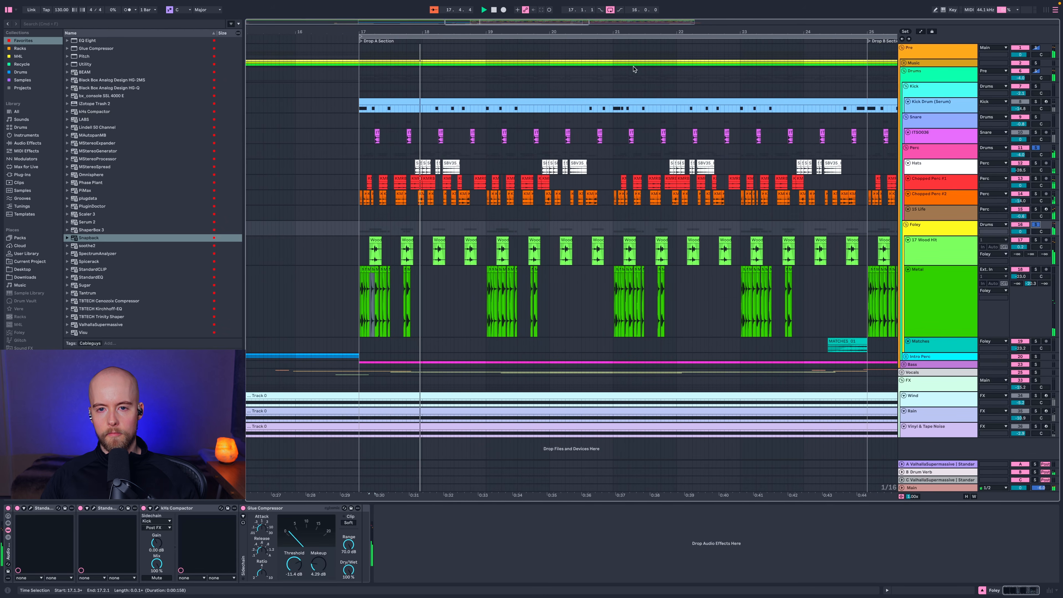
scroll(634, 69, down, 3)
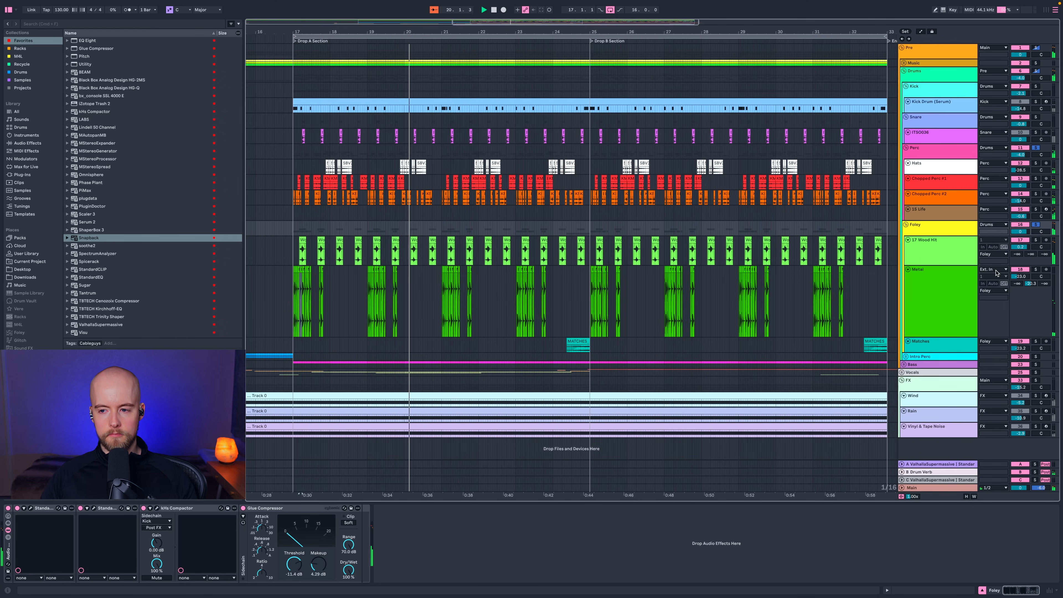
Solo the Matches track in the Foley group and play its clip at the end of Drop A from 24.1.4.
click(919, 235)
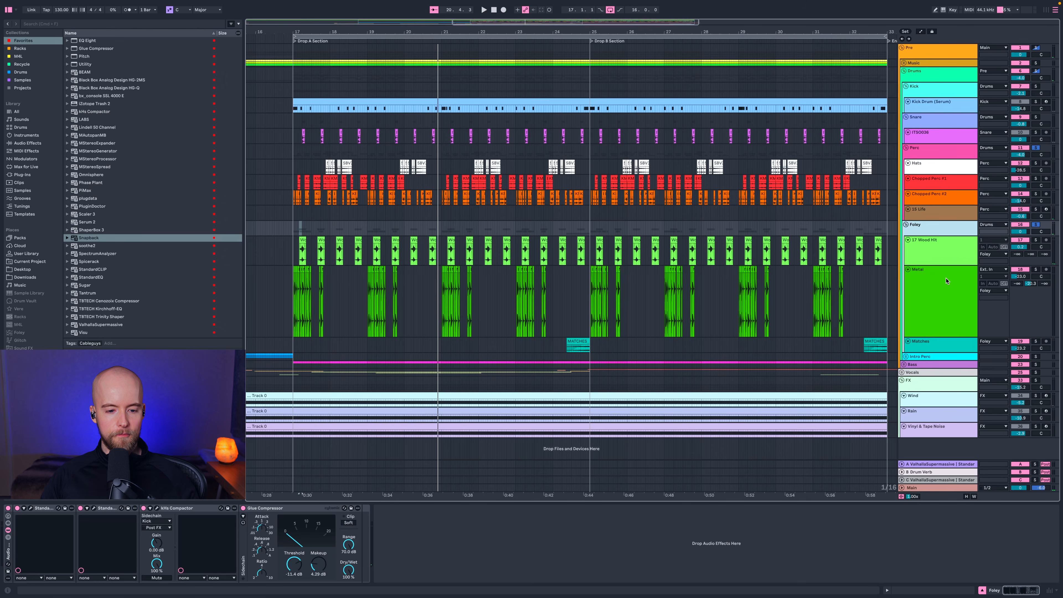
click(944, 295)
click(932, 342)
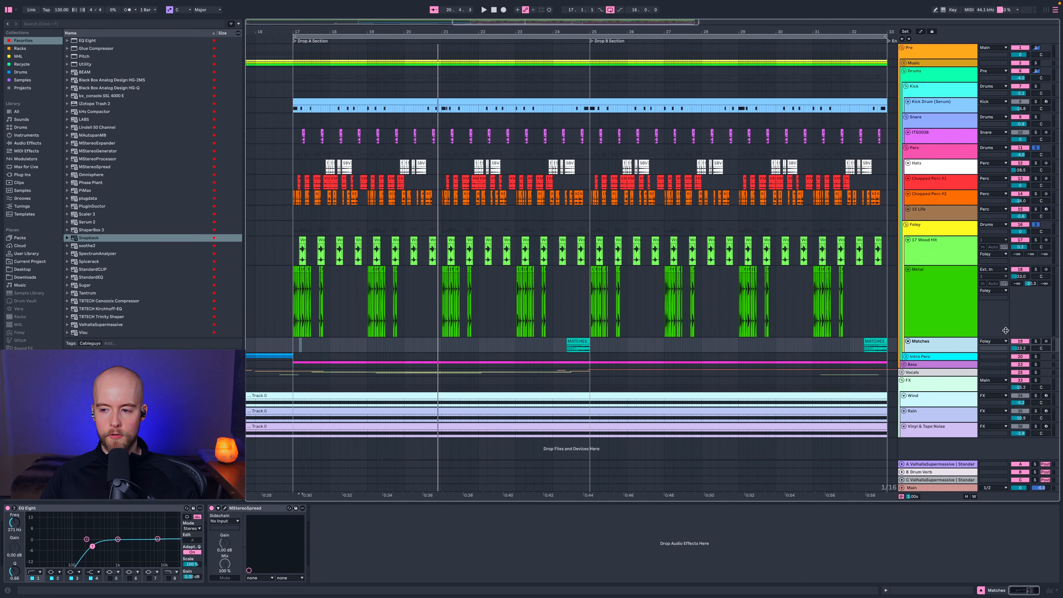
click(1035, 340)
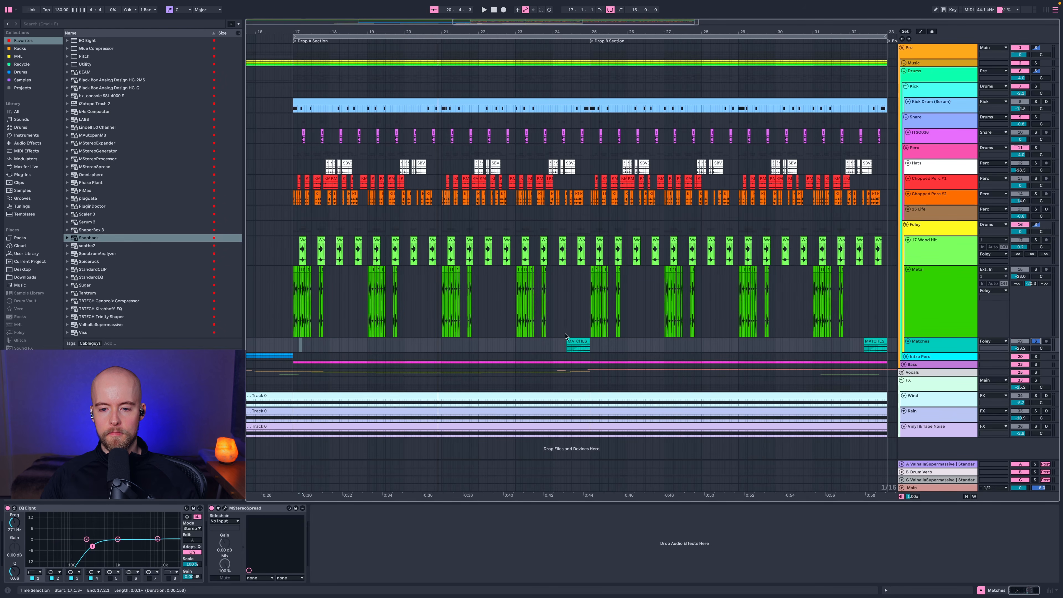
click(560, 344)
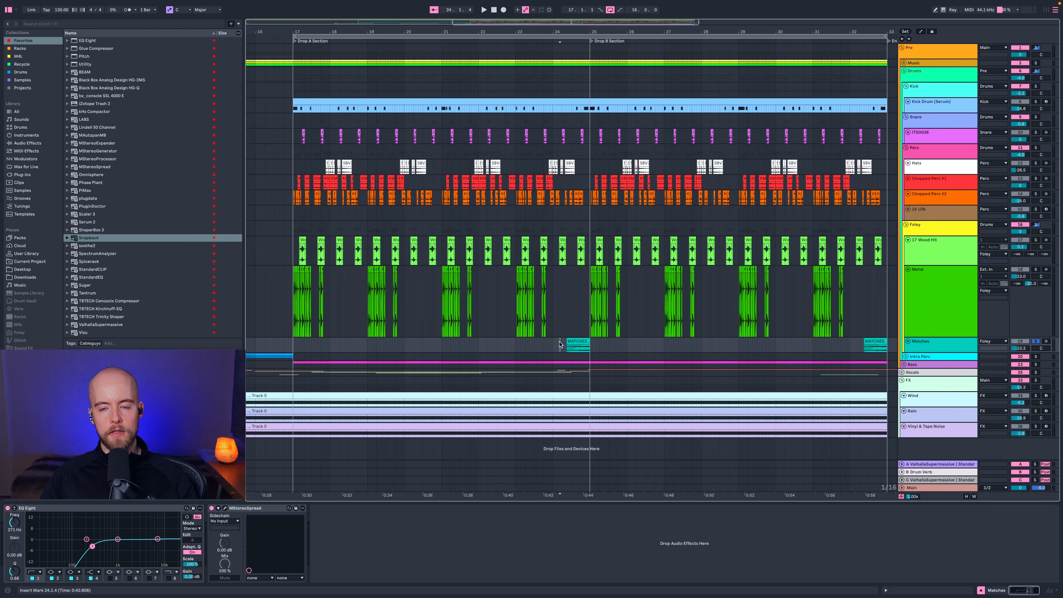
key(space)
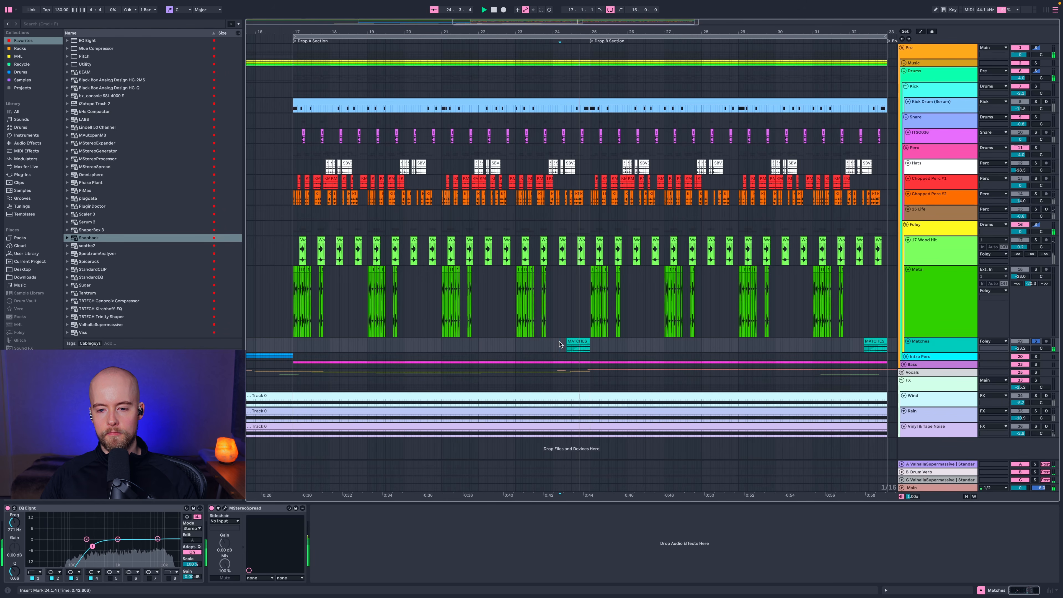
key(space)
key(space)
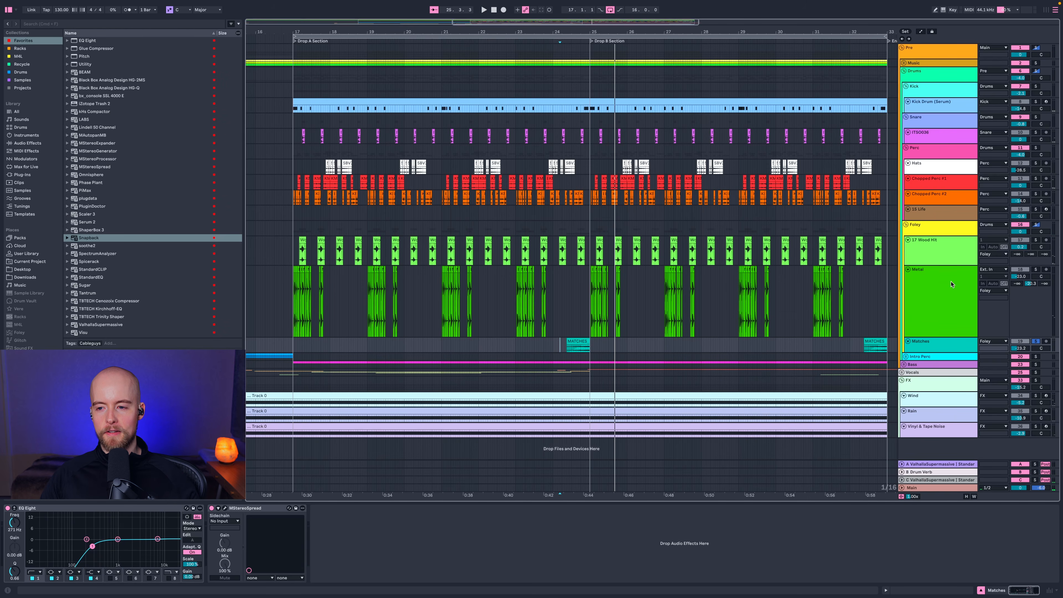
Show the Perc group's two Compactor windows side by side and set the release in the second one opened to 0.93 ms.
click(931, 228)
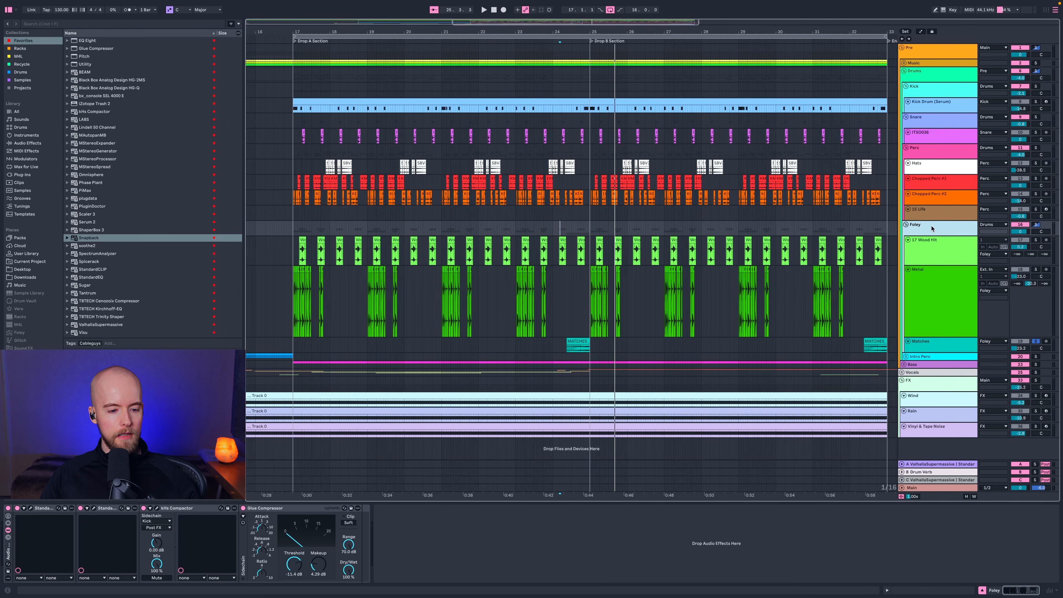
click(931, 156)
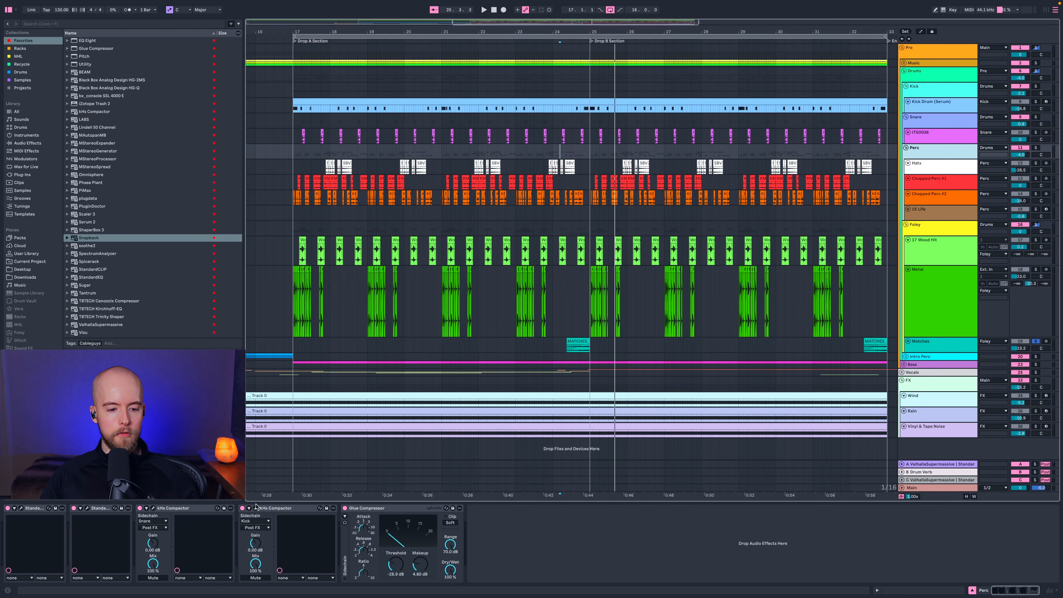
click(152, 508)
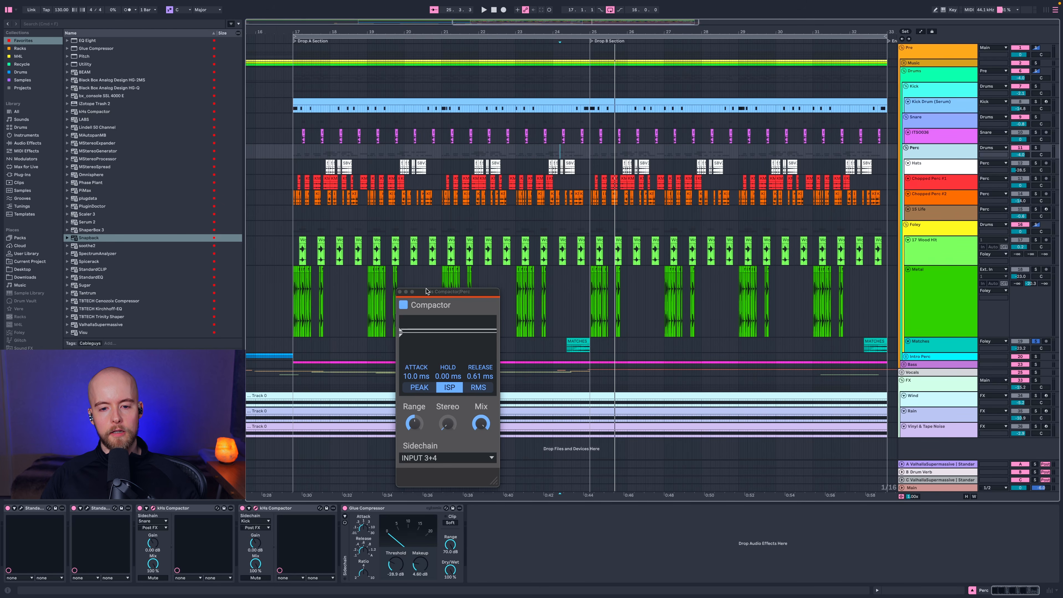
drag(425, 290, 535, 293)
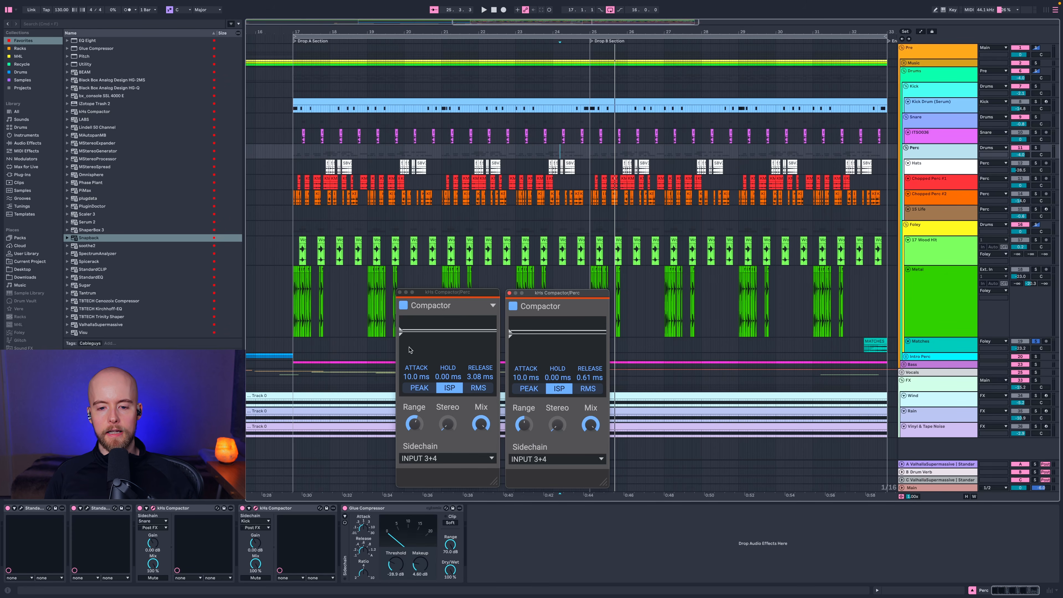
drag(479, 376, 480, 394)
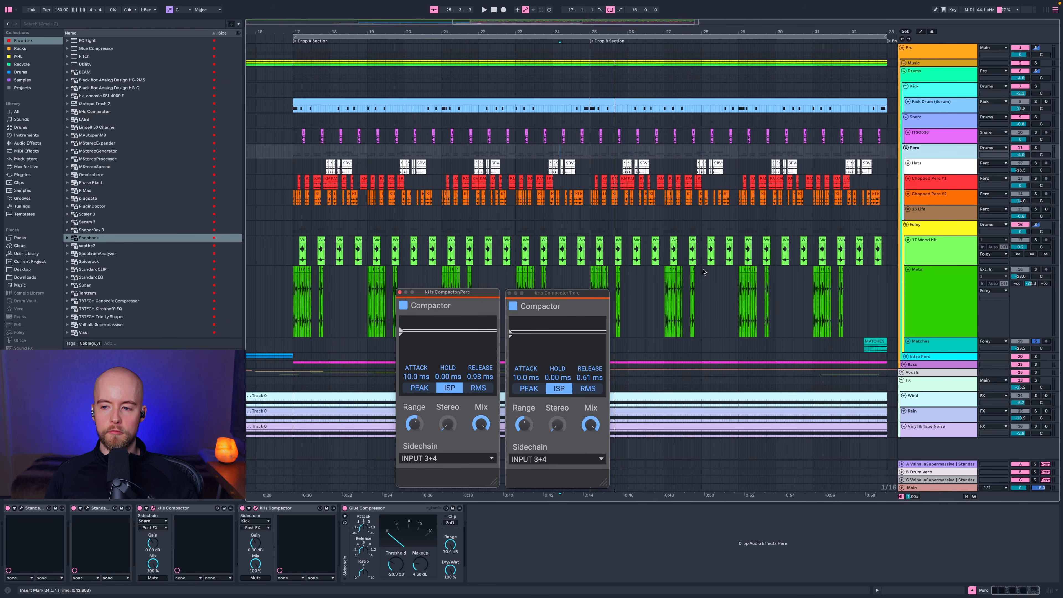
Switch the solo from the Foley group to the whole Drums group, and close both Compactor windows.
click(944, 227)
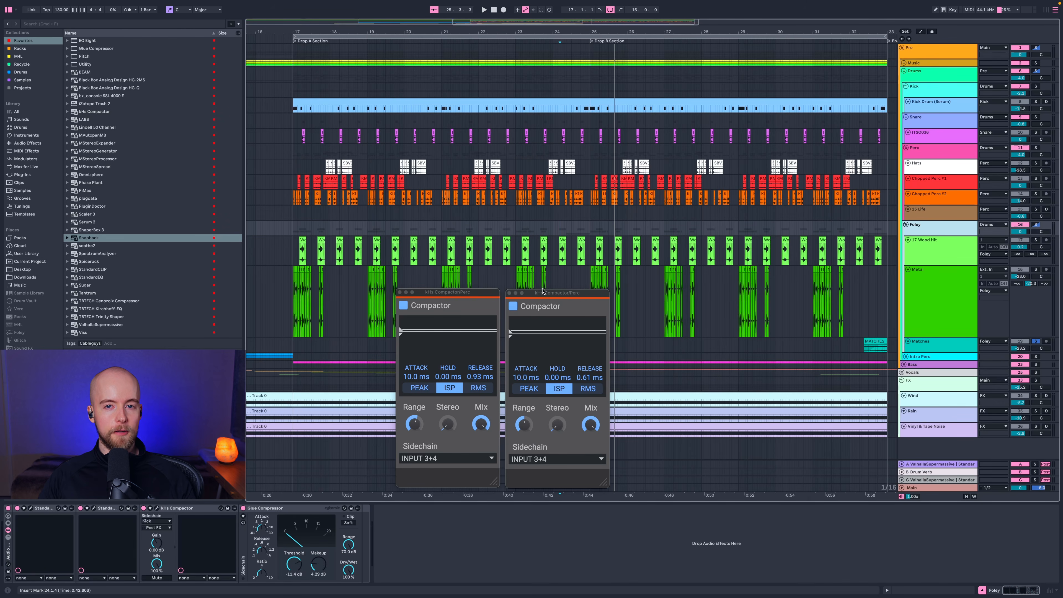
click(1036, 225)
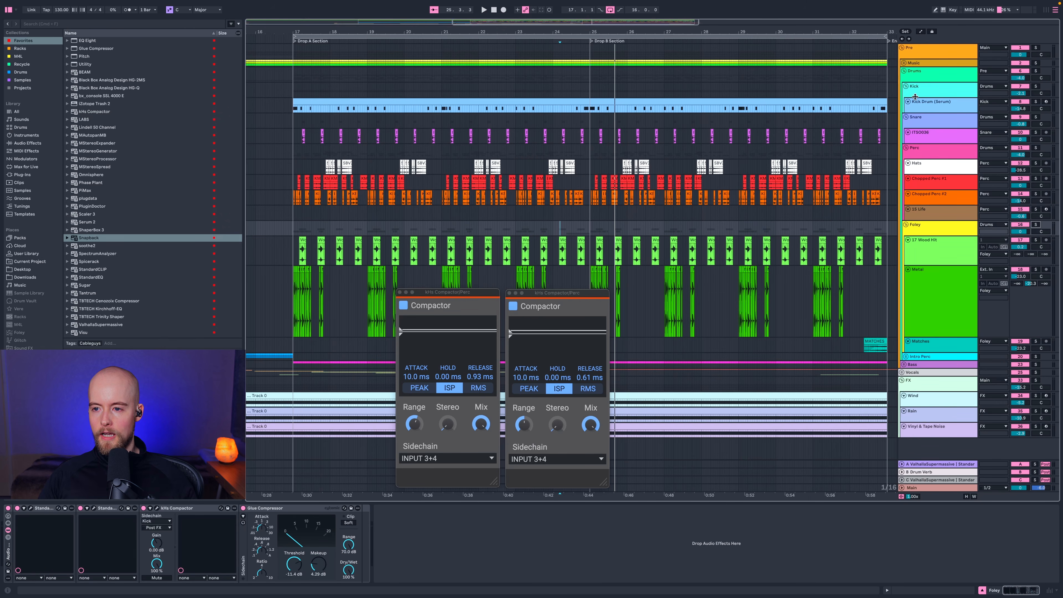
click(946, 70)
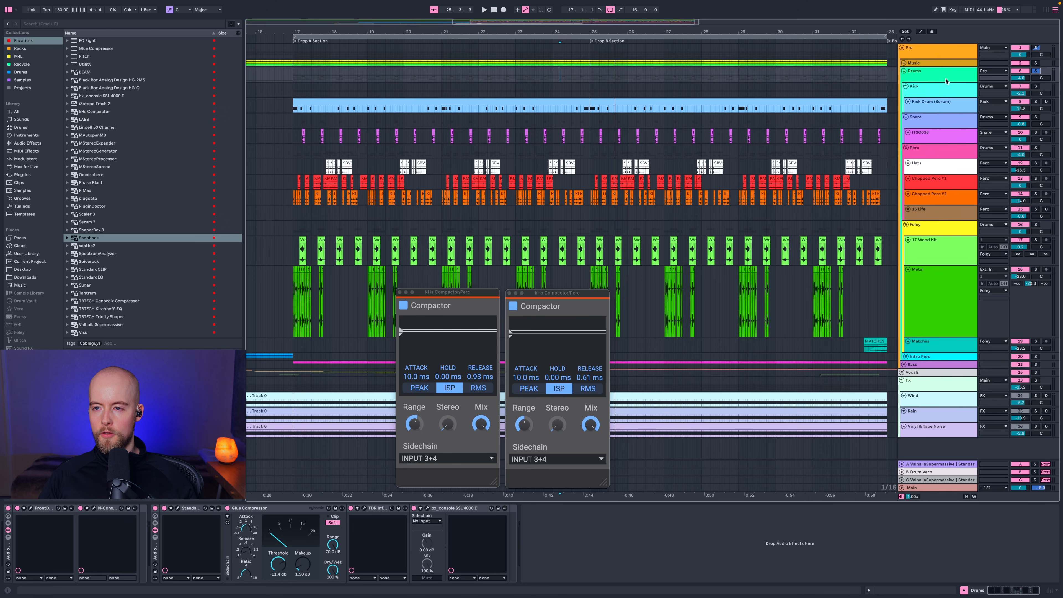
key(h)
click(399, 292)
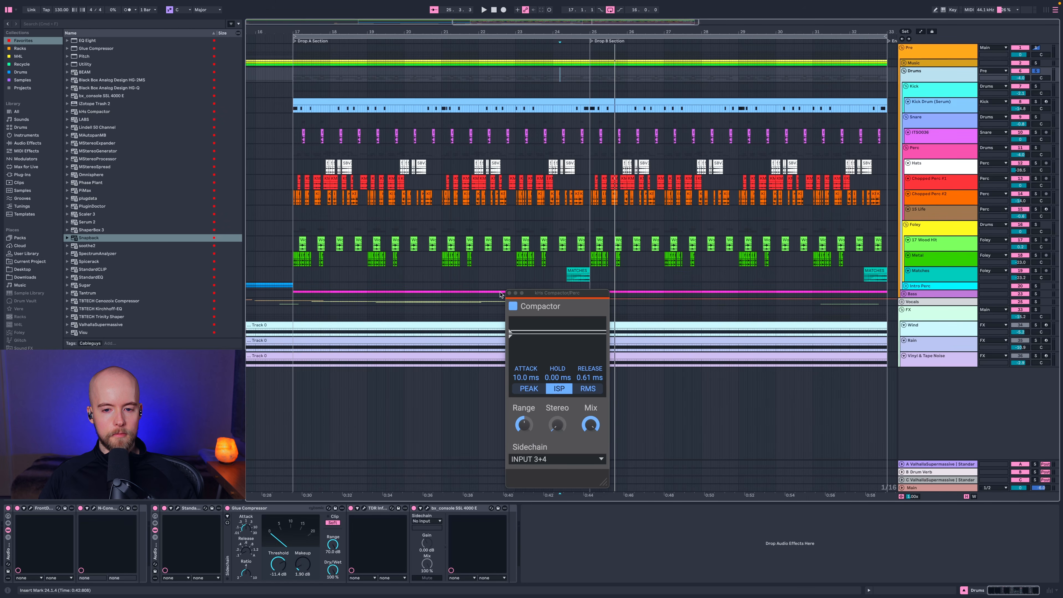
click(509, 293)
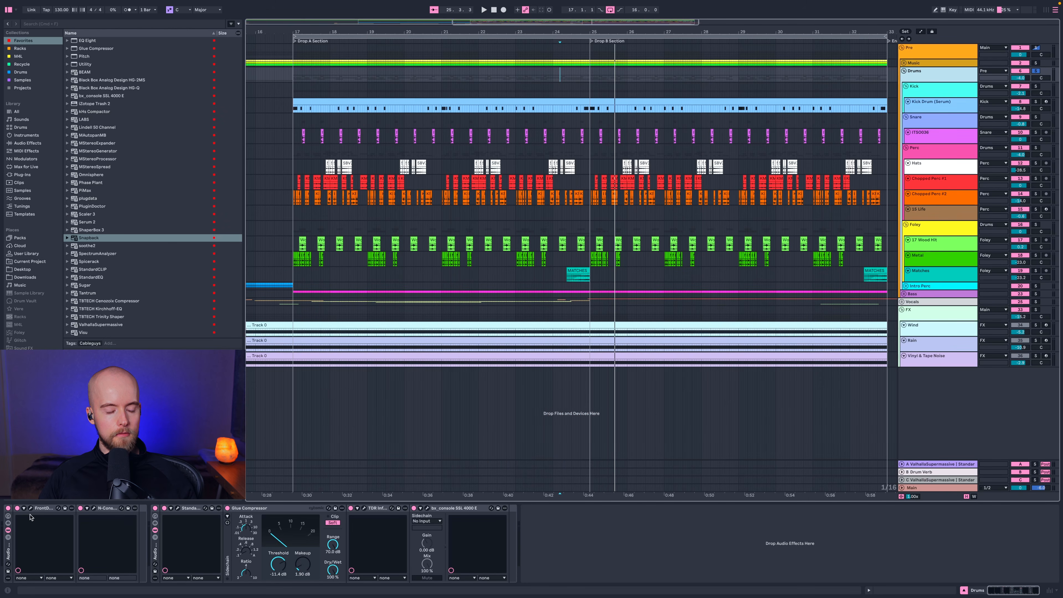
Open StandardCLIP on the Drums group and watch its clipping while the soloed drums play.
click(179, 508)
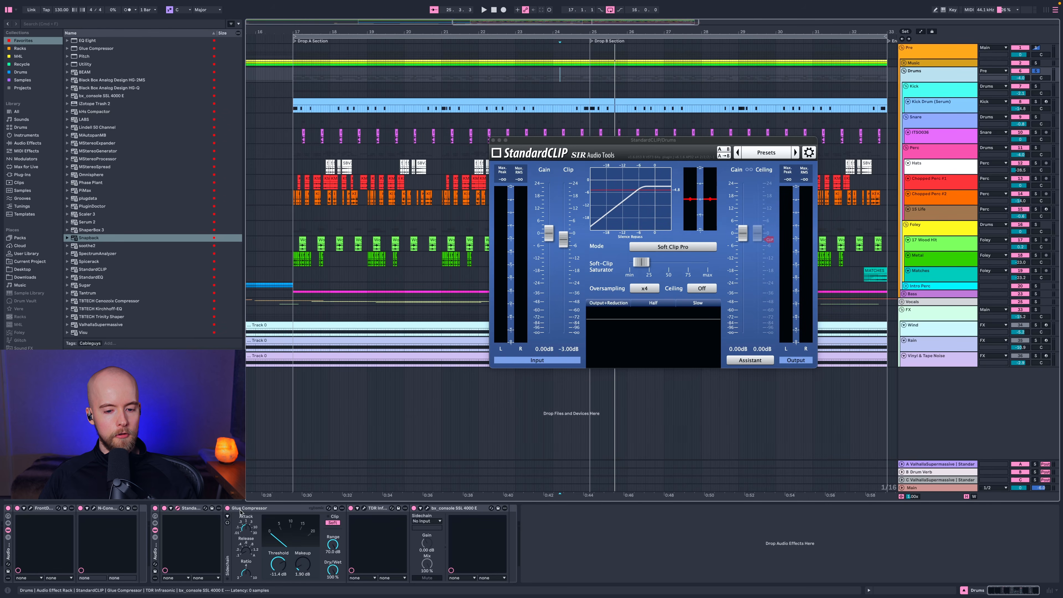
key(space)
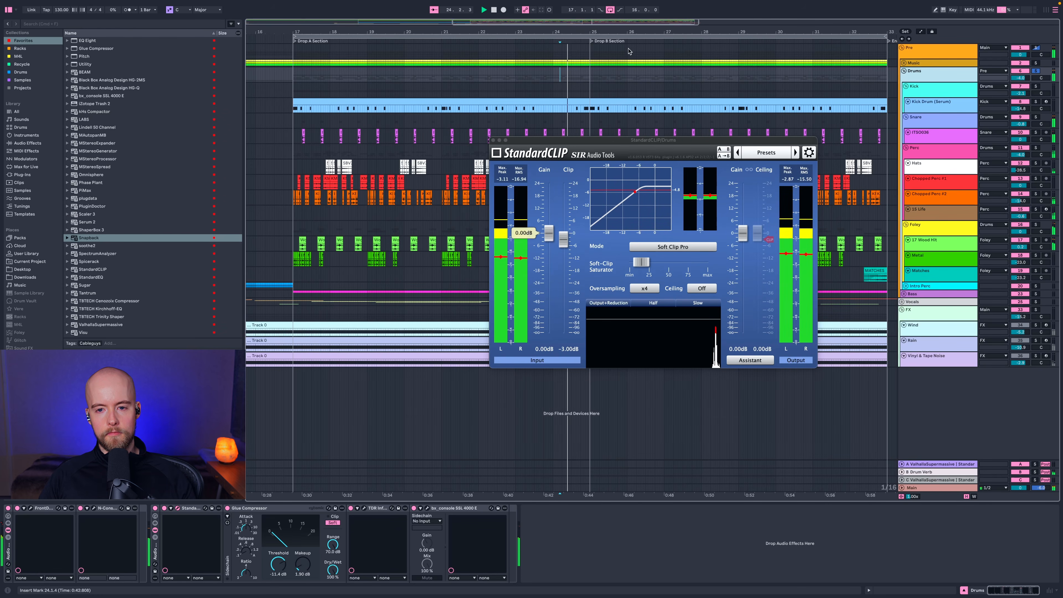
drag(613, 144, 543, 165)
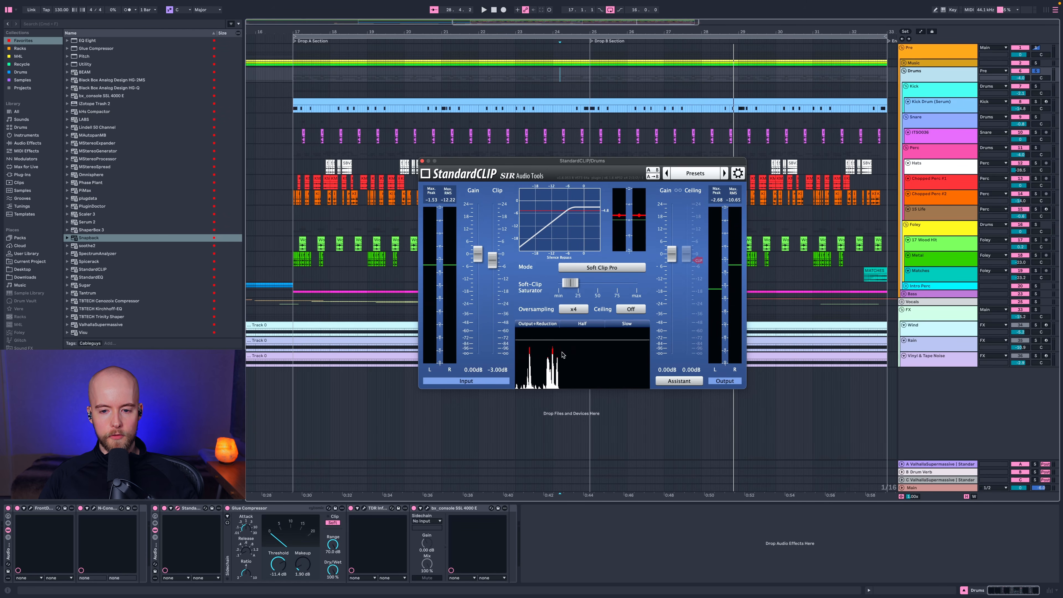
Examine the Drums group's Glue Compressor during playback and compare it with the Perc group's device chain.
click(263, 528)
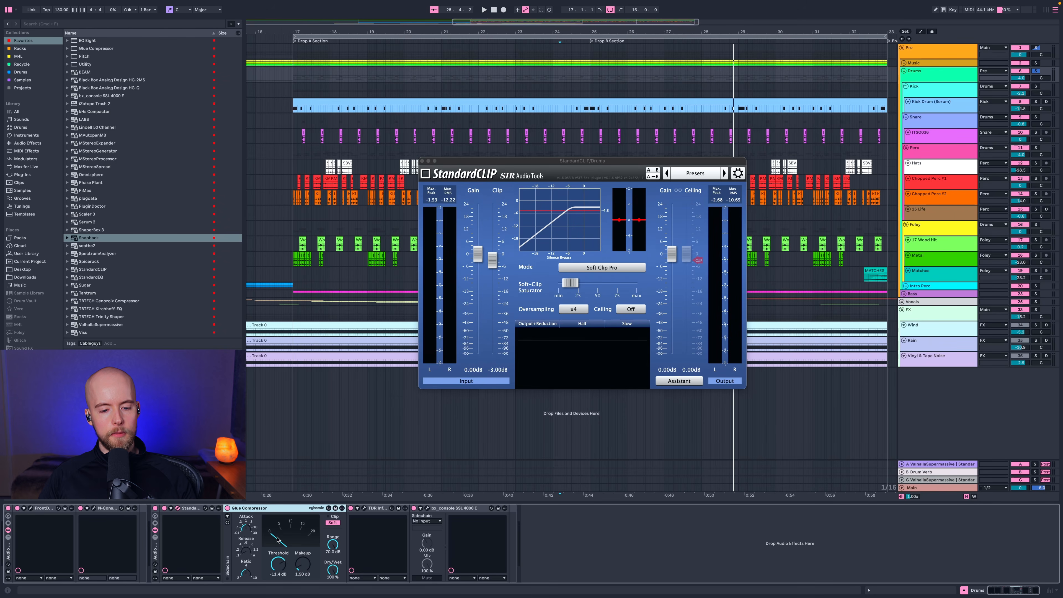
key(space)
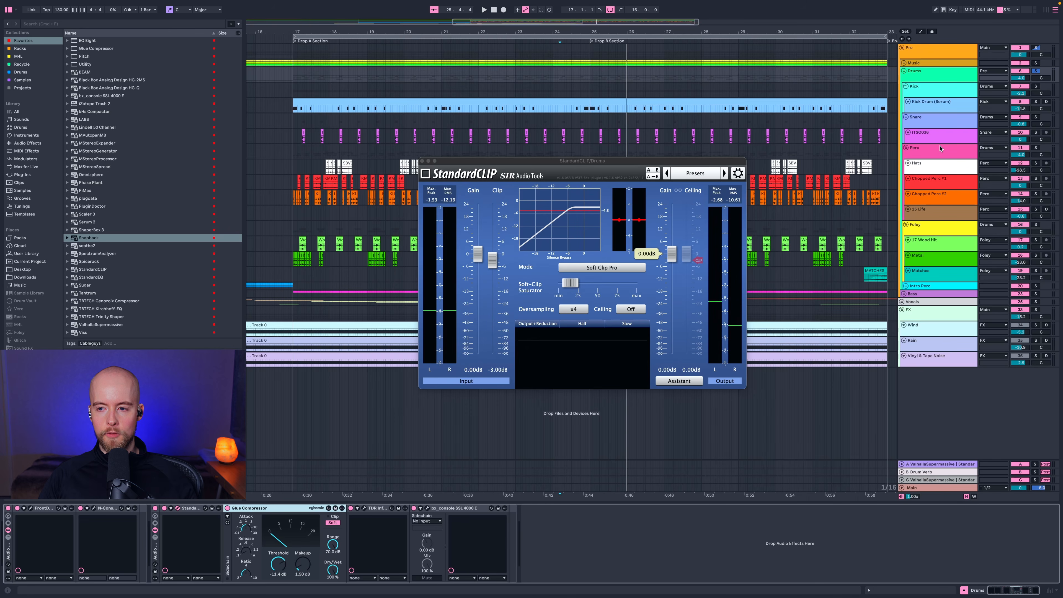
click(939, 148)
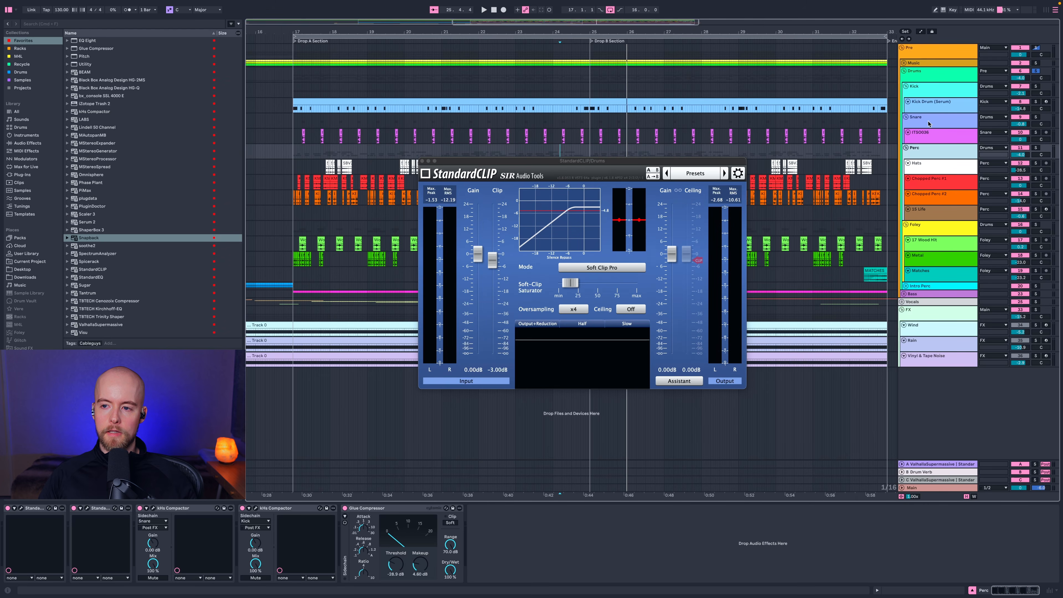
click(925, 72)
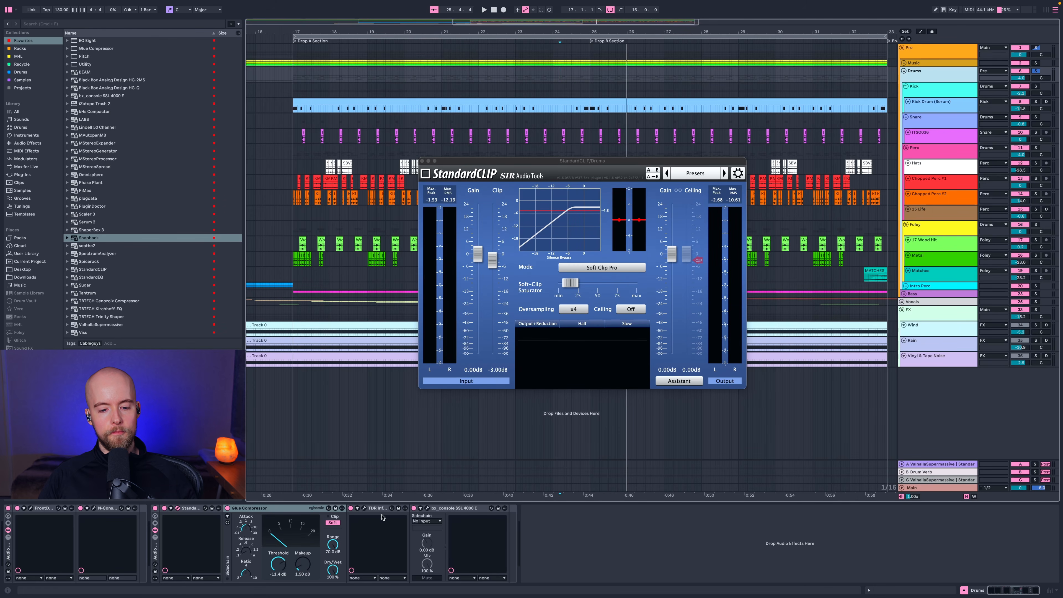
Open TDR Infrasonic on the Drums group to view its low-cut curve, and close the StandardCLIP window.
click(364, 508)
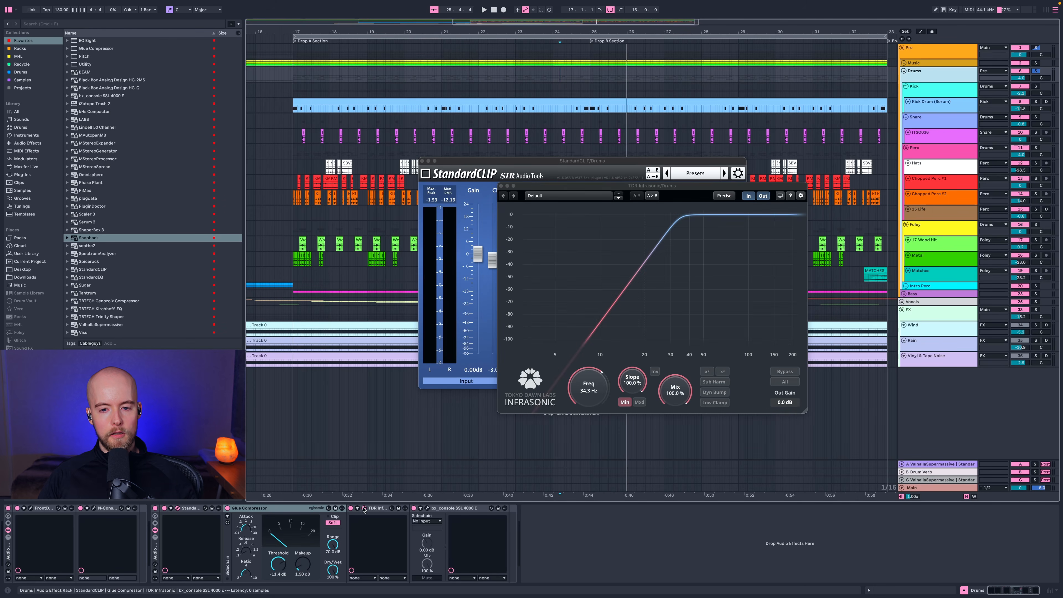
click(422, 161)
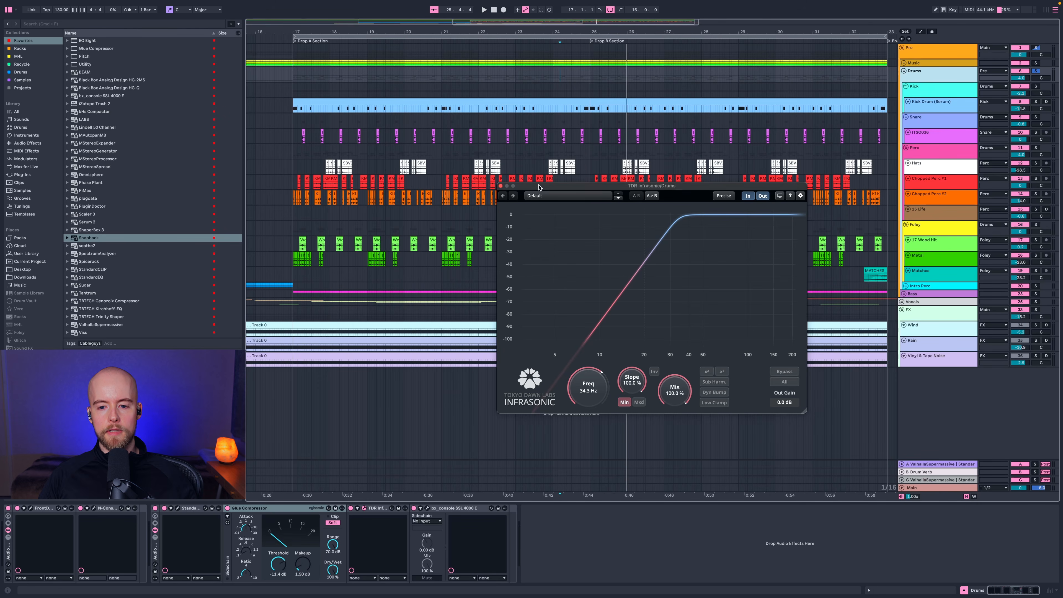
drag(529, 187, 391, 179)
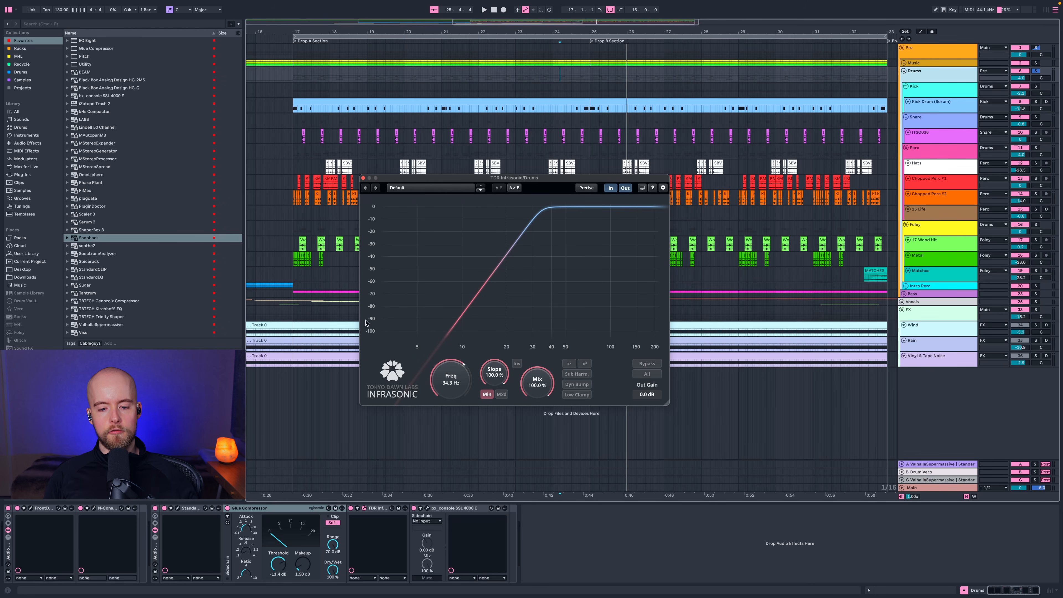
Open bx_console SSL 4000 E on the Drums group and compare the soloed drums with the group's device rack bypassed and active.
click(428, 508)
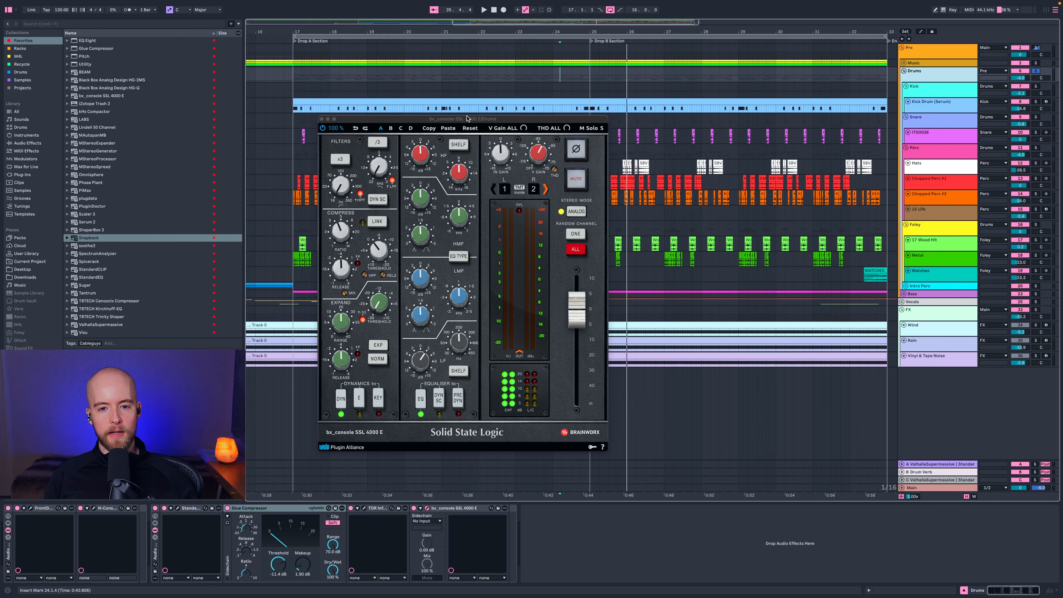
drag(469, 119, 500, 119)
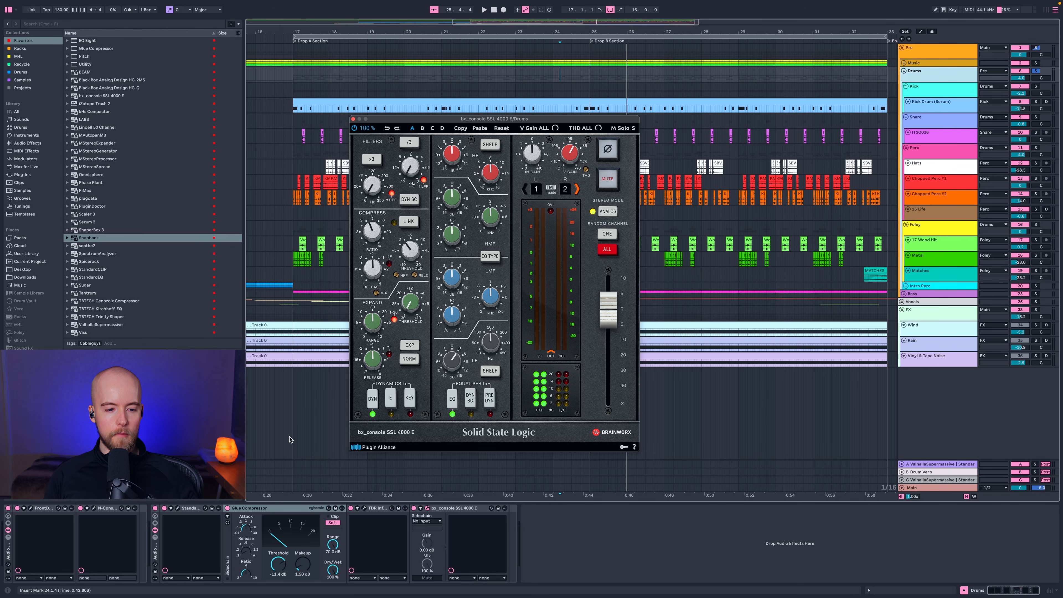
click(154, 508)
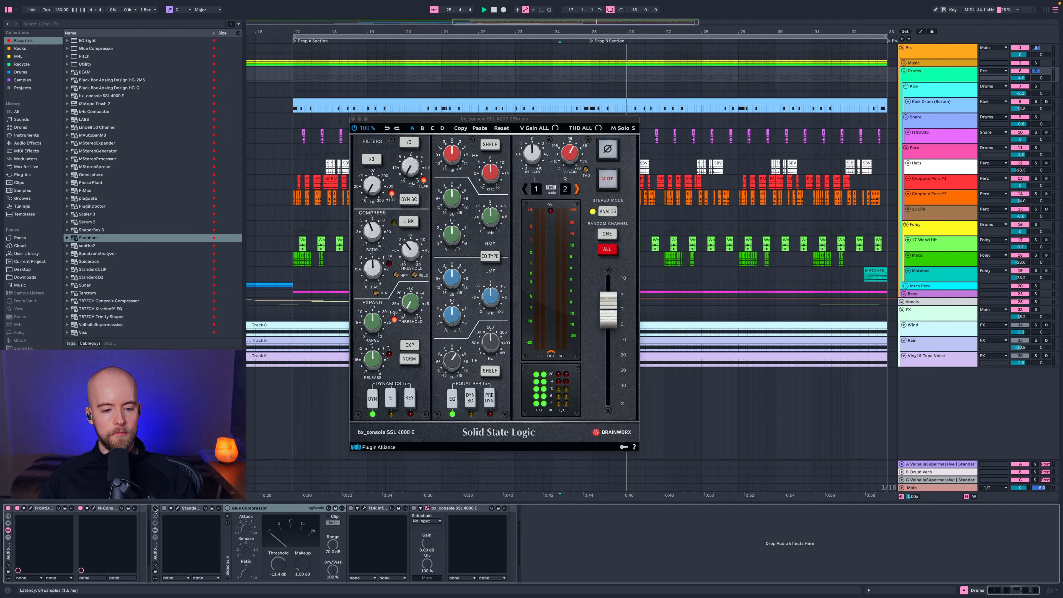
key(space)
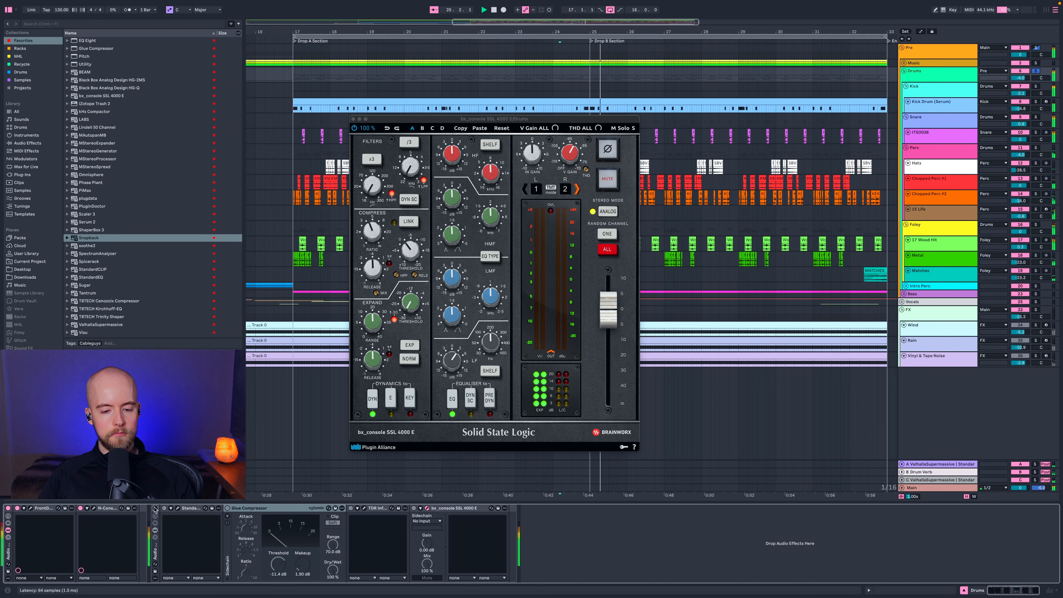
click(154, 509)
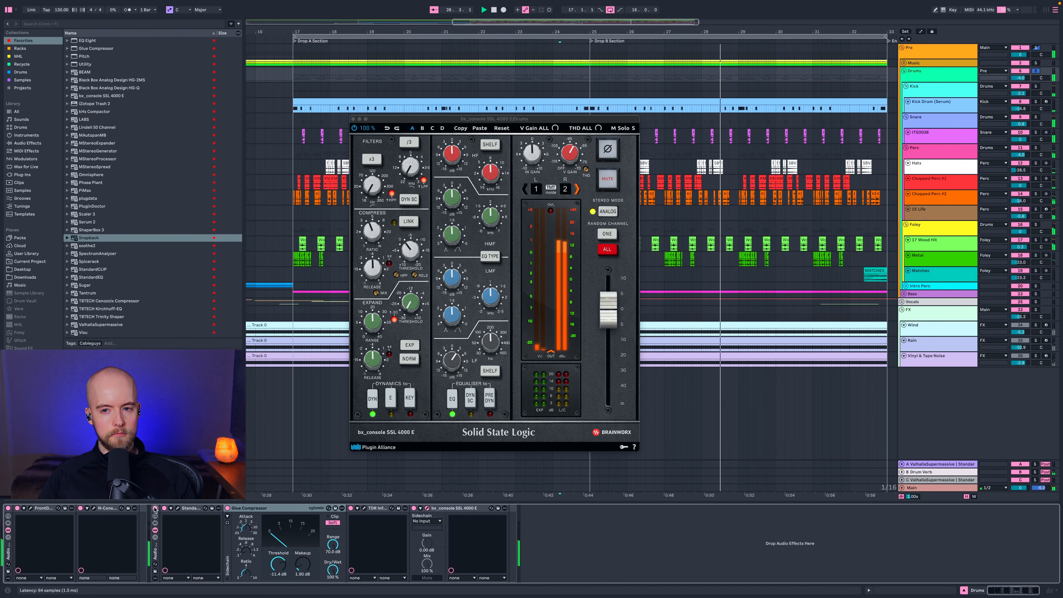
click(155, 508)
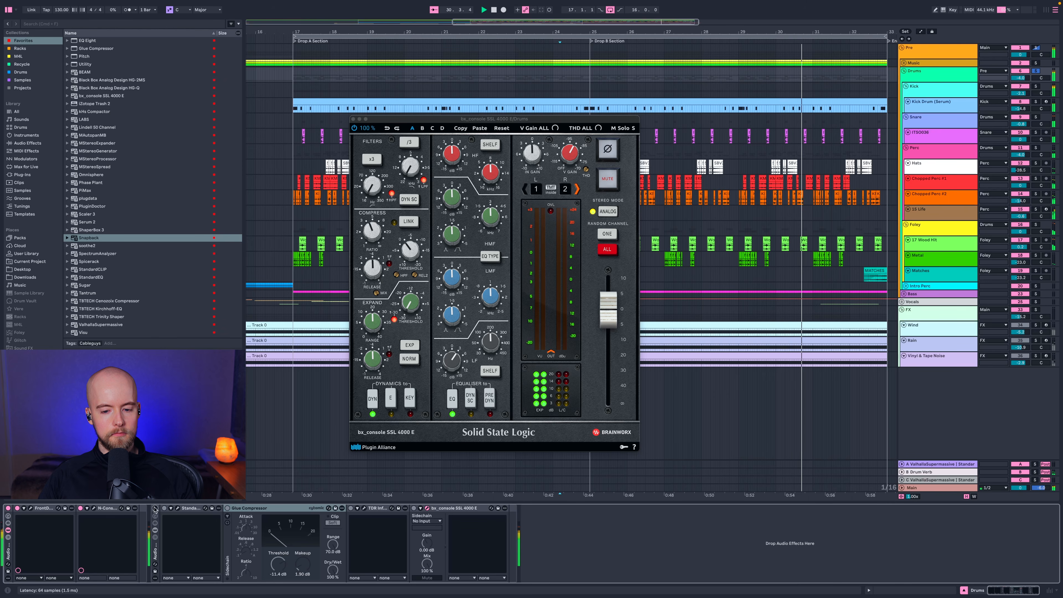
click(154, 508)
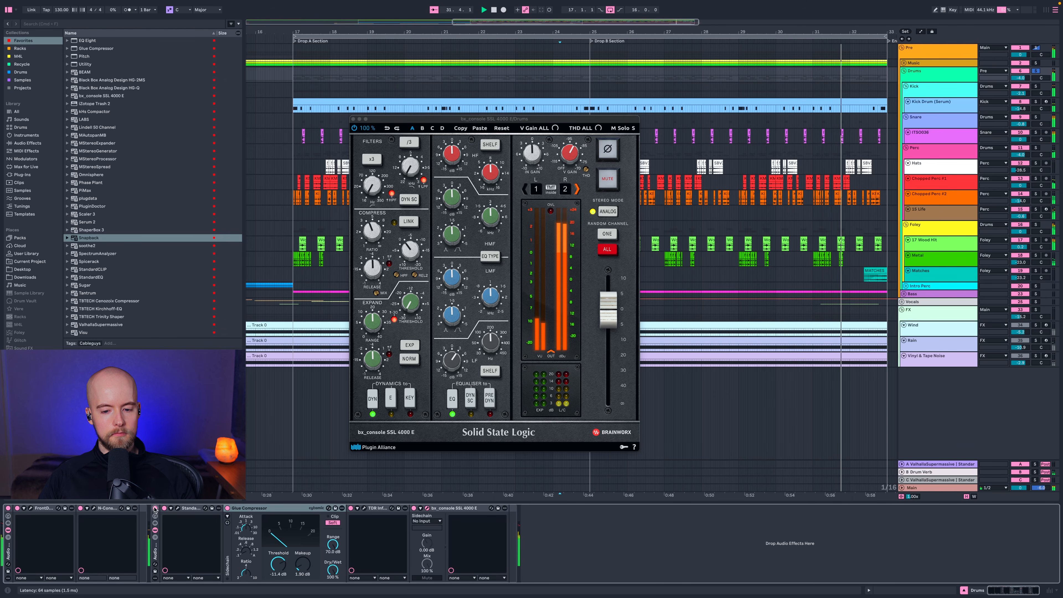
key(space)
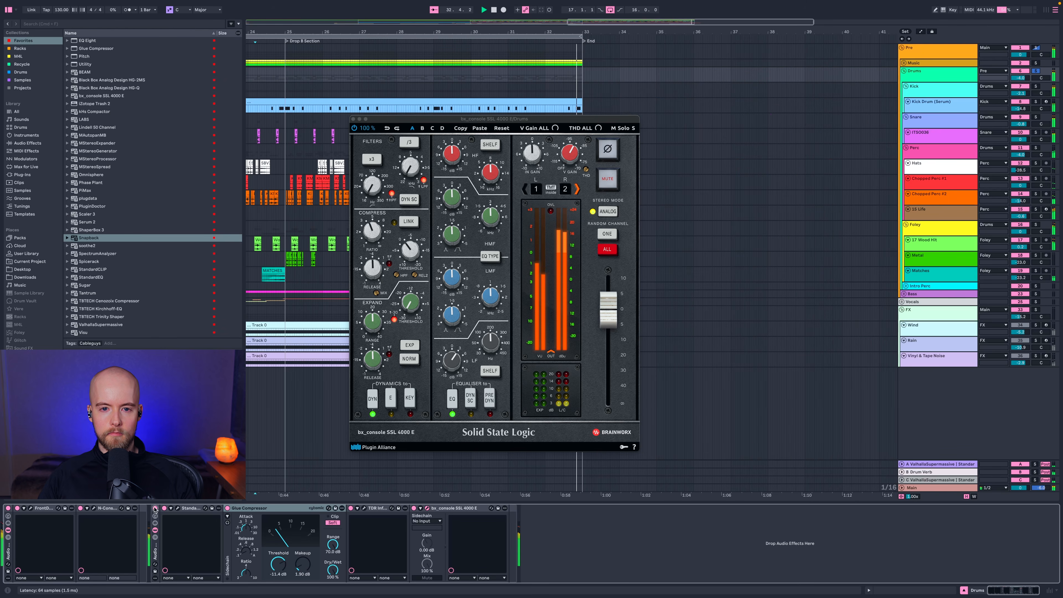
Repeat the bypass comparison of the Drums group's device rack during playback and close the bx_console SSL 4000 E window.
scroll(306, 144, left, 5)
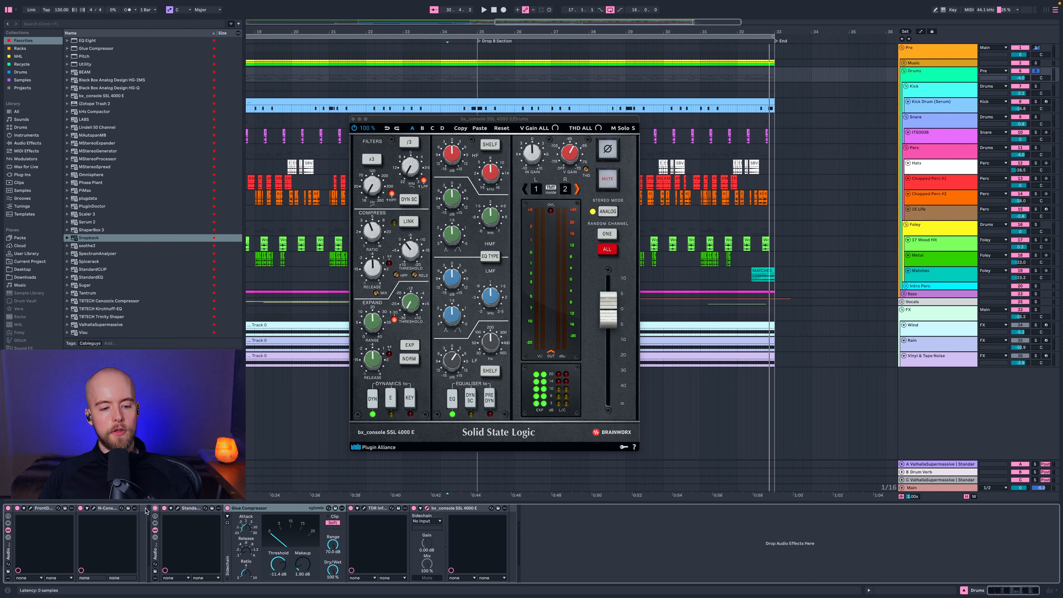
click(155, 509)
key(space)
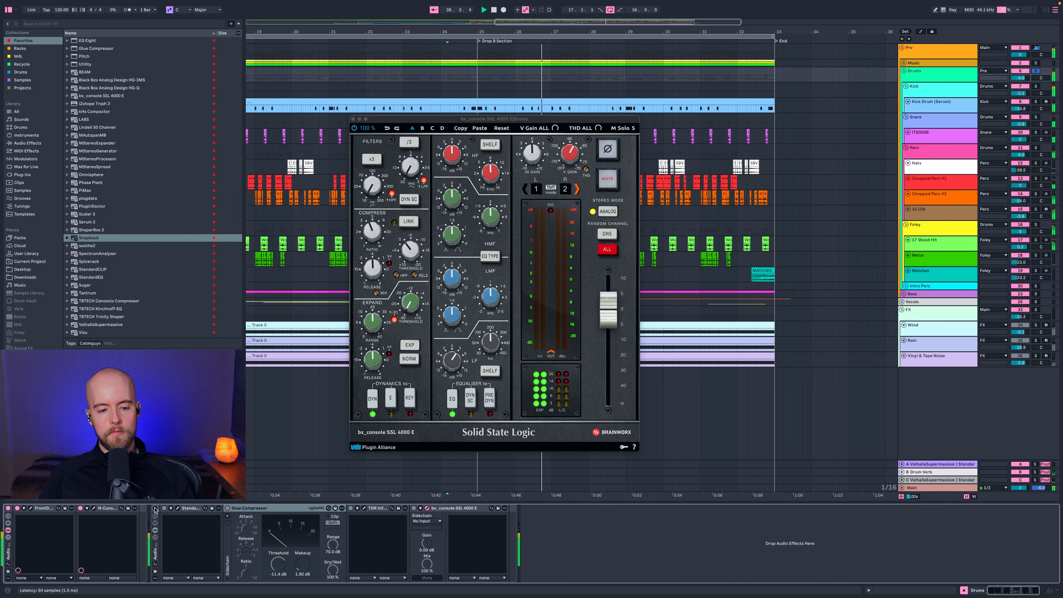
click(155, 509)
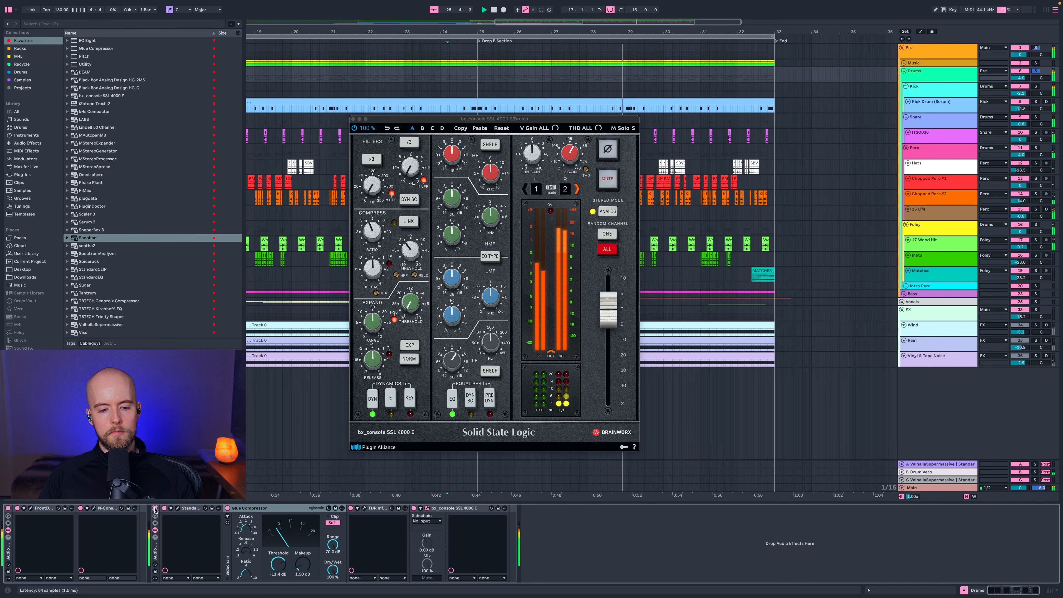
click(353, 119)
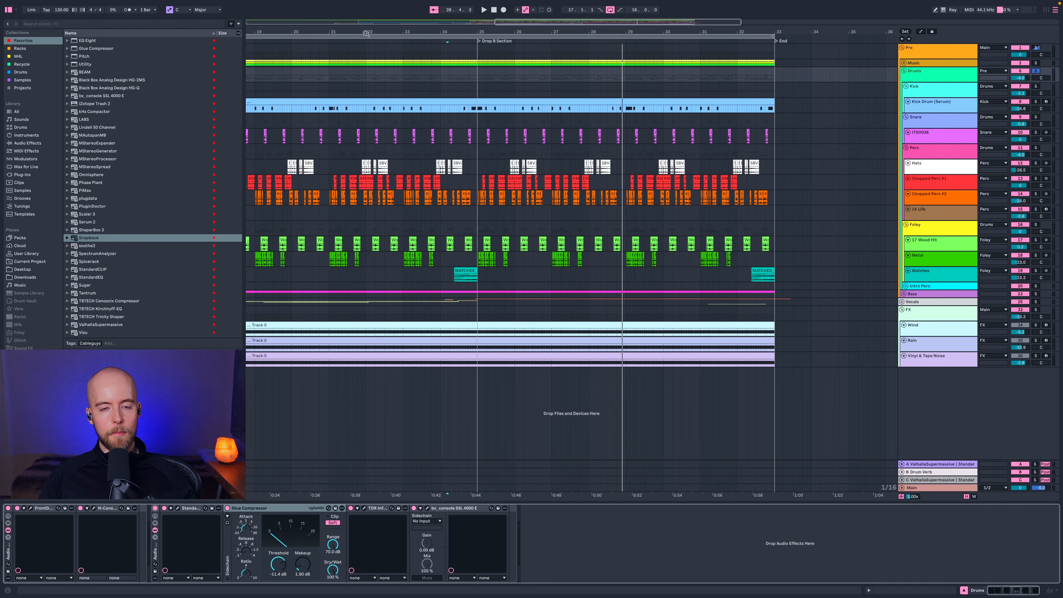
Enlarge the Kick Drum (Serum) track at the Drop A section and view its MIDI clip's note pattern, closing the clip editor when done.
drag(366, 34, 366, 15)
scroll(385, 115, left, 2)
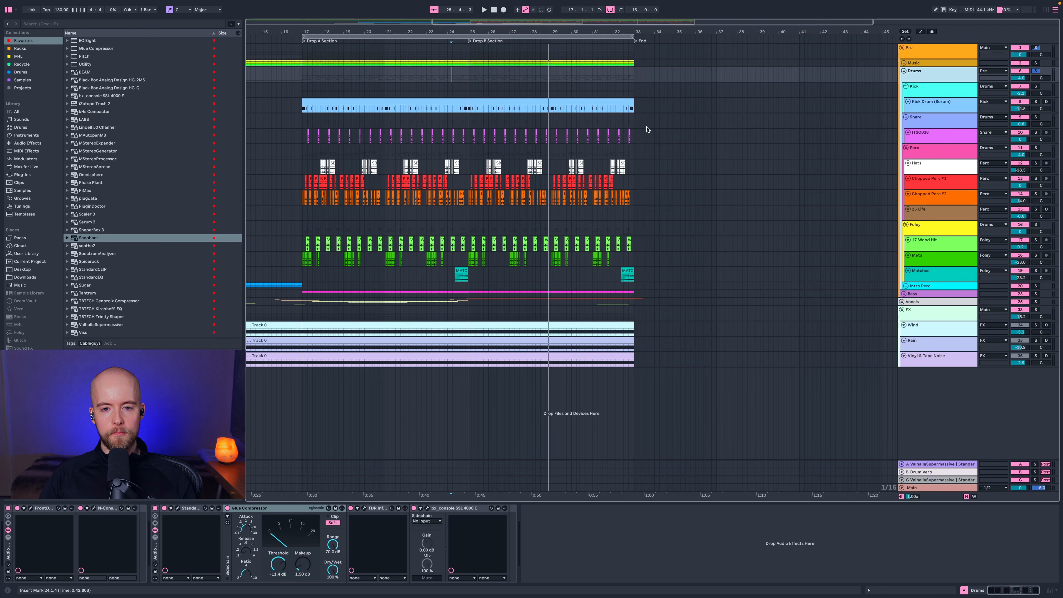
drag(298, 33, 298, 92)
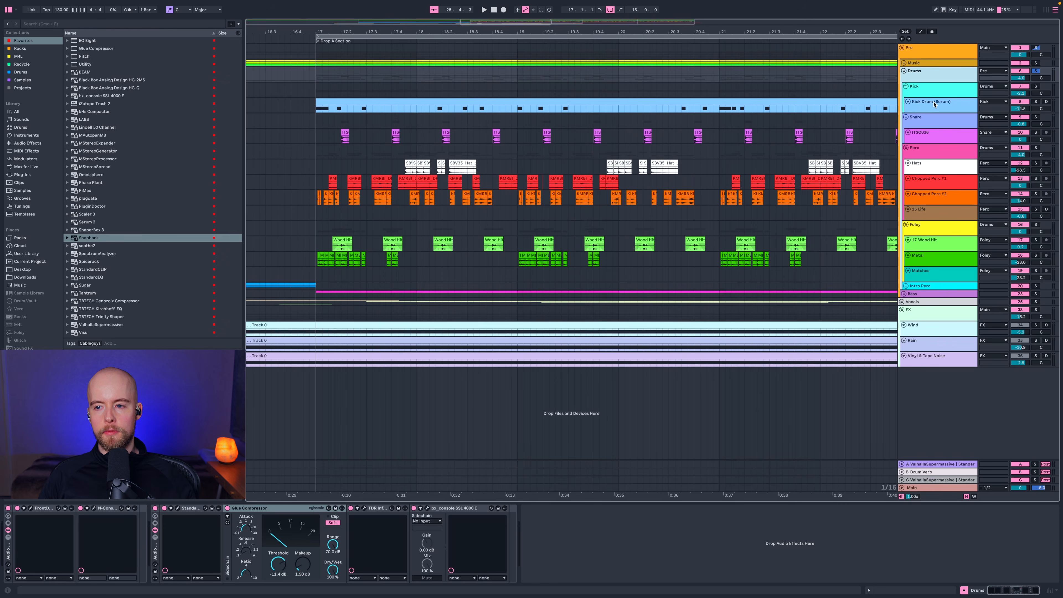
click(923, 105)
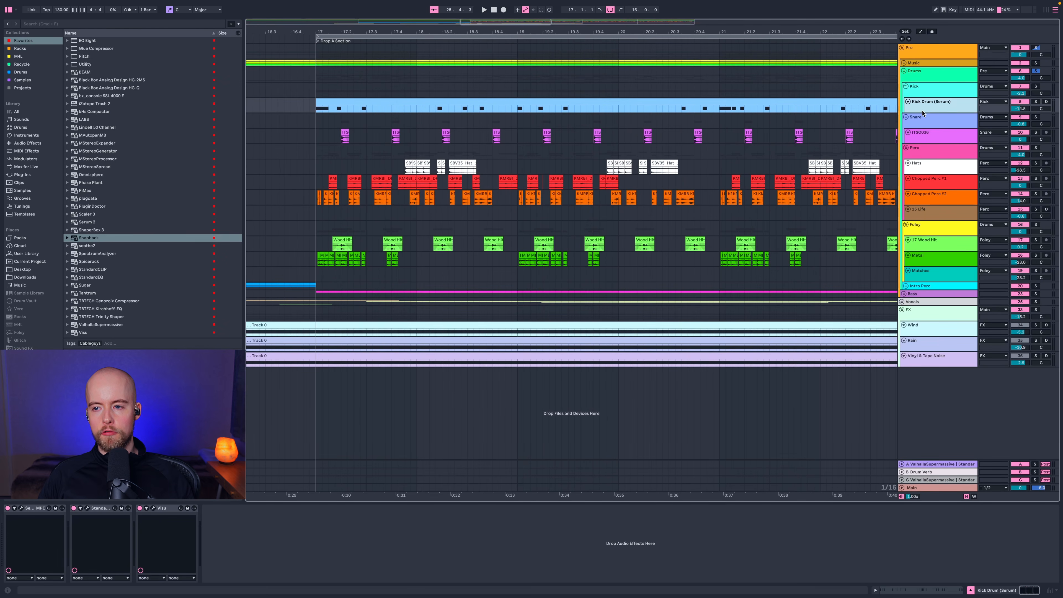
drag(923, 112, 845, 281)
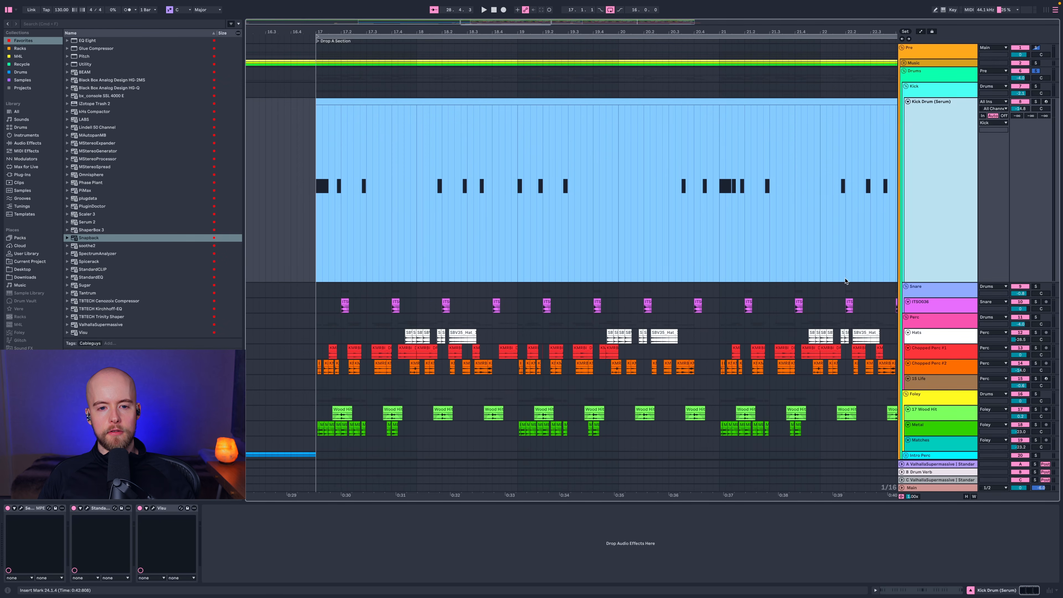
double_click(356, 101)
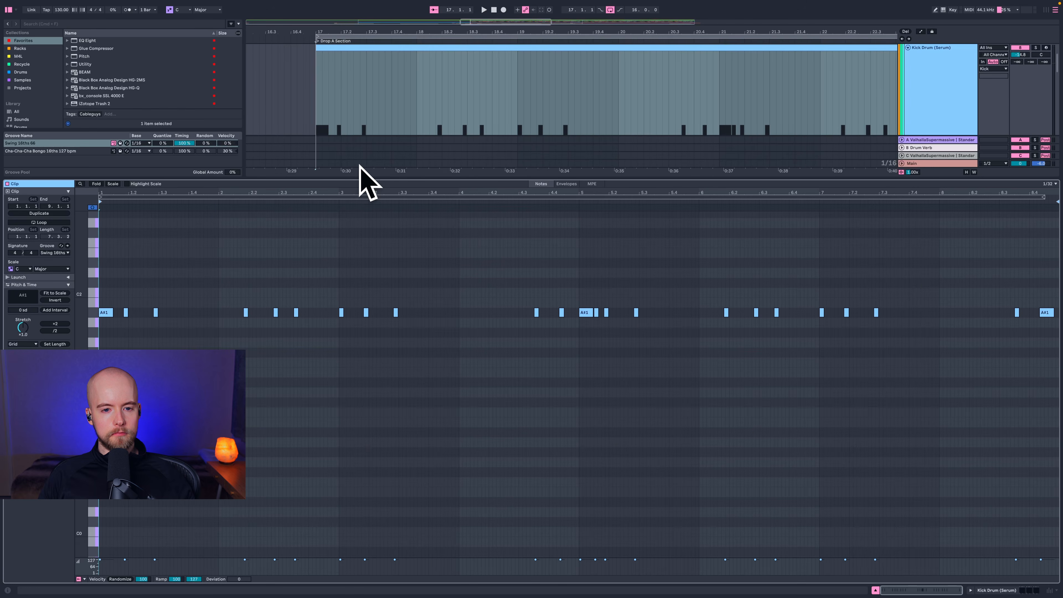
mouse_move(348, 193)
mouse_down()
mouse_move(349, 302)
mouse_move(348, 190)
mouse_up()
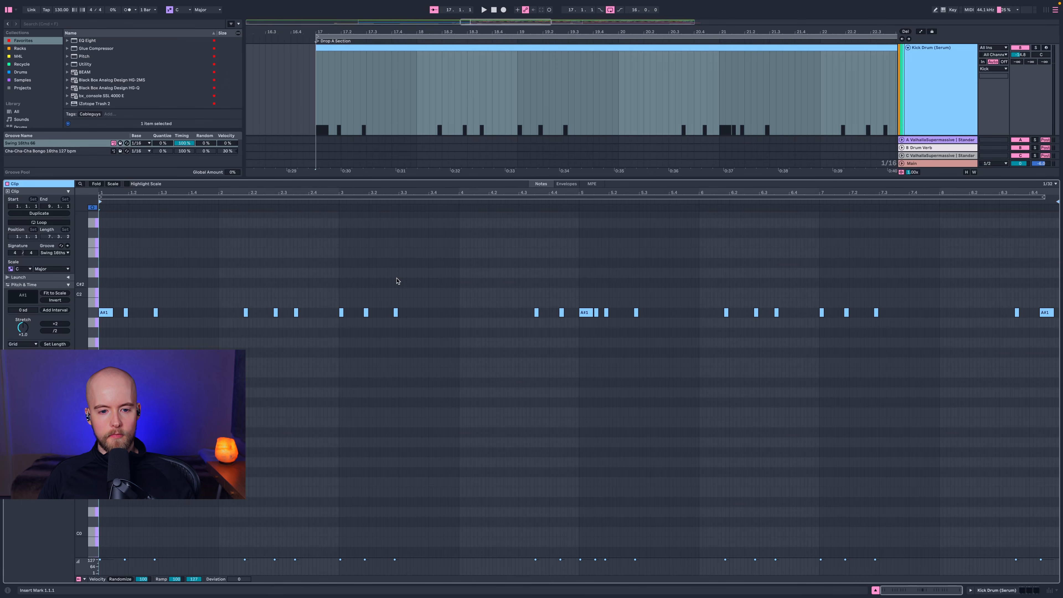
click(875, 590)
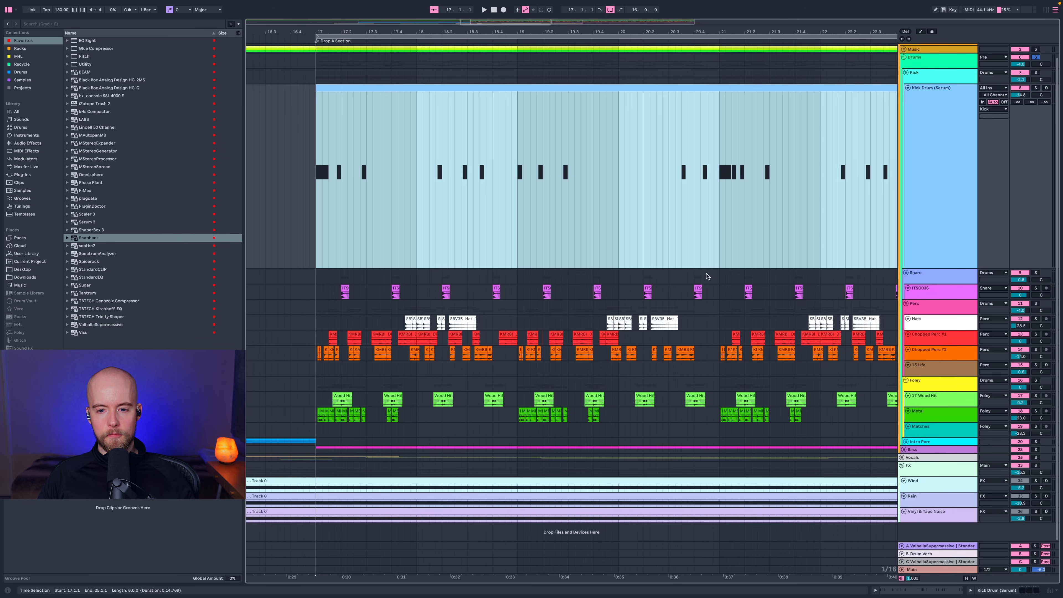
Enlarge the ITSO036 snare track and inspect the placement of individual kick and snare hits against the grid.
drag(562, 36, 836, 310)
scroll(835, 310, right, 3)
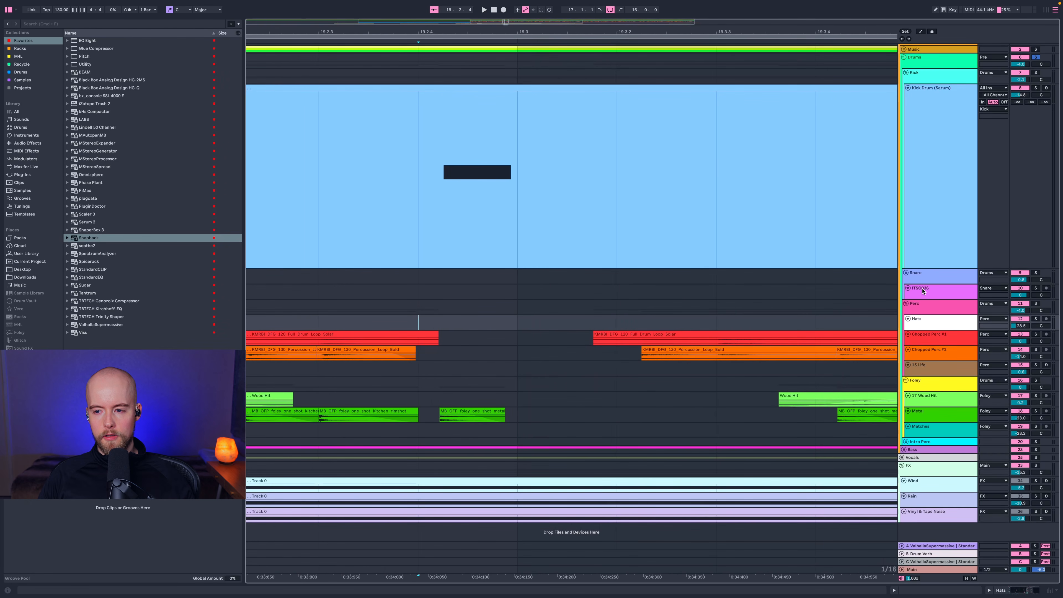
click(921, 301)
drag(919, 298, 920, 440)
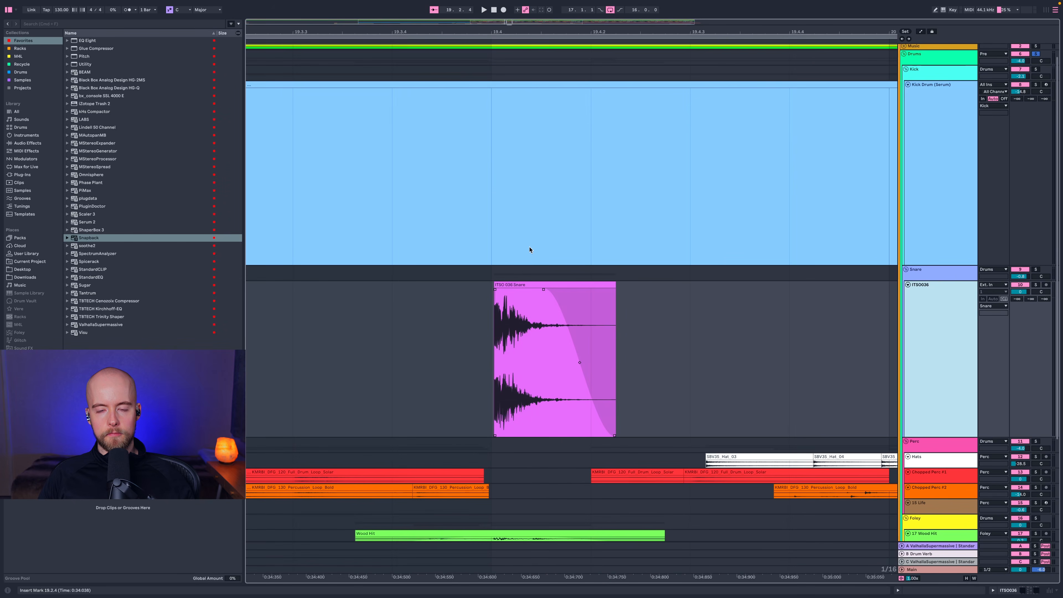
mouse_move(492, 34)
mouse_down()
mouse_move(492, 134)
mouse_move(492, 34)
mouse_up()
scroll(586, 344, right, 5)
scroll(586, 346, right, 10)
scroll(586, 346, down, 1)
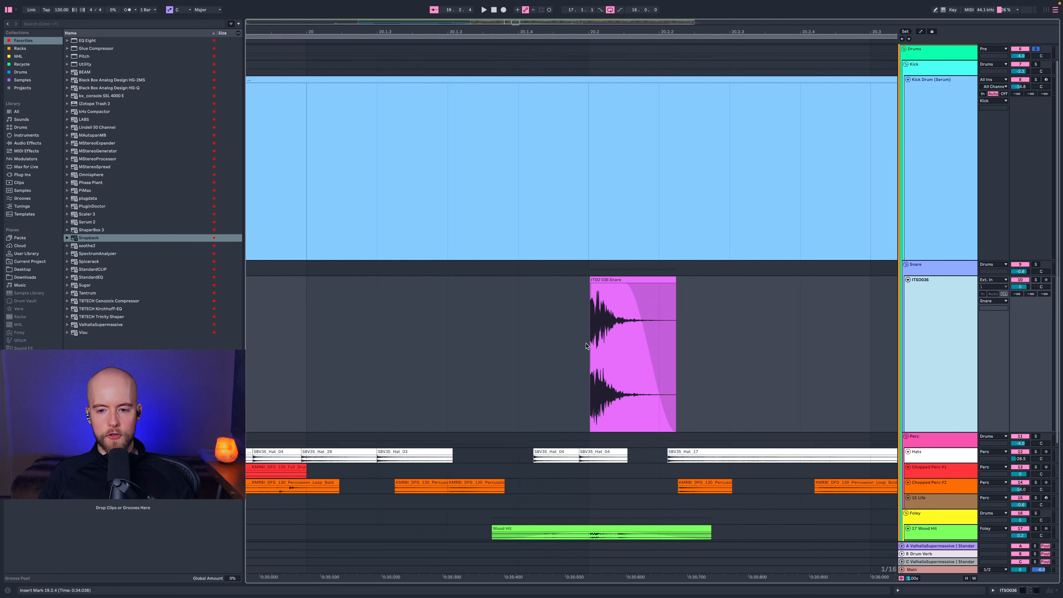
Examine the kick and snare patterns across the whole Drop A and Drop B sections.
drag(561, 33, 563, 2)
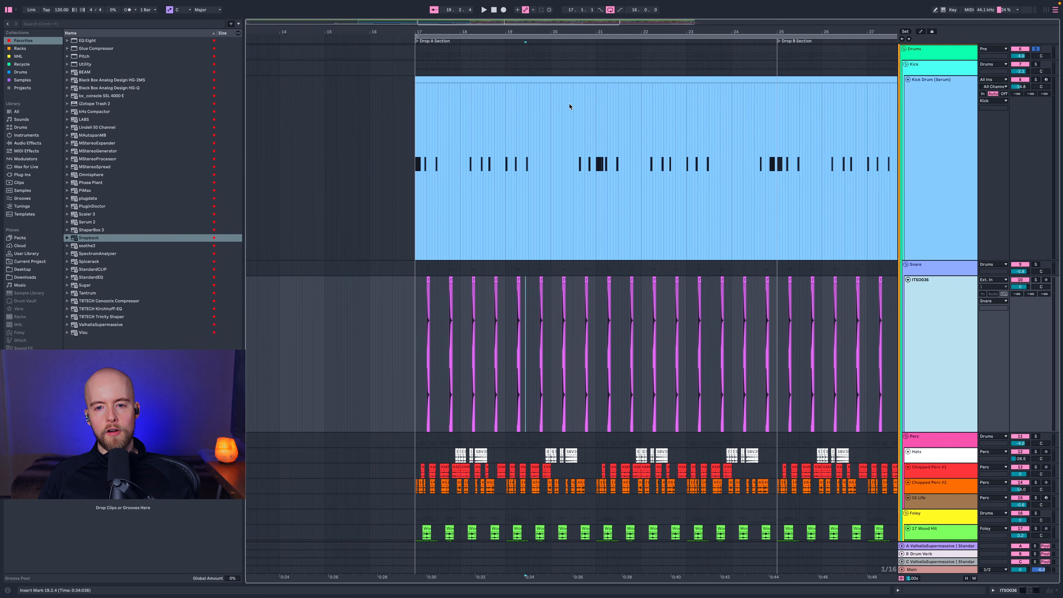
scroll(569, 106, right, 5)
scroll(572, 121, up, 2)
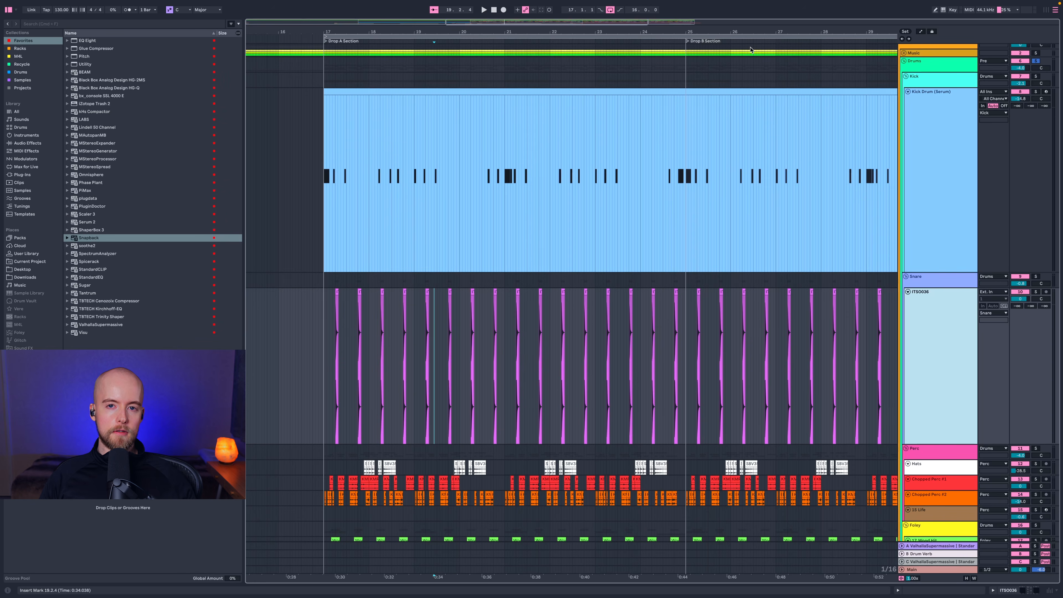
drag(590, 31, 591, 10)
scroll(637, 181, right, 2)
scroll(686, 186, right, 1)
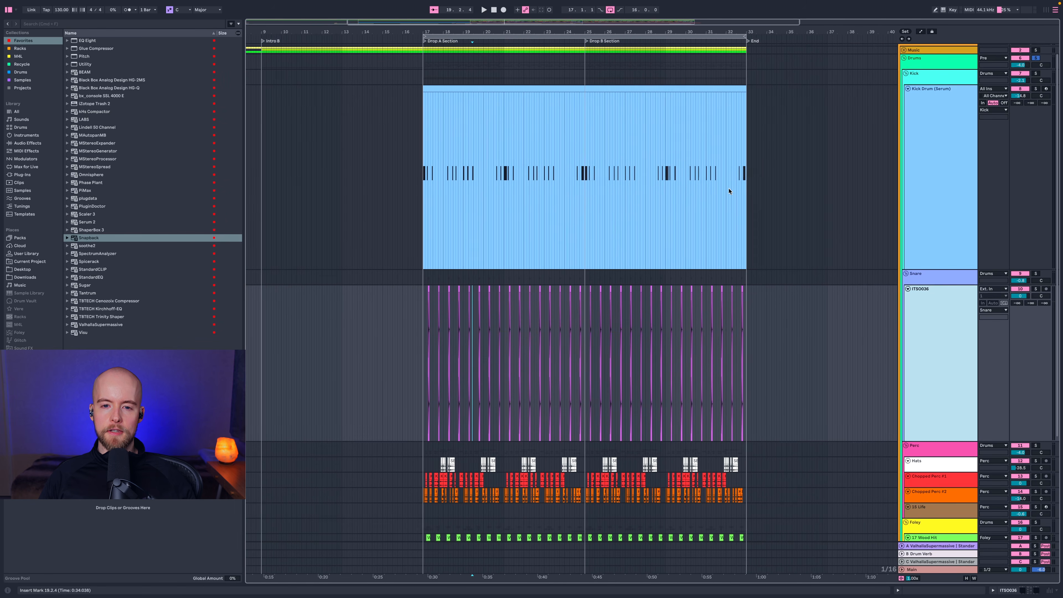
scroll(728, 191, up, 1)
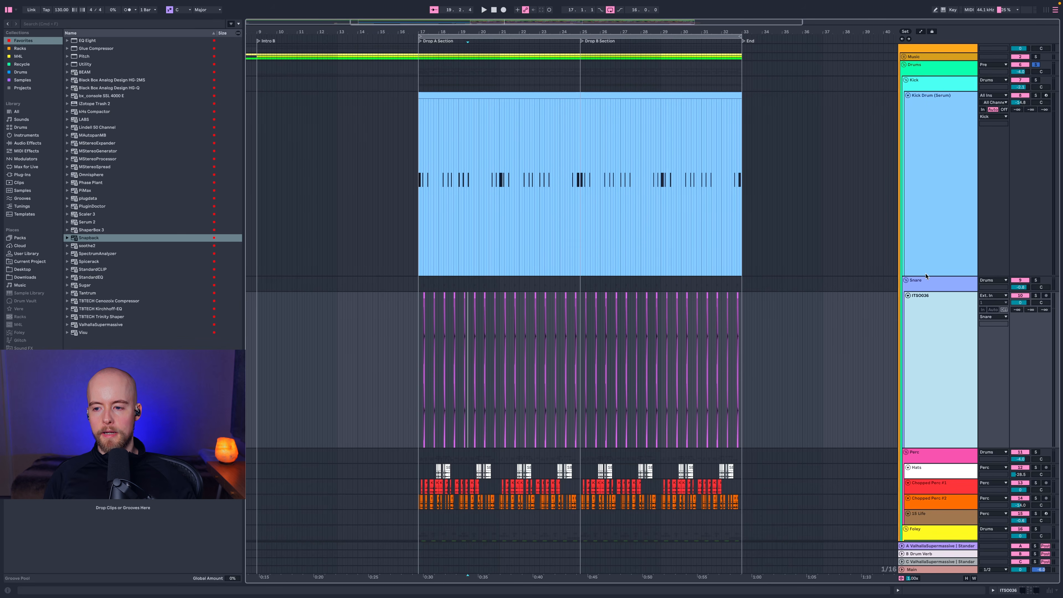
Shrink the Kick Drum (Serum) and ITSO036 snare tracks back to a compact height.
drag(927, 275, 935, 112)
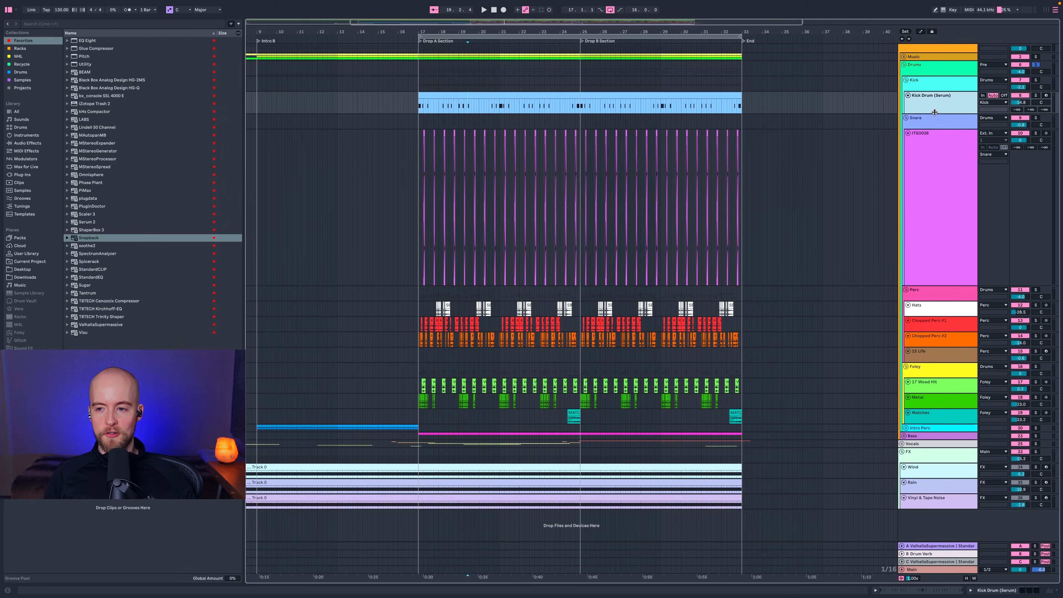
drag(929, 285, 930, 151)
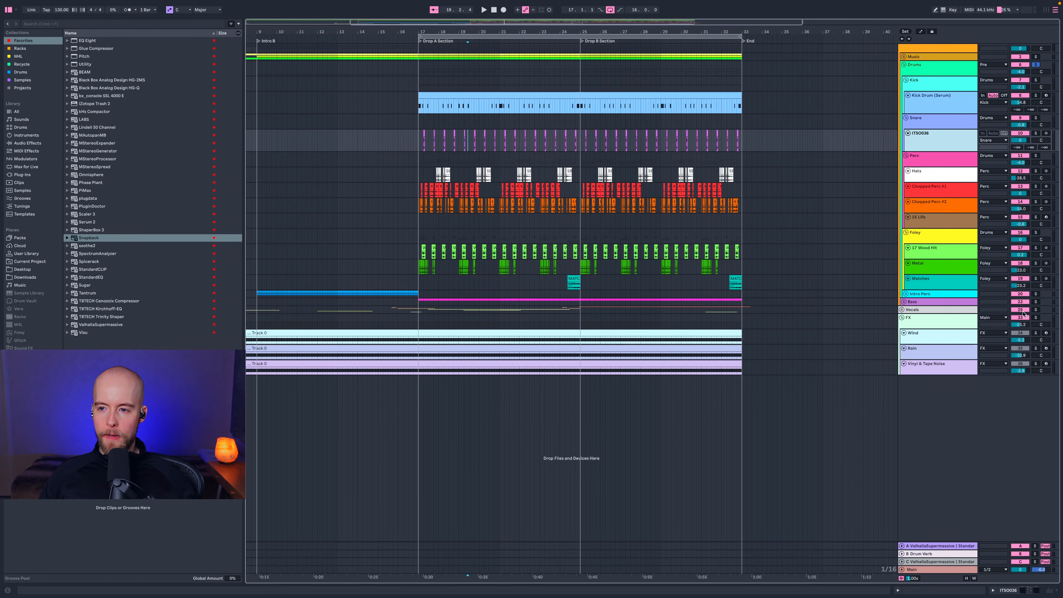
scroll(961, 106, up, 1)
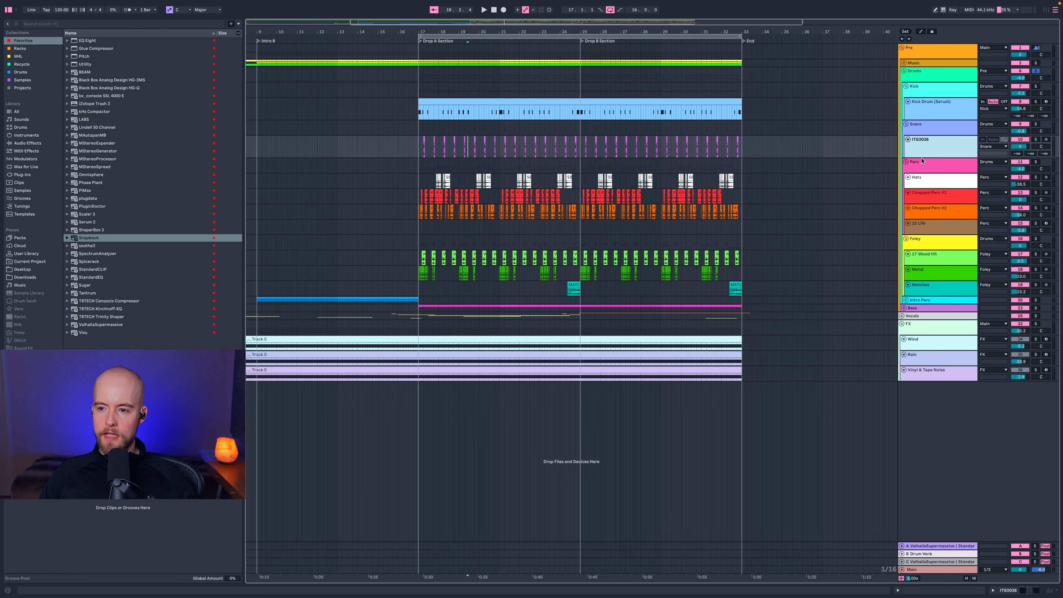
Switch the solo from the Drums group to the Bass group, unfold the Bass group and fold the Drums group.
click(915, 308)
key(s)
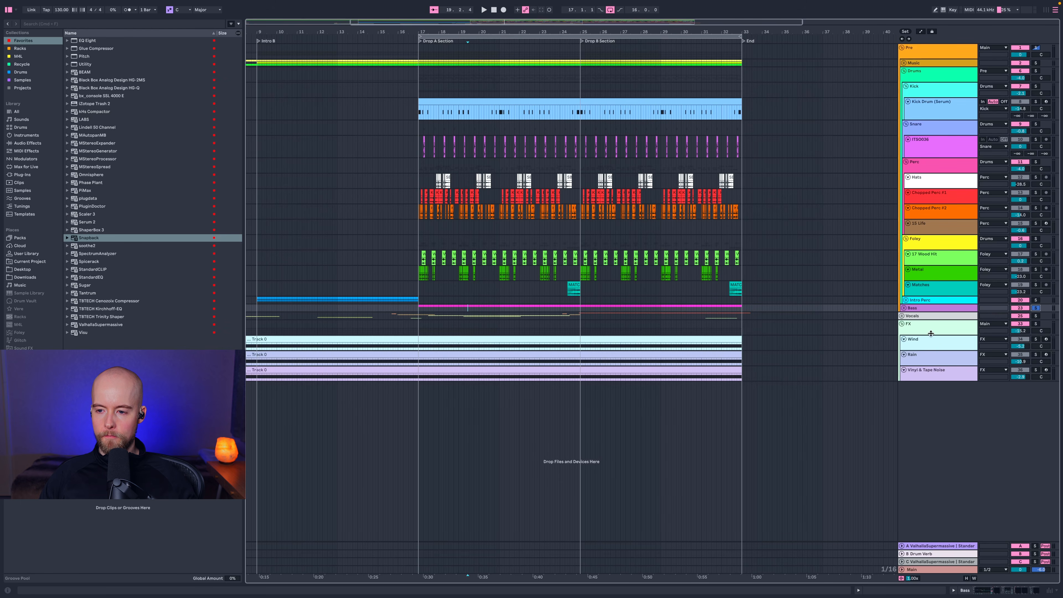
click(904, 308)
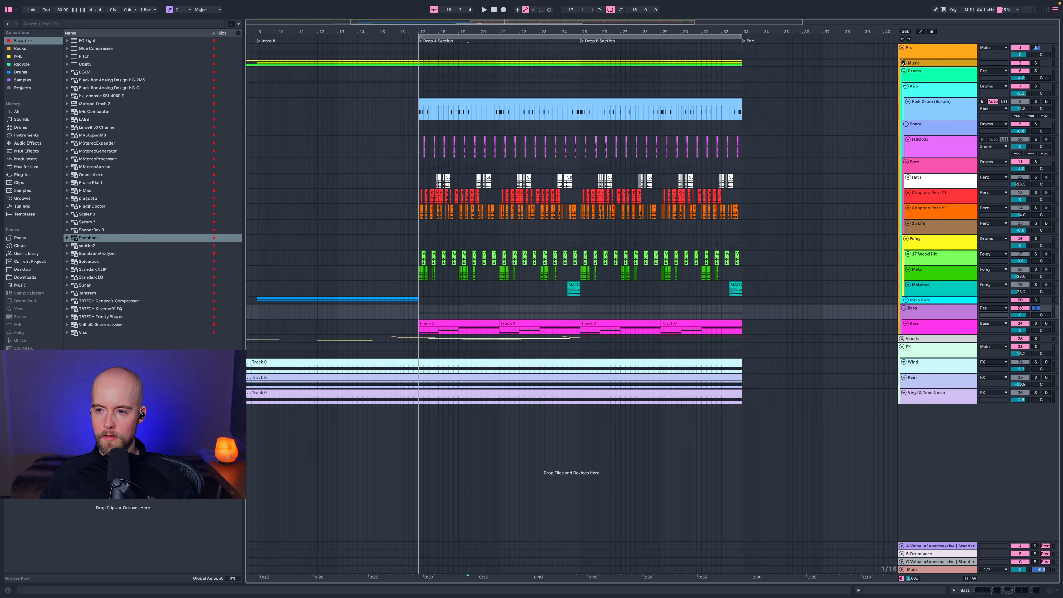
click(904, 70)
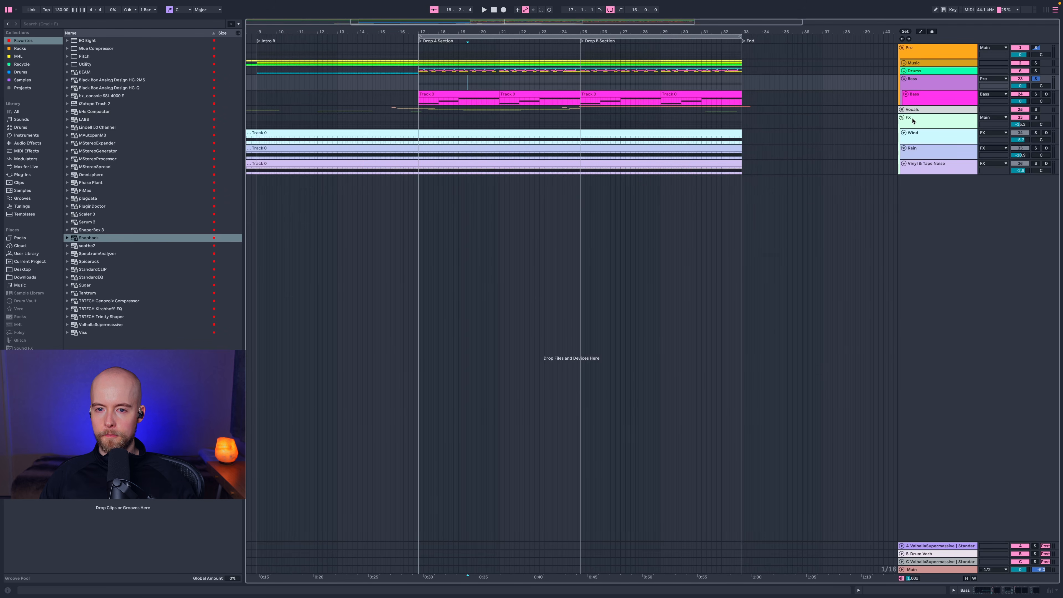
Show the device chain of the Bass track inside the Bass group and open its Serum 2 instrument.
click(918, 97)
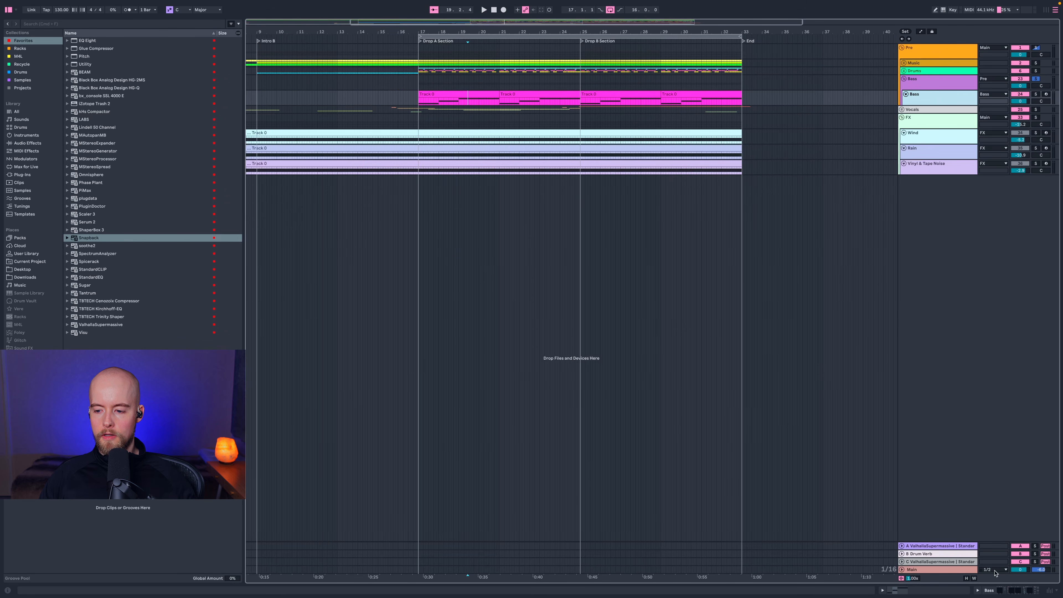
click(992, 590)
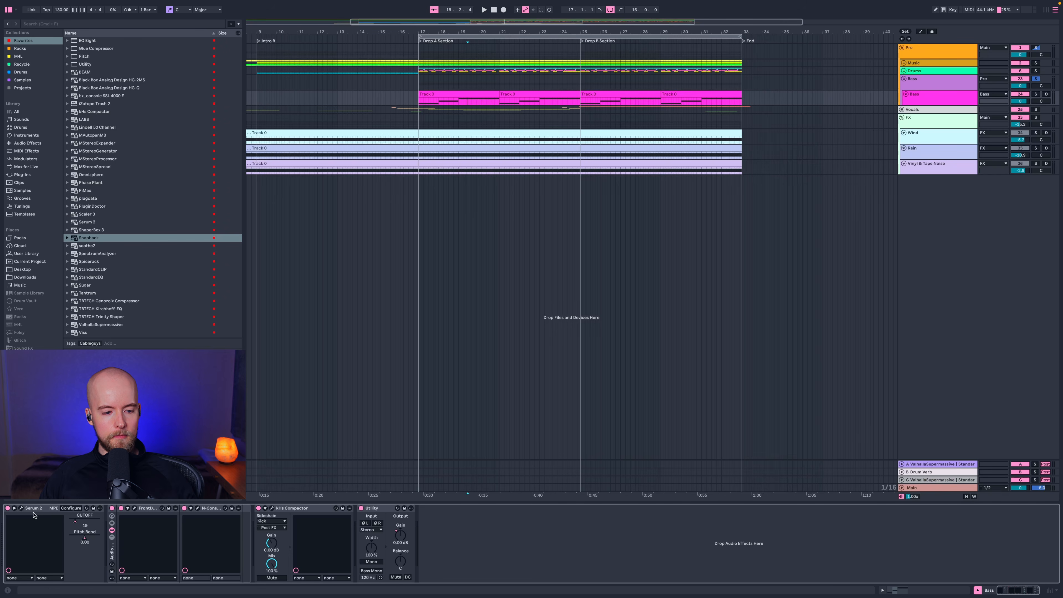
click(21, 507)
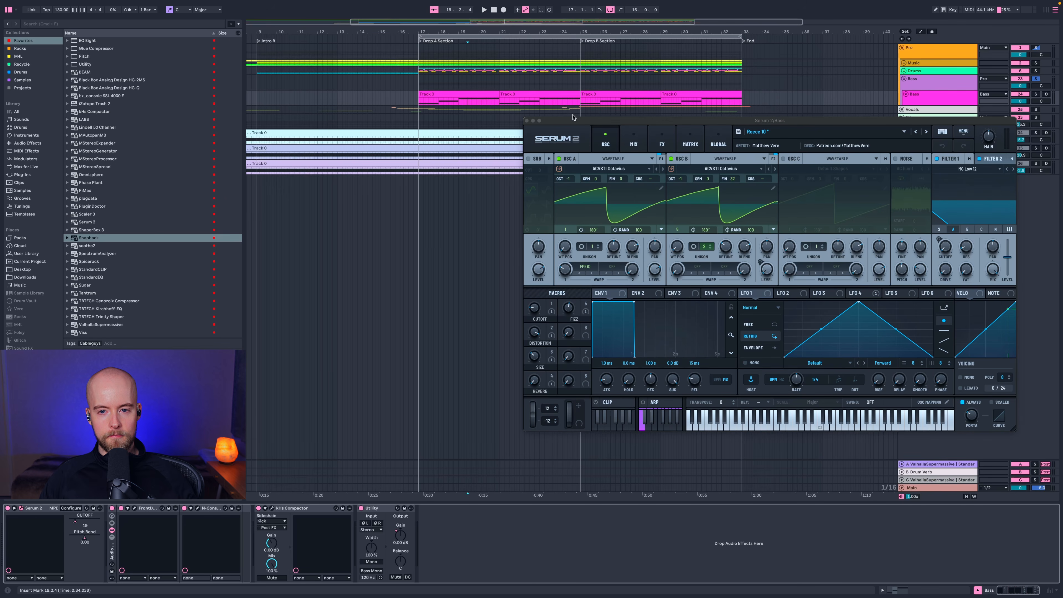
Move the Serum 2 window over the middle of the arrangement and play the bass part.
drag(573, 118, 385, 134)
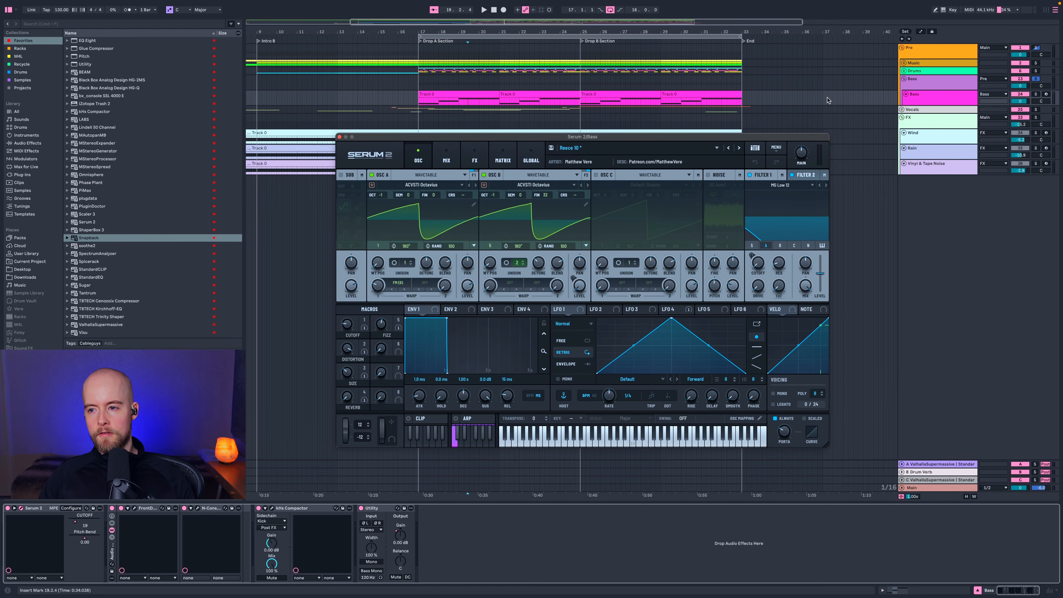
key(space)
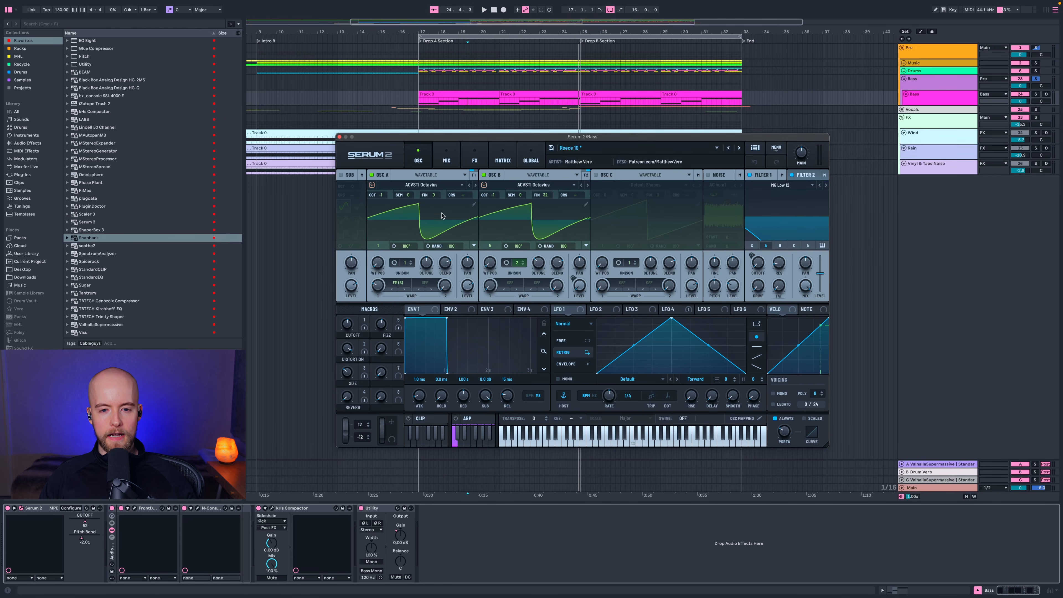
Browse the User wavetables available for oscillator A, keeping ACVSTI Octavius selected.
click(423, 185)
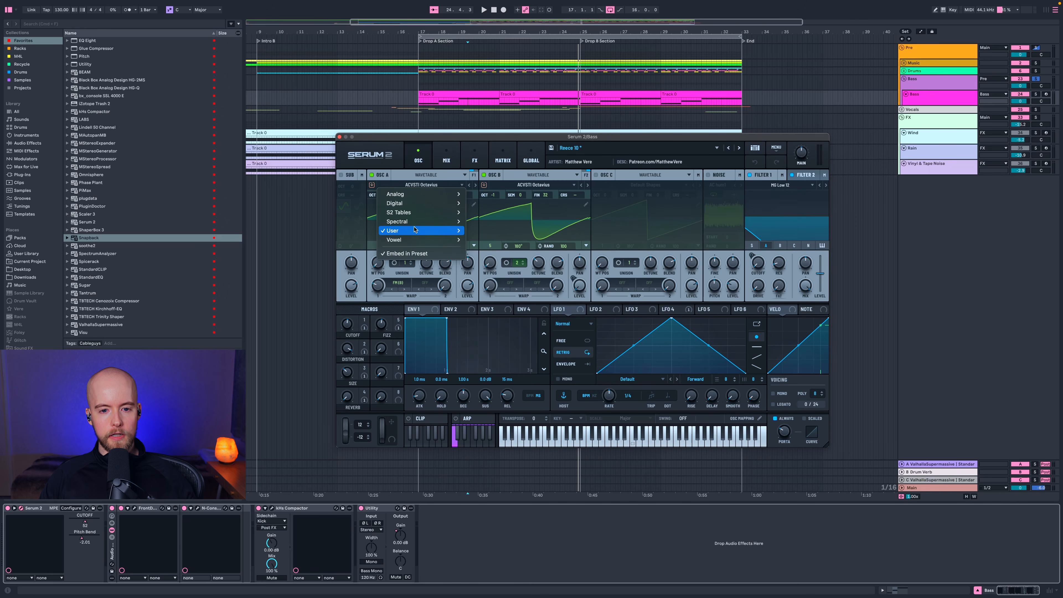
mouse_move(416, 229)
mouse_move(480, 232)
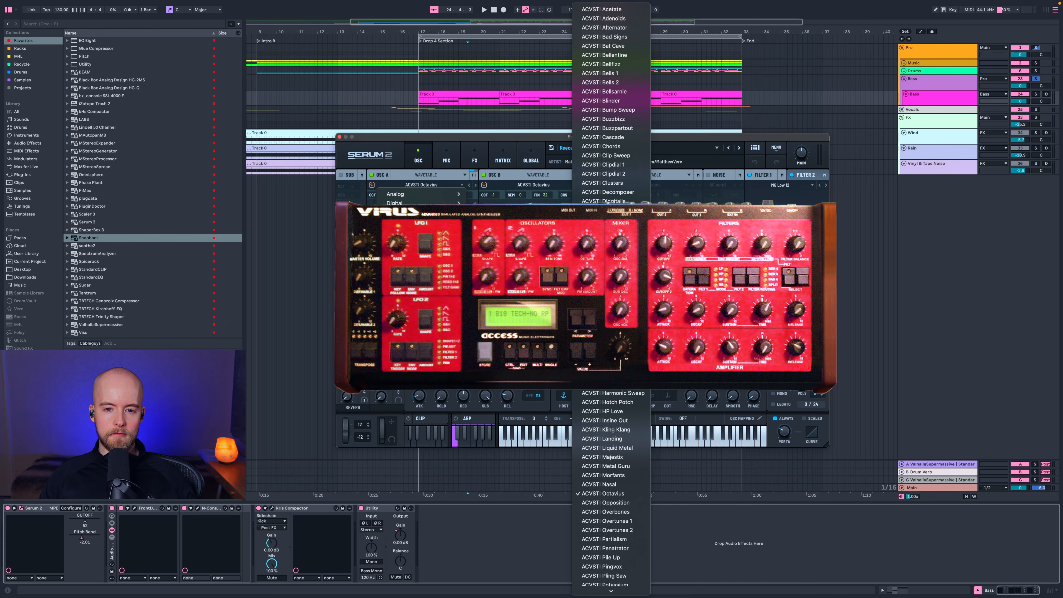
key(Escape)
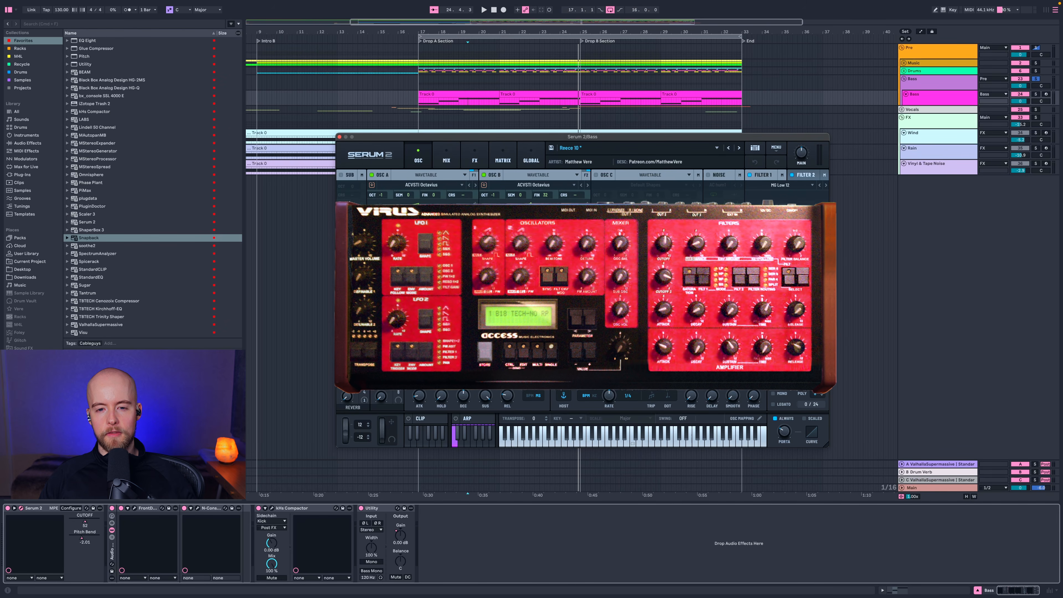
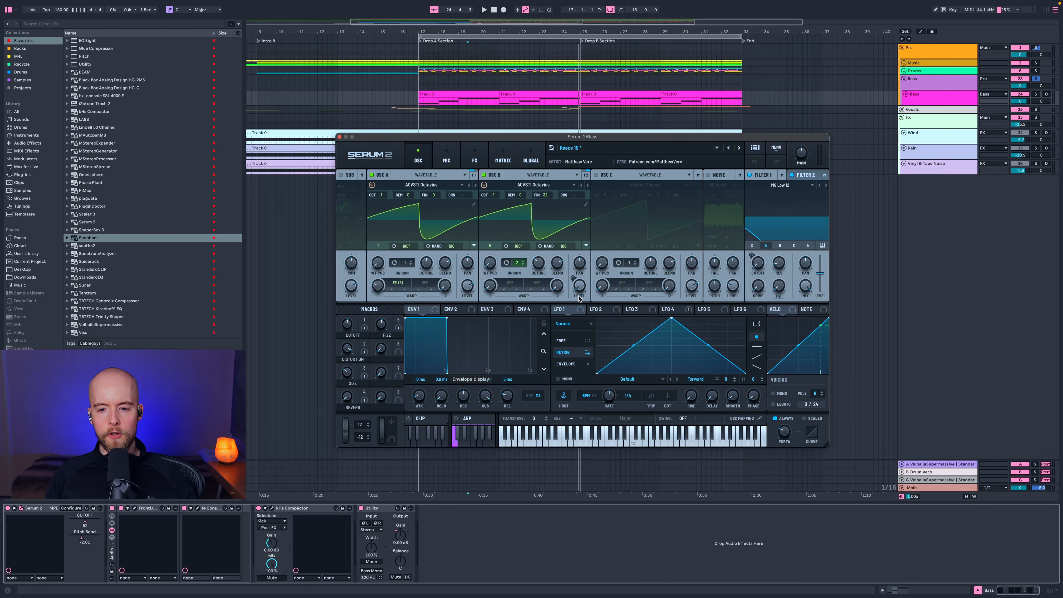
Show LFO 4, play the bass part and try the FIZZ macro.
click(674, 309)
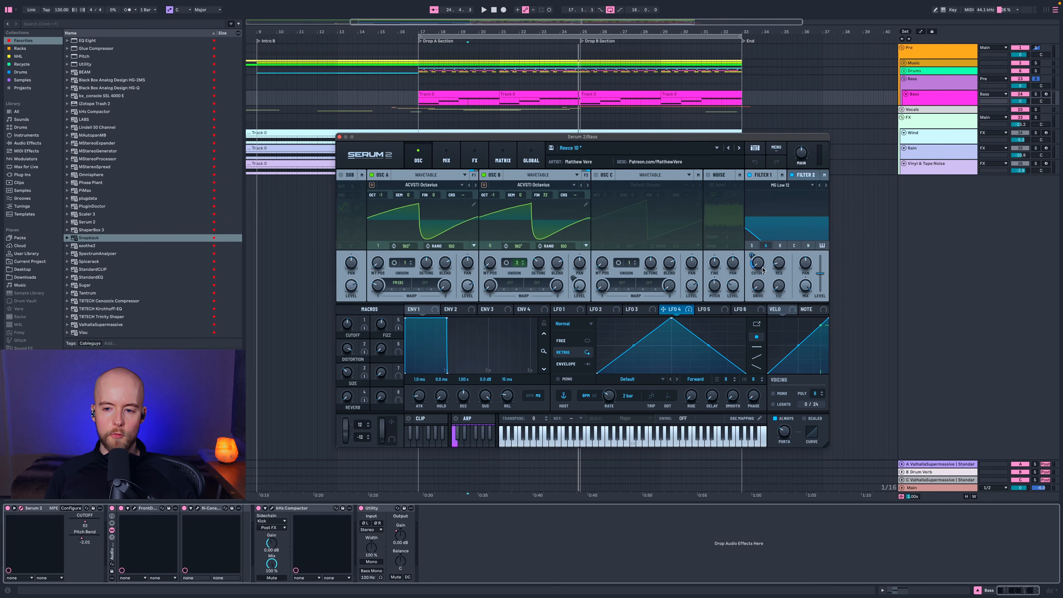
mouse_move(760, 270)
key(space)
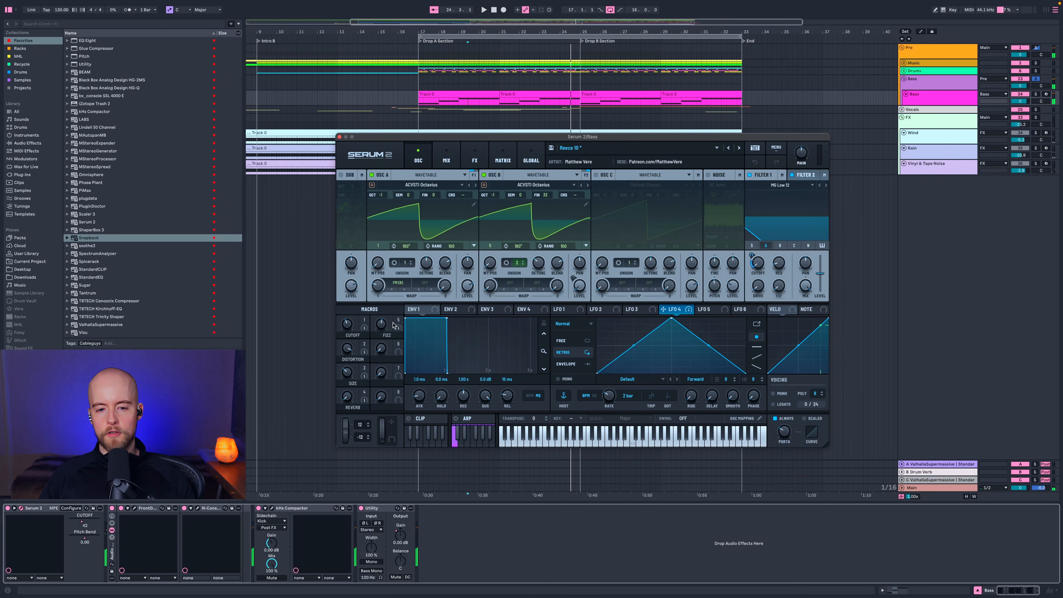
key(space)
mouse_move(381, 323)
mouse_down()
mouse_move(378, 367)
mouse_move(375, 314)
mouse_move(353, 270)
mouse_move(367, 317)
mouse_up()
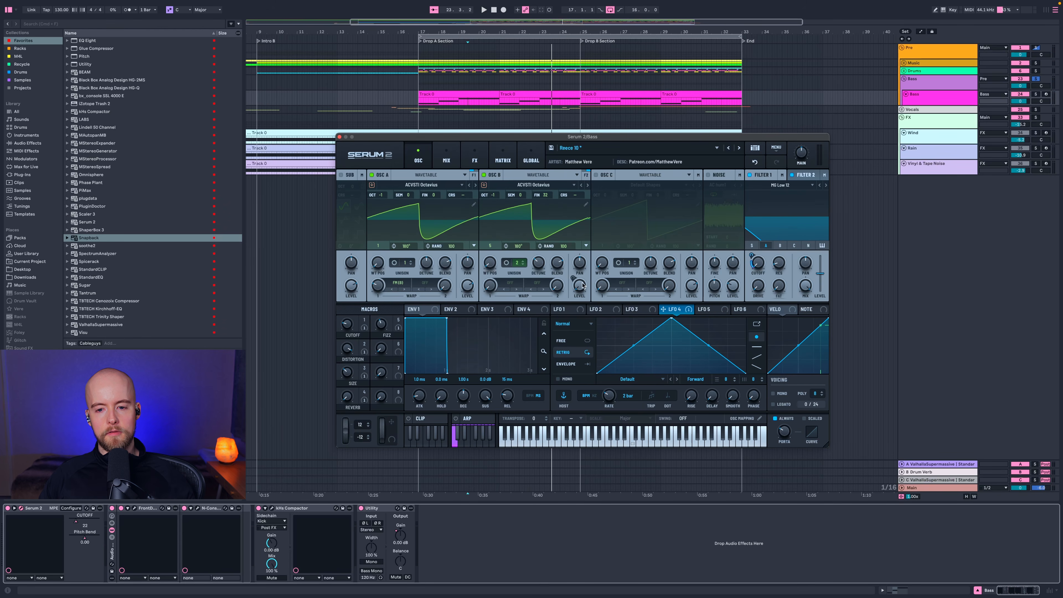
Compare the settings of Filter 1 and Filter 2 in Serum 2.
mouse_move(577, 288)
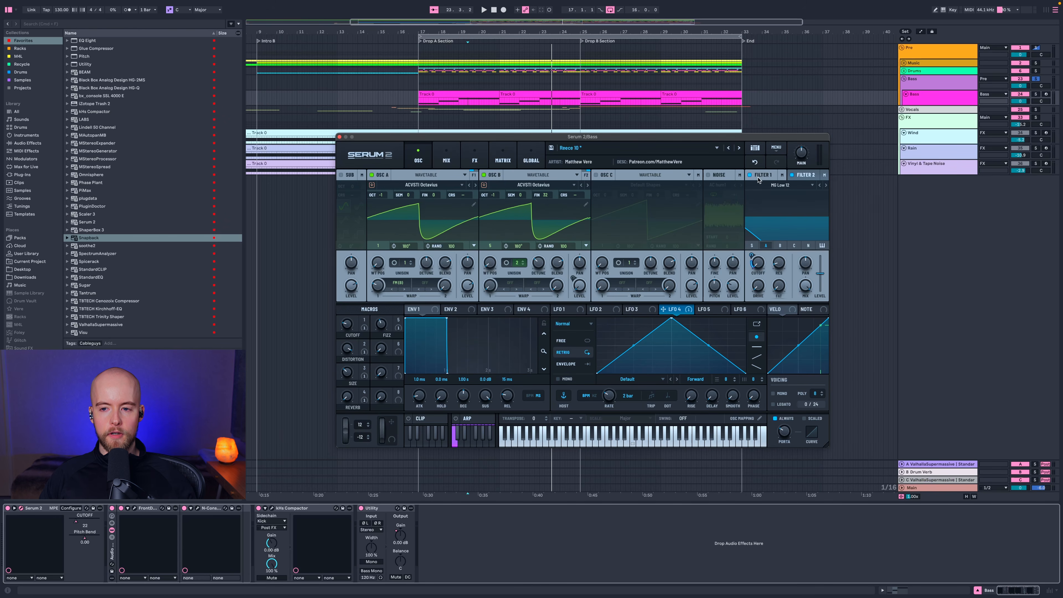
click(803, 175)
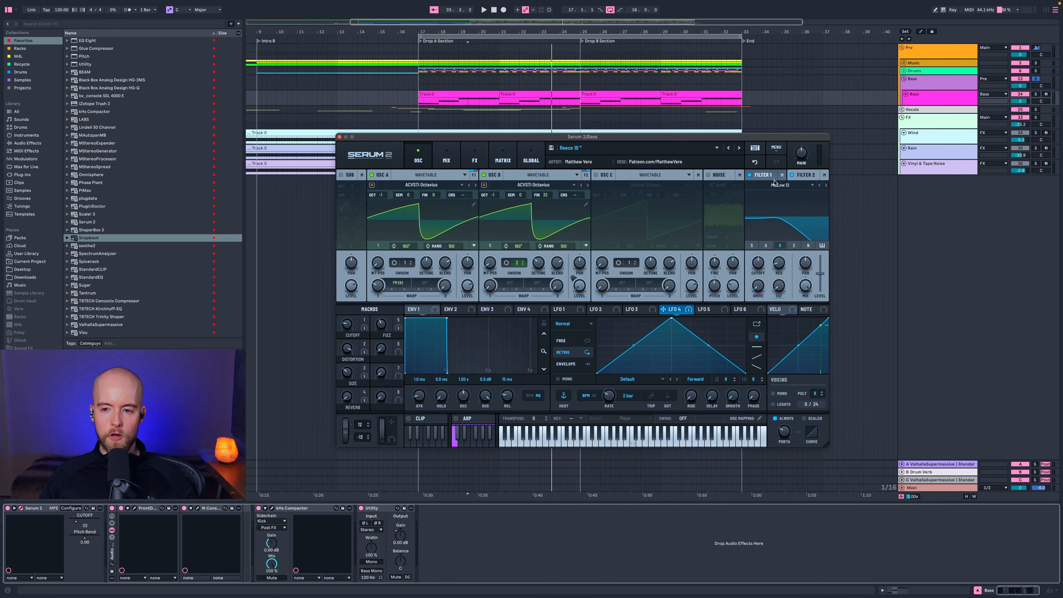
click(765, 179)
click(805, 178)
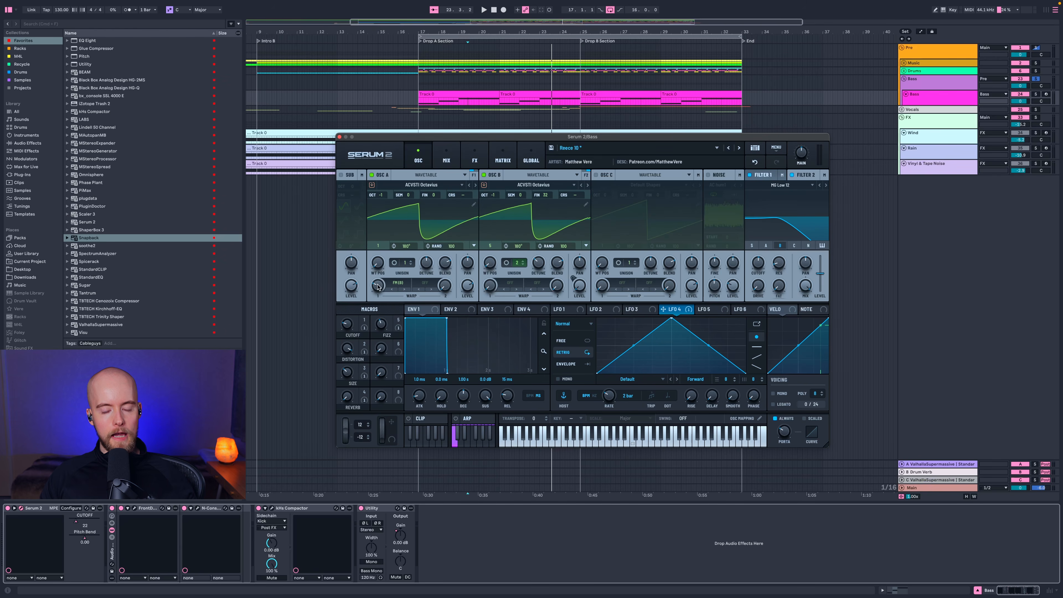
Audition oscillator A's FM warp amount by sweeping it up and back down while the bass part plays.
key(space)
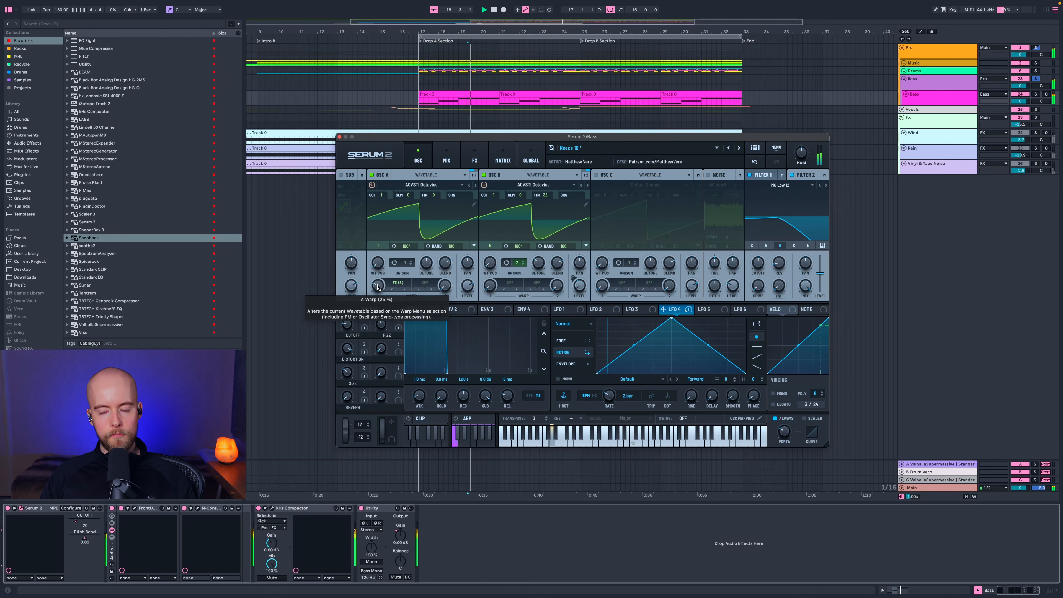
drag(378, 287, 358, 235)
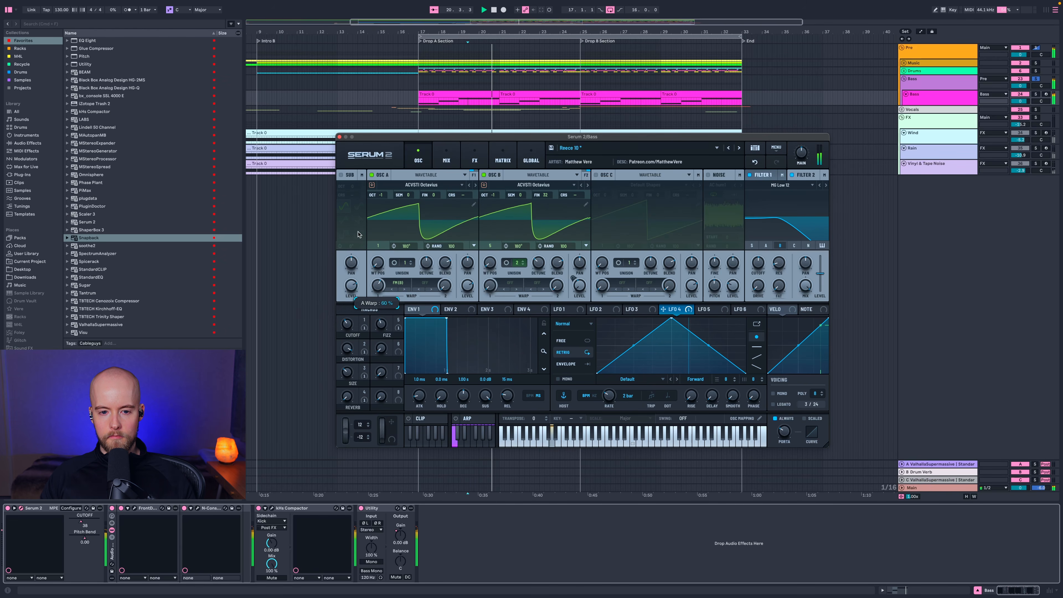
drag(358, 234, 362, 269)
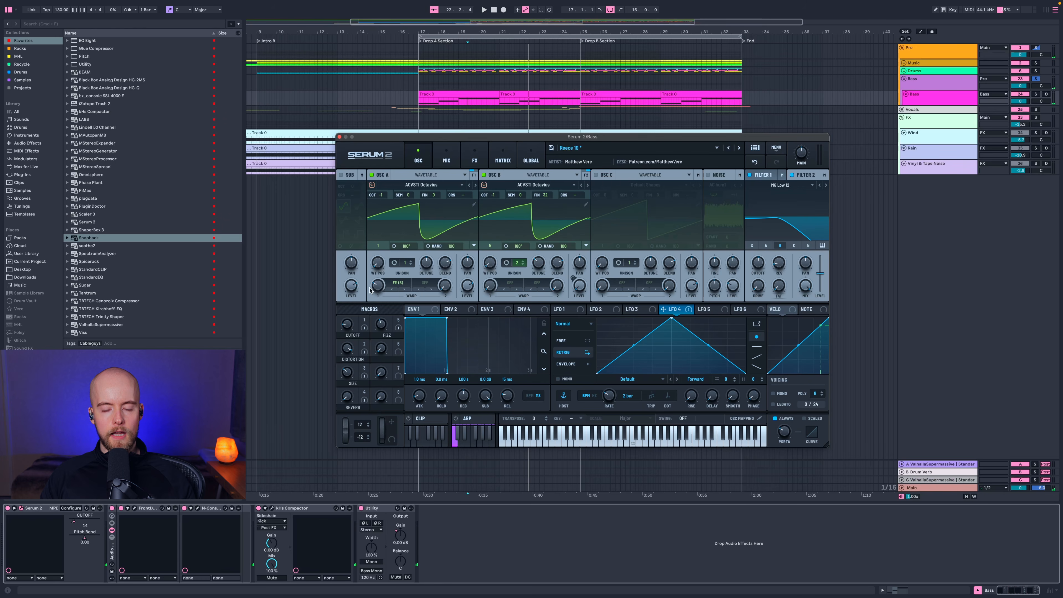
mouse_move(377, 288)
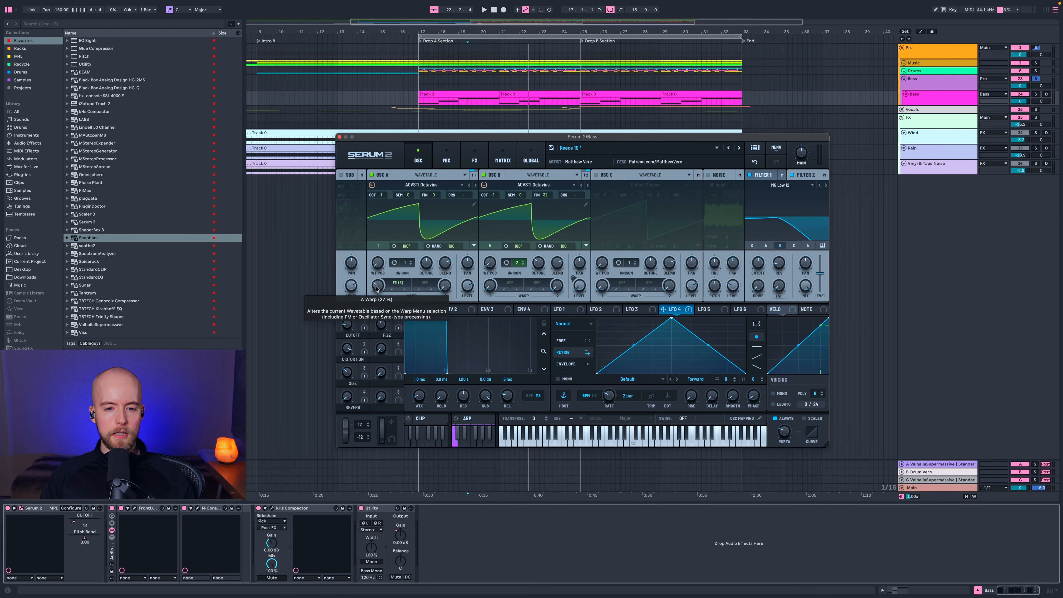
key(space)
drag(377, 288, 383, 246)
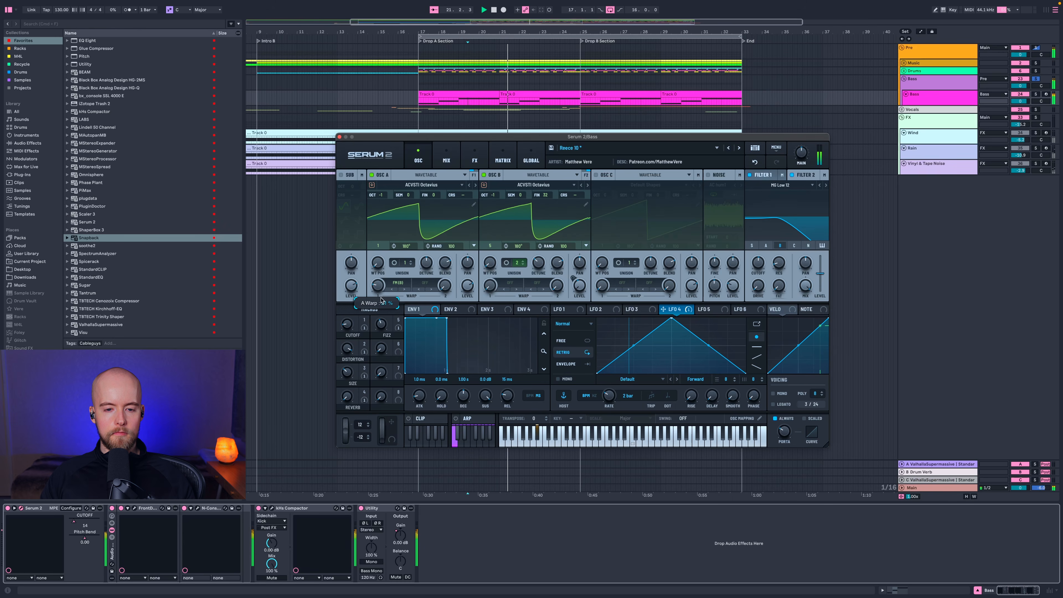
drag(373, 253, 375, 229)
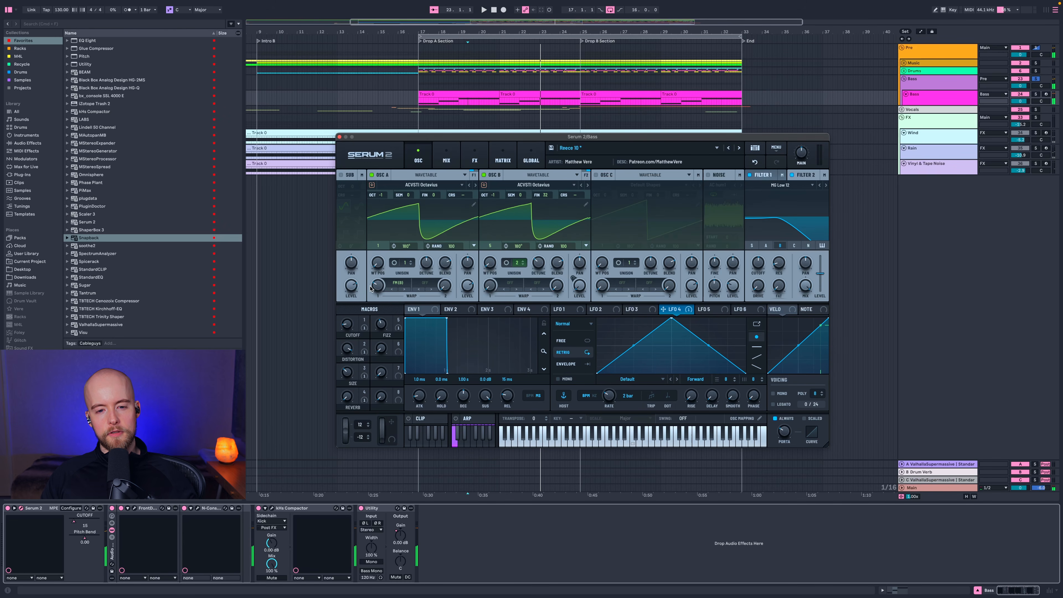
Check the FM source options for oscillator A's warp mode, leaving FM (B) selected.
click(396, 287)
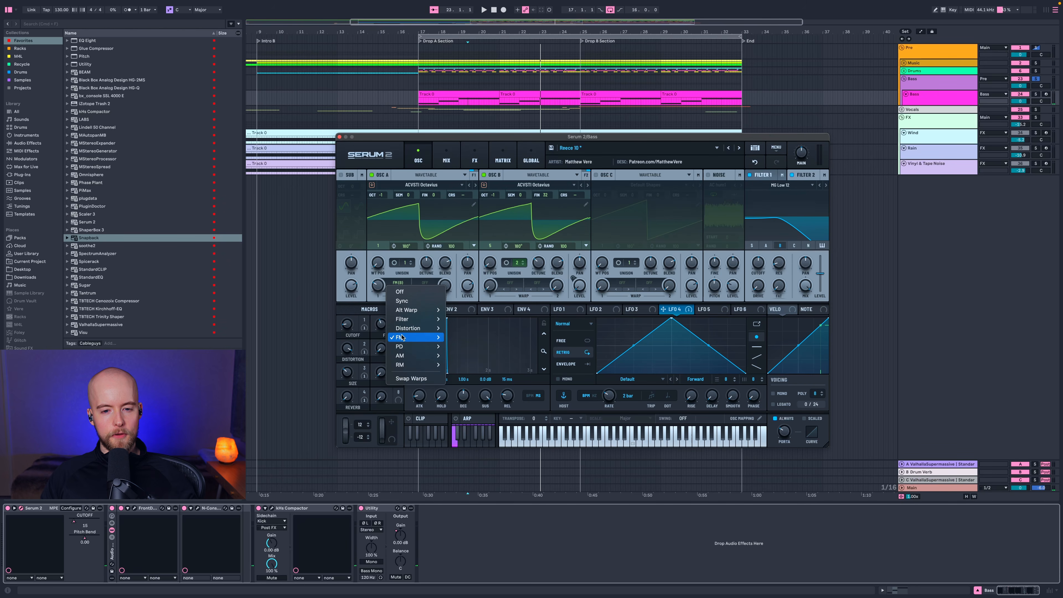
mouse_move(401, 337)
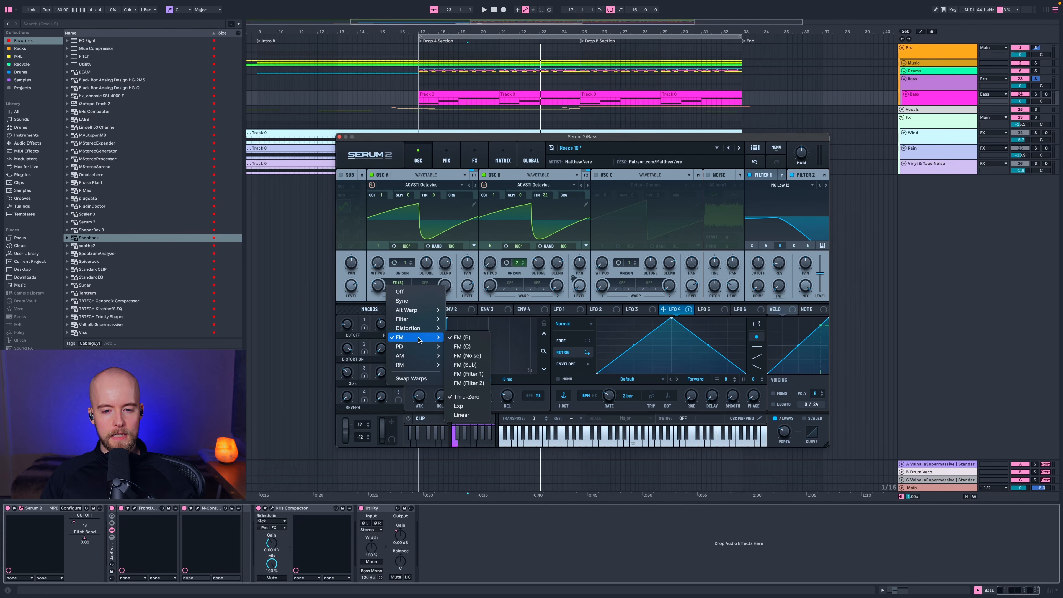
click(476, 273)
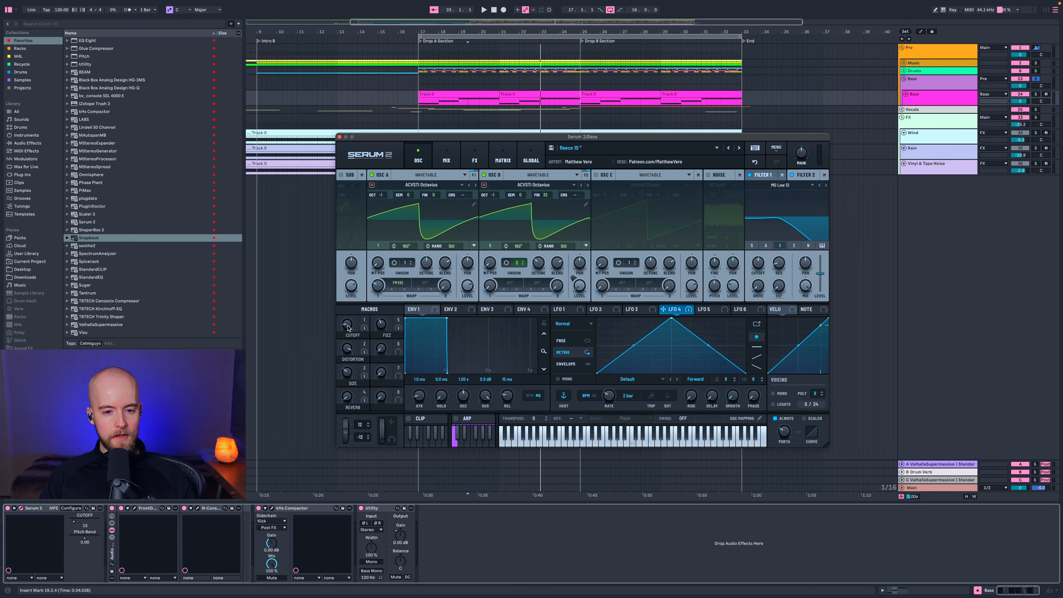
Sweep the CUTOFF macro up and down and move the pitch bend wheel while the bass part plays.
key(space)
drag(347, 327, 348, 317)
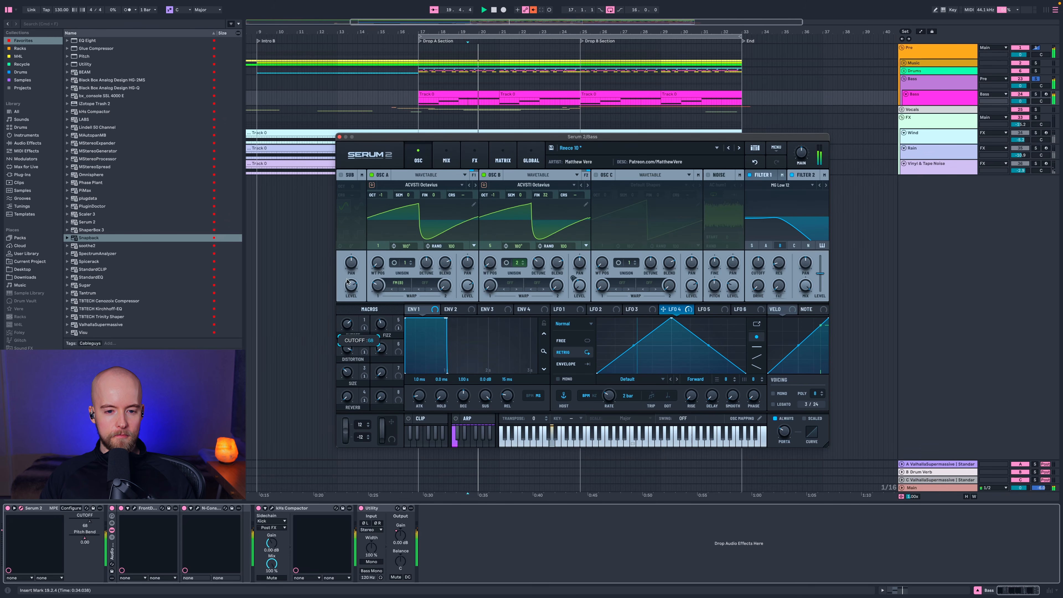
drag(349, 281, 339, 321)
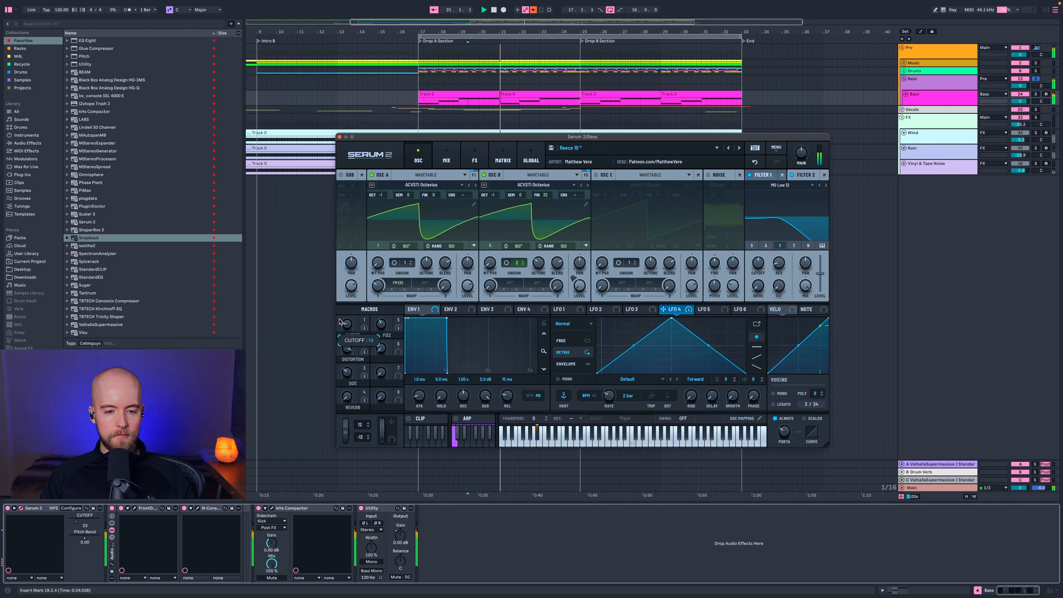
drag(341, 269, 345, 312)
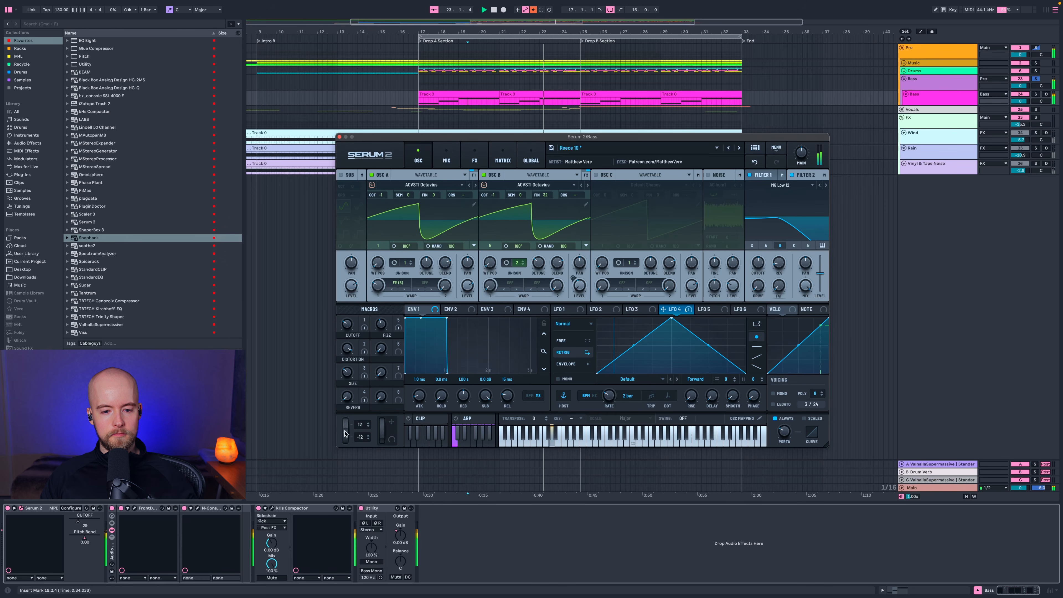
drag(346, 429, 350, 405)
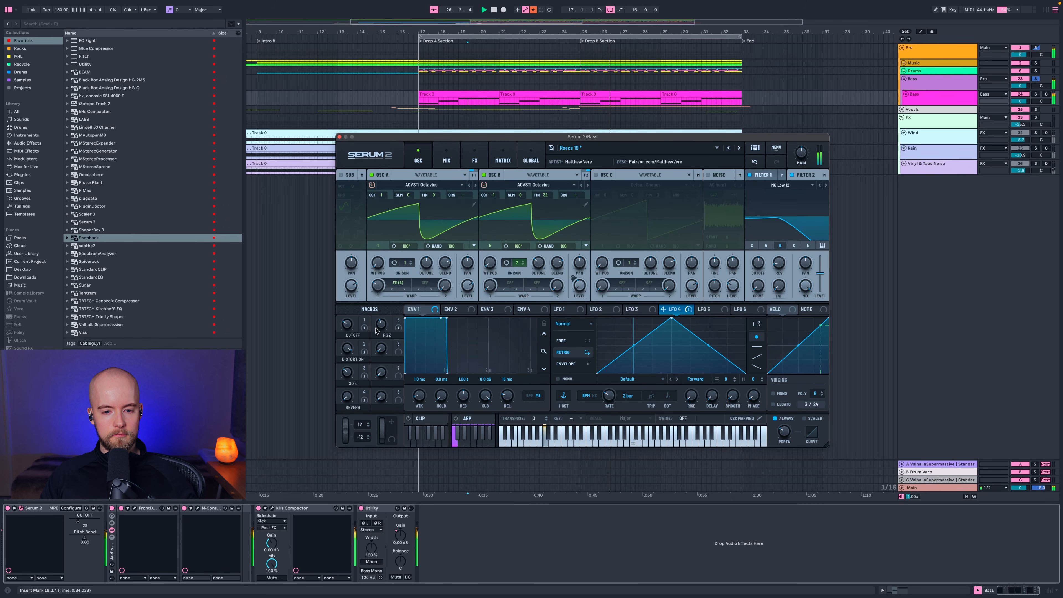
Sweep the bass patch's Distortion macro in Serum 2 during playback and stop the transport.
drag(353, 342, 348, 408)
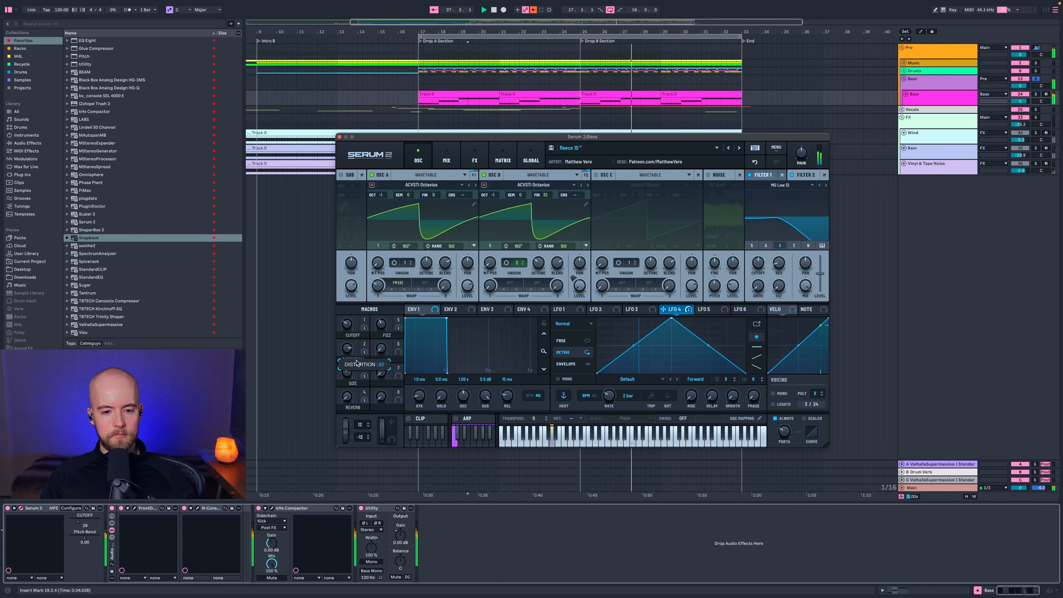
key(space)
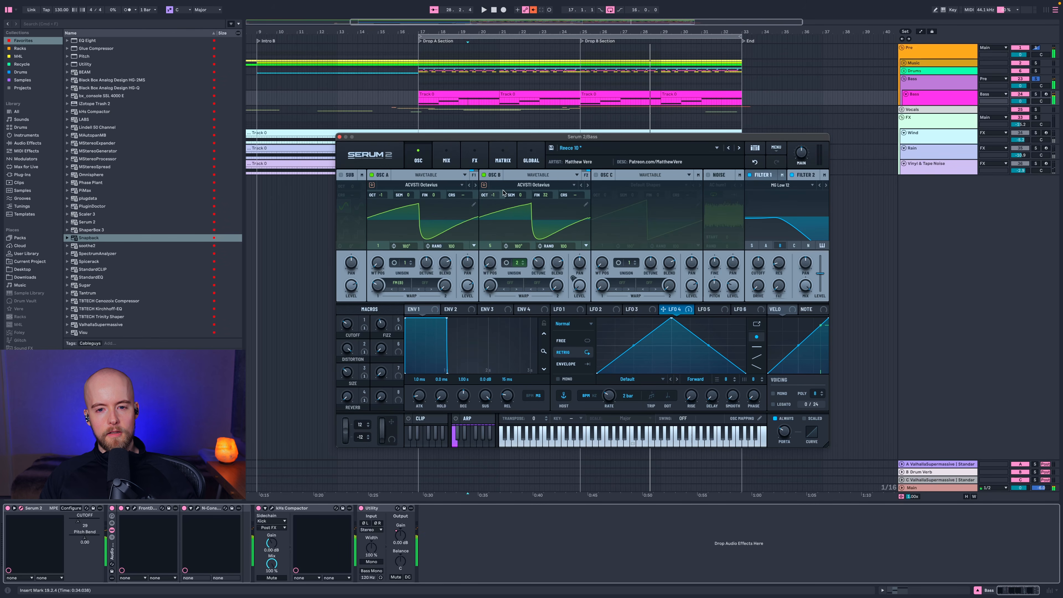
Review the patch's effects chain down to the reverb and audition the Reverb macro during playback.
click(474, 156)
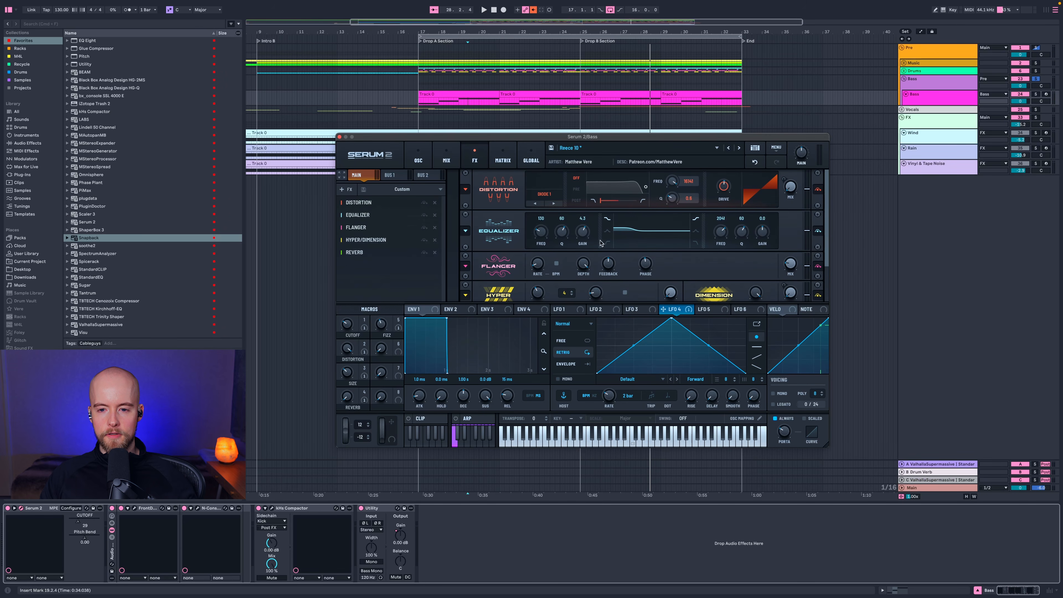
scroll(618, 233, down, 4)
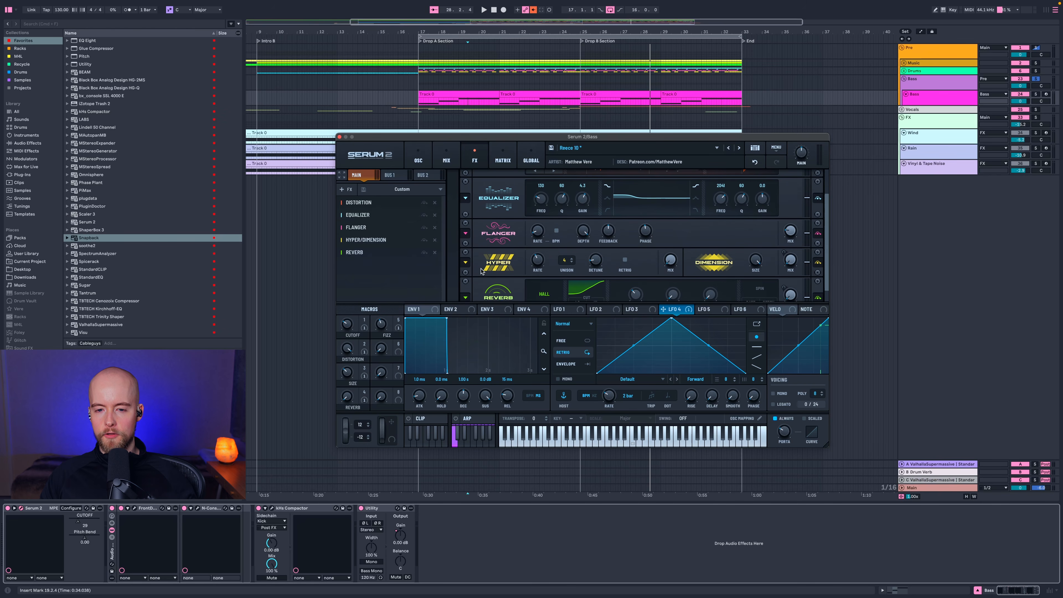
scroll(482, 272, down, 2)
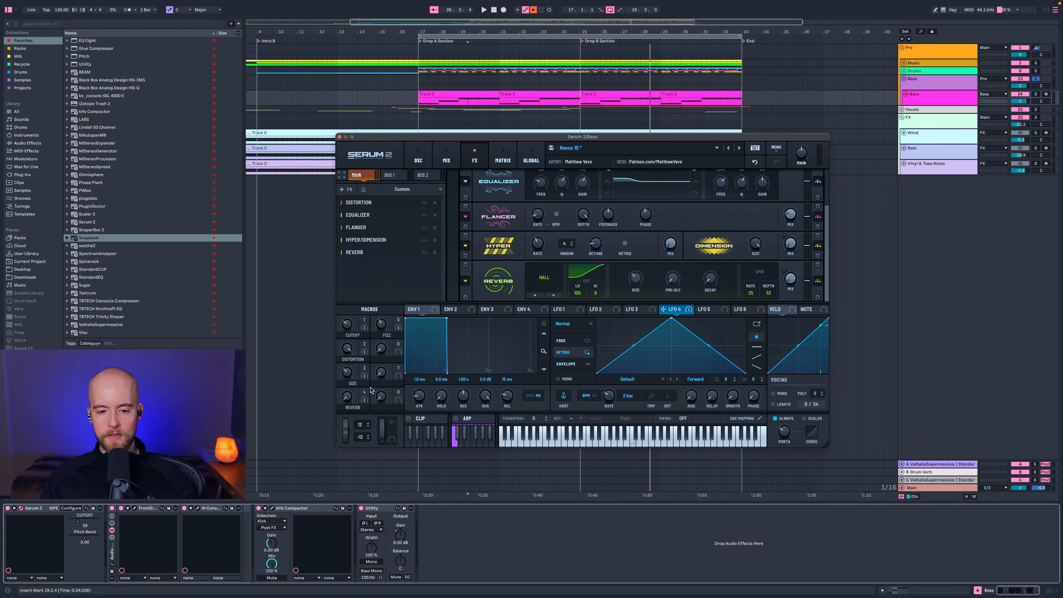
key(space)
drag(349, 397, 357, 342)
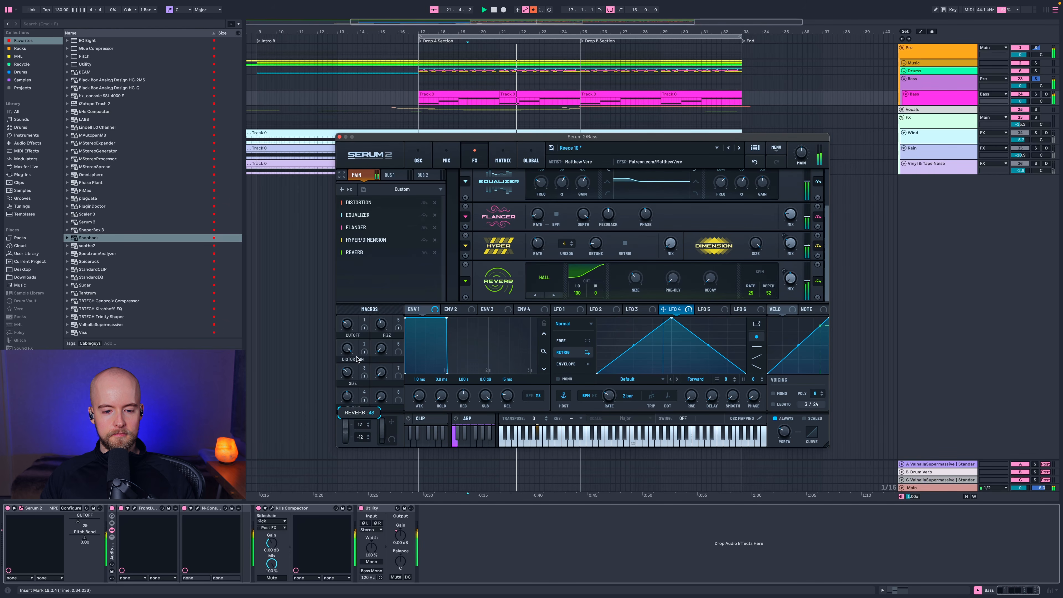
drag(356, 359, 362, 413)
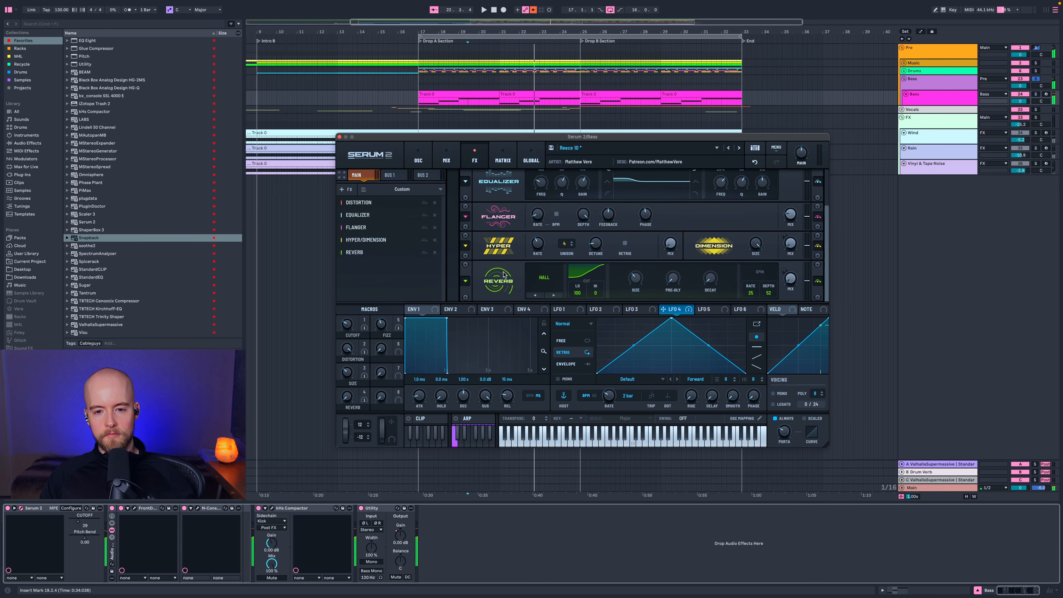
Return Serum 2 to the oscillator page and close its window.
scroll(481, 235, up, 1)
click(410, 154)
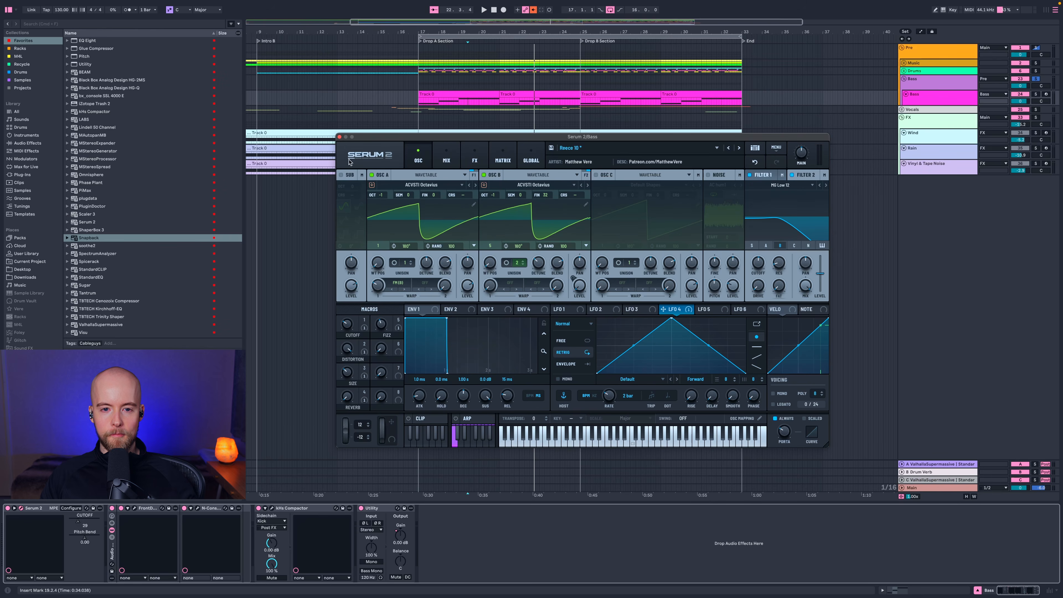
click(340, 137)
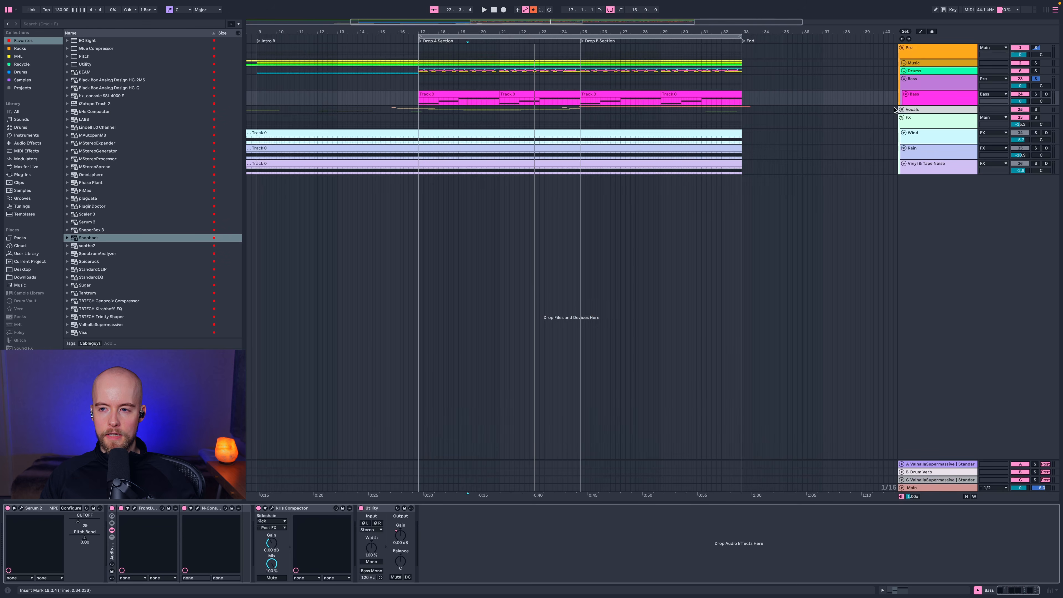
Enlarge the Bass track and display its Serum 2 Cutoff automation in the arrangement.
drag(905, 103, 907, 221)
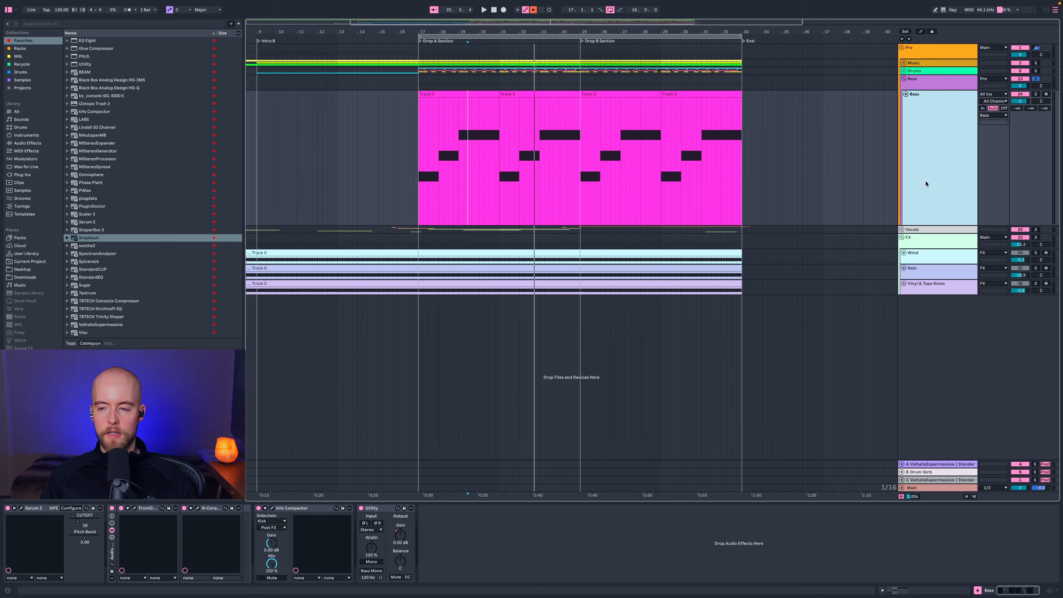
key(a)
click(909, 97)
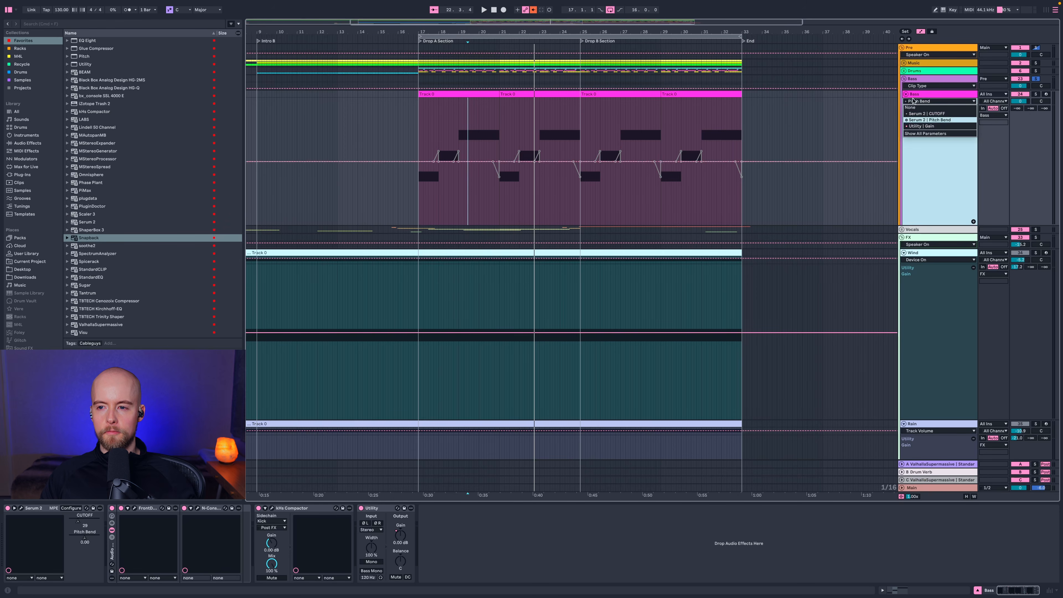
click(914, 102)
click(915, 119)
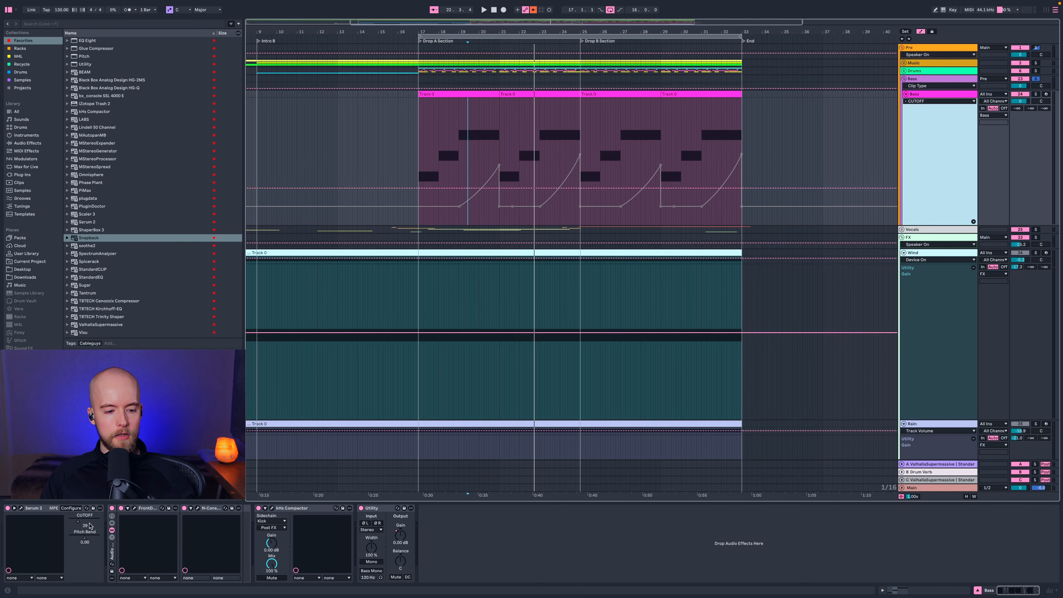
Re-enable the overridden automation for Serum 2's Cutoff and Pitch Bend parameters on the Bass track.
right_click(78, 523)
click(83, 528)
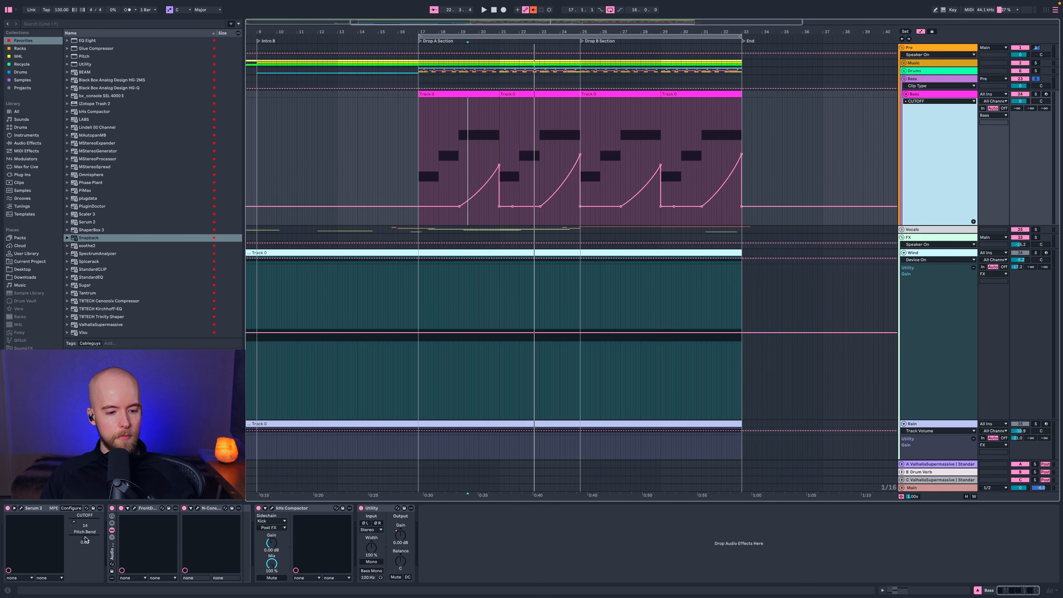
right_click(85, 540)
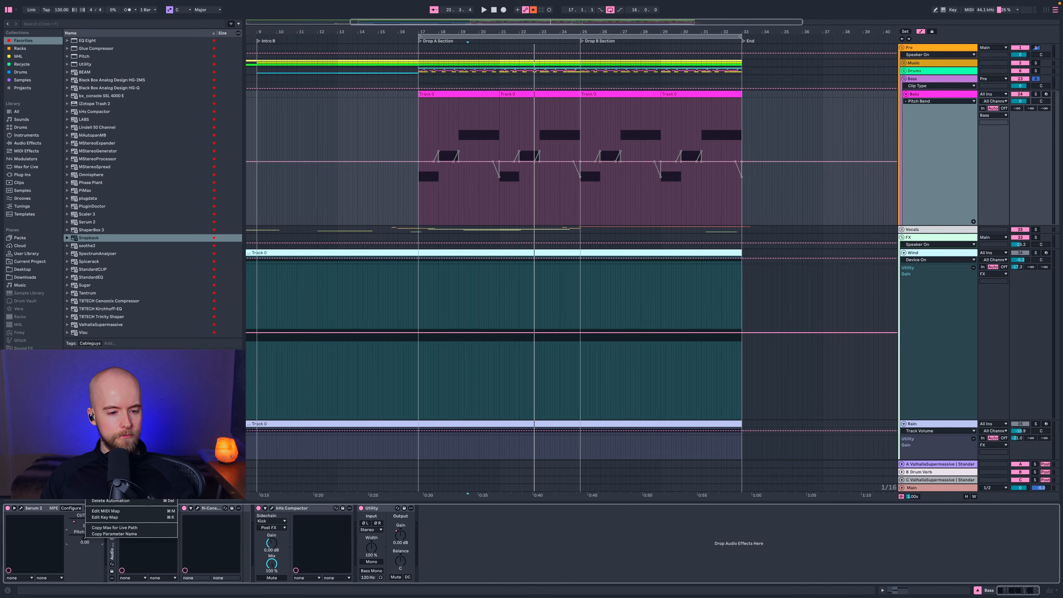
click(108, 494)
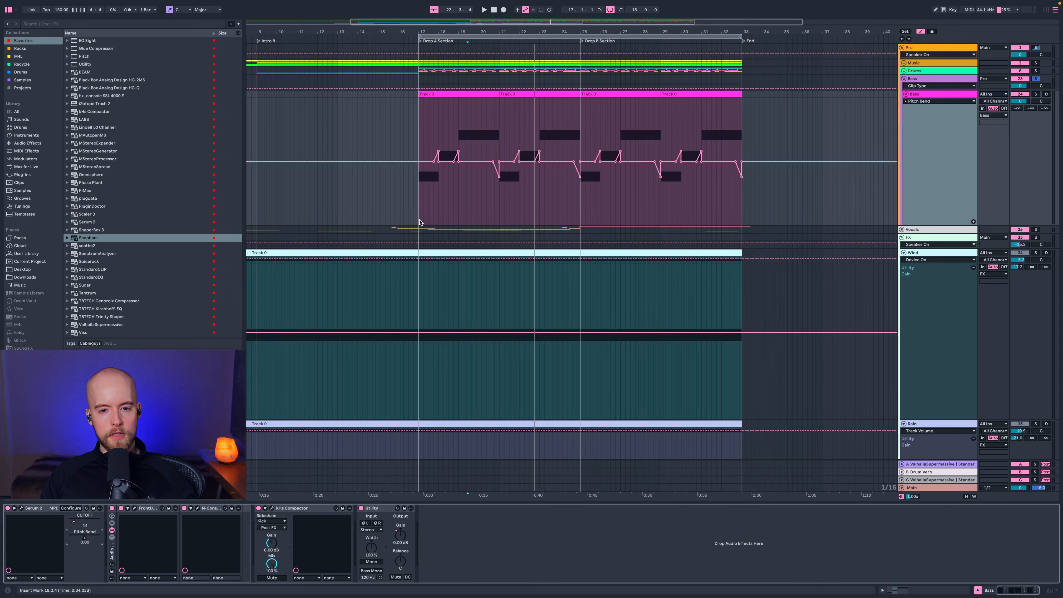
Play the Bass track with its Pitch Bend automation in view from the start of the Drop A section.
drag(538, 32, 546, 99)
click(258, 195)
key(space)
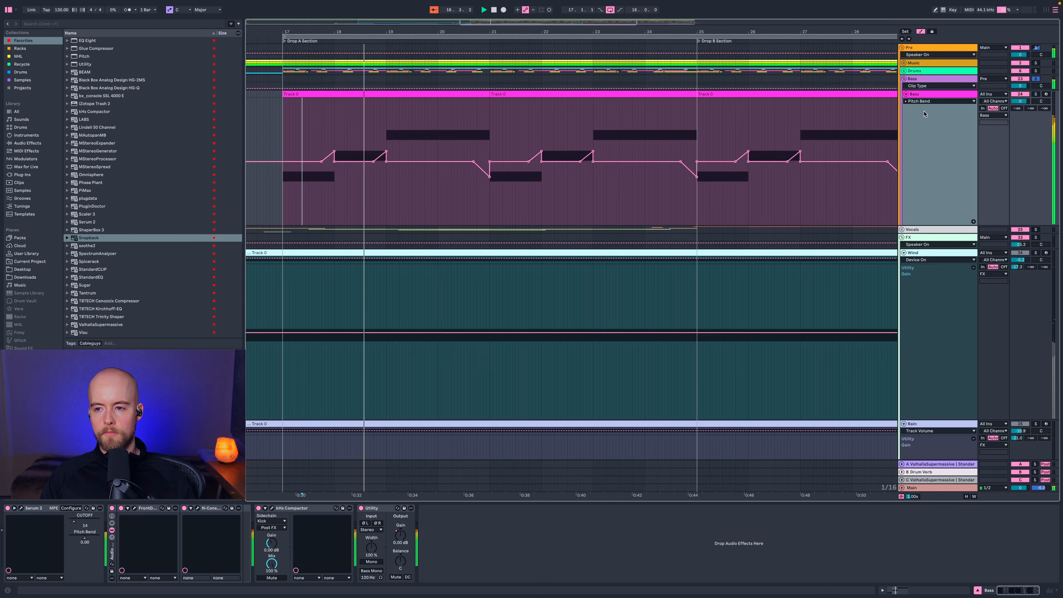
key(space)
Show the Bass track's Cutoff automation and play both of its rising curves in the Drop A section.
click(939, 102)
click(931, 115)
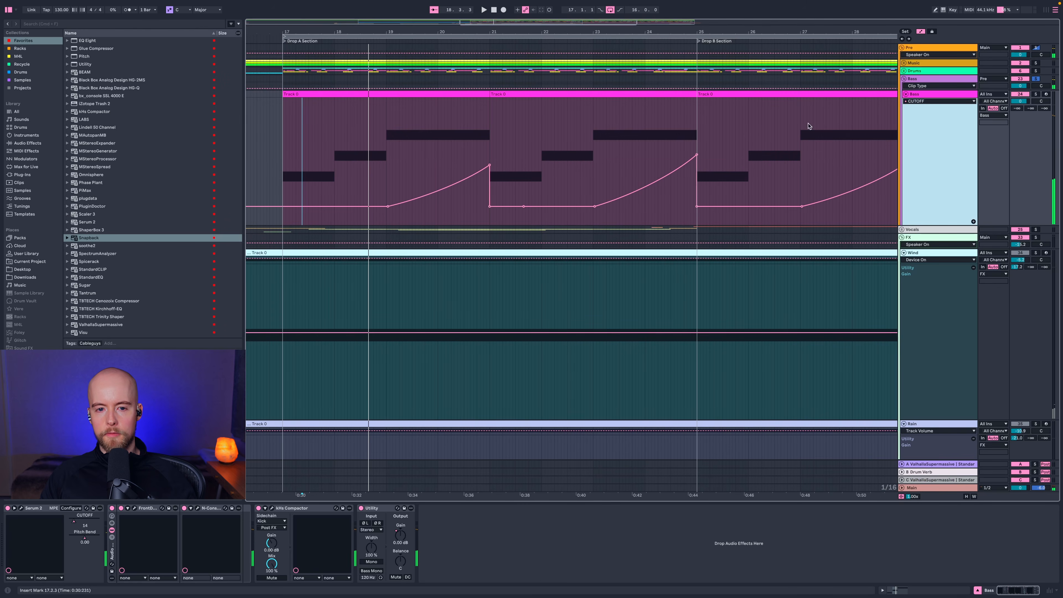
click(383, 170)
key(space)
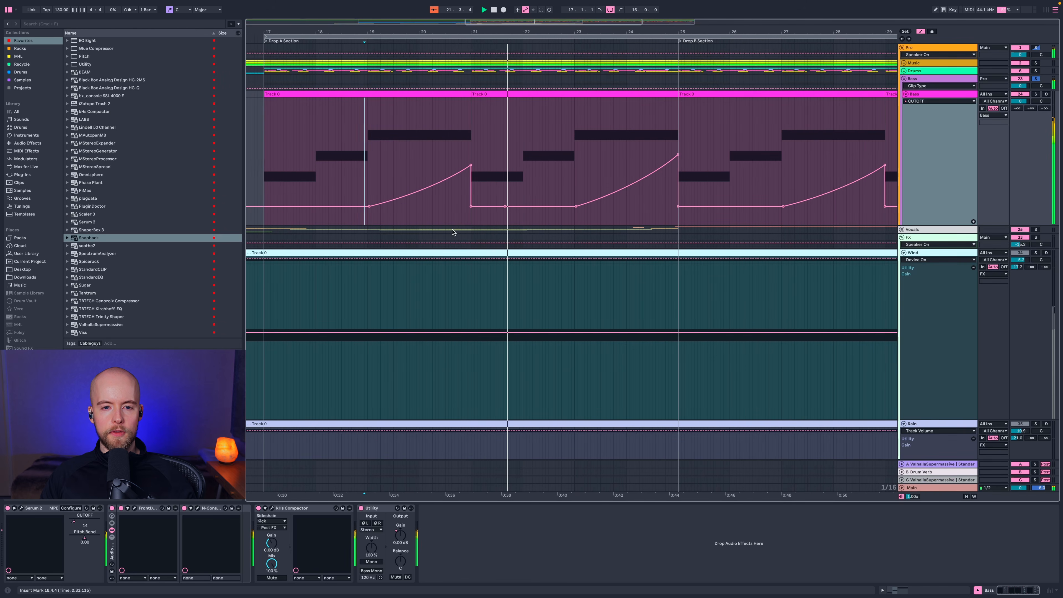
click(562, 170)
scroll(565, 173, right, 1)
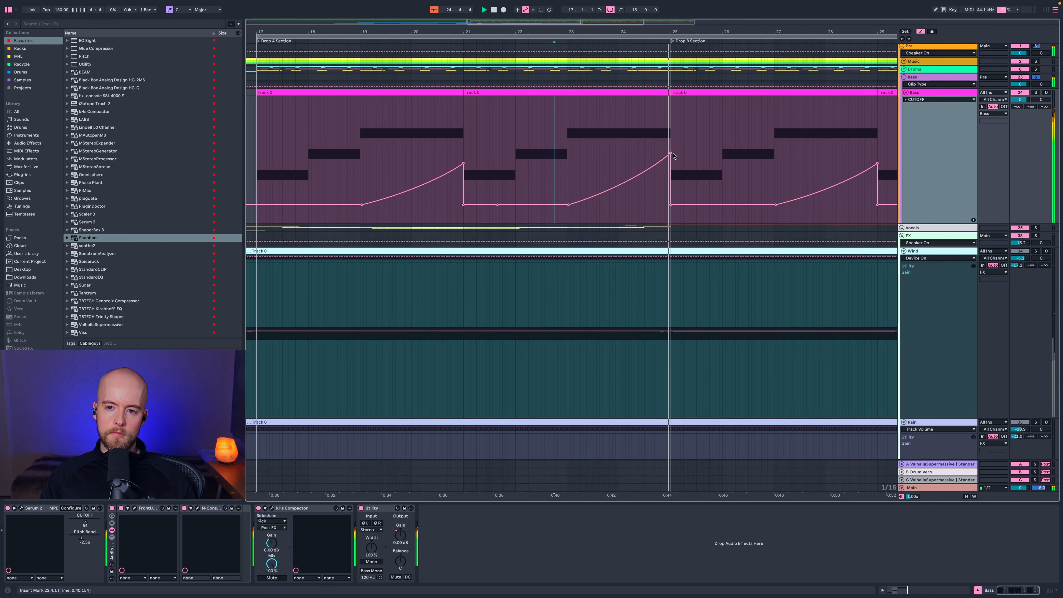
key(space)
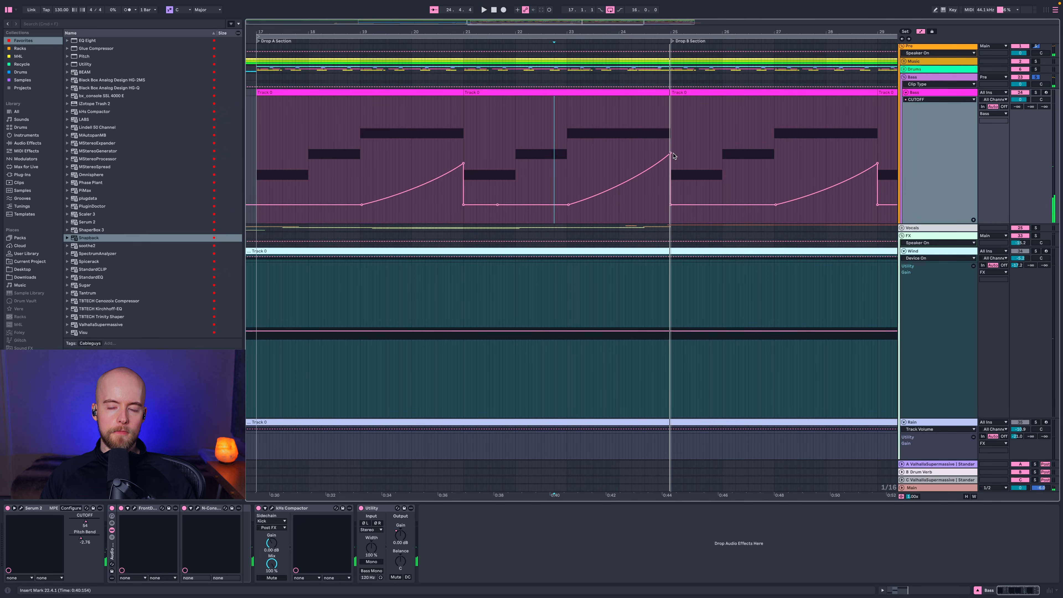
Show the Bass track's Pitch Bend automation and highlight the bends around the second note, from 17.3.2 to 19.1.3.
click(933, 100)
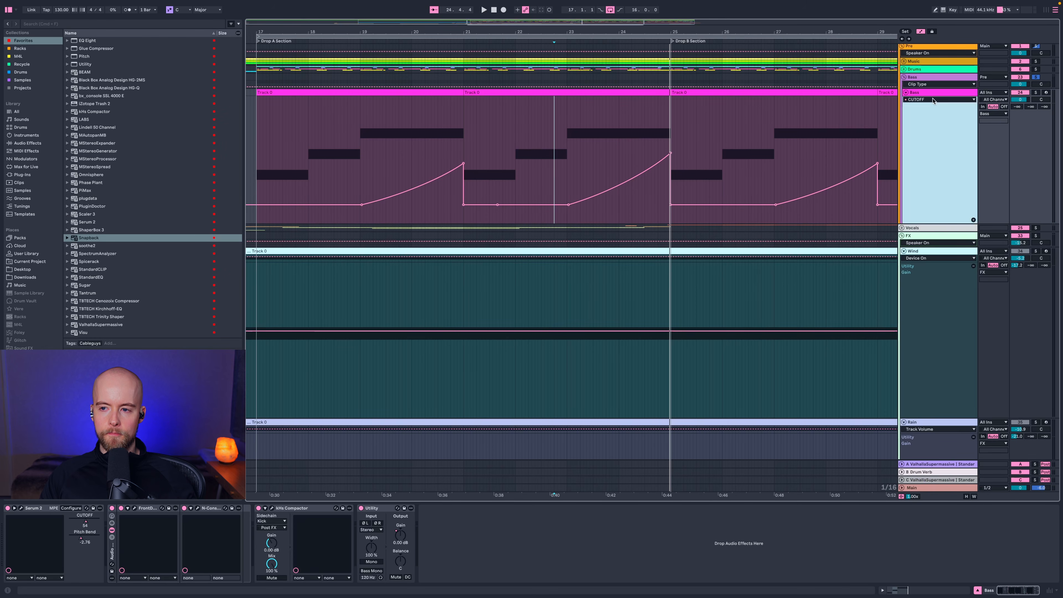
click(929, 119)
scroll(675, 164, left, 2)
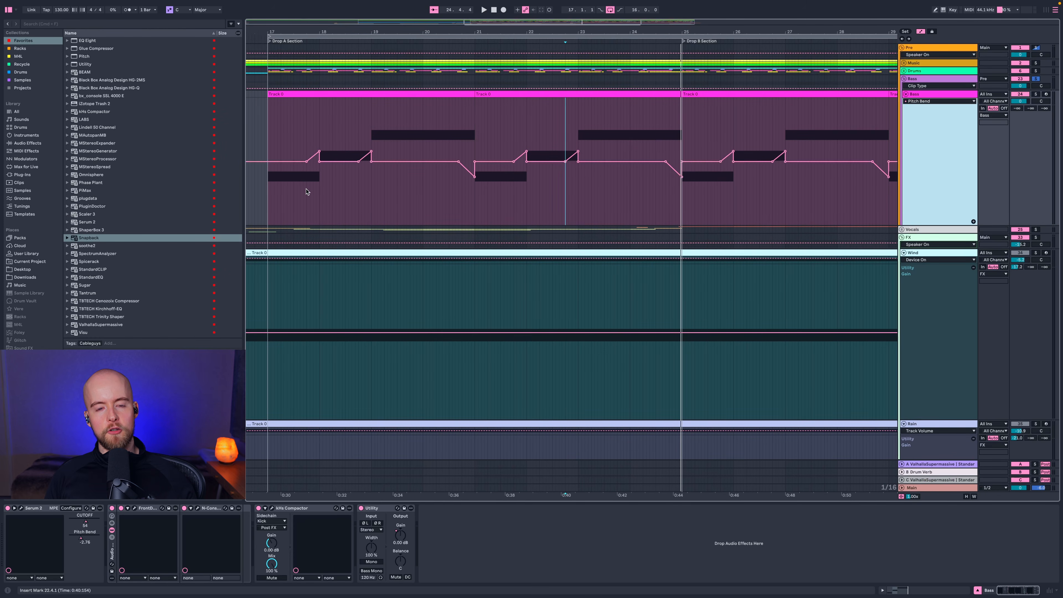
click(297, 191)
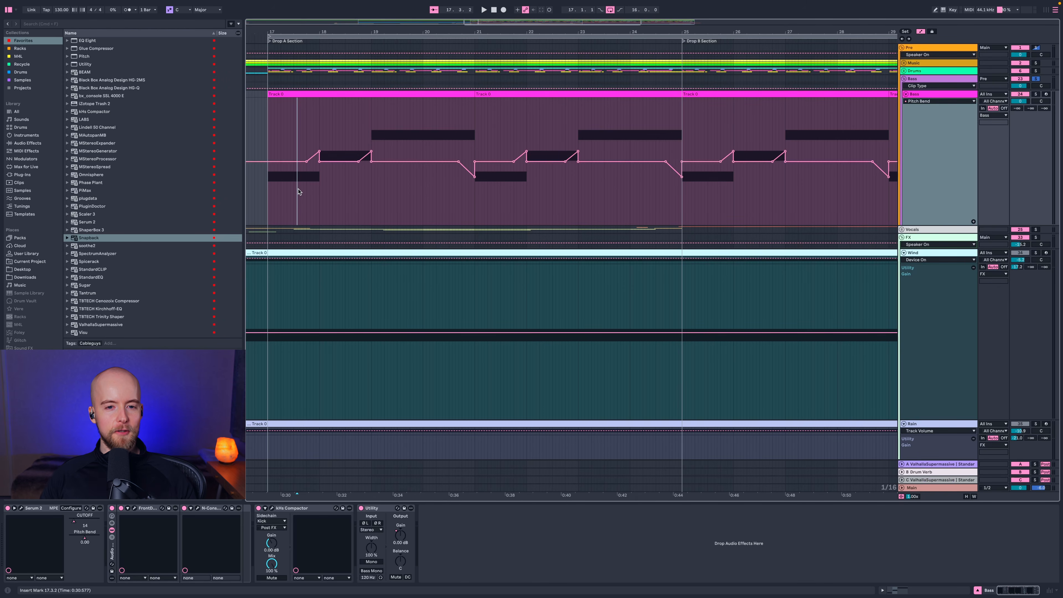
drag(298, 191, 378, 192)
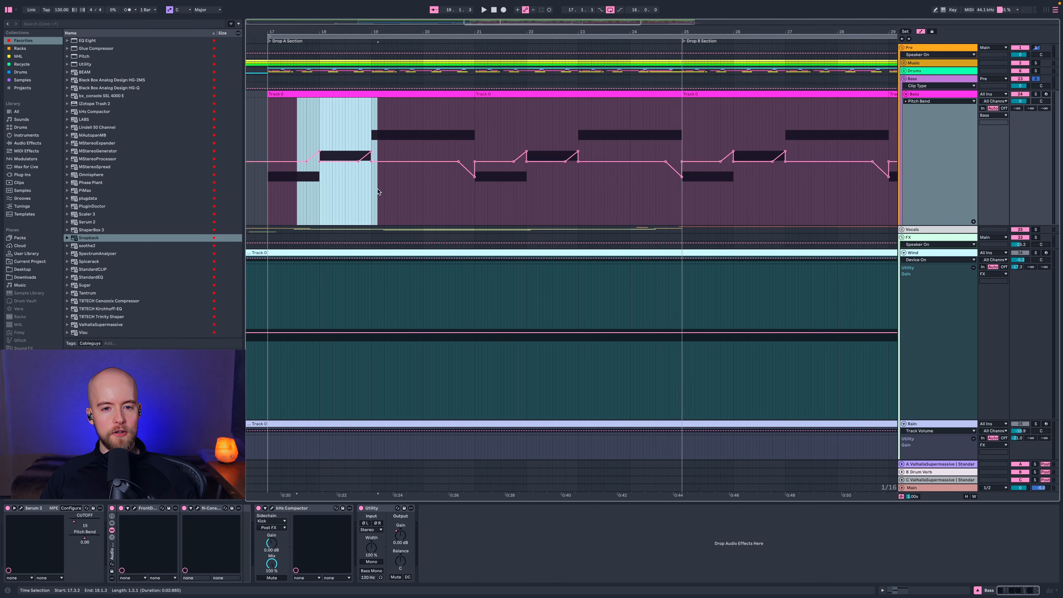
Play the bass pitch bends from 17.2.3 and again from 20.2.3.
click(287, 197)
key(space)
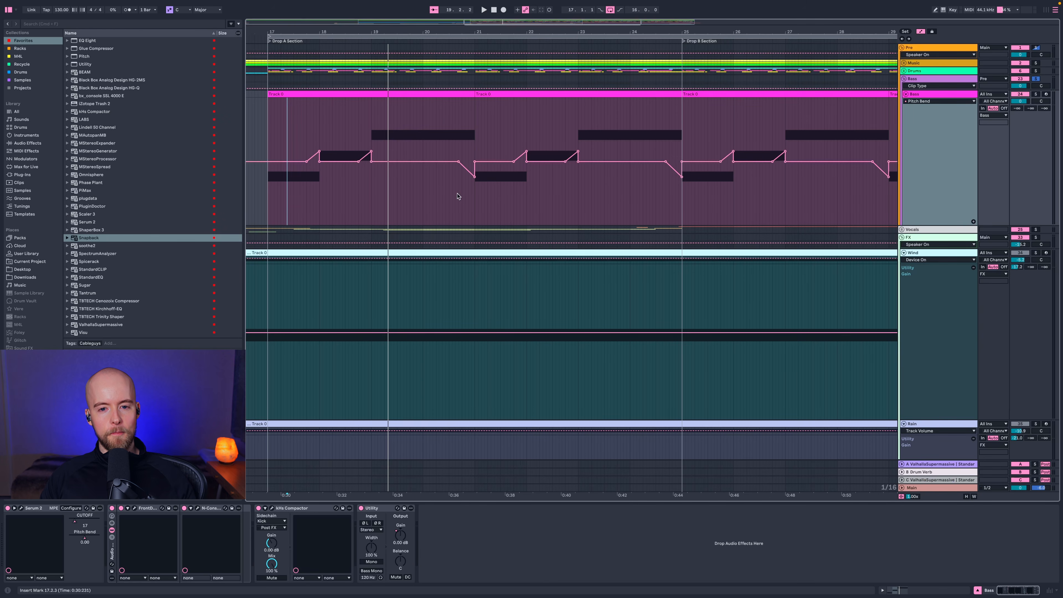
key(space)
click(443, 188)
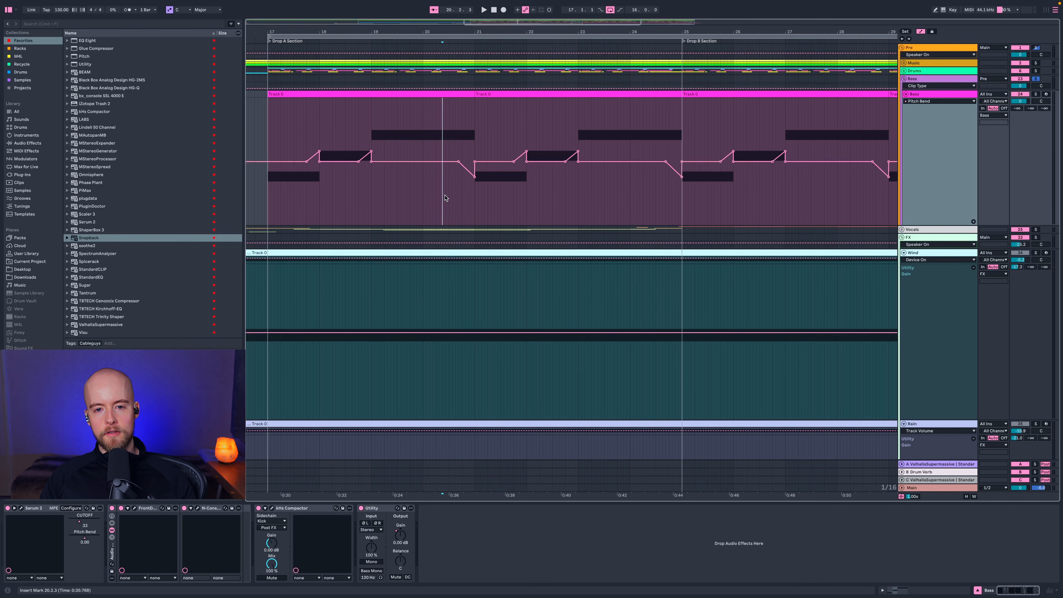
key(space)
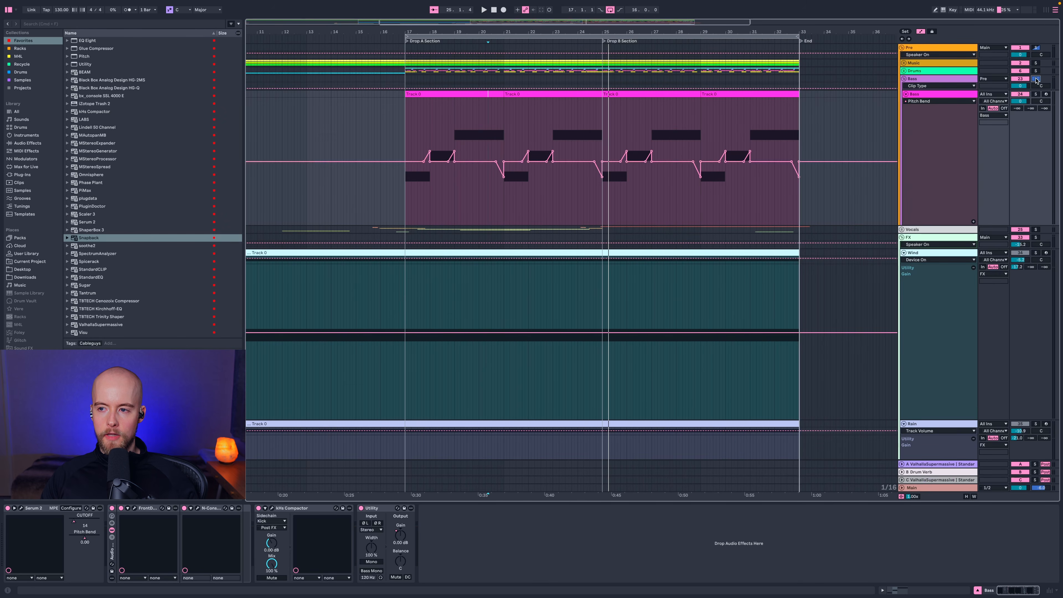
Hide the automation lanes and open the StandardCLIP plug-in on the Bass group.
click(952, 81)
key(a)
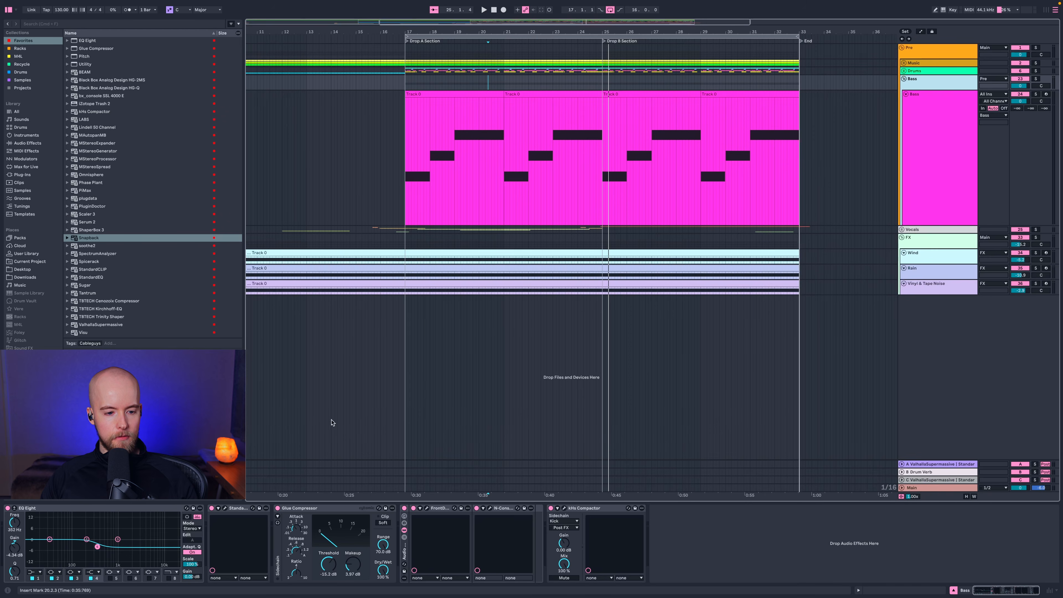
click(97, 513)
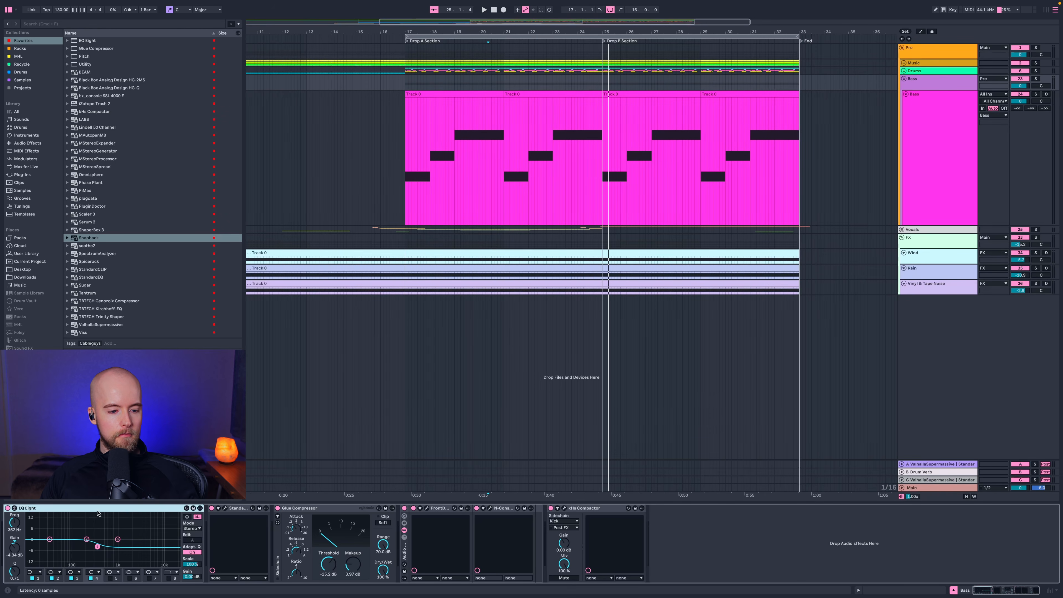
click(224, 508)
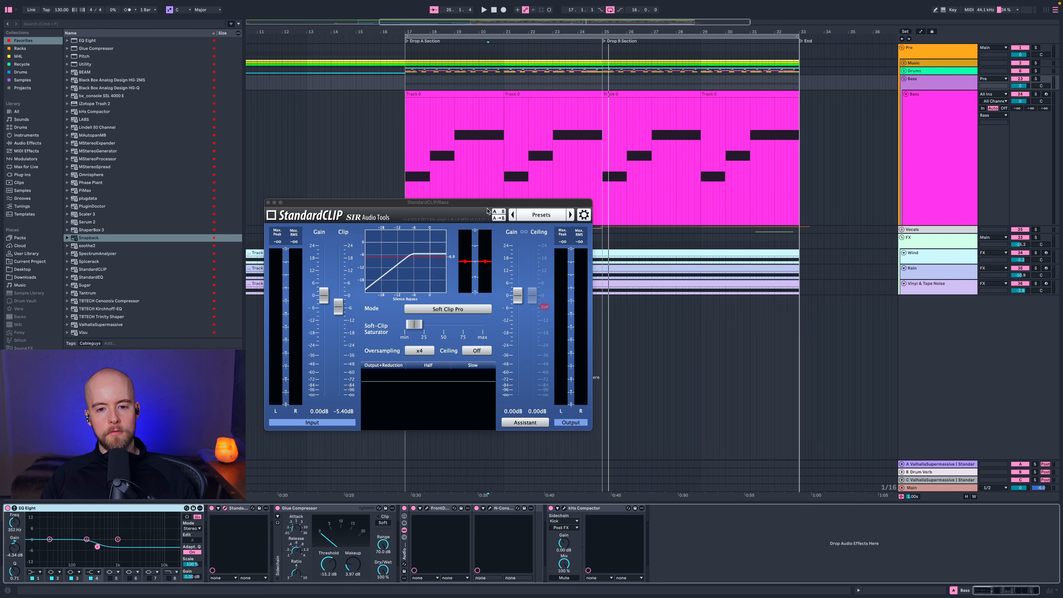
Set StandardCLIP's clip level to -6.20 dB while the bass plays.
drag(487, 208, 535, 213)
key(space)
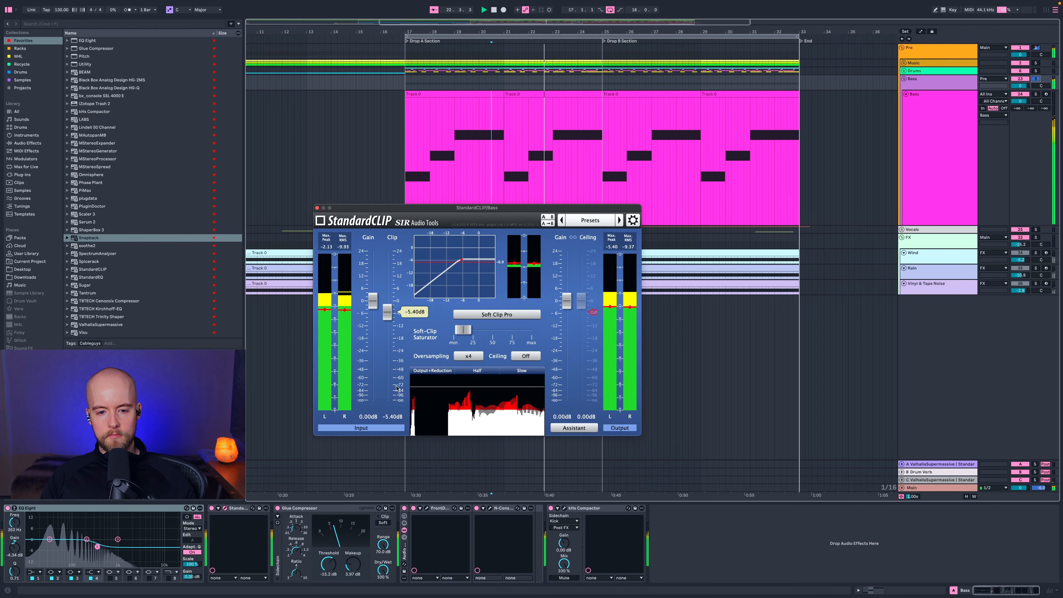
drag(387, 311, 390, 302)
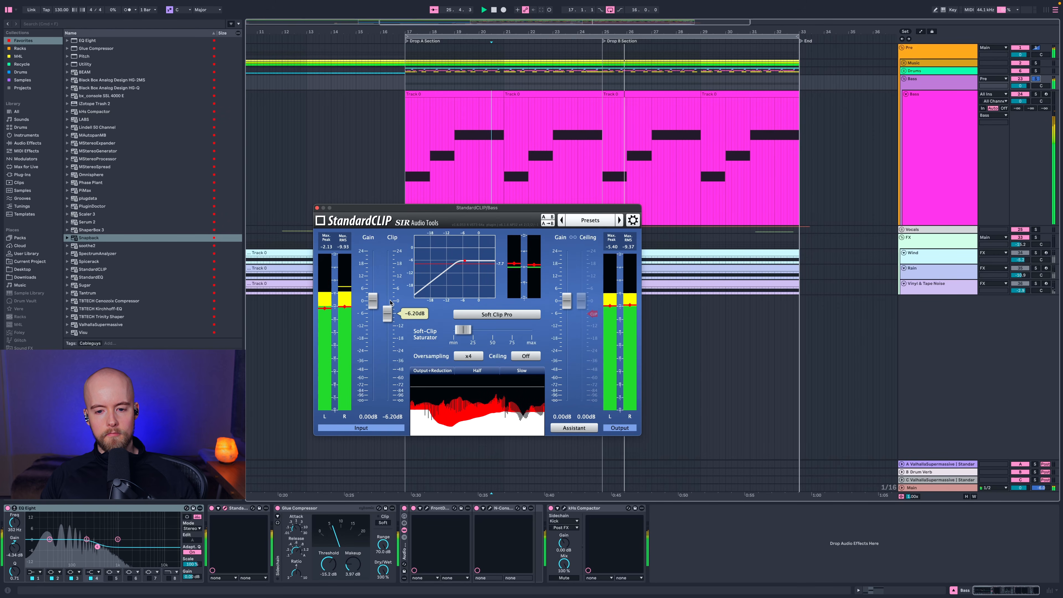
key(space)
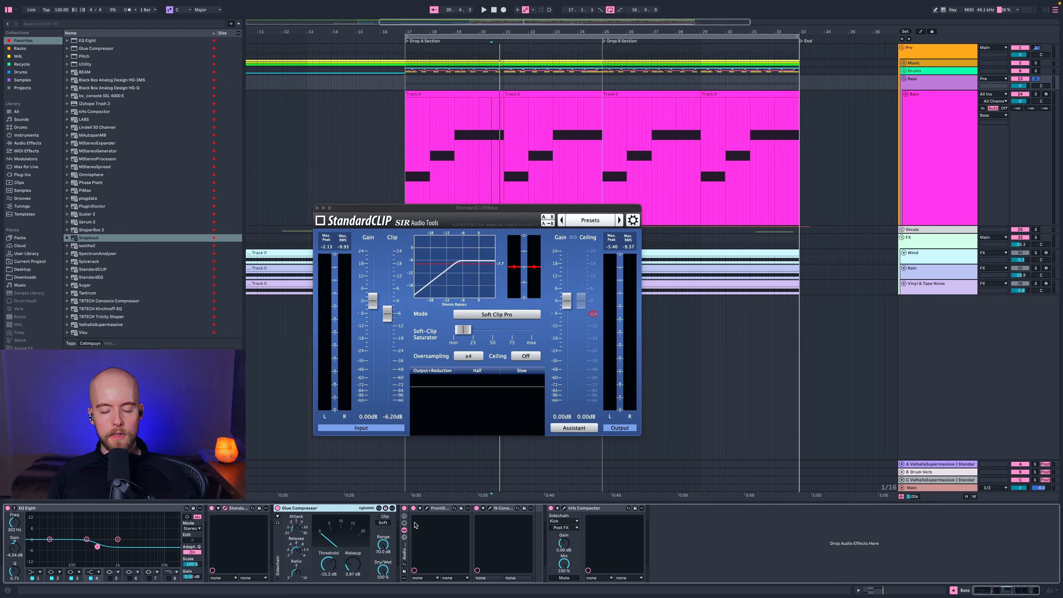
Open the Bass group's kHs Compactor and close the StandardCLIP window.
click(563, 508)
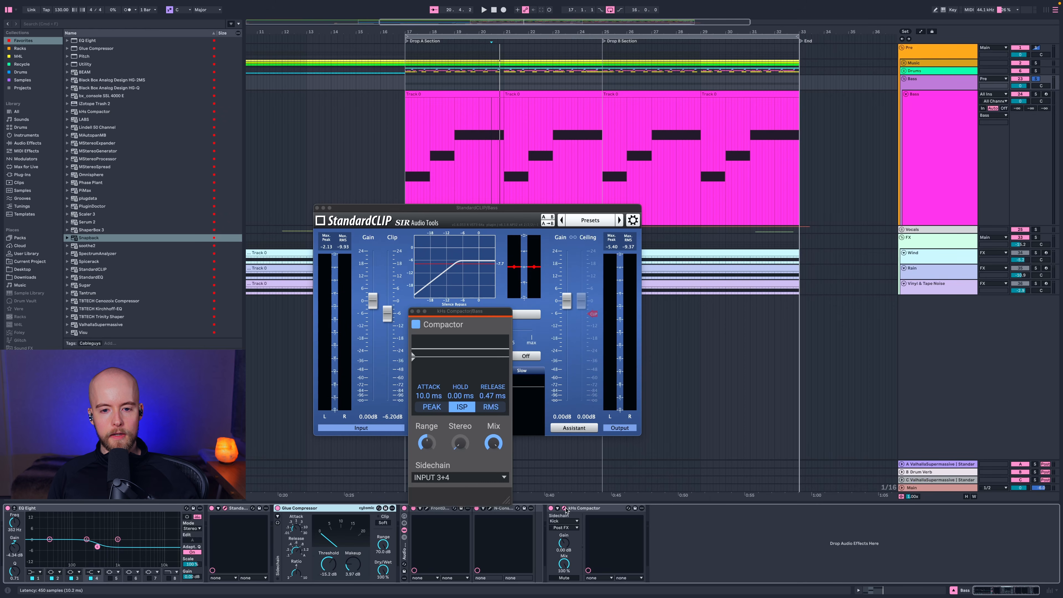
click(317, 208)
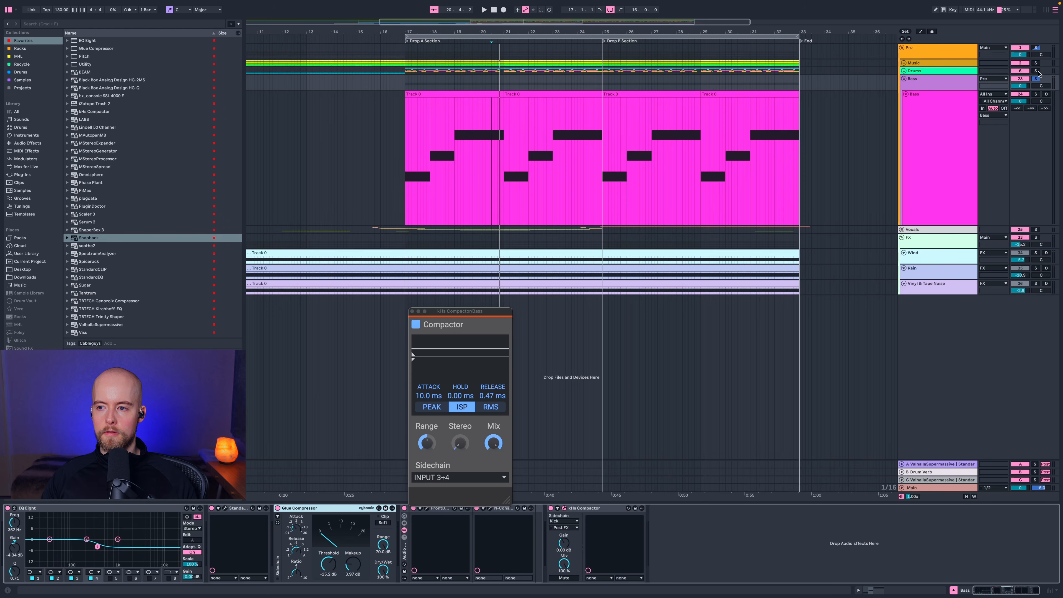
Solo the Drums group alongside the Bass group and play both to watch the kHs Compactor's sidechain ducking.
click(1036, 71)
click(949, 84)
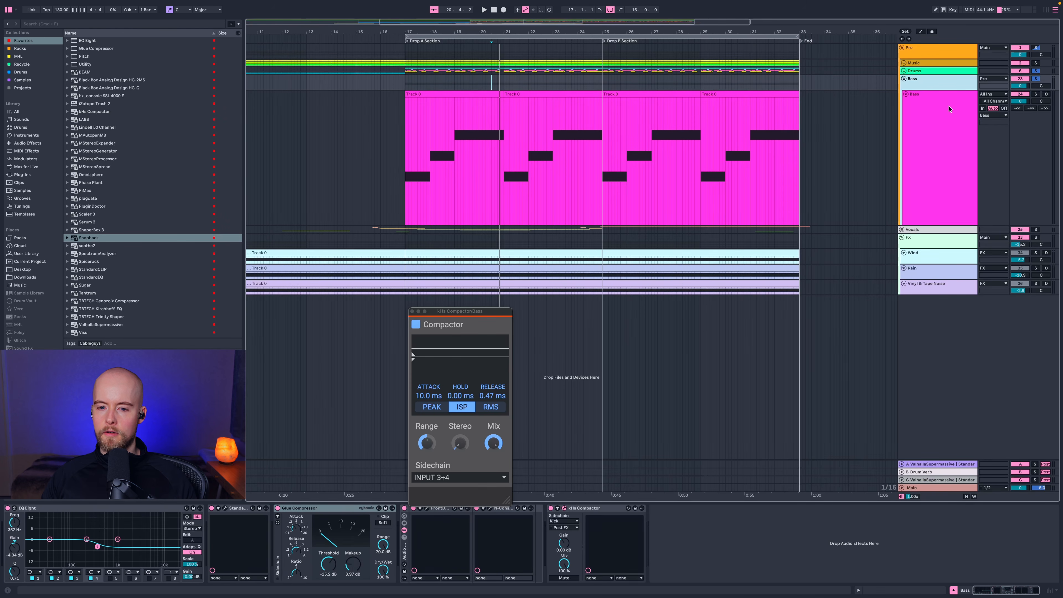
key(space)
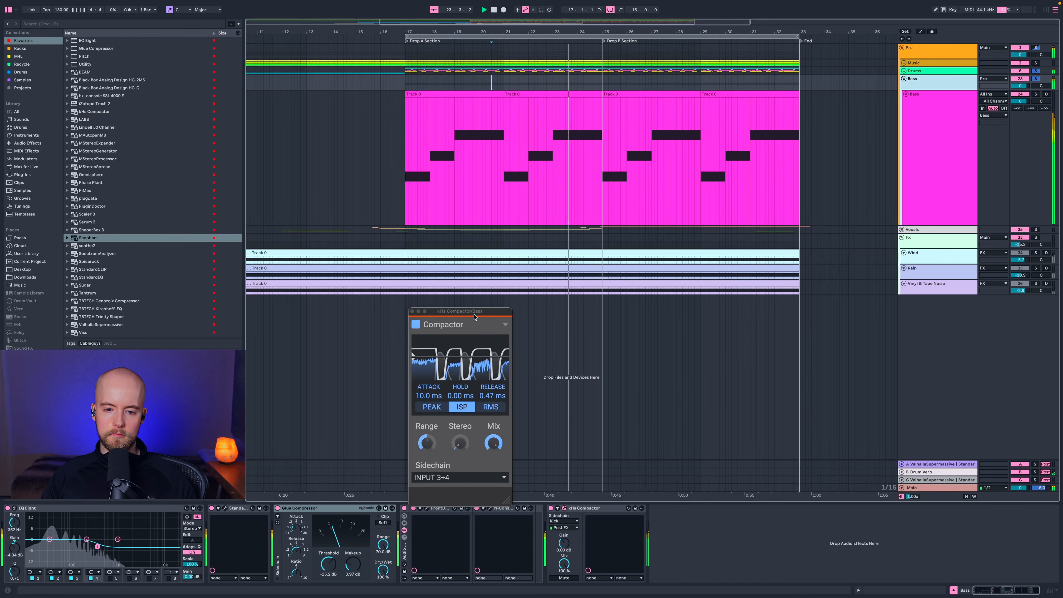
drag(473, 314, 570, 248)
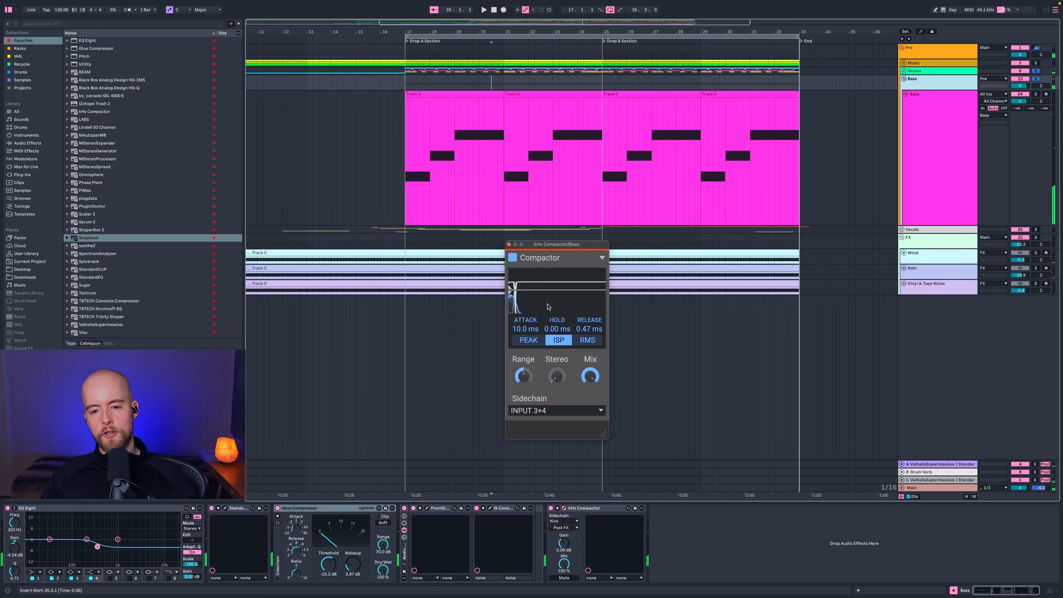
Play the drums and bass again, toggle the kHs Compactor to compare its effect, and close its window.
key(space)
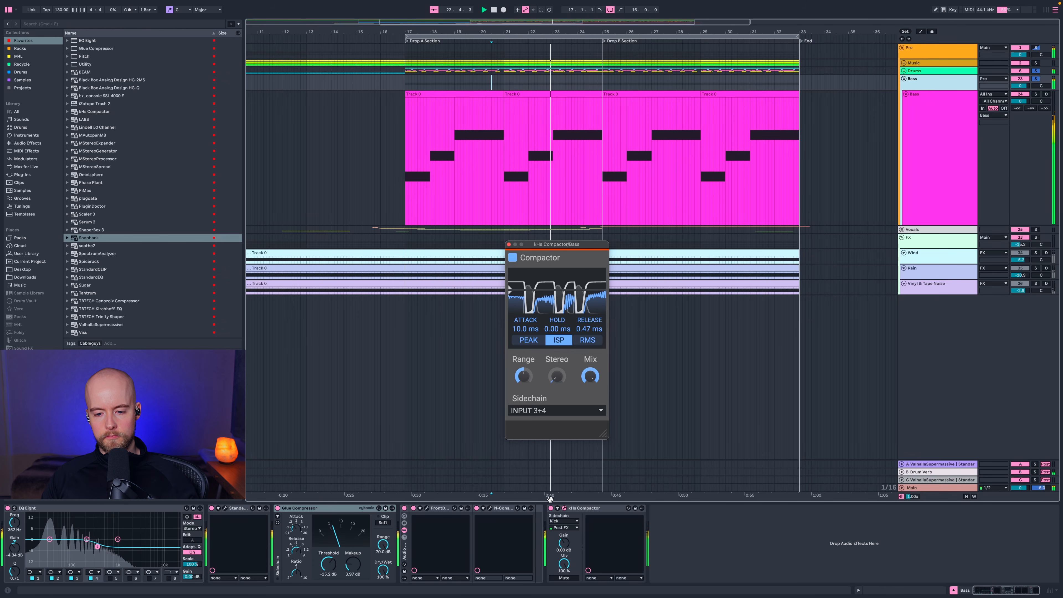
click(551, 508)
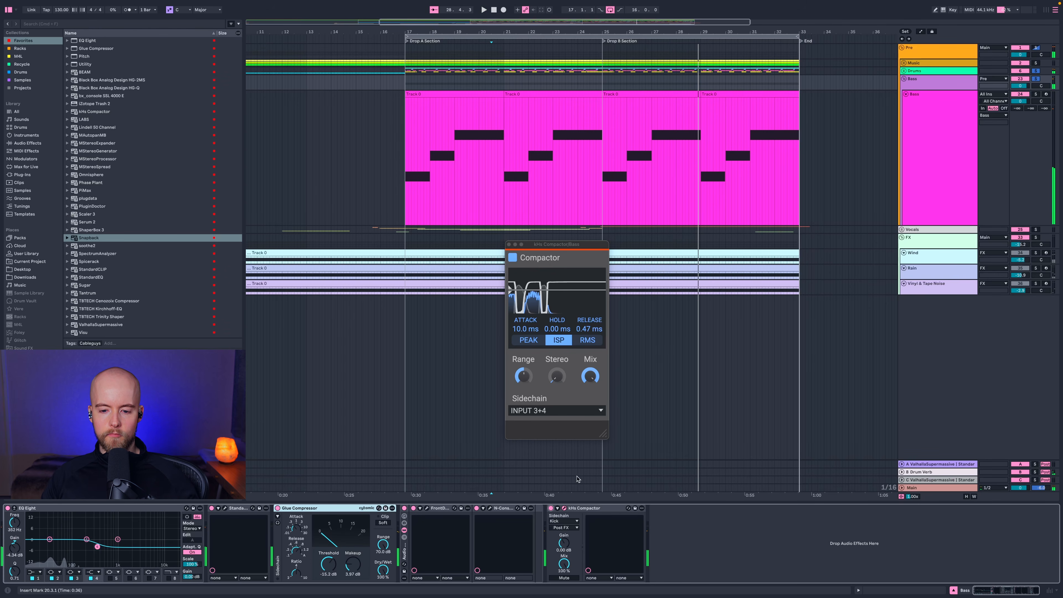
click(564, 508)
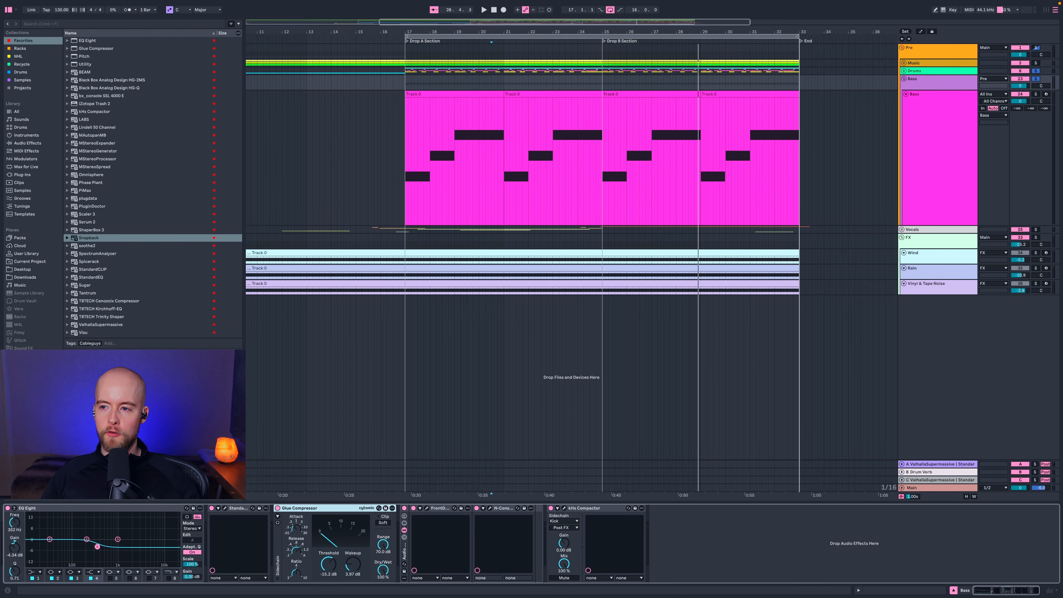
Unsolo and fold the Bass group, and unfold the Vocals group with its devices shown.
click(1037, 78)
click(903, 78)
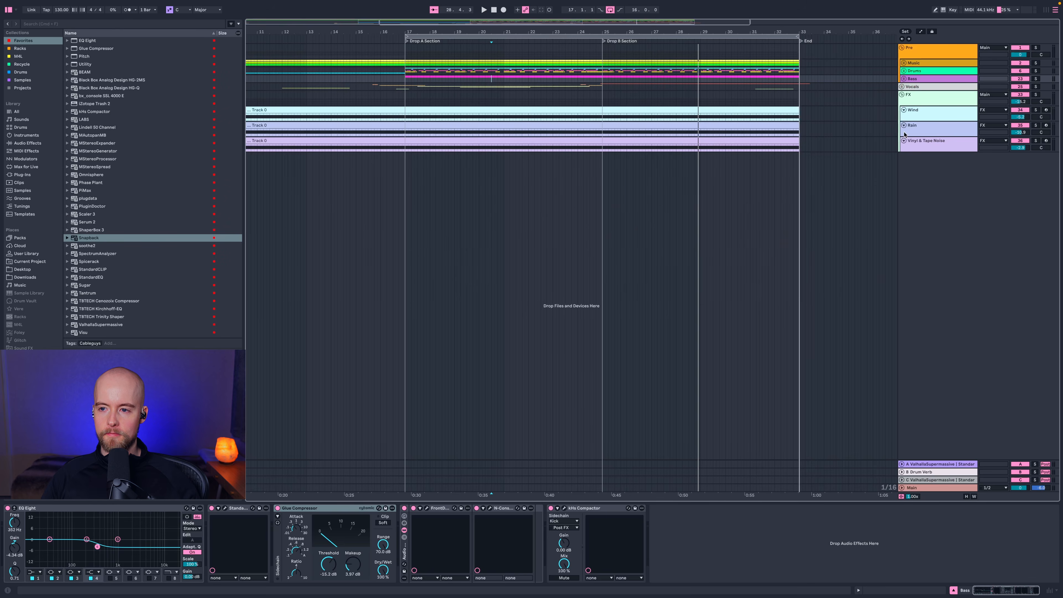
click(902, 87)
click(915, 88)
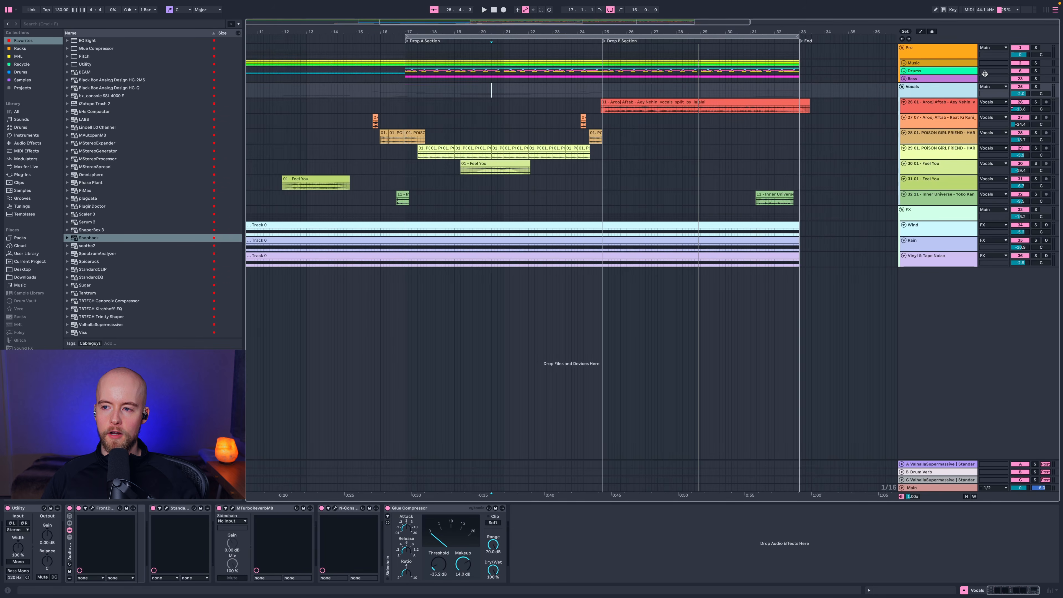
Solo the Vocals group and enlarge all seven of its vocal tracks in the arrangement.
click(936, 106)
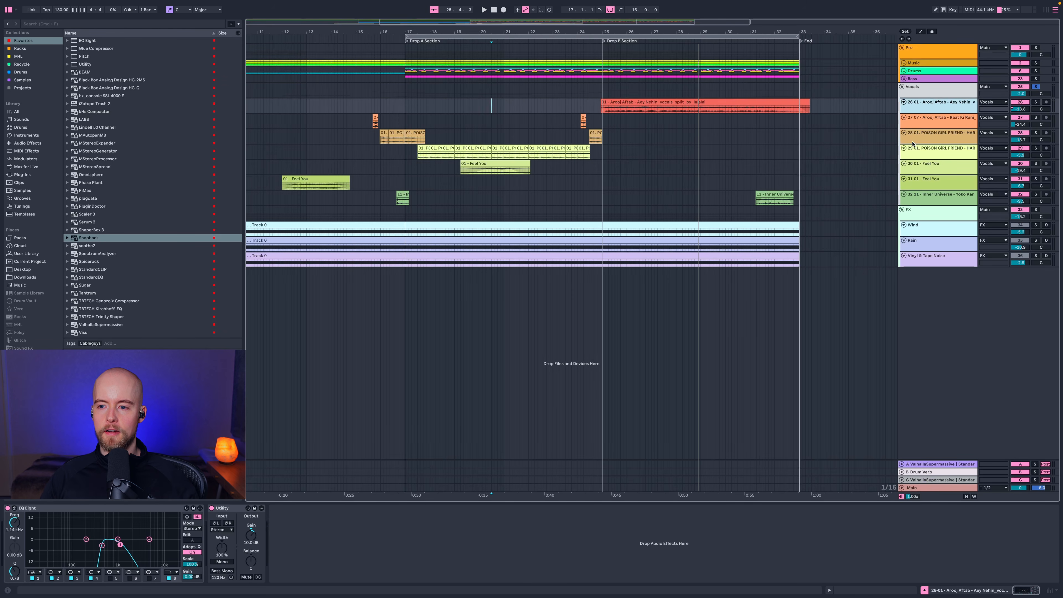
shift+click(922, 195)
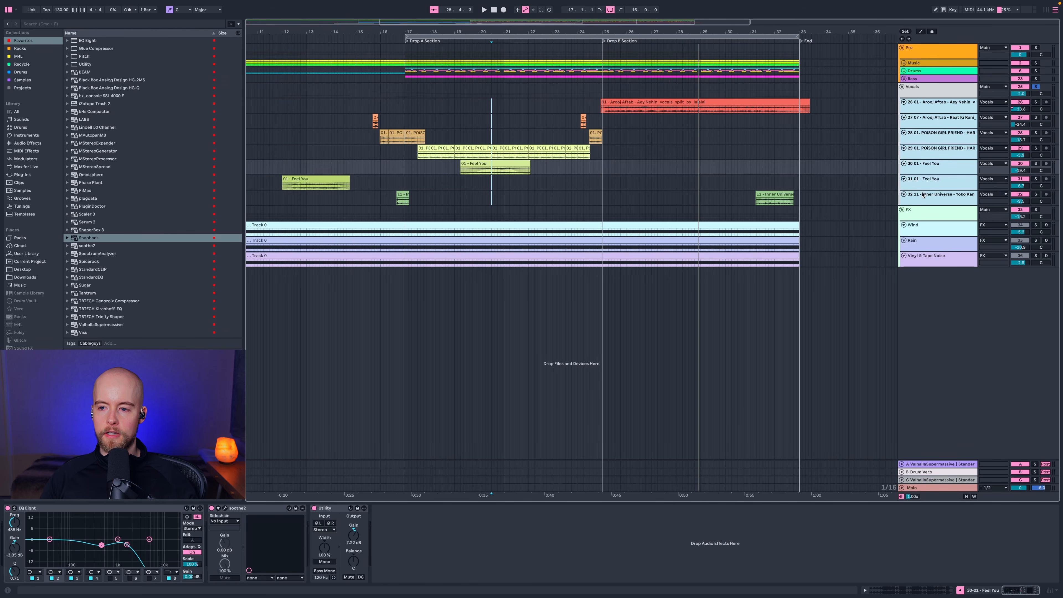
key(h)
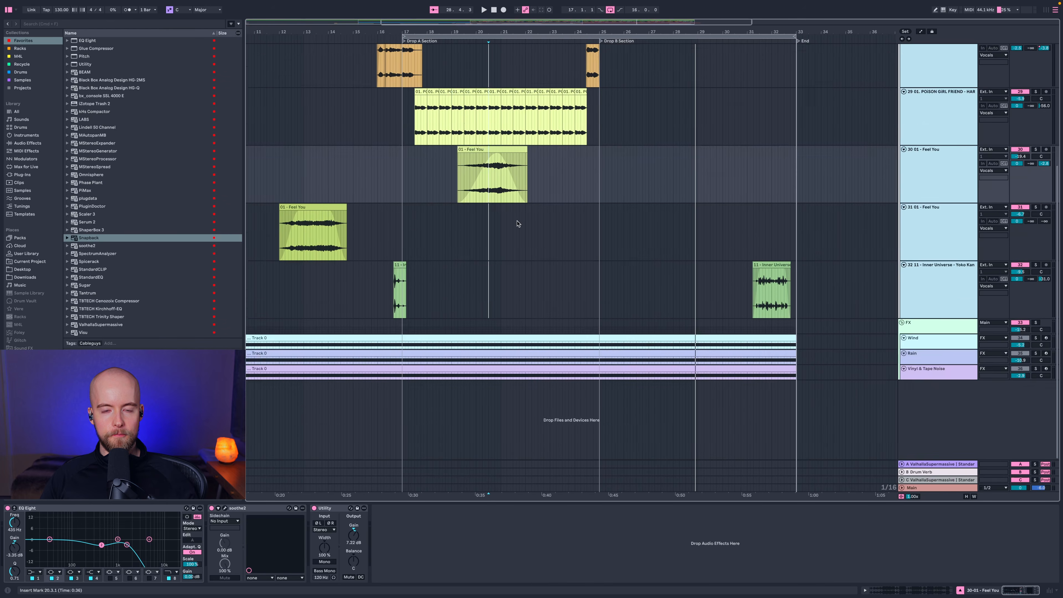
Play the soloed vocals from 7.1.4, just before the Intro B section.
scroll(518, 224, left, 5)
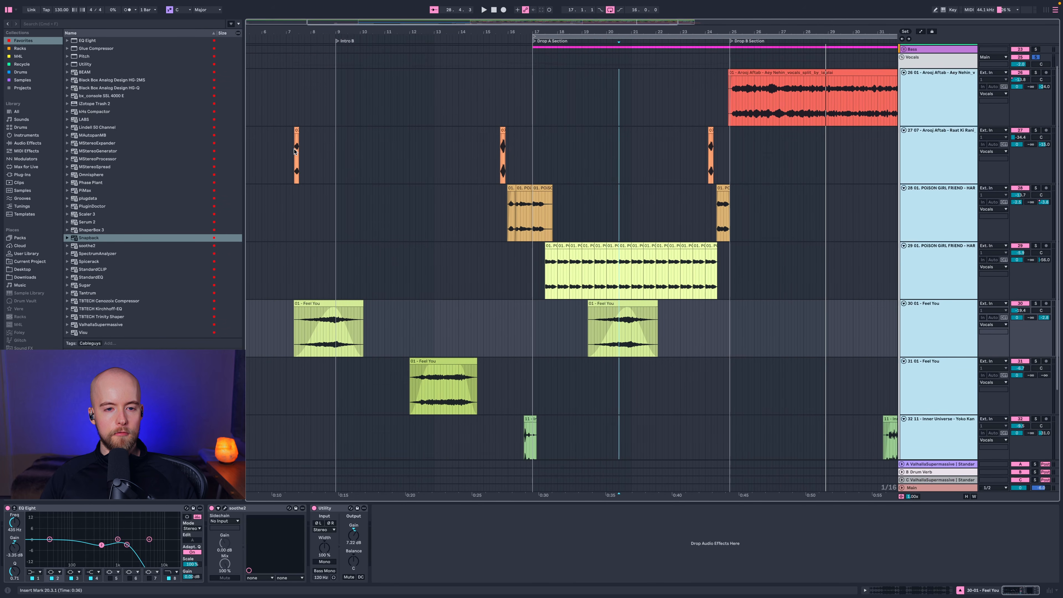
click(293, 152)
key(space)
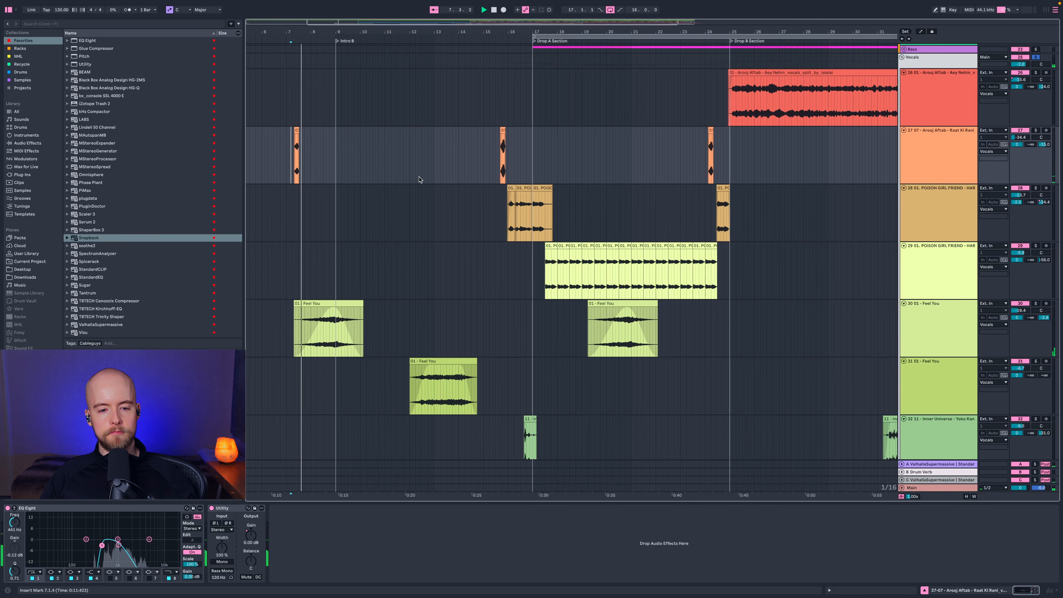
Play the vocals from the start of Drop A at 17.1.1 through to the end of Drop B.
click(408, 40)
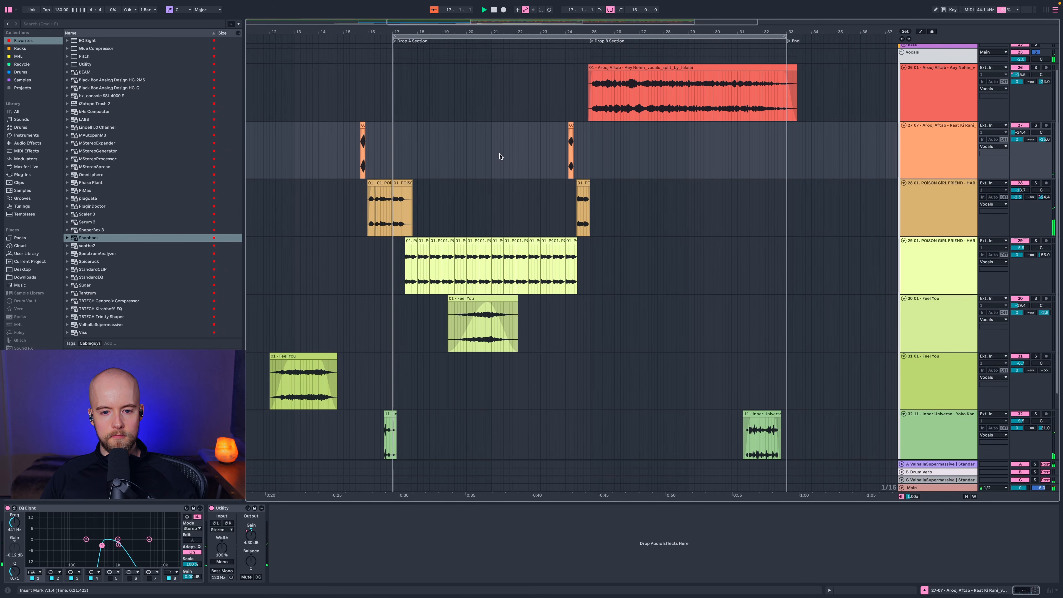
scroll(501, 157, right, 1)
scroll(501, 156, up, 1)
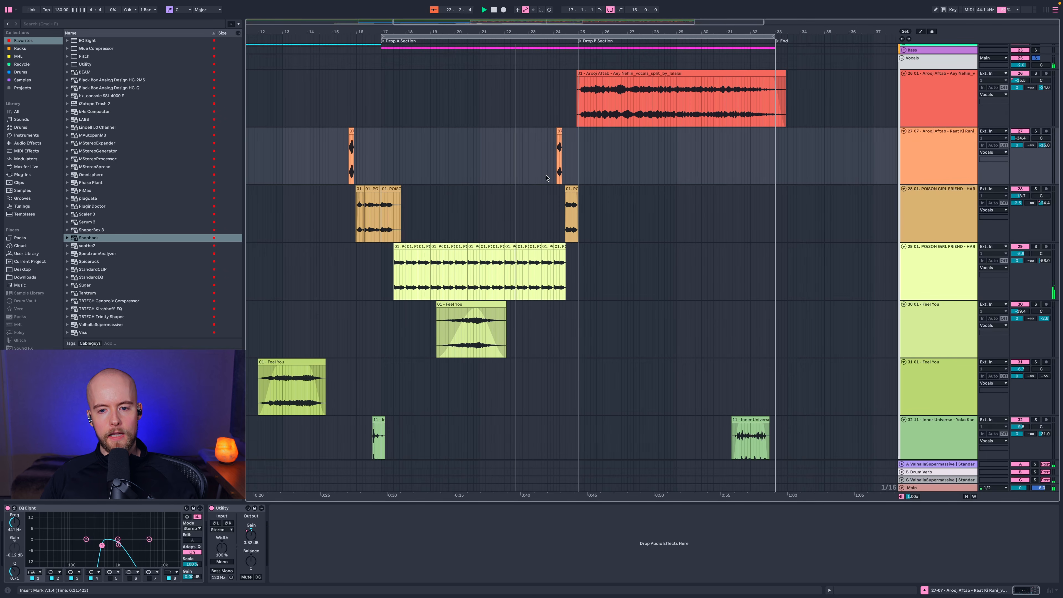
scroll(576, 220, right, 3)
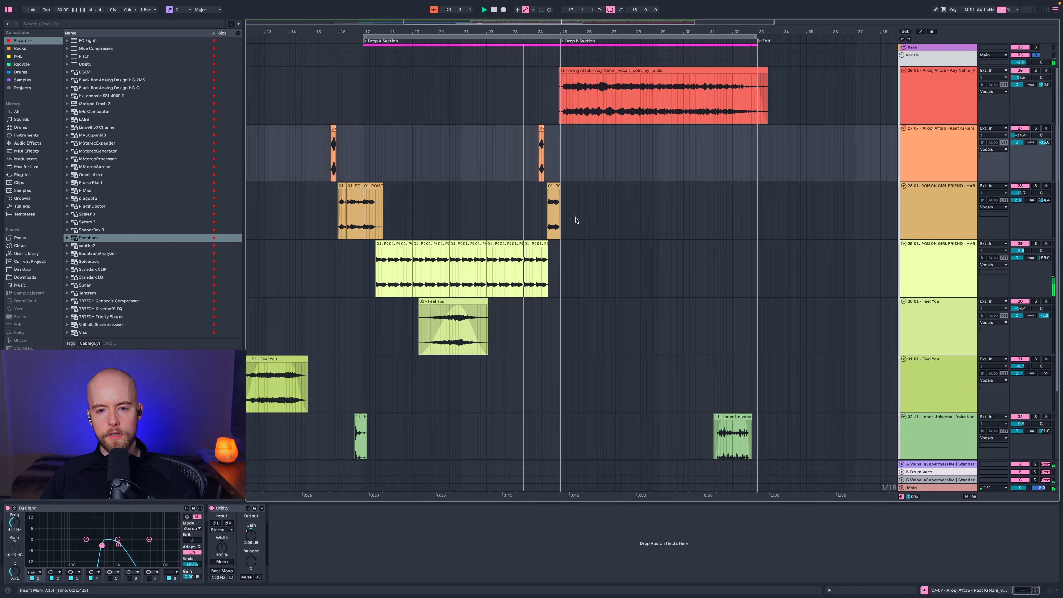
scroll(576, 221, up, 1)
scroll(576, 220, right, 1)
scroll(575, 220, up, 1)
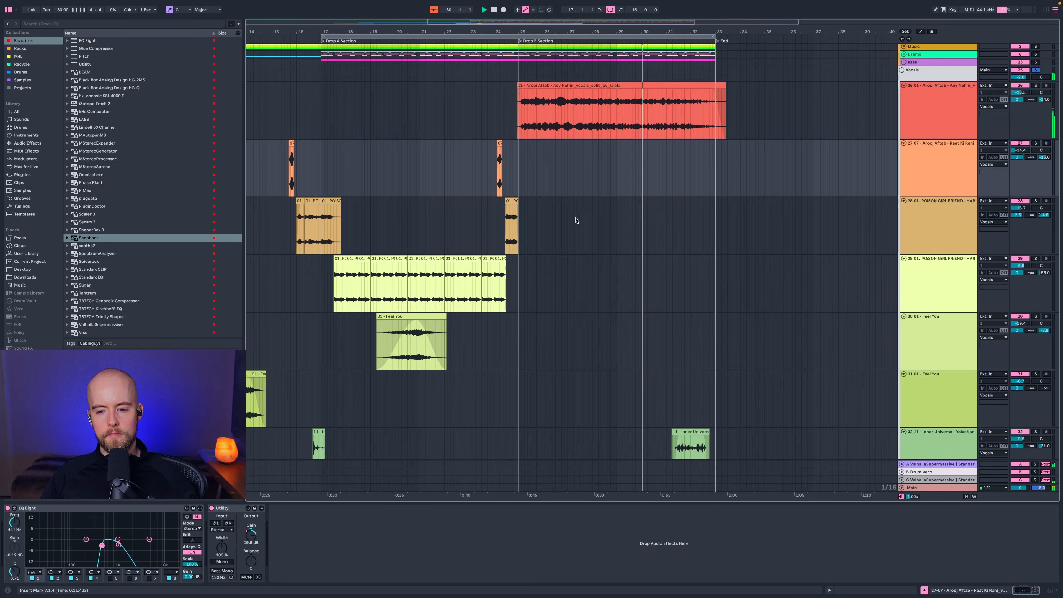
scroll(576, 220, down, 3)
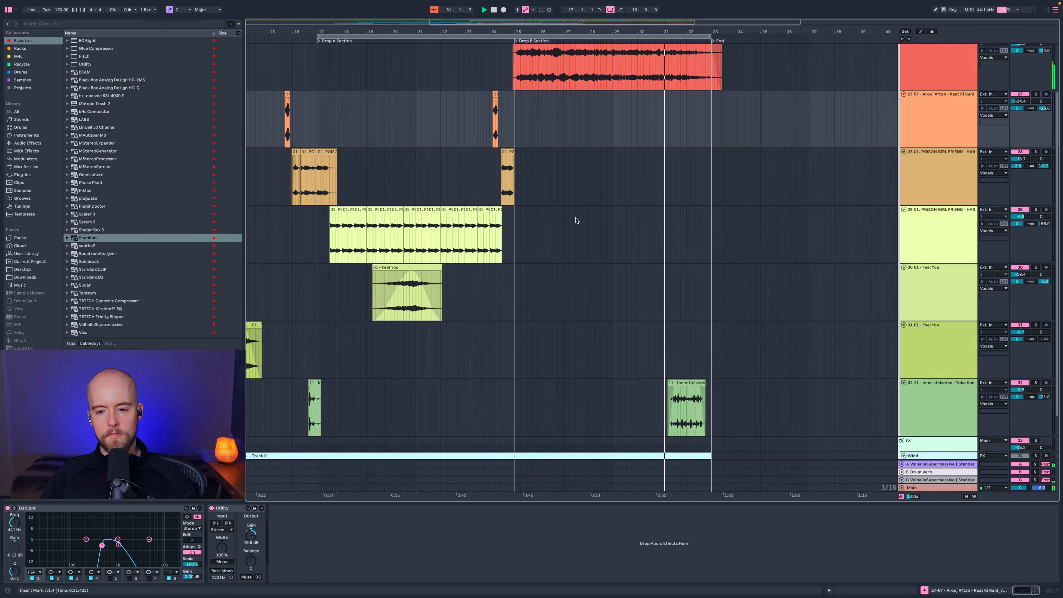
scroll(576, 220, up, 1)
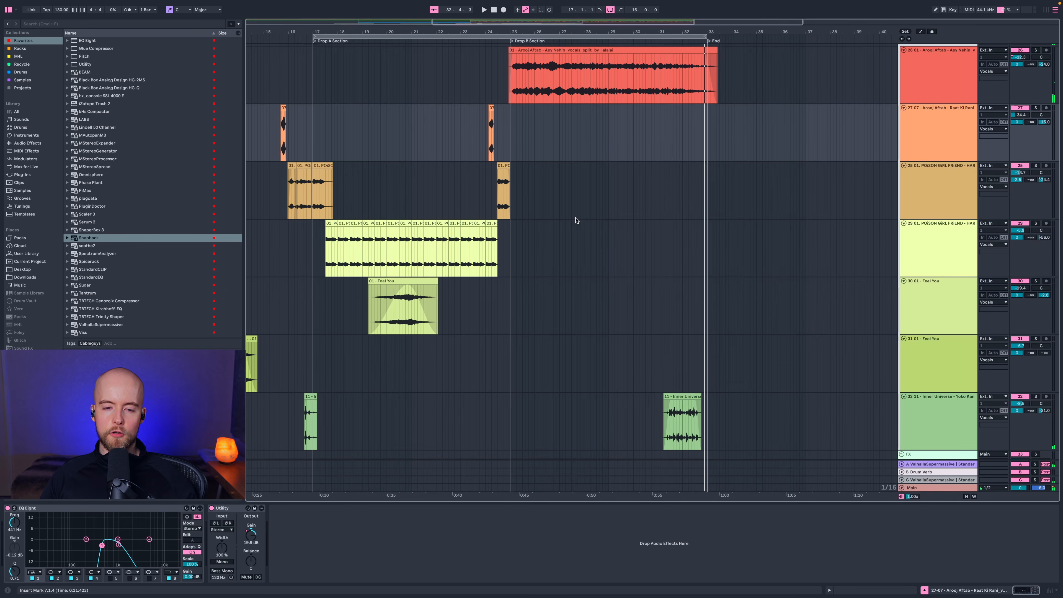
Solo the first Feel You track (track 30) and play its earliest clip from 7.2.3.
scroll(576, 219, left, 5)
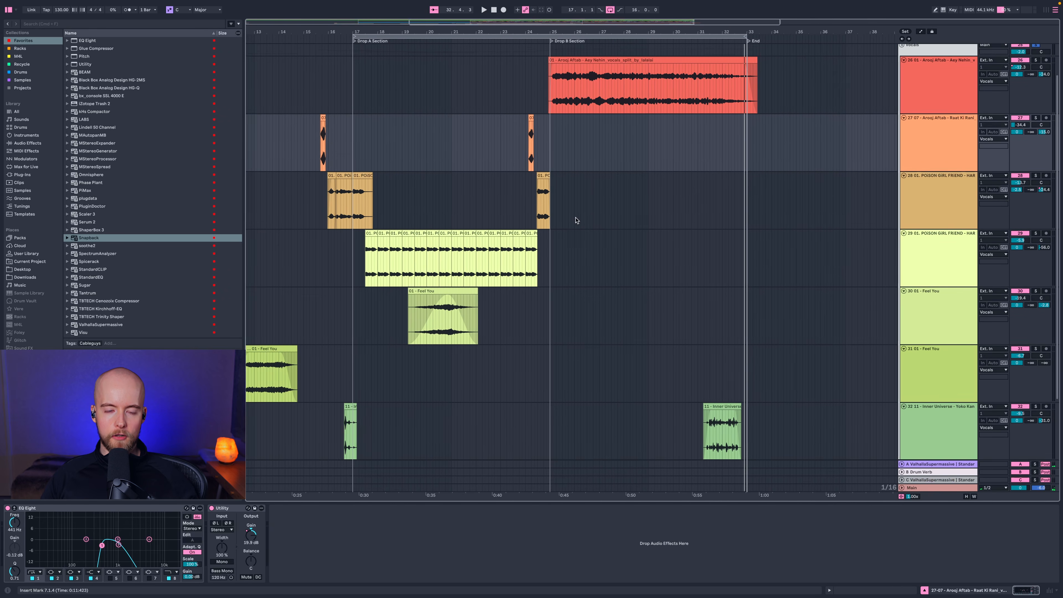
scroll(576, 220, left, 8)
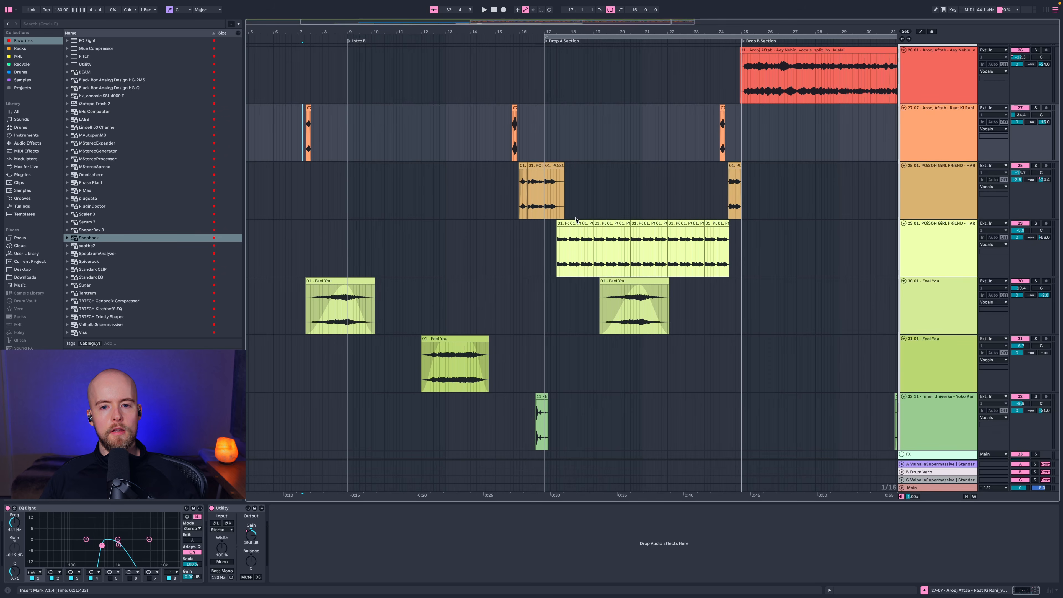
scroll(847, 147, left, 1)
scroll(846, 147, up, 1)
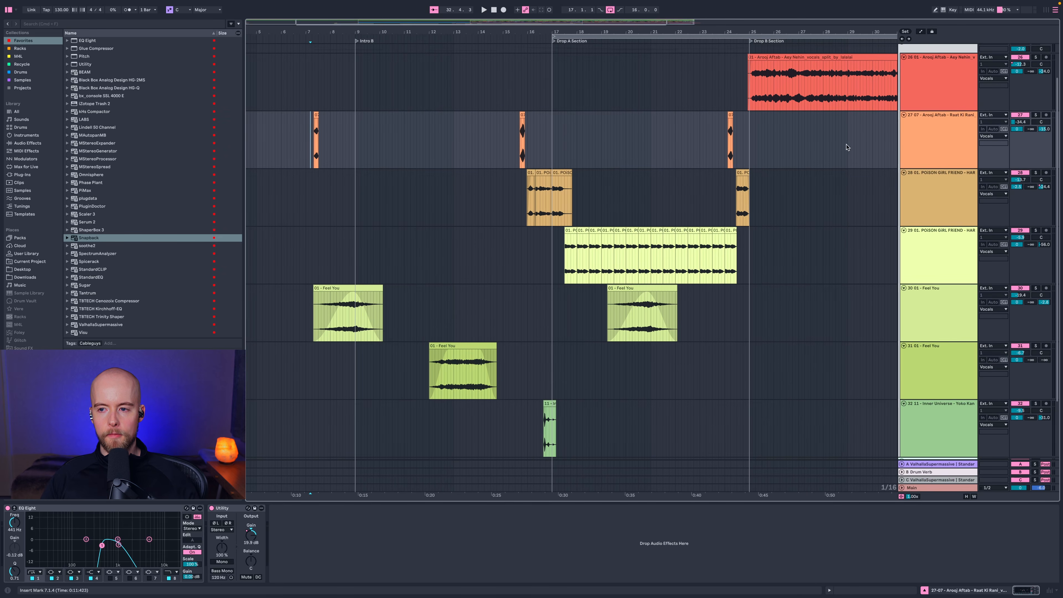
click(932, 138)
click(935, 287)
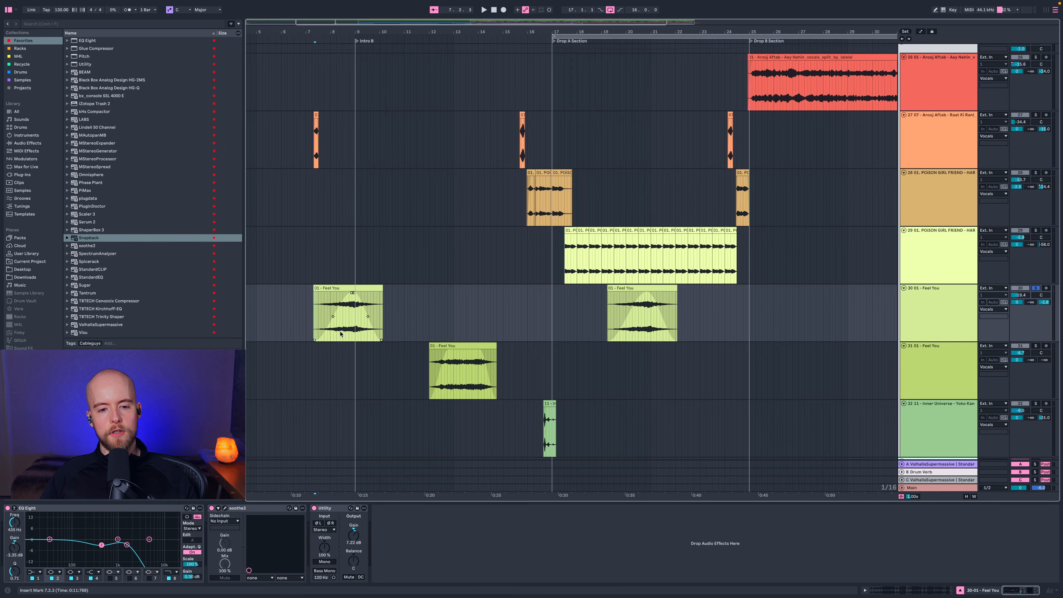
key(space)
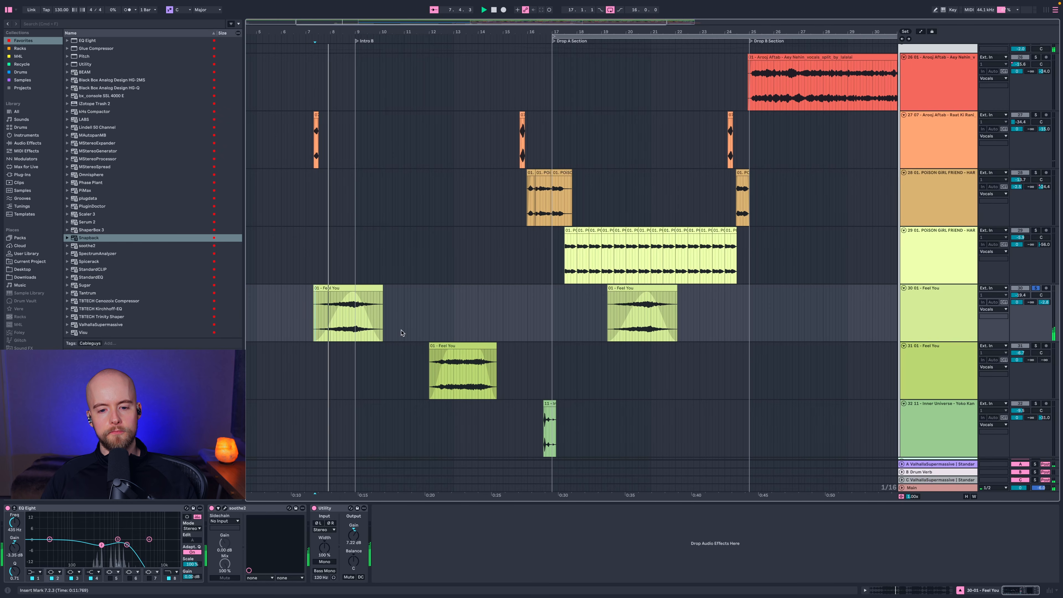
Solo the second Feel You track (track 31), play its clip, and open and close the clip's sample view.
click(1035, 345)
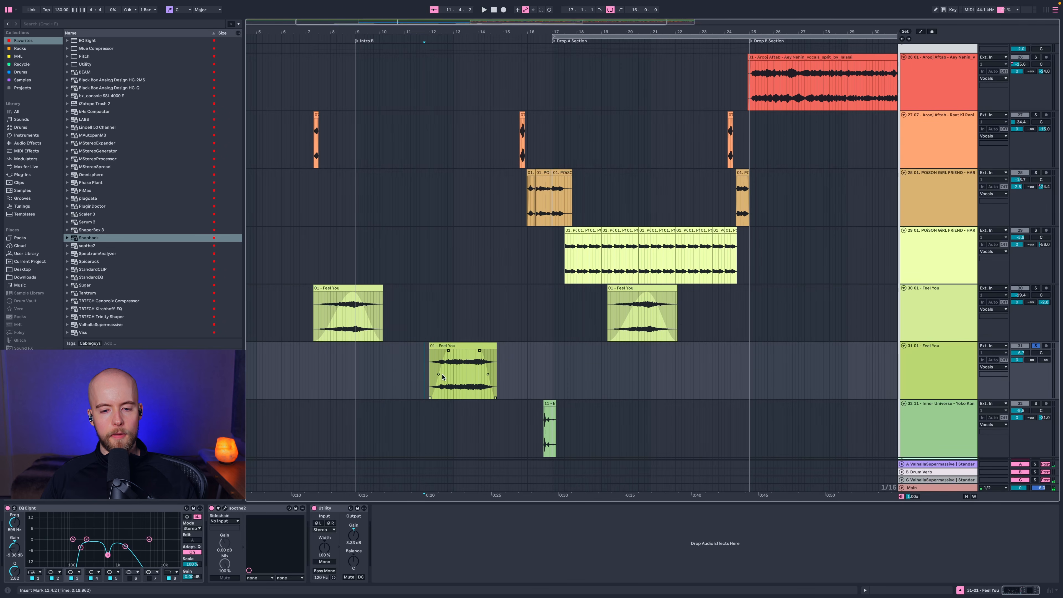
click(423, 368)
double_click(449, 345)
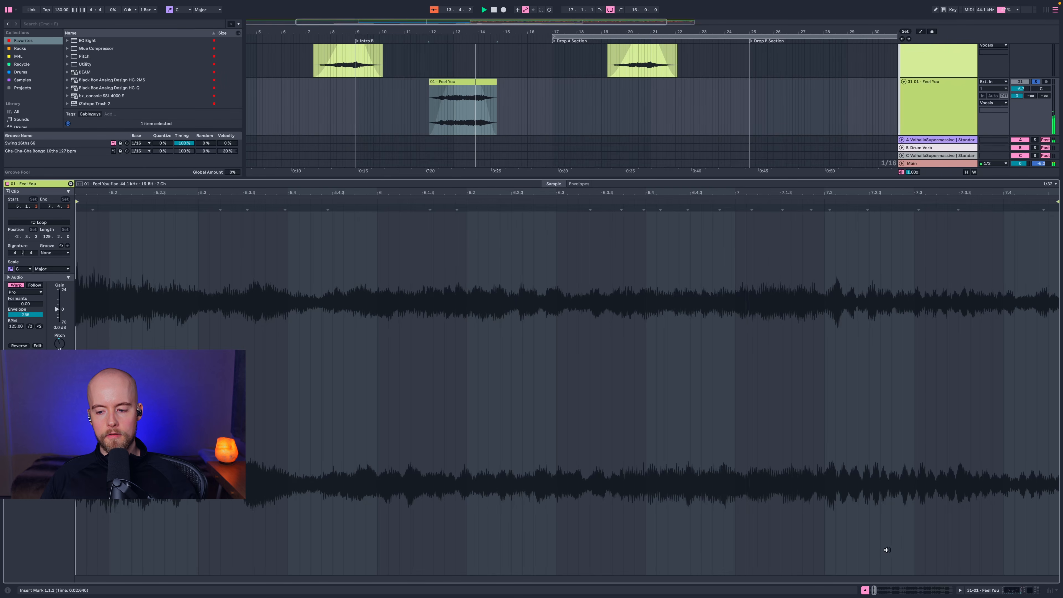
click(865, 590)
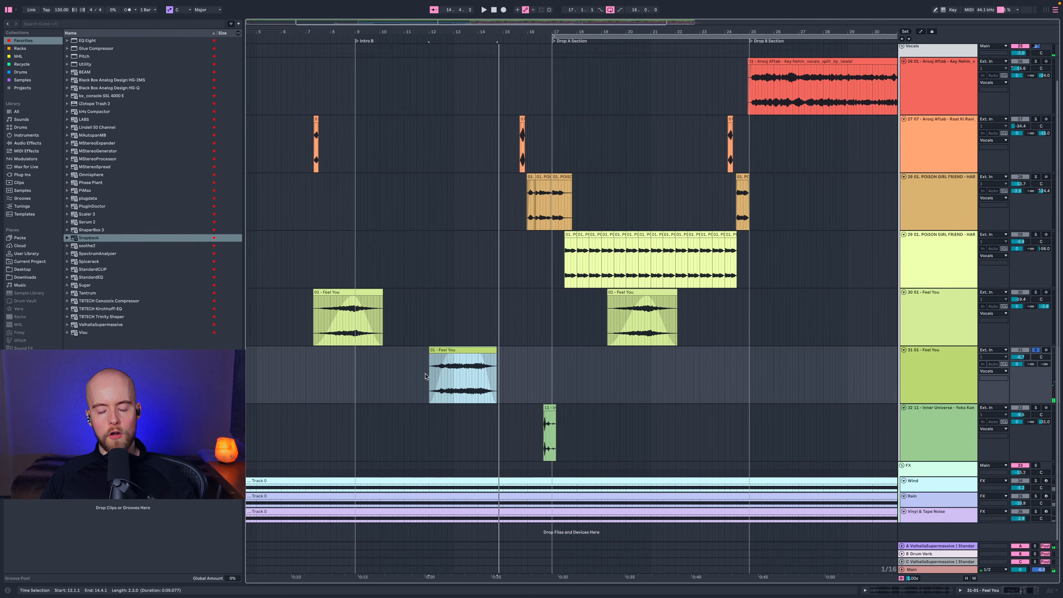
Solo the Raat Ki Rani track, play its chops near bars 7 and 15, and highlight the vocal clips around them.
scroll(506, 379, up, 3)
scroll(506, 379, left, 2)
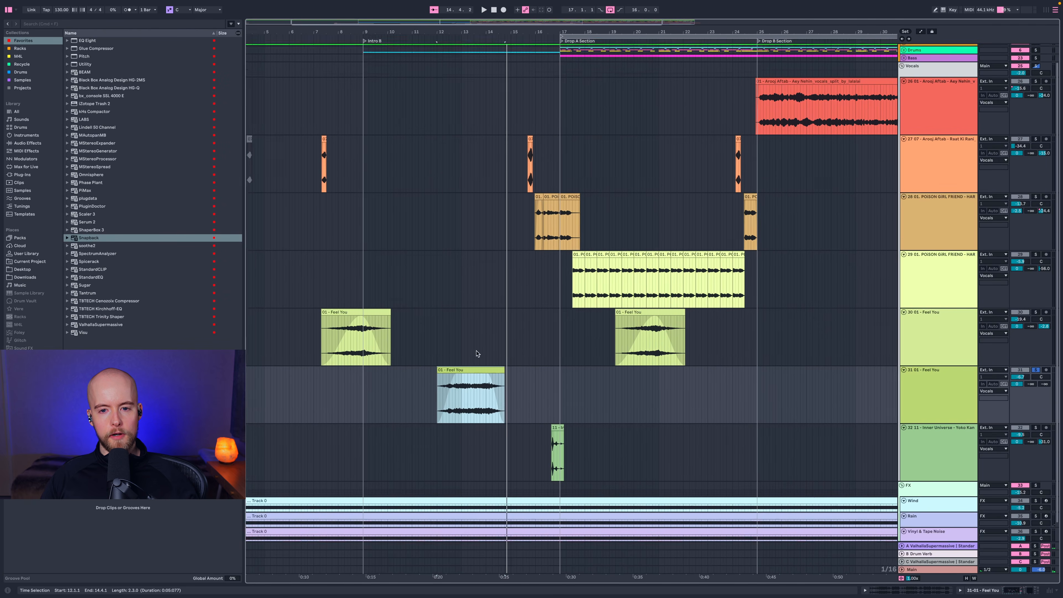
click(1036, 161)
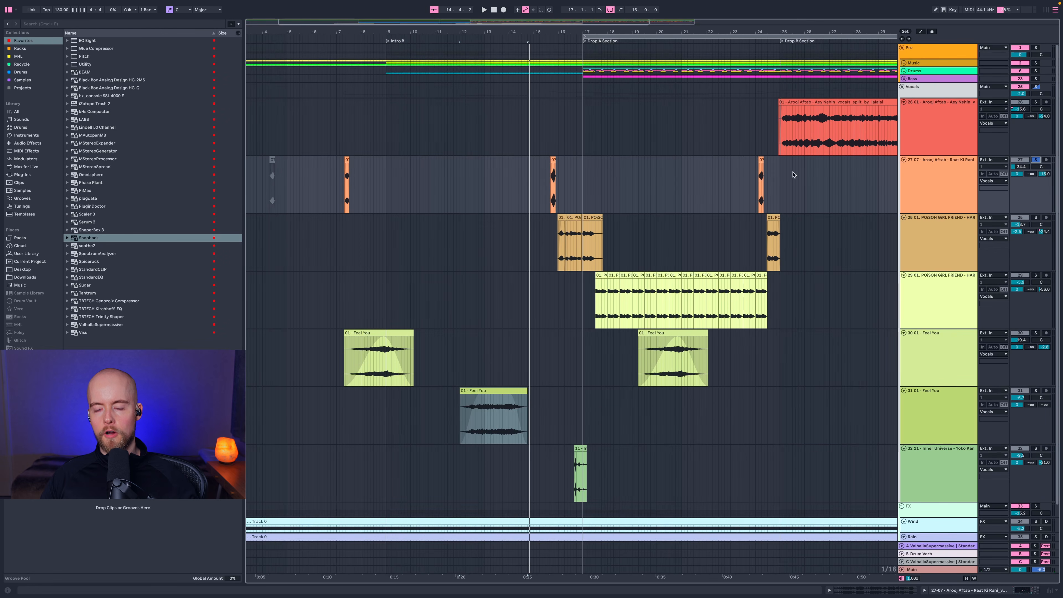
click(342, 183)
key(space)
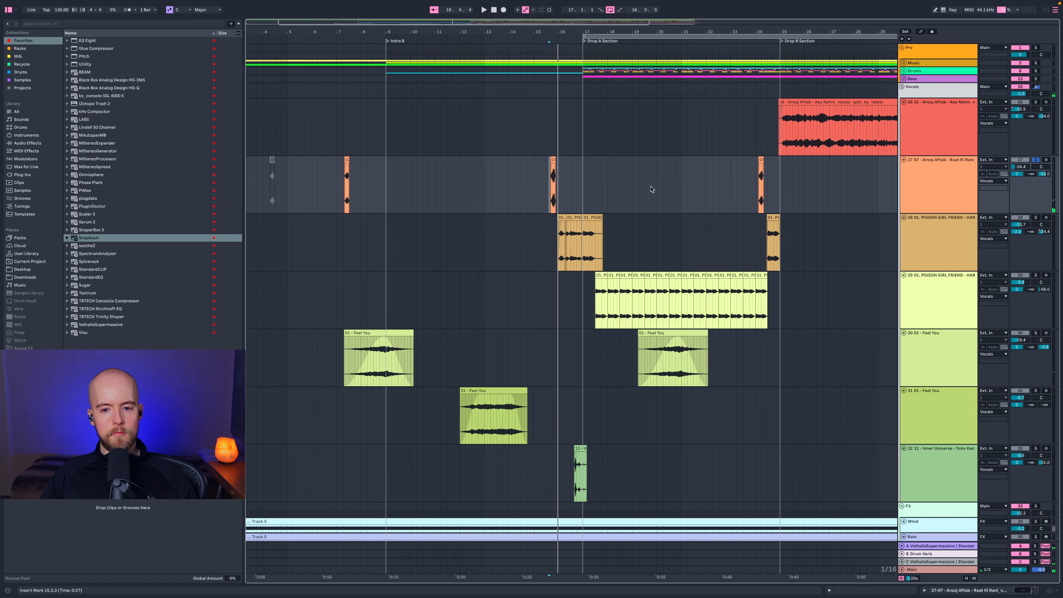
drag(555, 234, 624, 243)
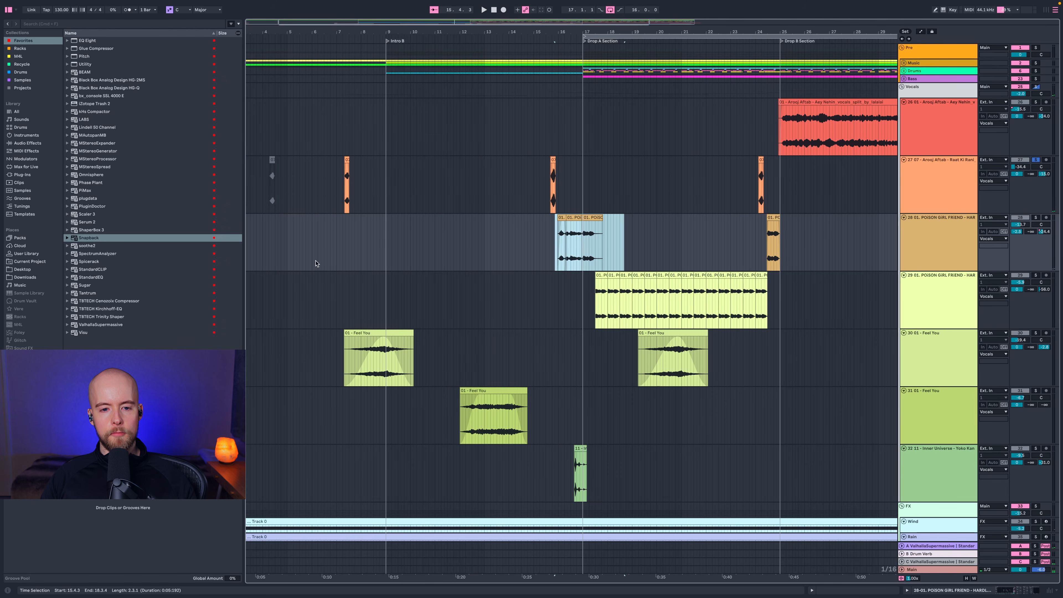
drag(320, 264, 549, 443)
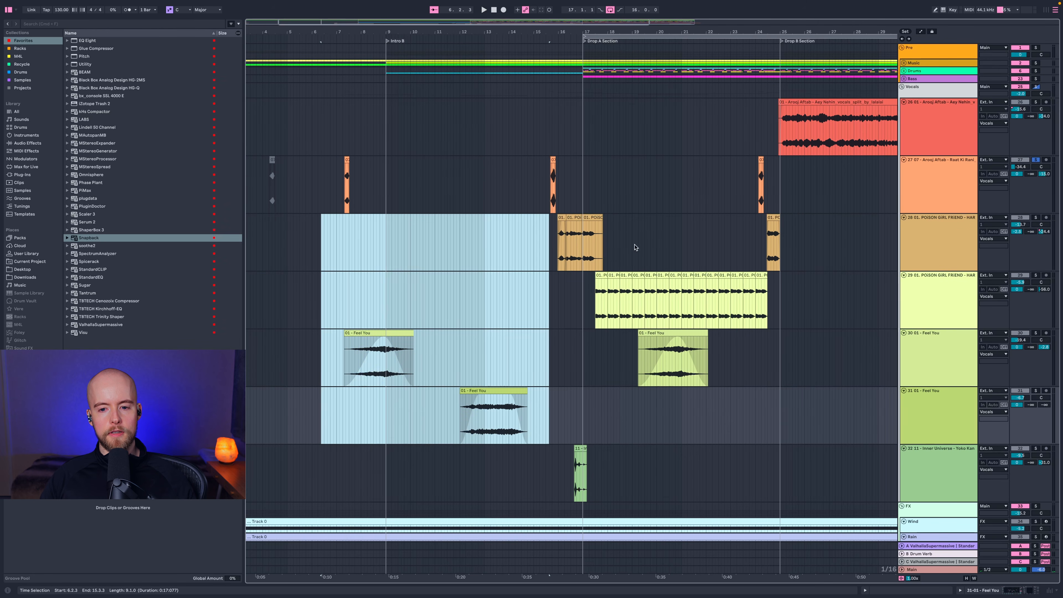
Play the Raat Ki Rani chop from 24.1.2, and the soloed POISON GIRL FRIEND chops on track 28 from 15.3.1.
scroll(635, 246, right, 2)
click(736, 167)
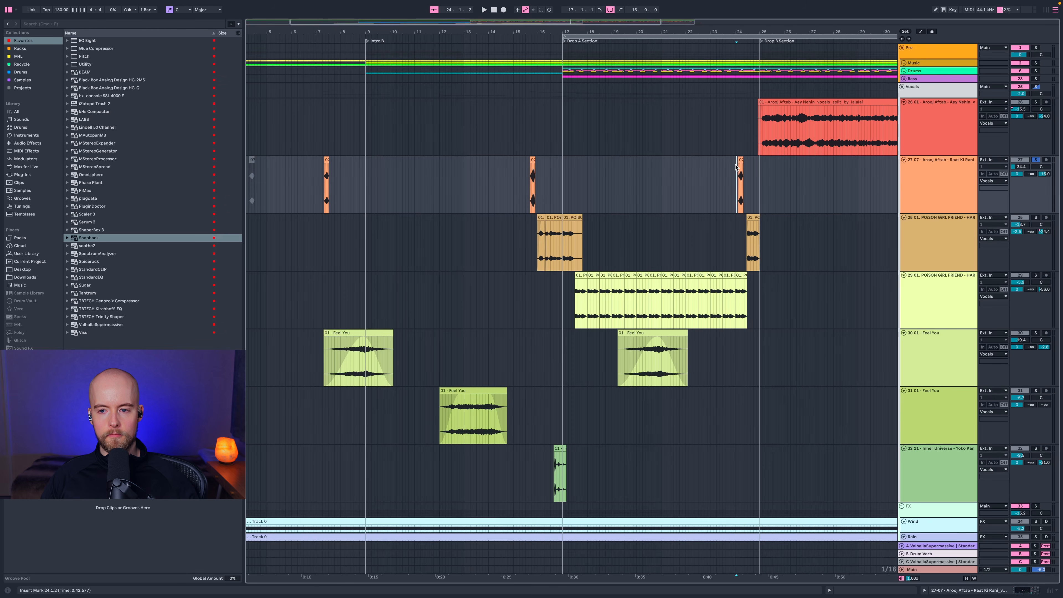
key(space)
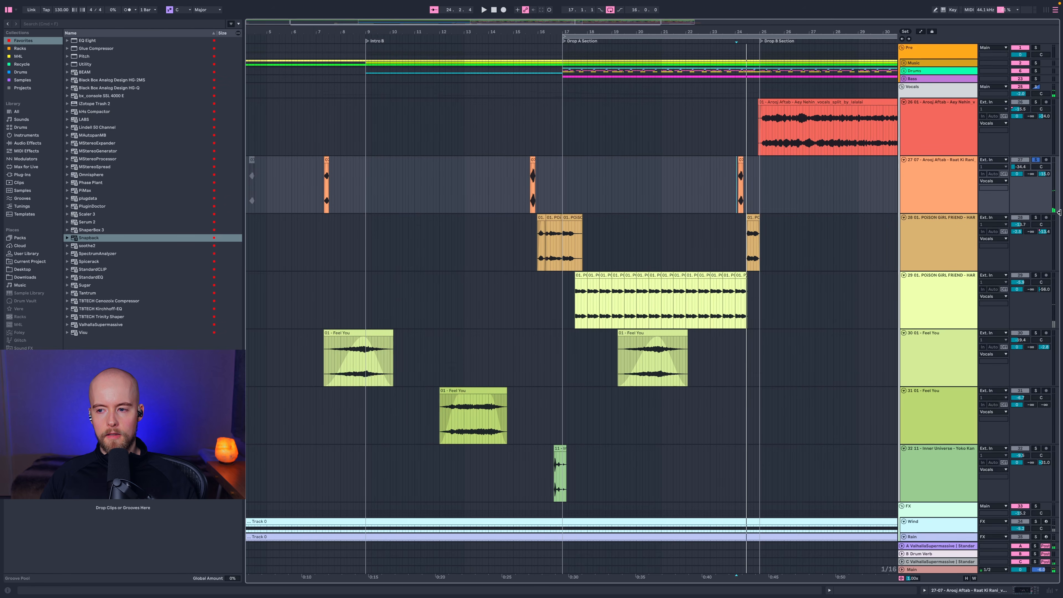
key(Down)
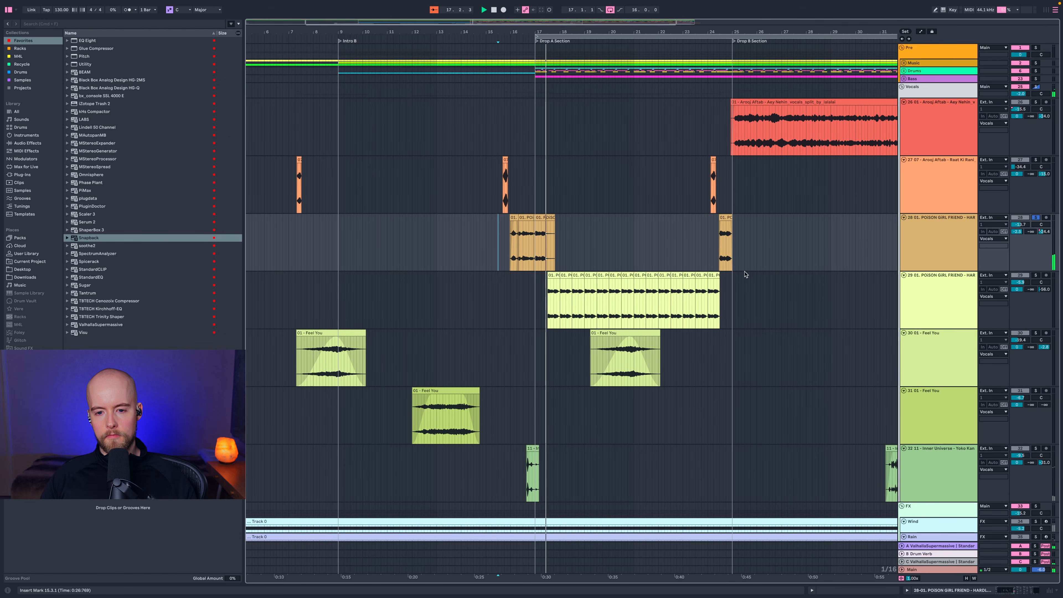
Solo POISON GIRL FRIEND track 29 alongside track 28, play from 15.4.3, and show track 29's Reverb Dry/Wet automation.
click(1029, 275)
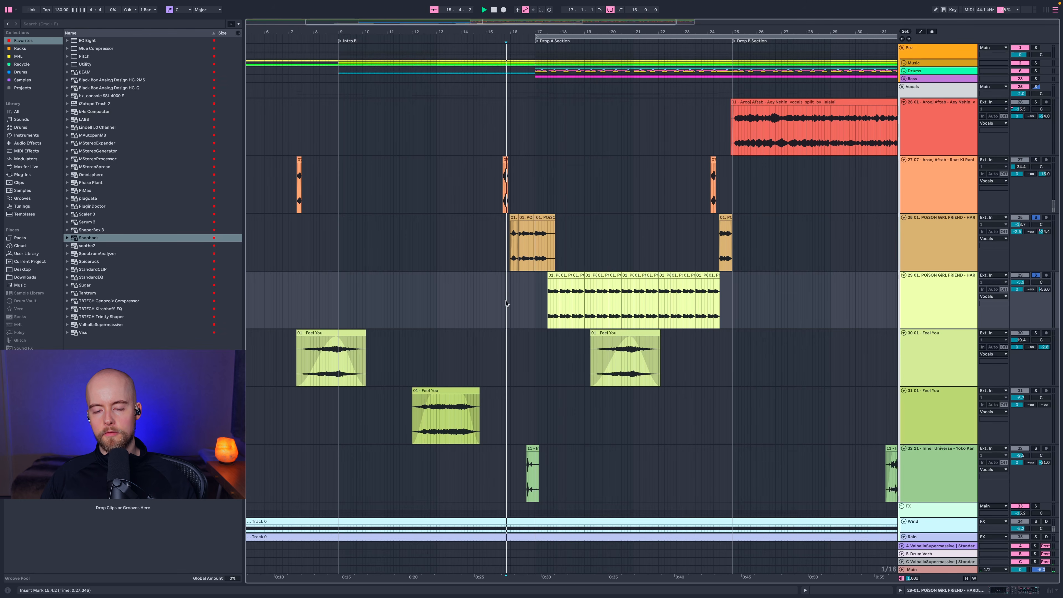
scroll(507, 303, right, 3)
click(947, 296)
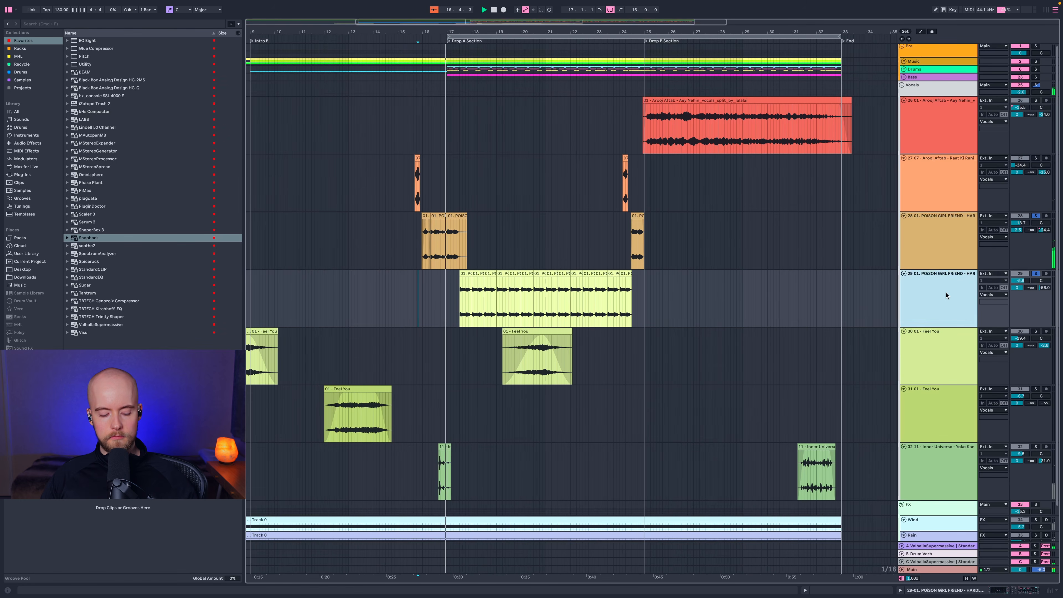
key(a)
click(942, 289)
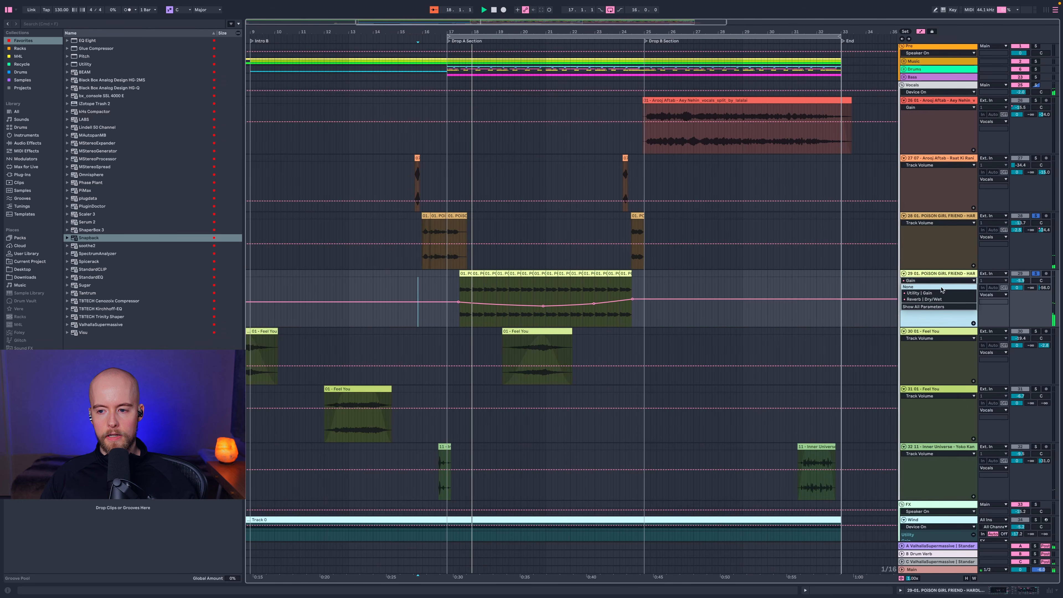
click(933, 299)
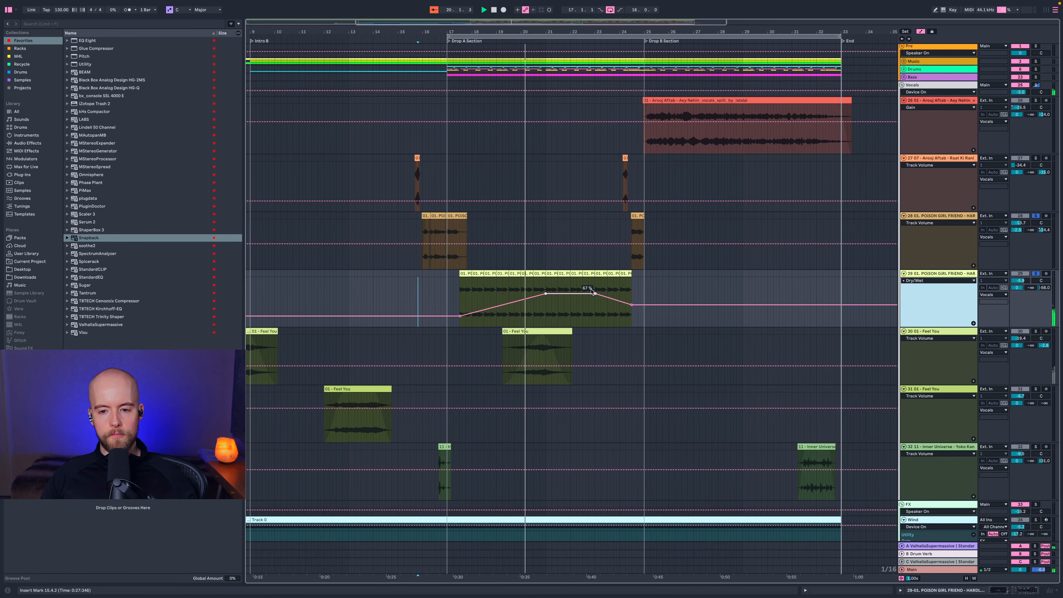
Switch track 29's displayed automation to Utility Gain.
click(920, 280)
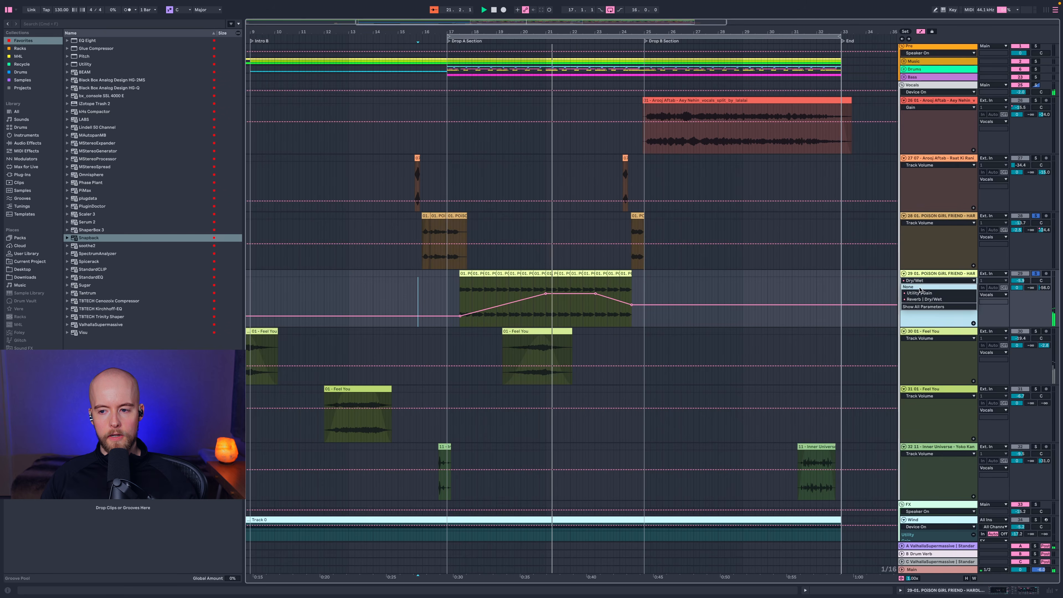
click(919, 293)
scroll(790, 278, right, 2)
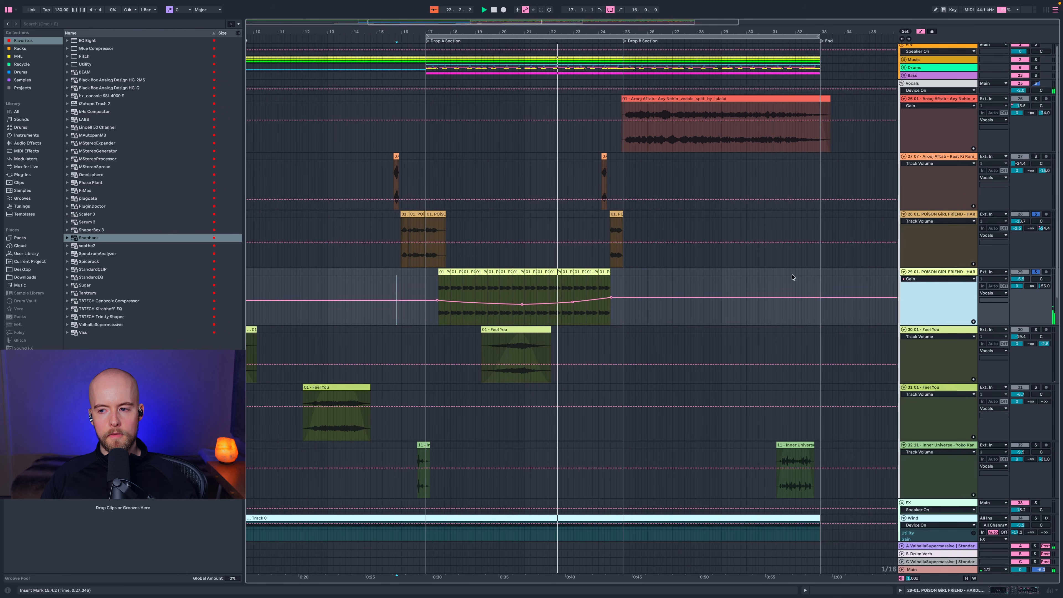
Highlight the last chop on track 28 from 24.3.1 to 25.3.3, and play the soloed Aey Nehin vocal from 24.4.3.
drag(637, 230, 610, 230)
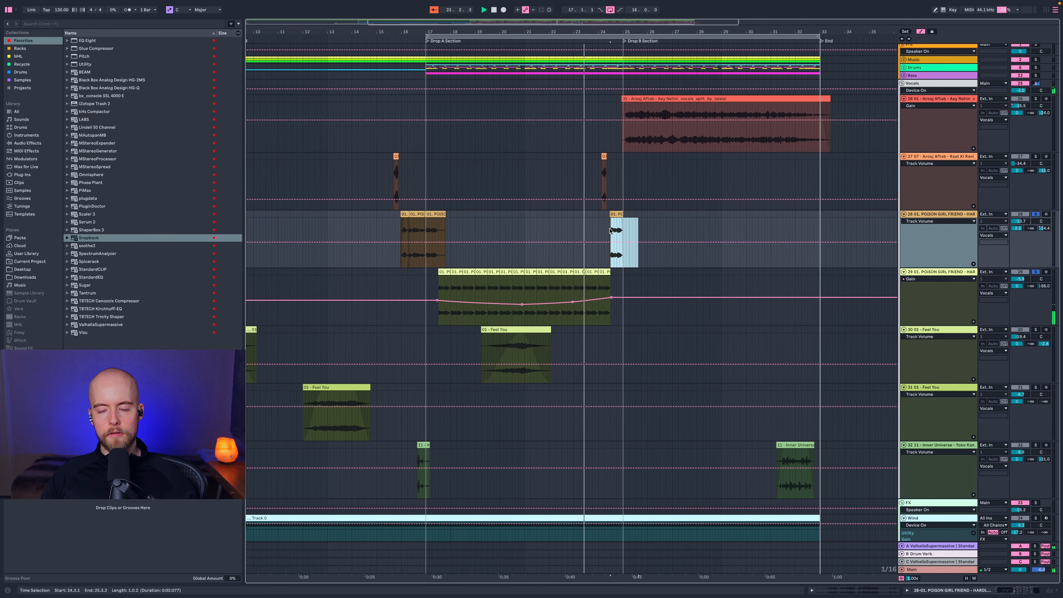
scroll(628, 230, right, 1)
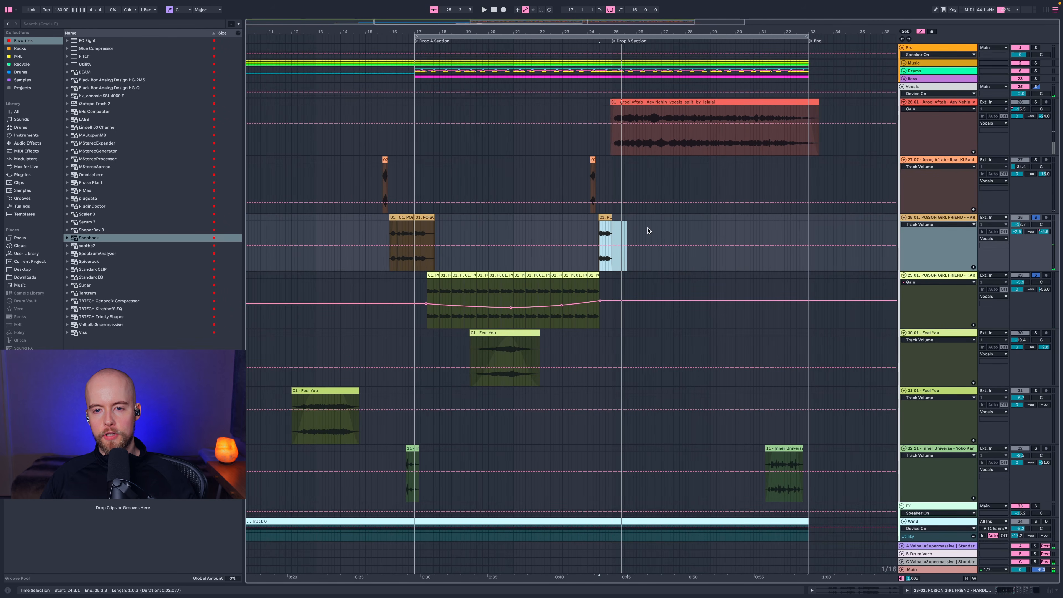
click(1034, 103)
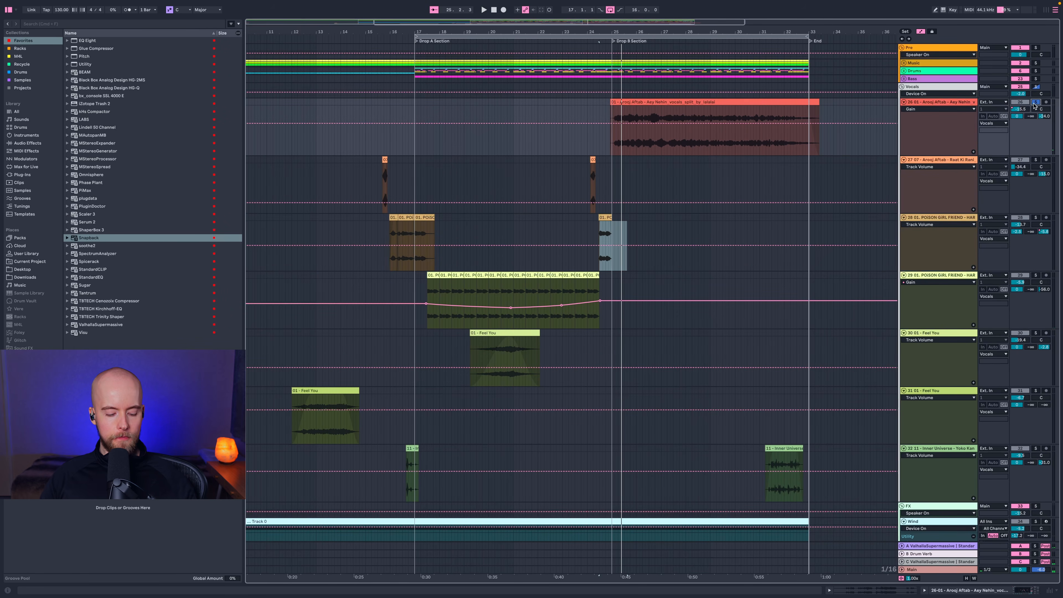
click(608, 138)
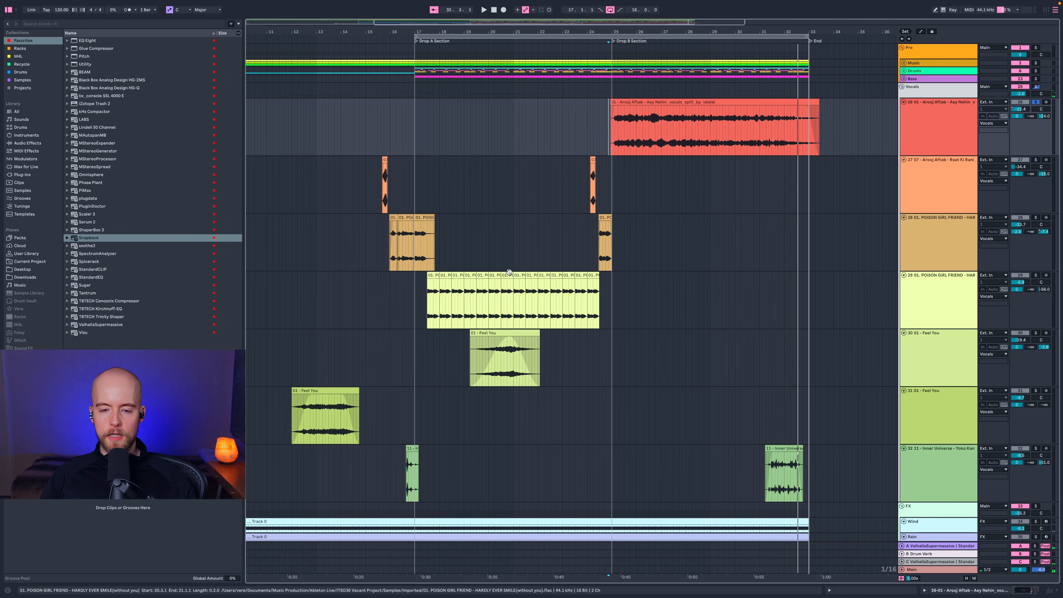
Solo the Inner Universe track (track 32) and highlight its first clip from 16.2.2 to 17.3.3.
click(954, 477)
click(1032, 454)
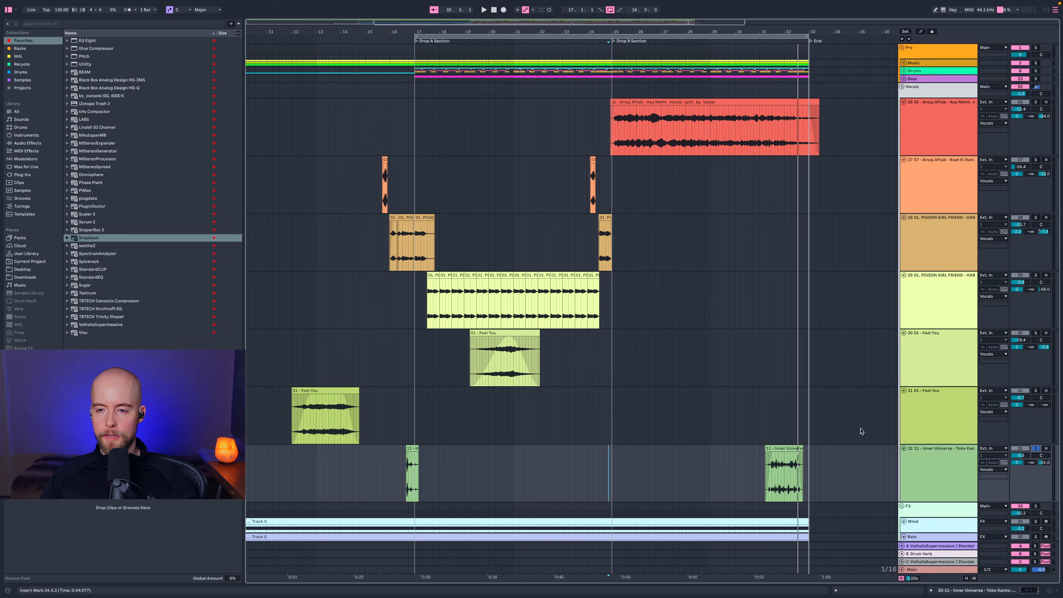
scroll(360, 461, down, 1)
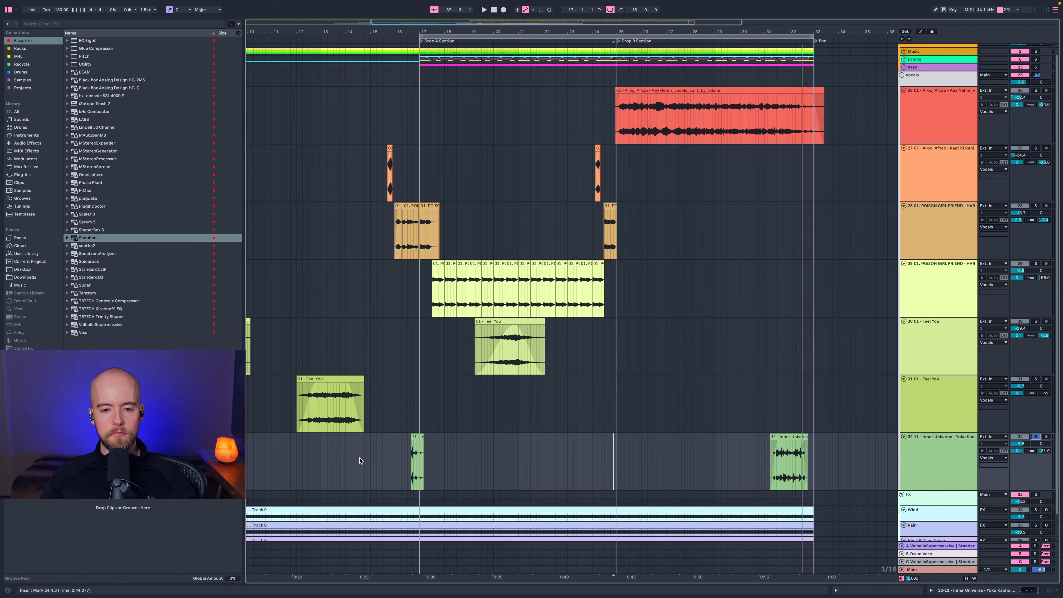
scroll(364, 460, down, 2)
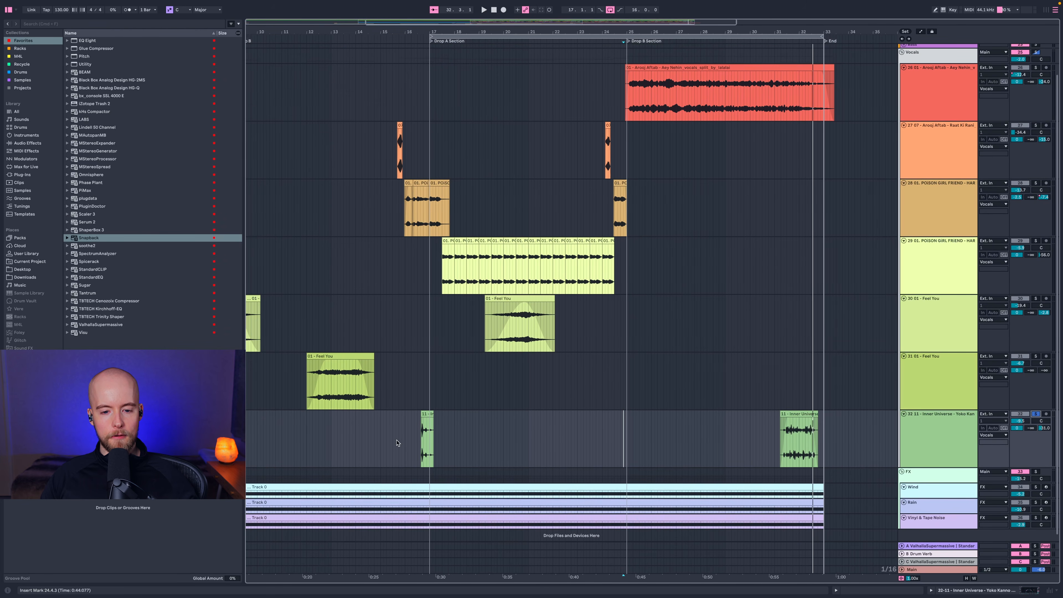
drag(411, 440, 442, 440)
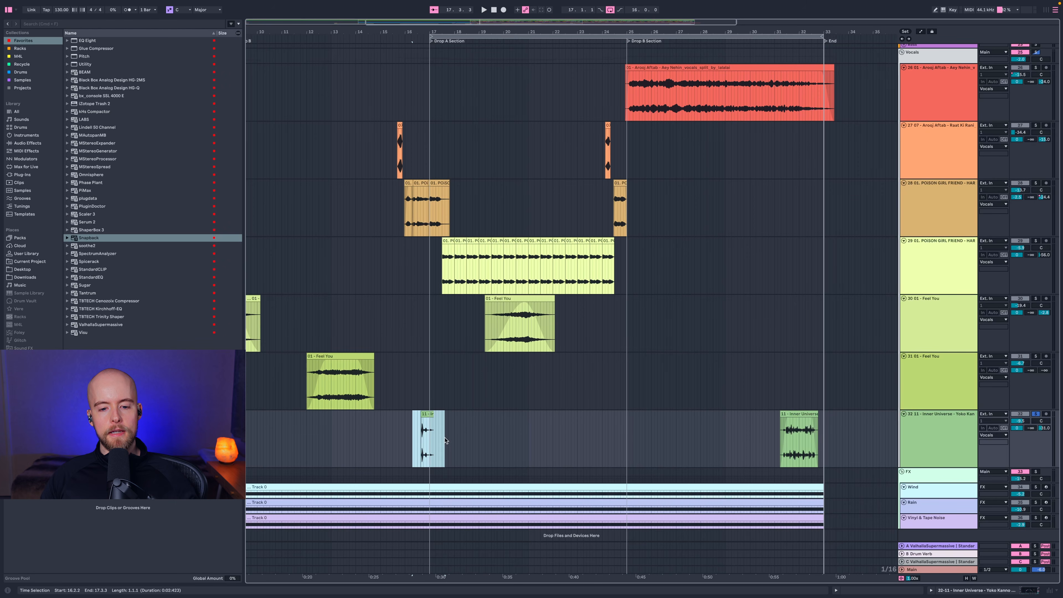
Highlight the second Inner Universe clip, and play the track's two clips from 16.3.1 and 31.1.4.
click(415, 436)
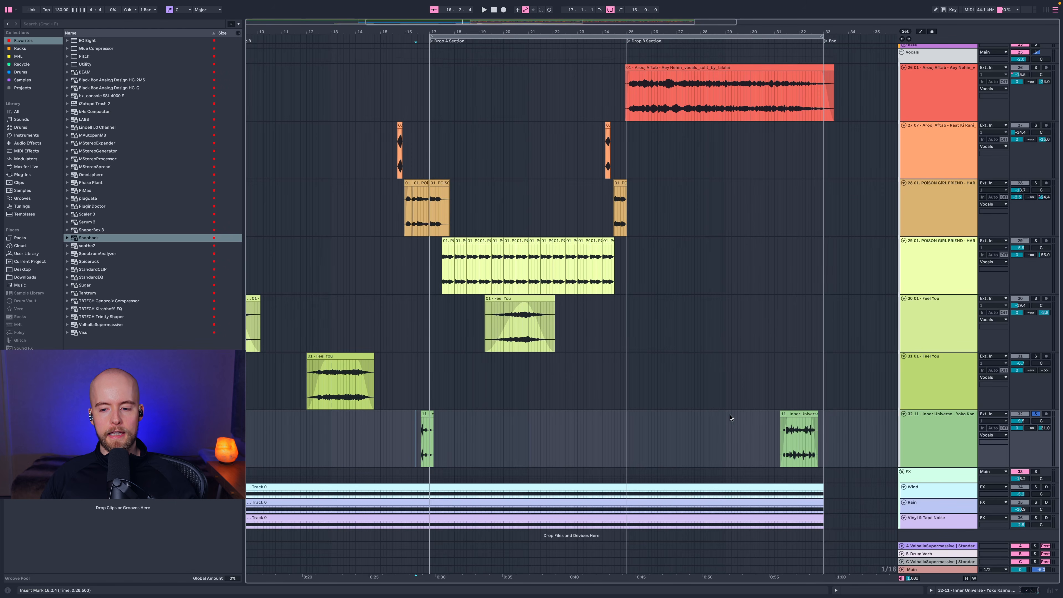
drag(775, 432, 817, 431)
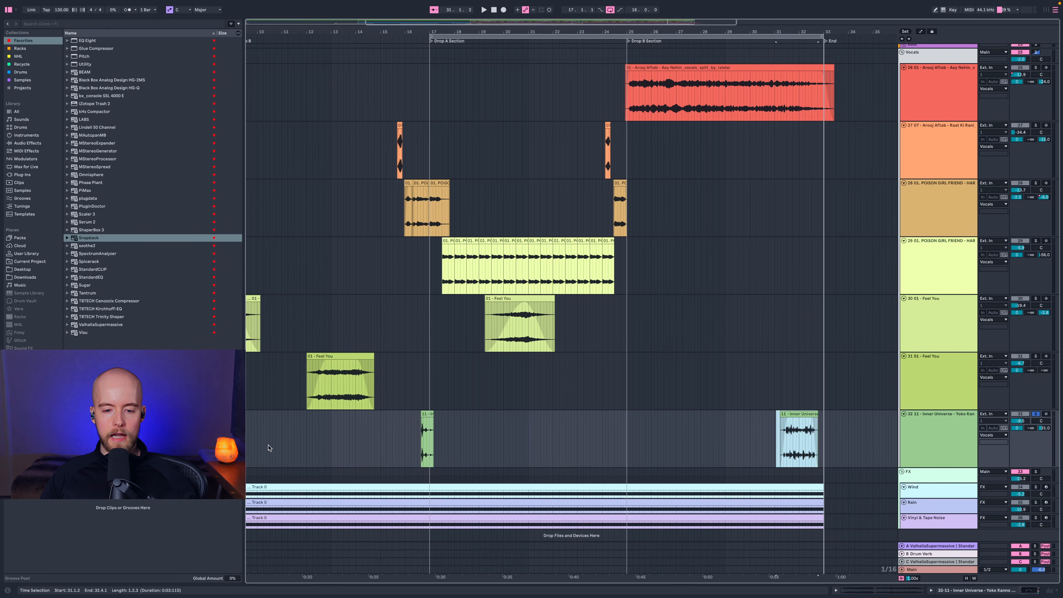
click(418, 430)
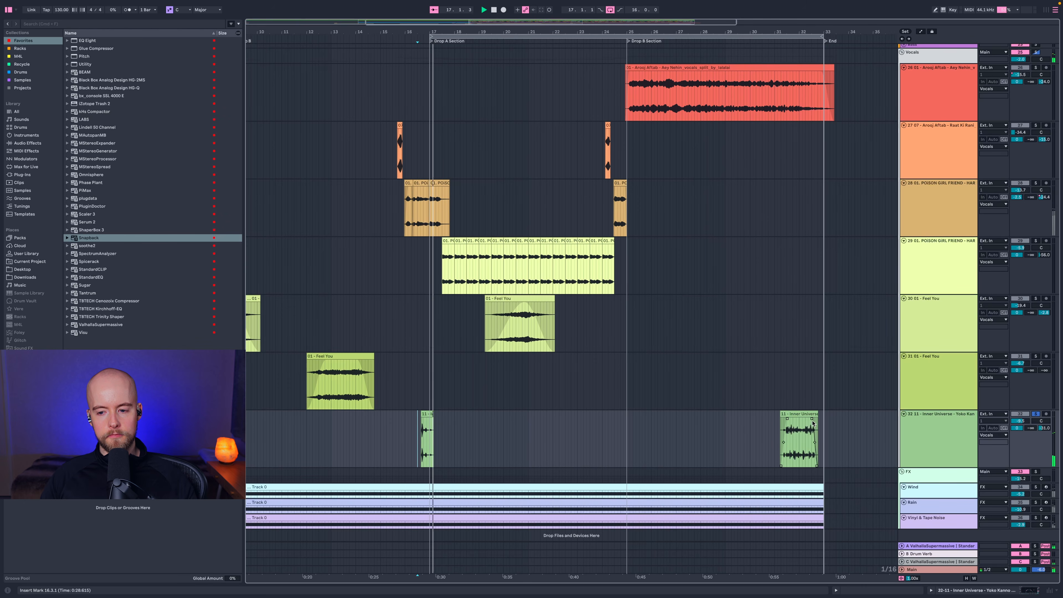
click(780, 441)
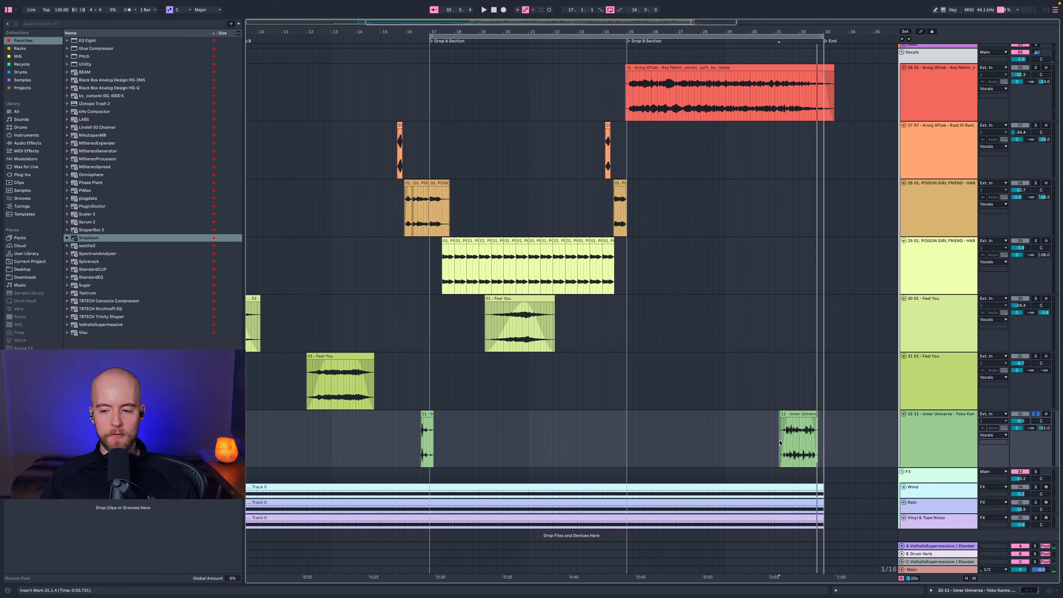
Show the device chain of the Aey Nehin track and step through the chains of each vocal track down to Inner Universe.
scroll(937, 340, up, 2)
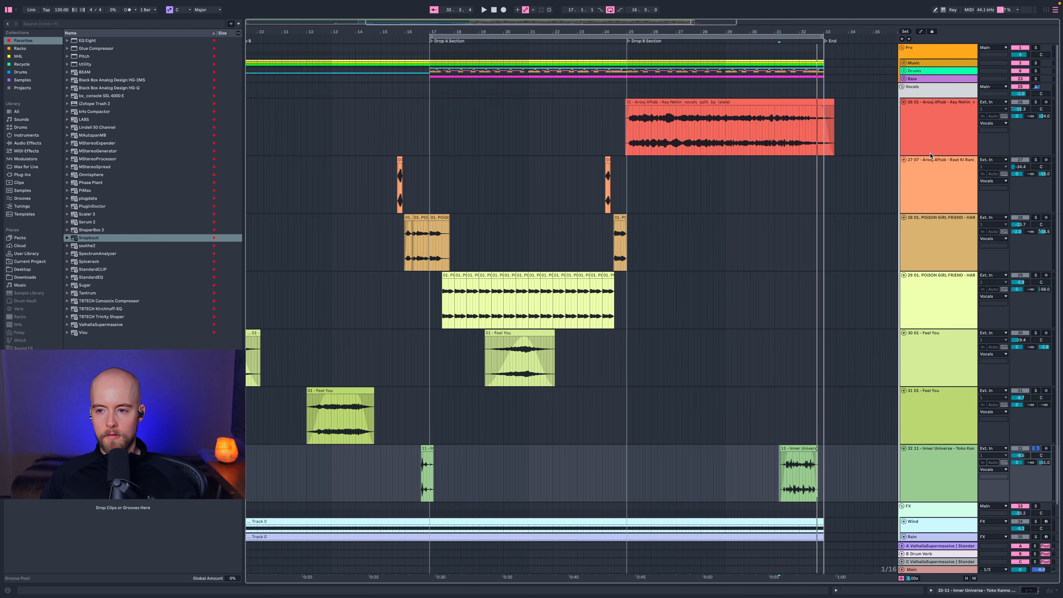
click(929, 153)
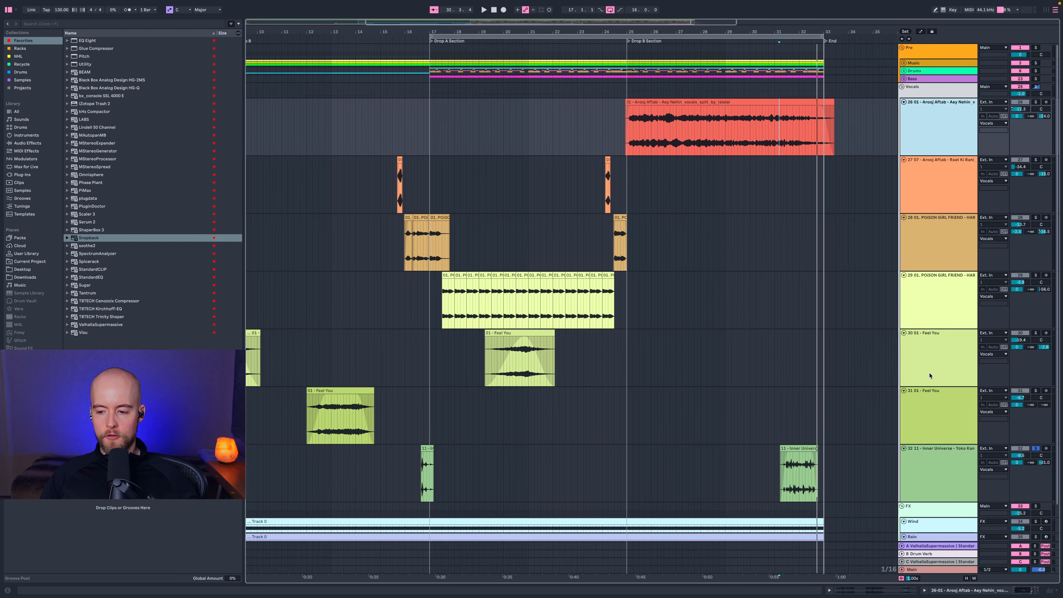
click(957, 590)
click(937, 110)
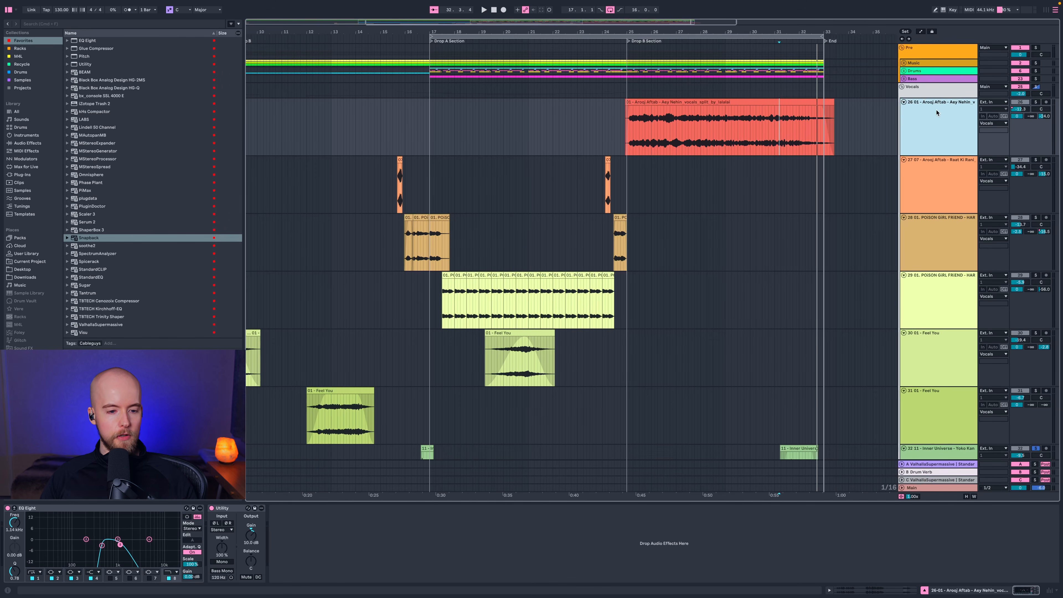
key(Down)
key(Down)
key(Down)
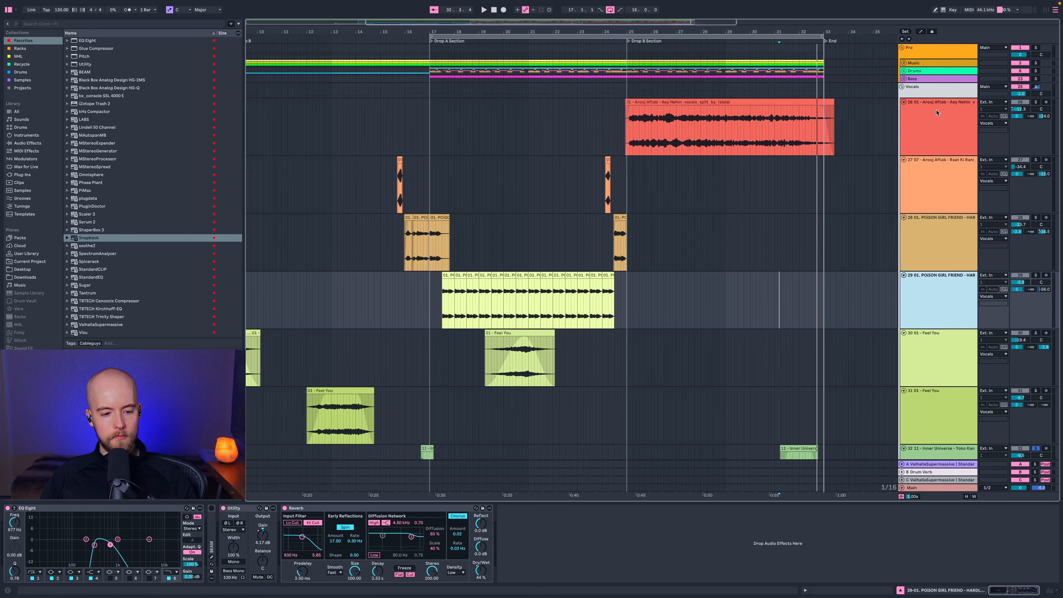
key(Down)
key(Down)
key(Down)
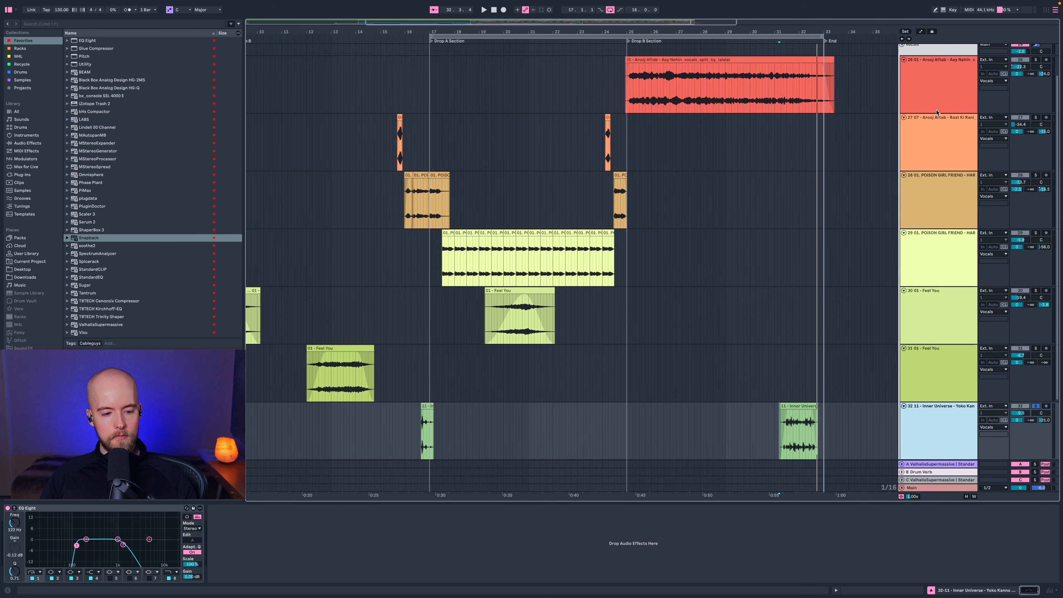
Show the device chain of POISON GIRL FRIEND track 28 and turn off the Vocals group's solo.
click(938, 173)
scroll(962, 189, up, 2)
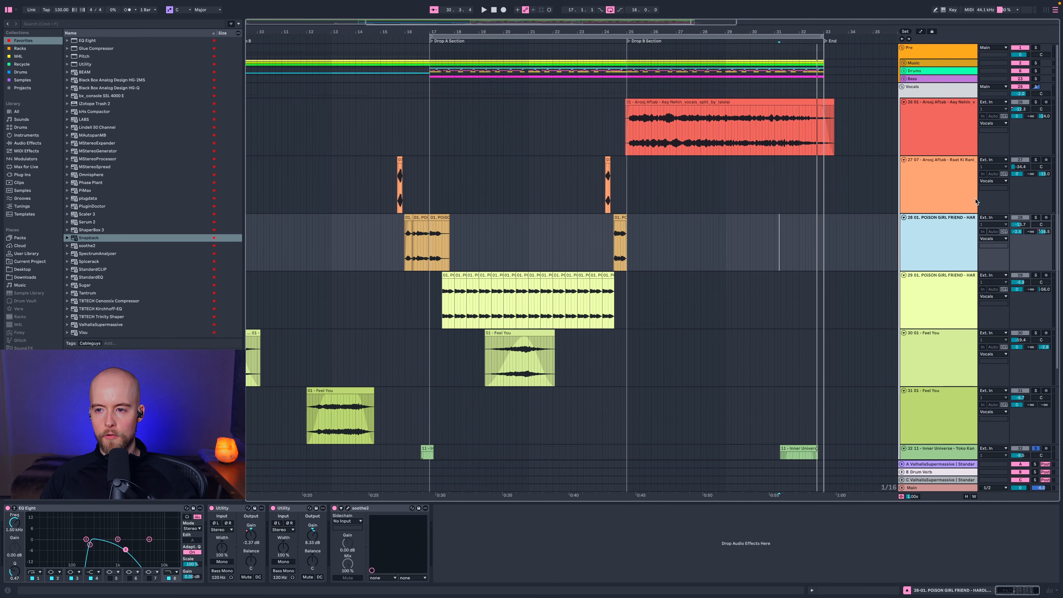
click(1034, 86)
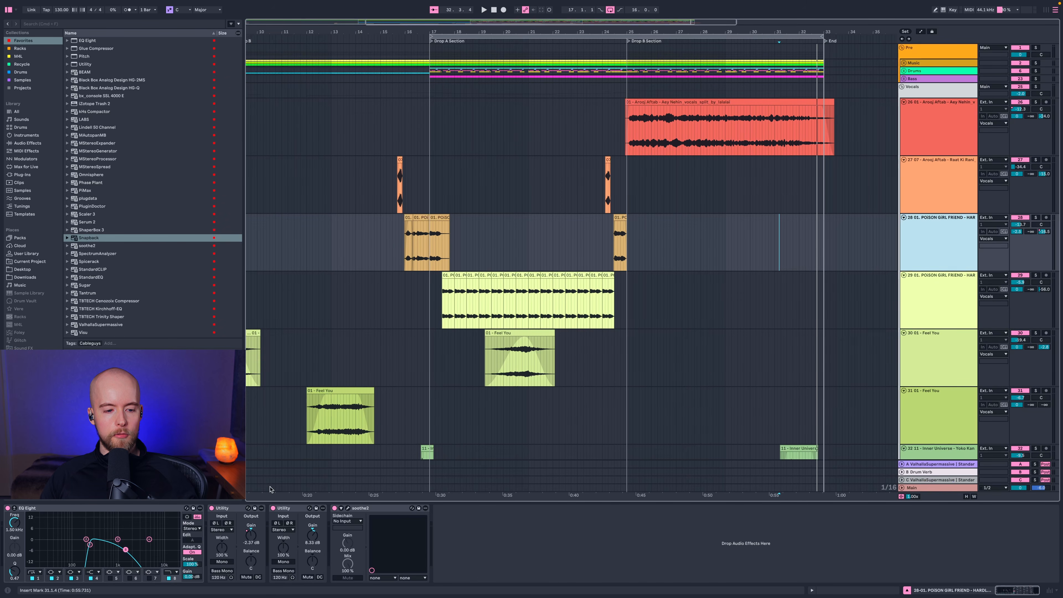
Bypass EQ Eight on track 28 and play its chops in the full mix from 15.1.3.
click(7, 508)
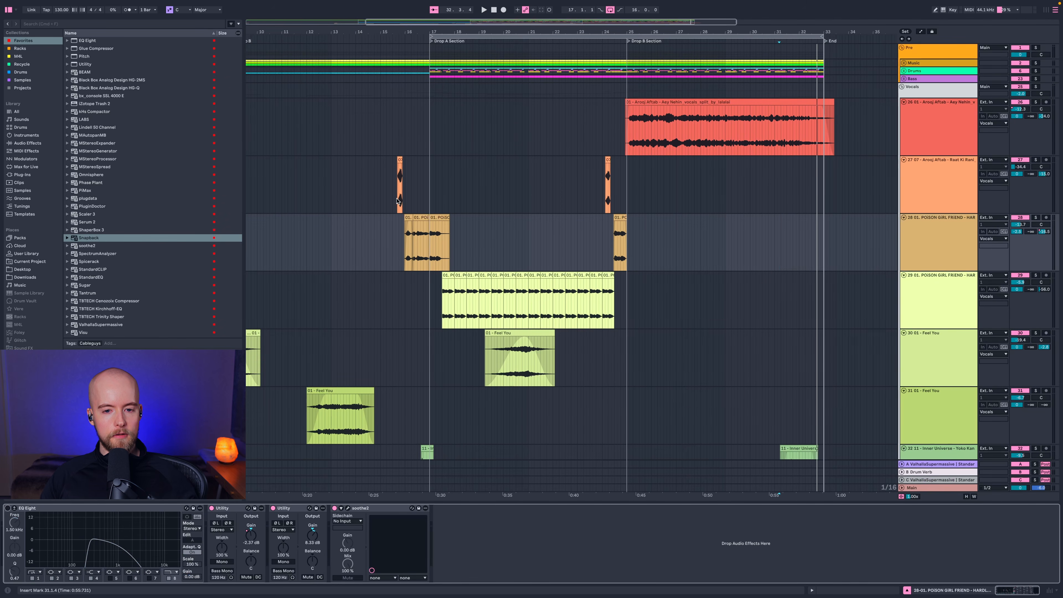
click(381, 222)
key(space)
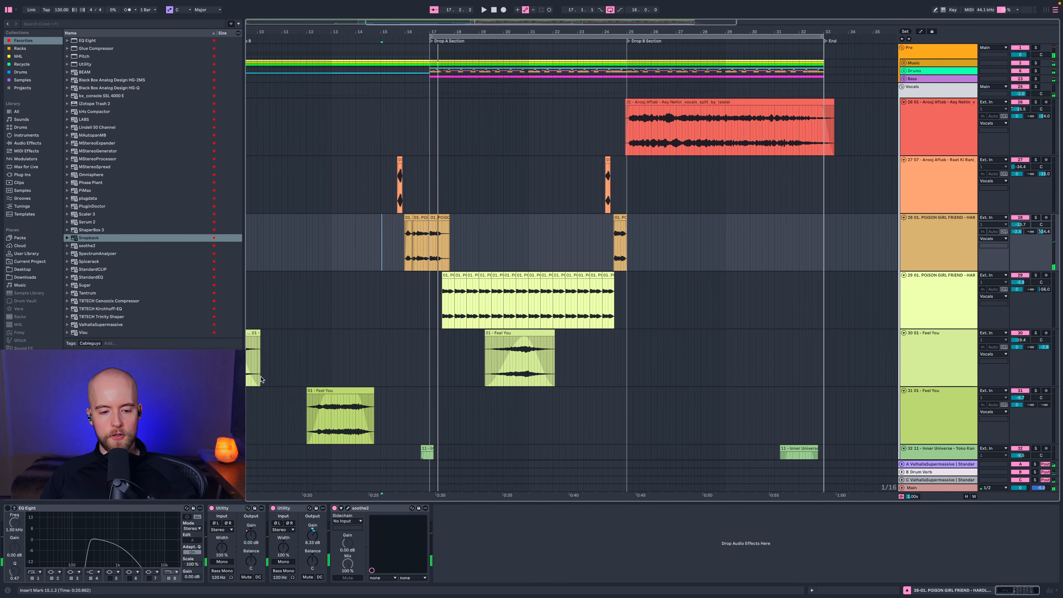
Re-enable EQ Eight on track 28 and play the chops in the full mix from 15.4.3 for comparison.
click(7, 508)
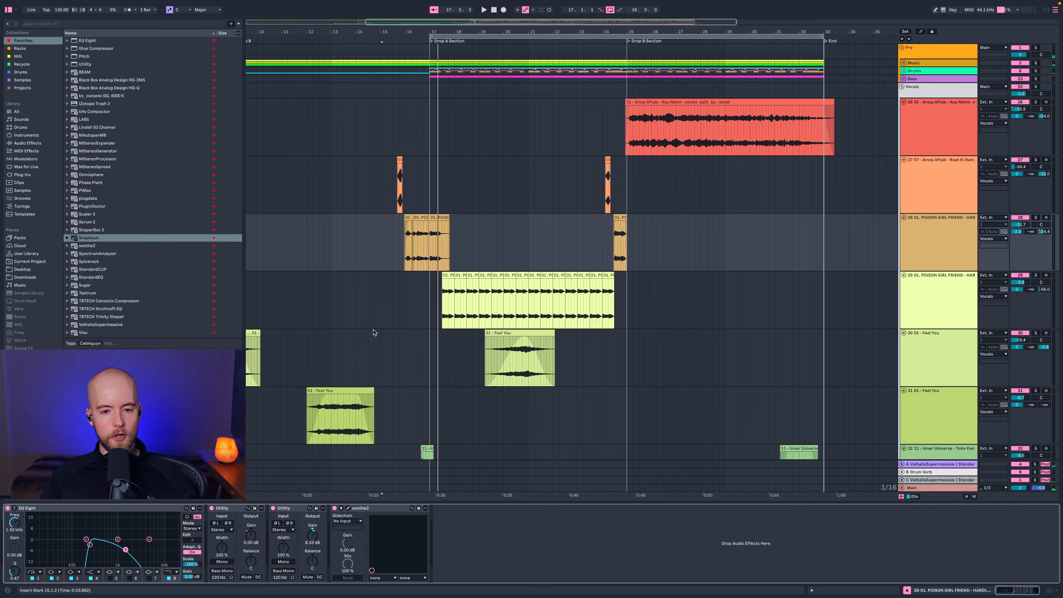
click(401, 247)
key(space)
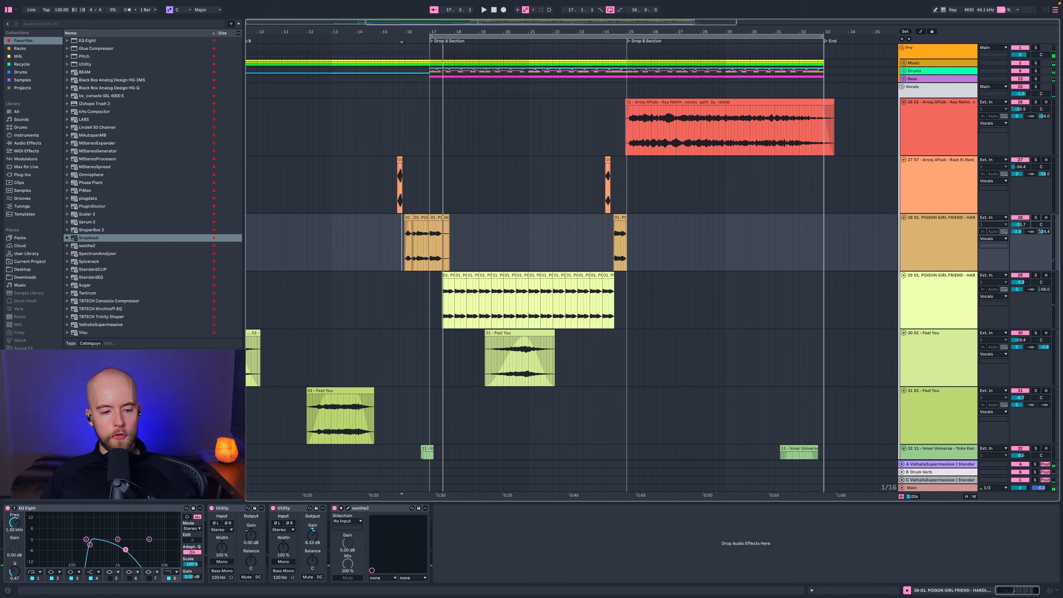
click(158, 509)
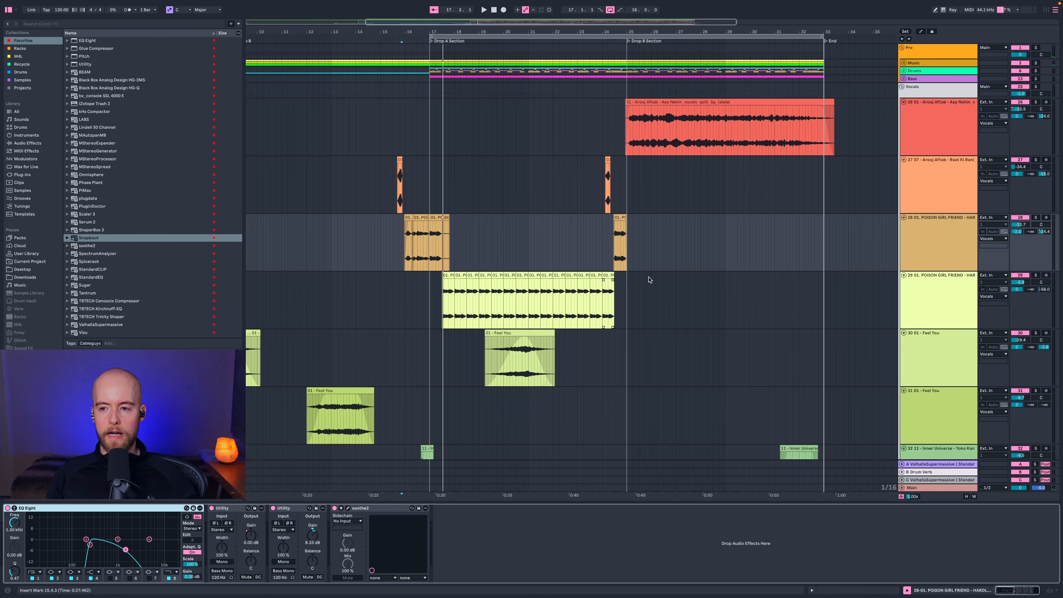
Show the Vocals group's device chain, and open and close its StandardEQ window to examine the curve.
click(926, 90)
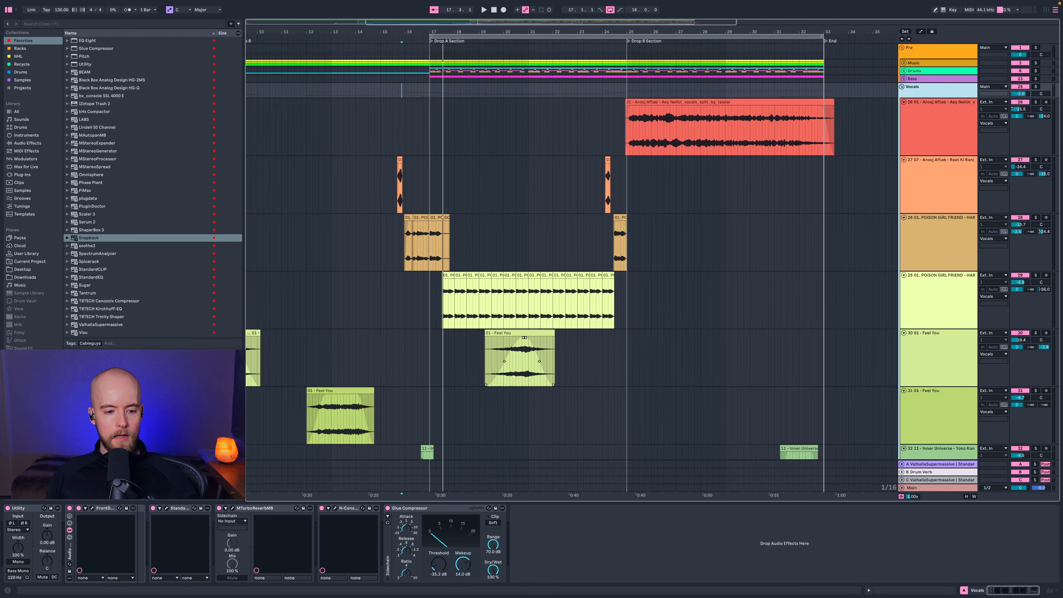
click(166, 508)
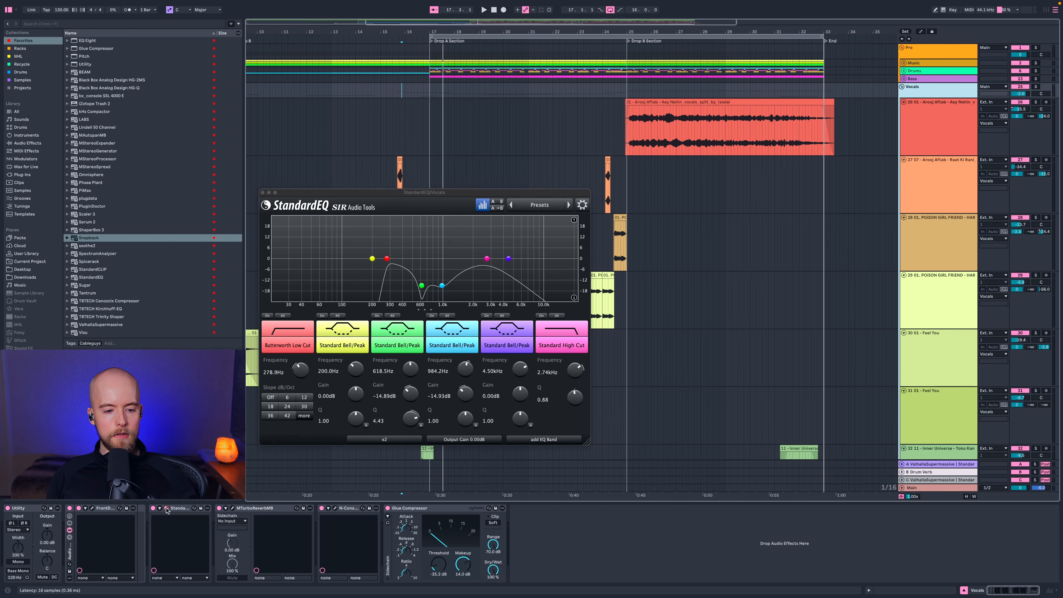
click(166, 509)
Open the Vocals group's MTurboReverbMB and move its window down to uncover more of the vocal clips.
click(231, 508)
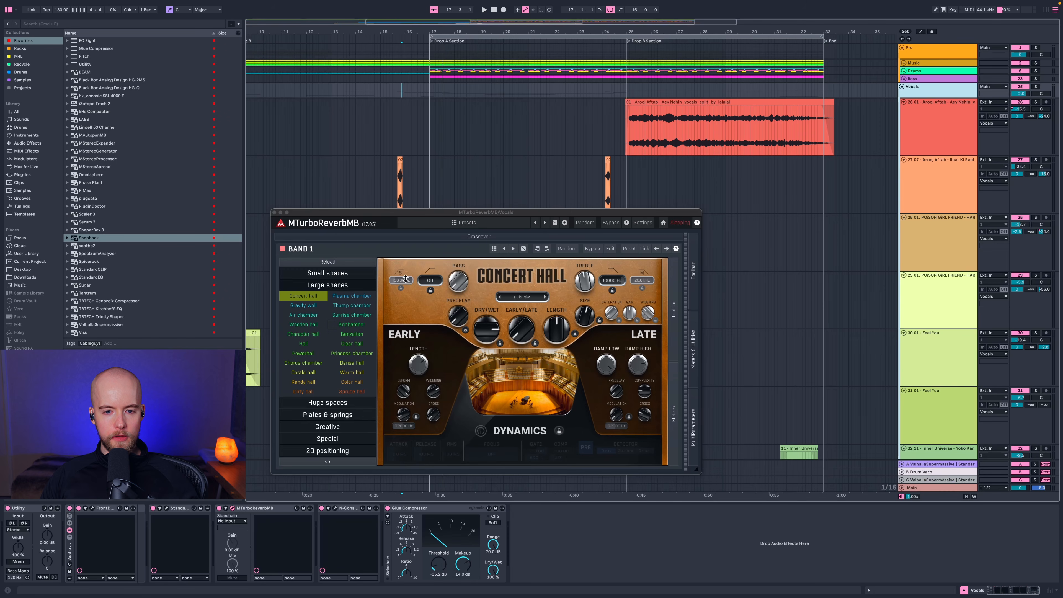
click(440, 212)
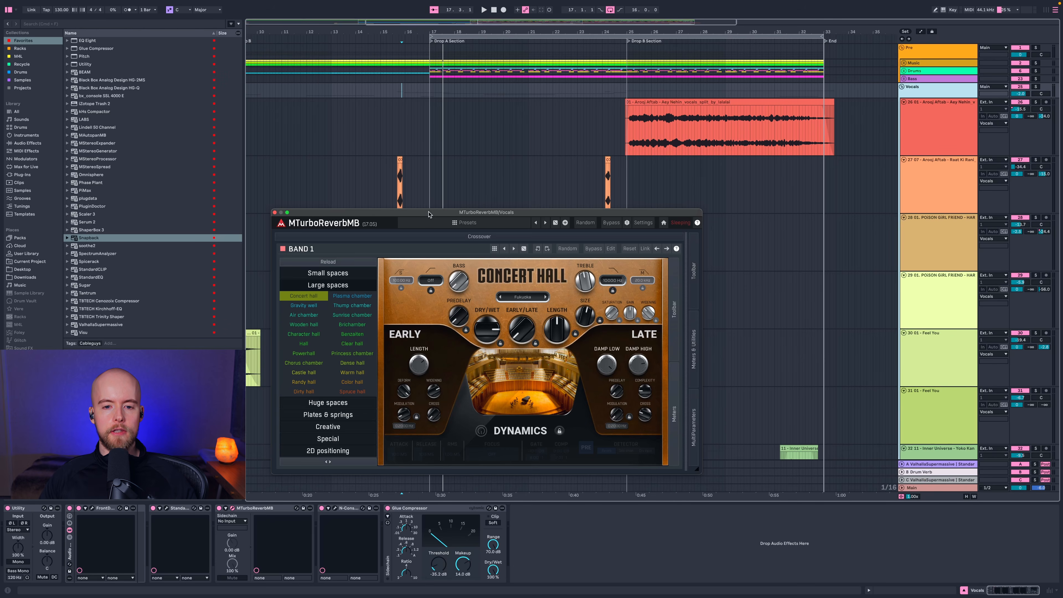
drag(428, 214, 505, 299)
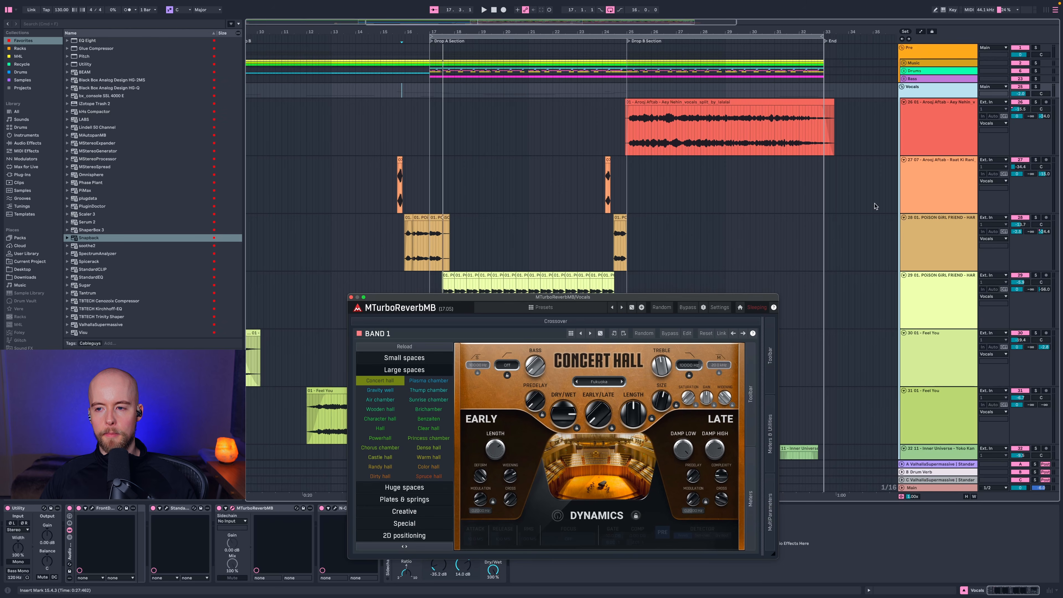
Solo the Vocals group, move the MTurboReverbMB window off the clips, and play the chops from 15.2.3 with the reverb bypassed.
click(1036, 87)
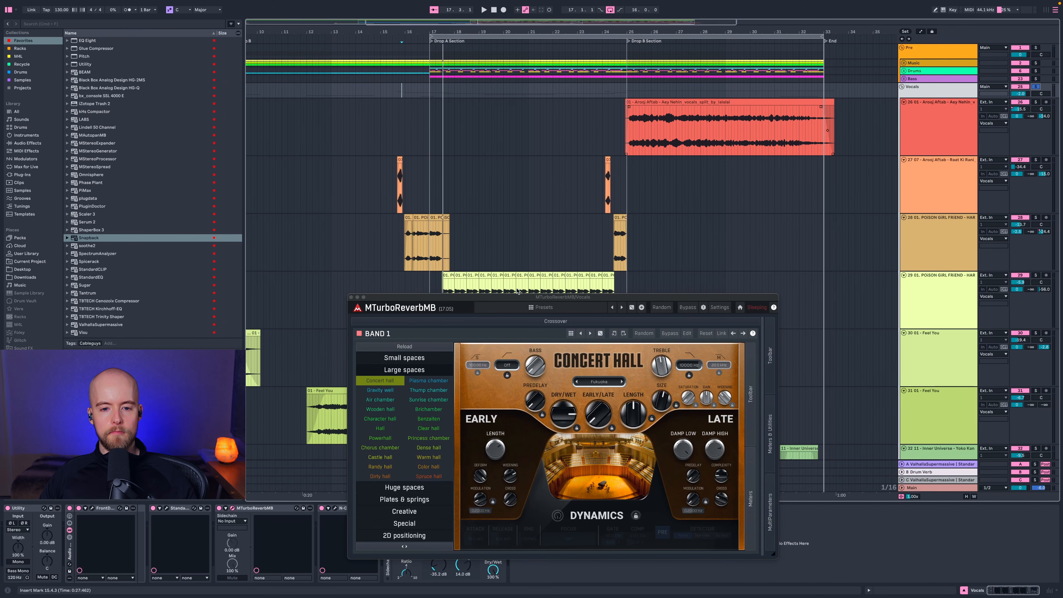
drag(454, 301, 560, 147)
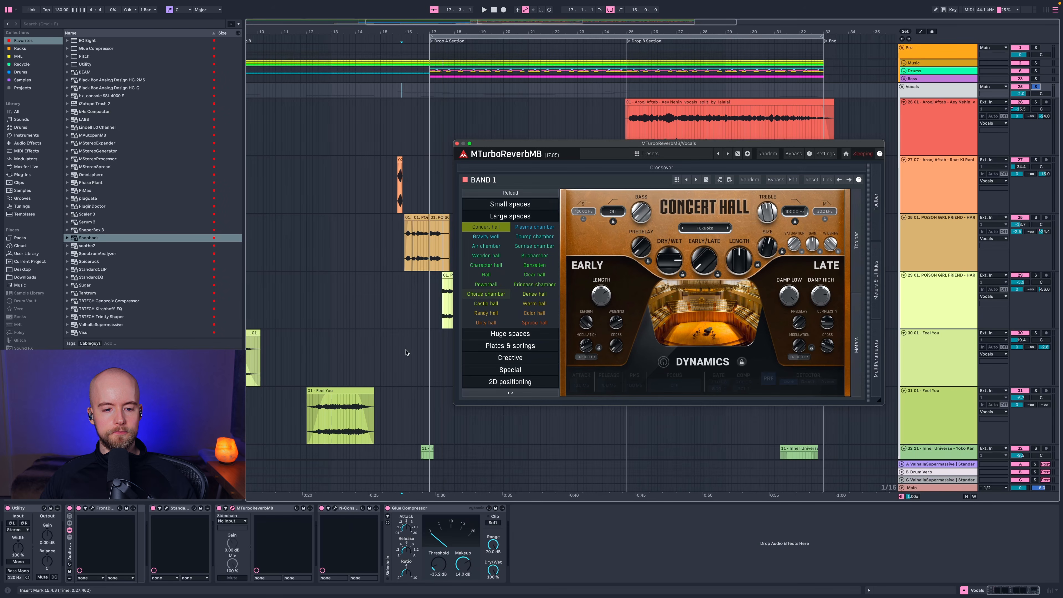
click(216, 508)
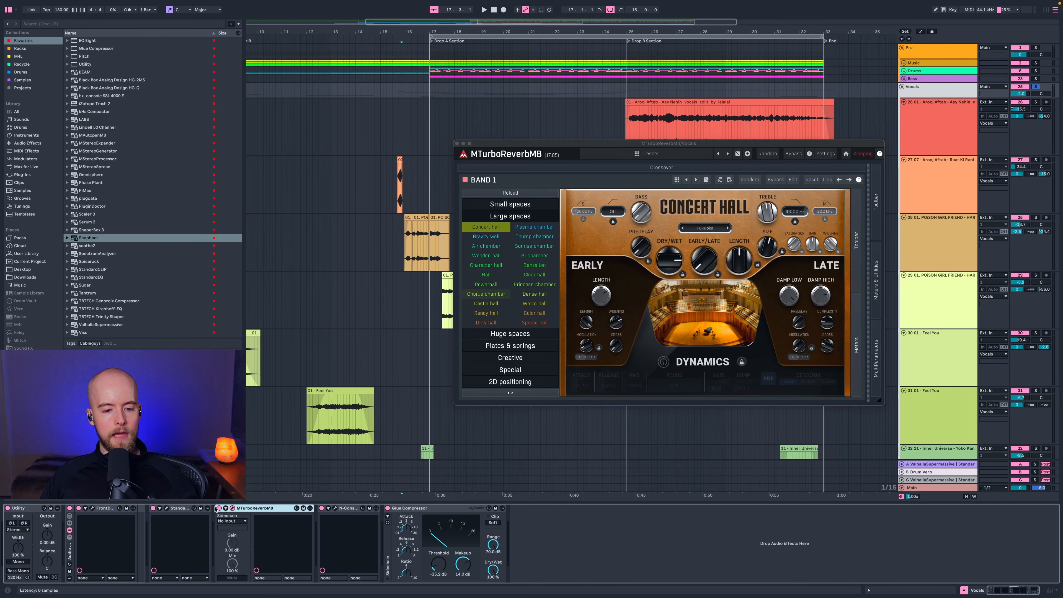
click(388, 228)
key(space)
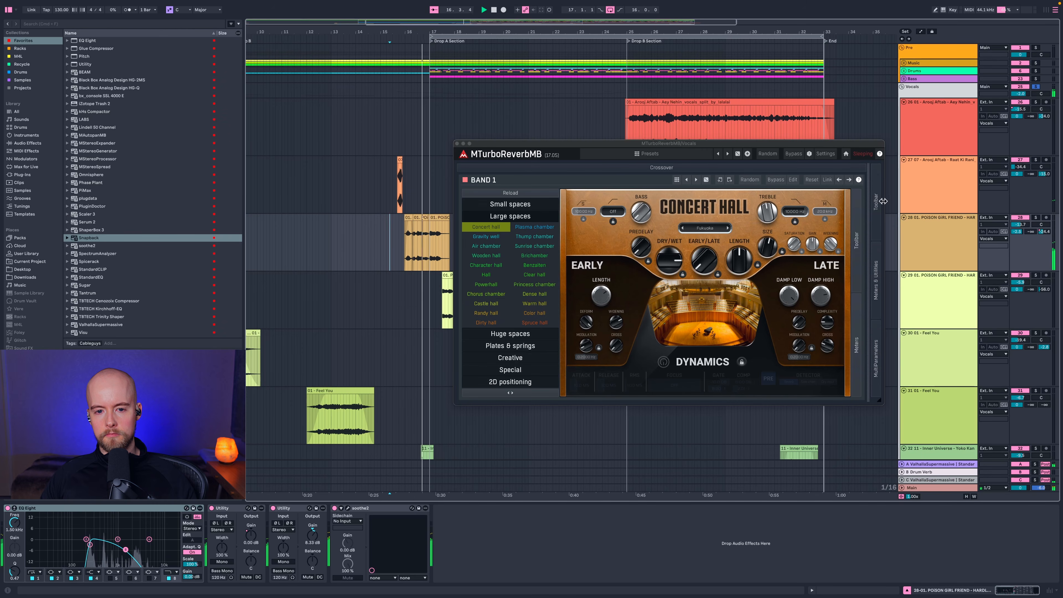
Replay the chops from 15.2.3, re-enabling MTurboReverbMB on the Vocals group for comparison, and close the reverb's window.
click(929, 186)
click(389, 243)
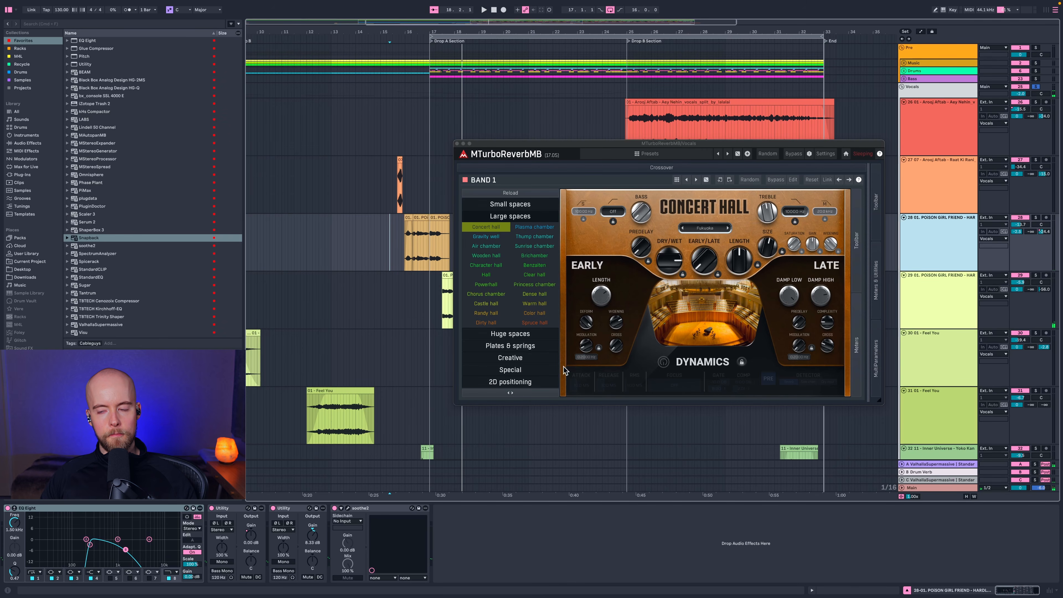
key(space)
click(931, 91)
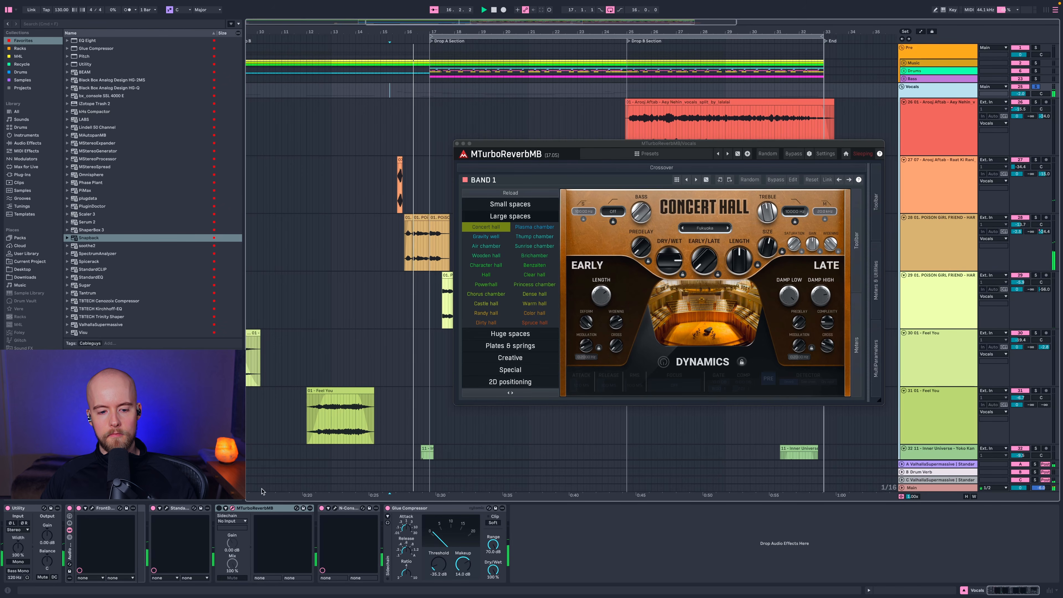
click(220, 509)
key(space)
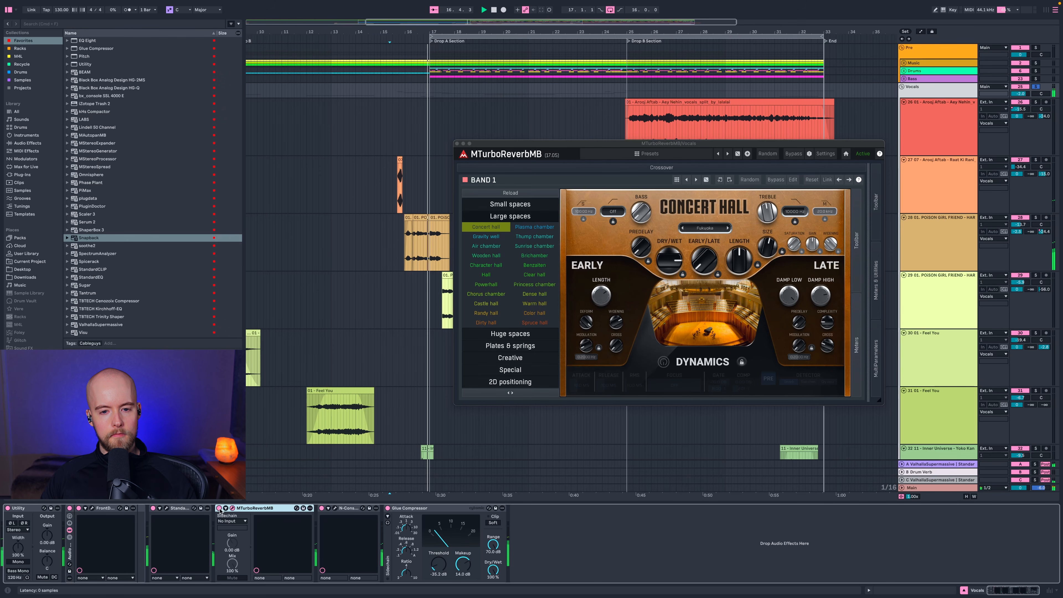
key(space)
key(space)
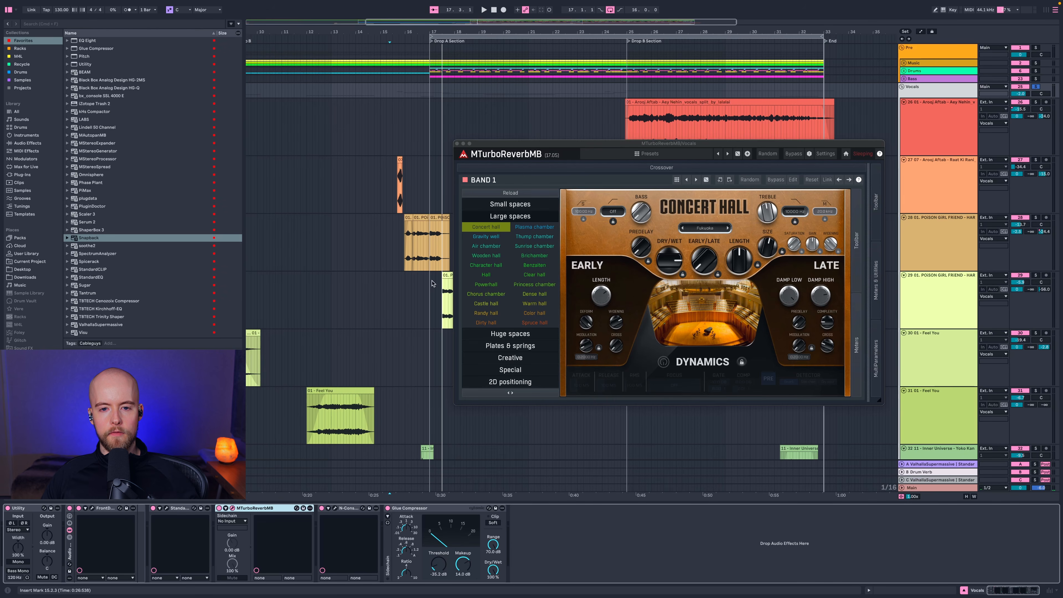
click(596, 298)
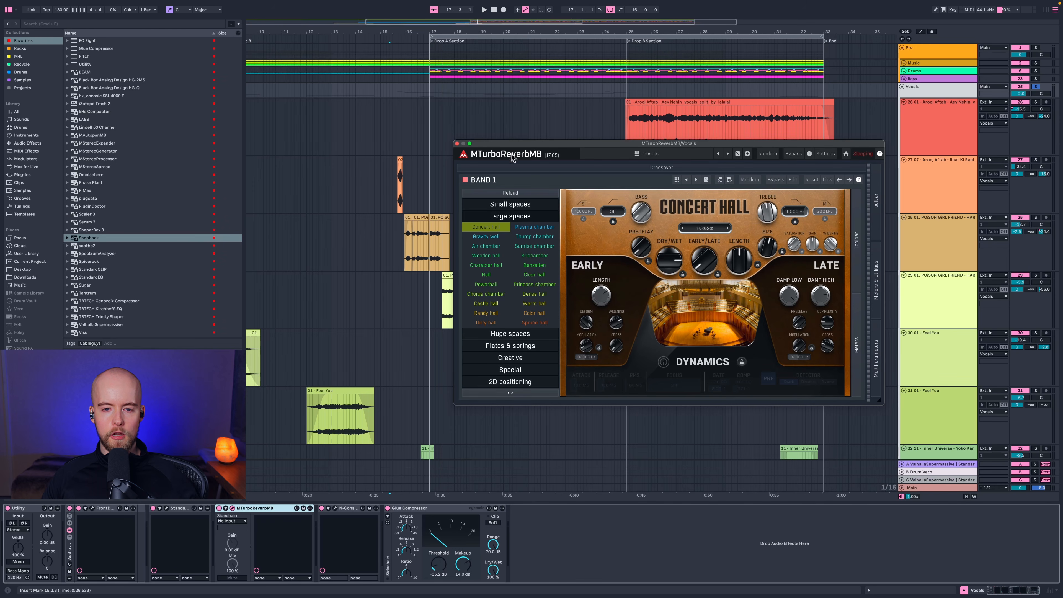
click(457, 144)
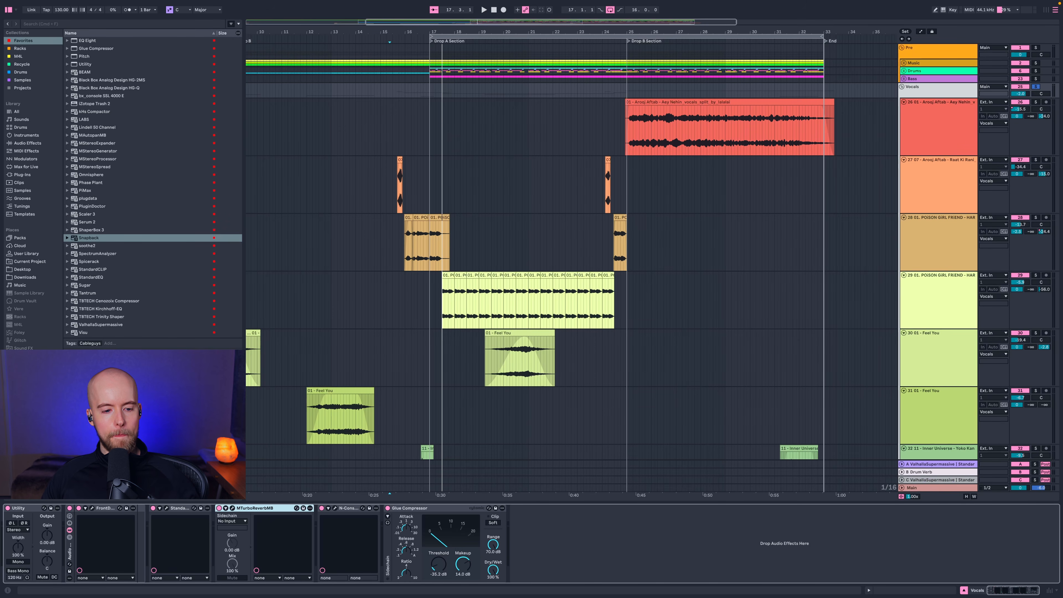
Lower the threshold of the Vocals group's Glue Compressor slightly while the vocals play.
click(411, 511)
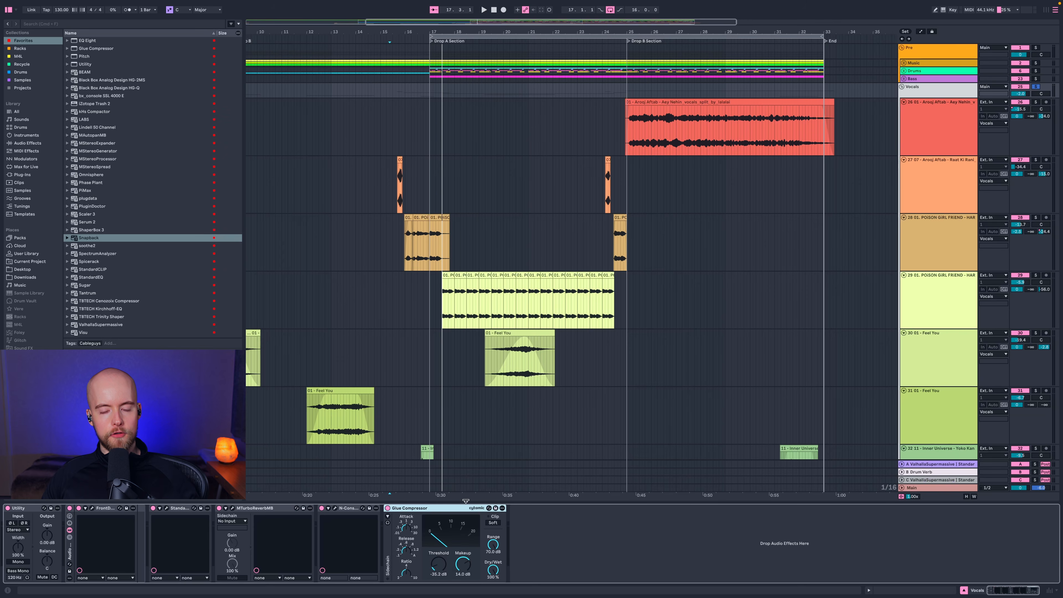
key(space)
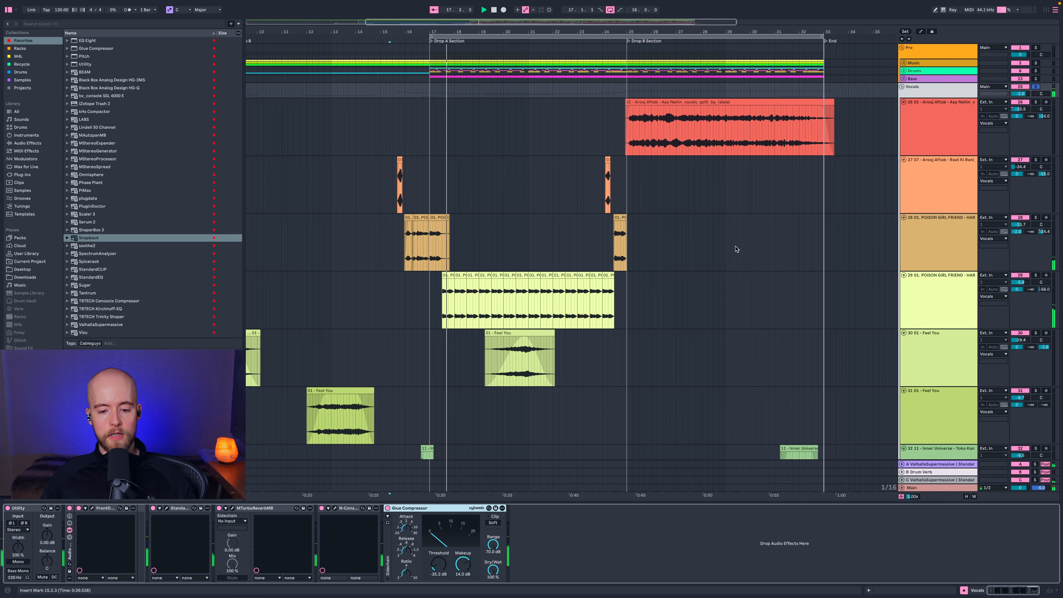
drag(438, 563, 438, 565)
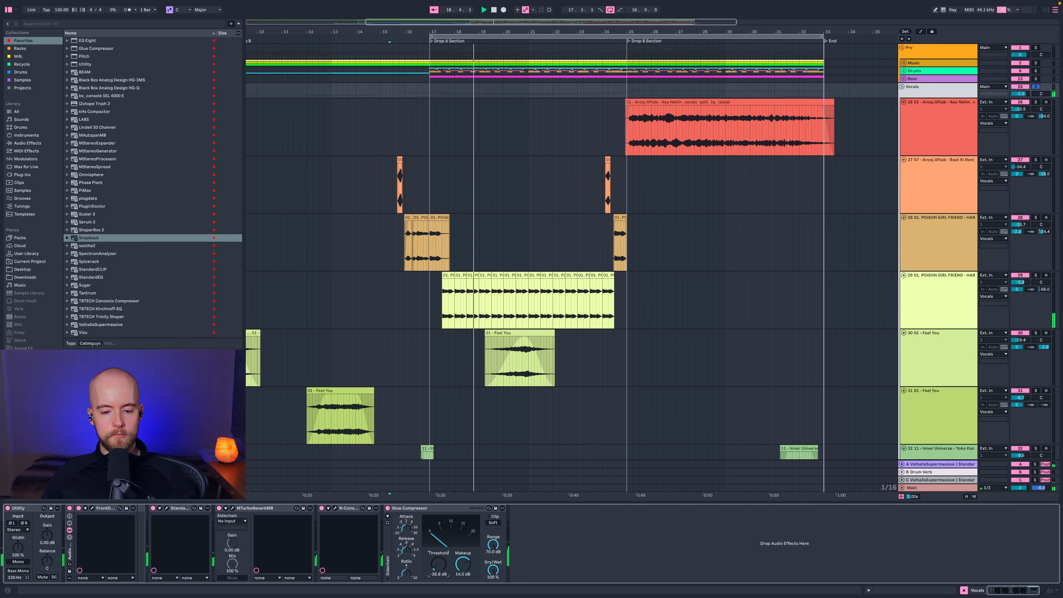
Play the "Feel You" chops on tracks 31 and 30 and show the Vocals group's device chain during playback.
click(361, 391)
scroll(360, 391, left, 4)
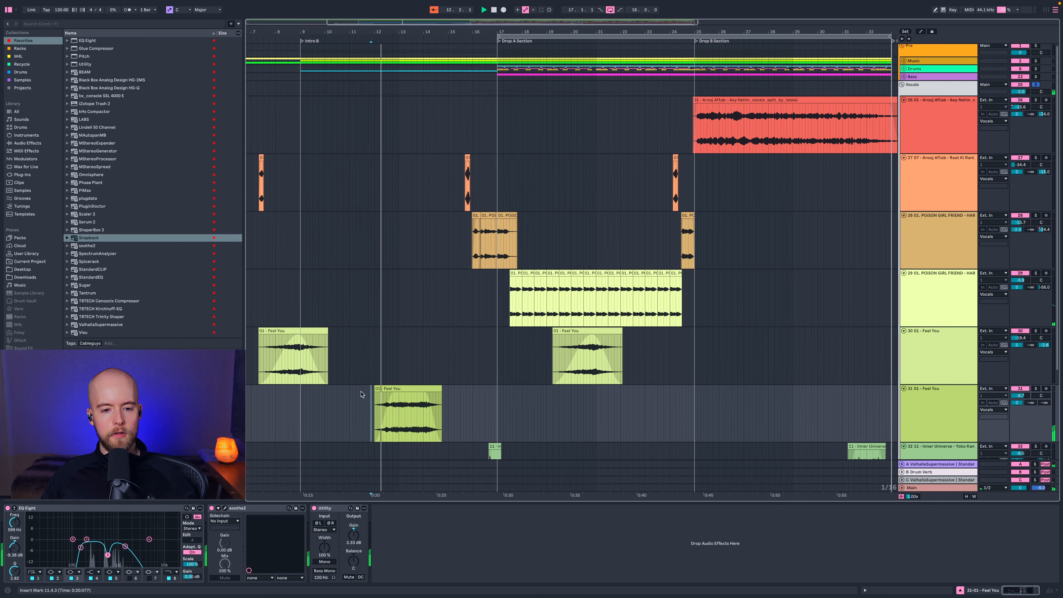
click(280, 370)
key(space)
key(space)
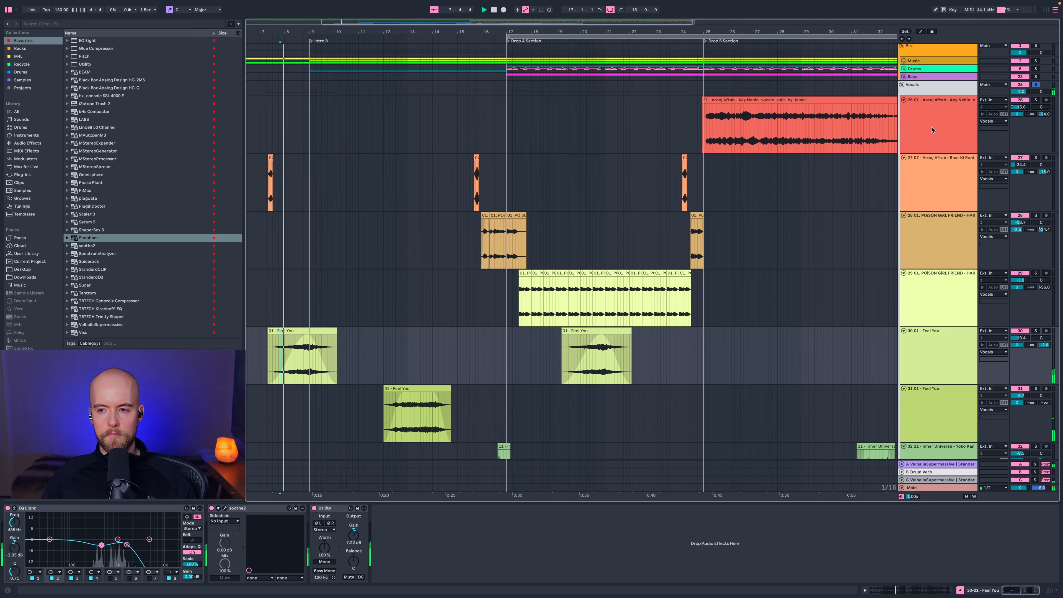
click(924, 90)
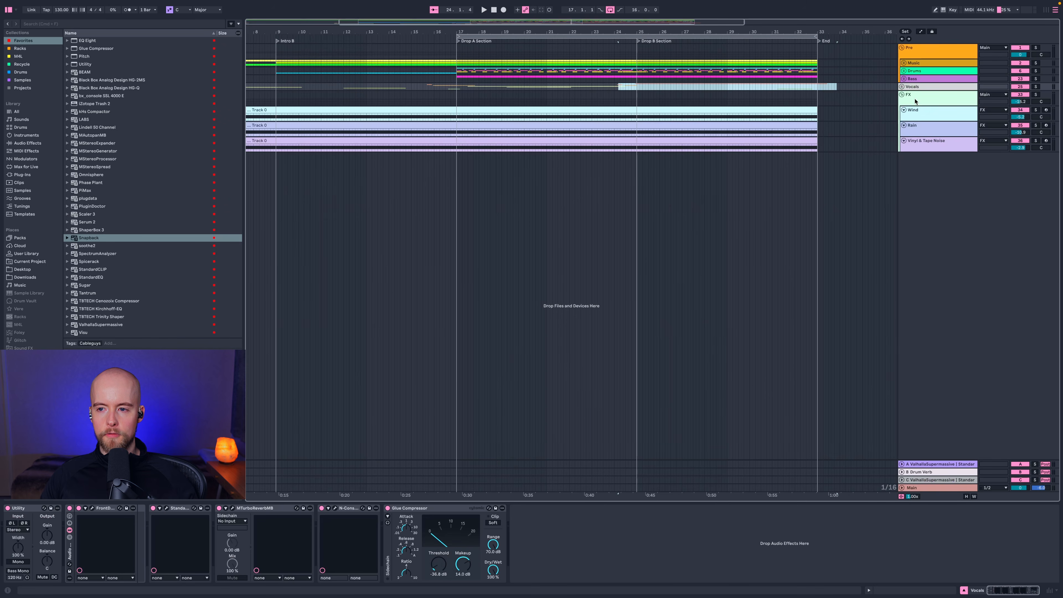
Solo the FX group, select the time range from Drop A to the end, and play it with the group's device chain shown.
click(915, 101)
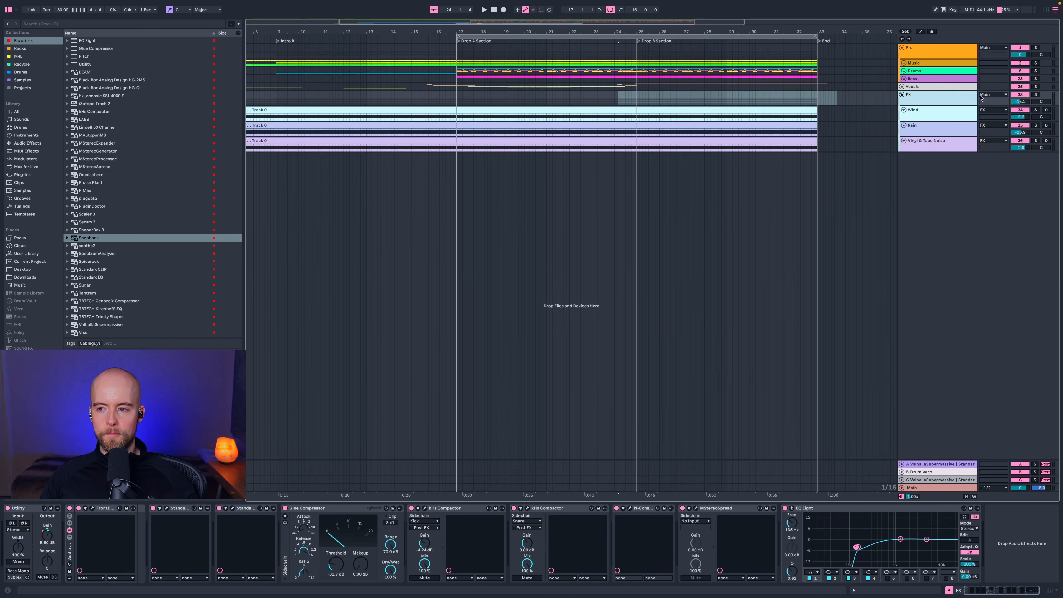
click(1035, 95)
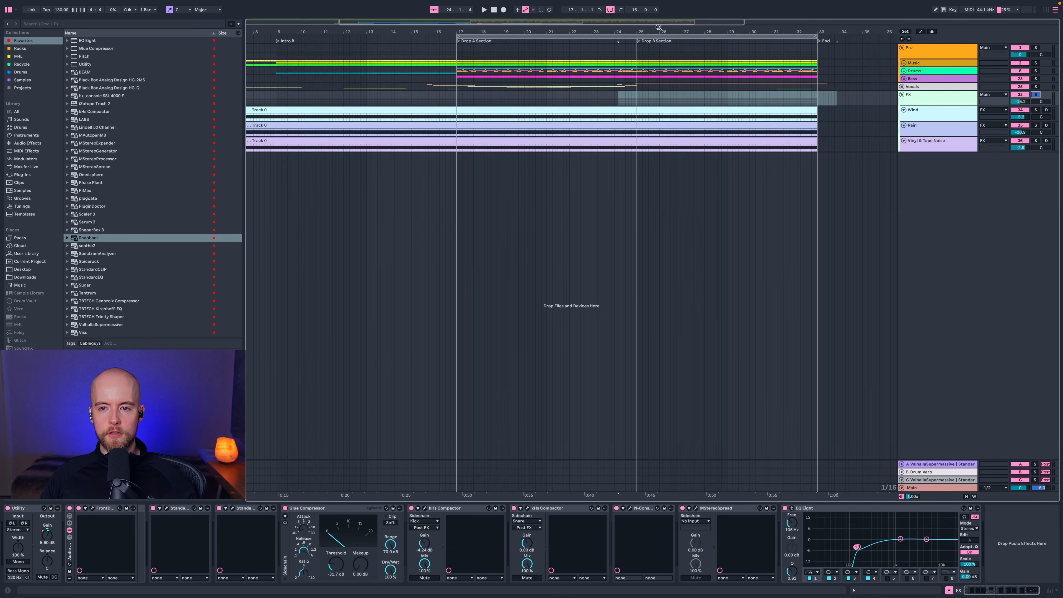
drag(659, 31, 660, 28)
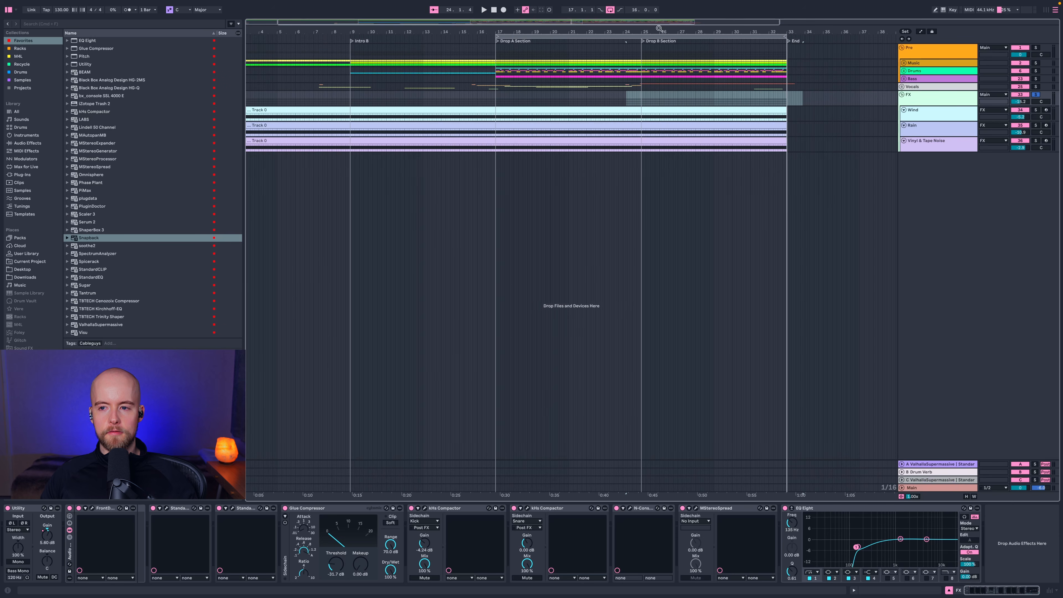
click(914, 112)
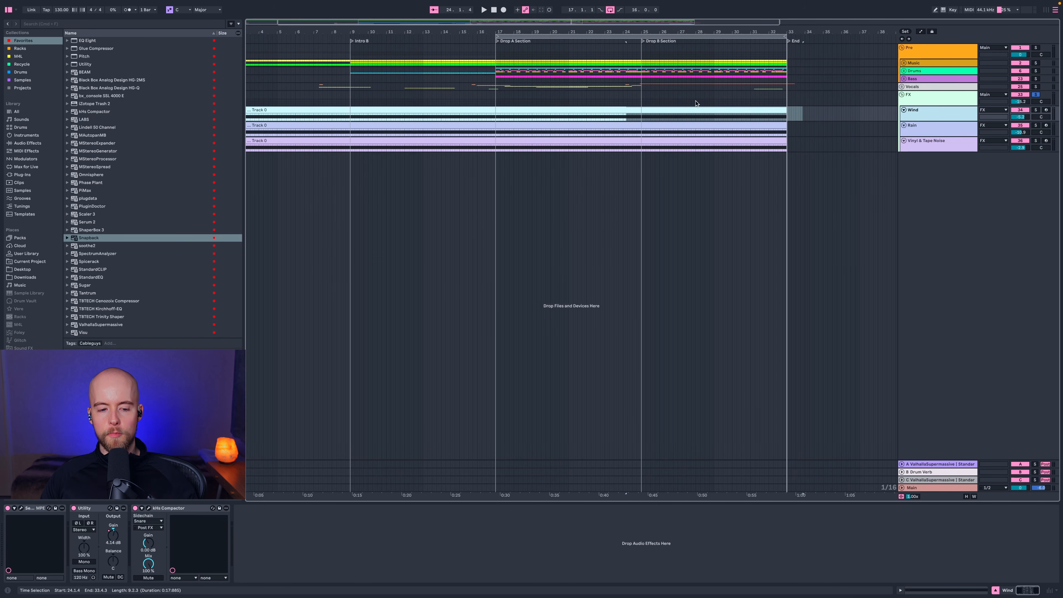
click(587, 36)
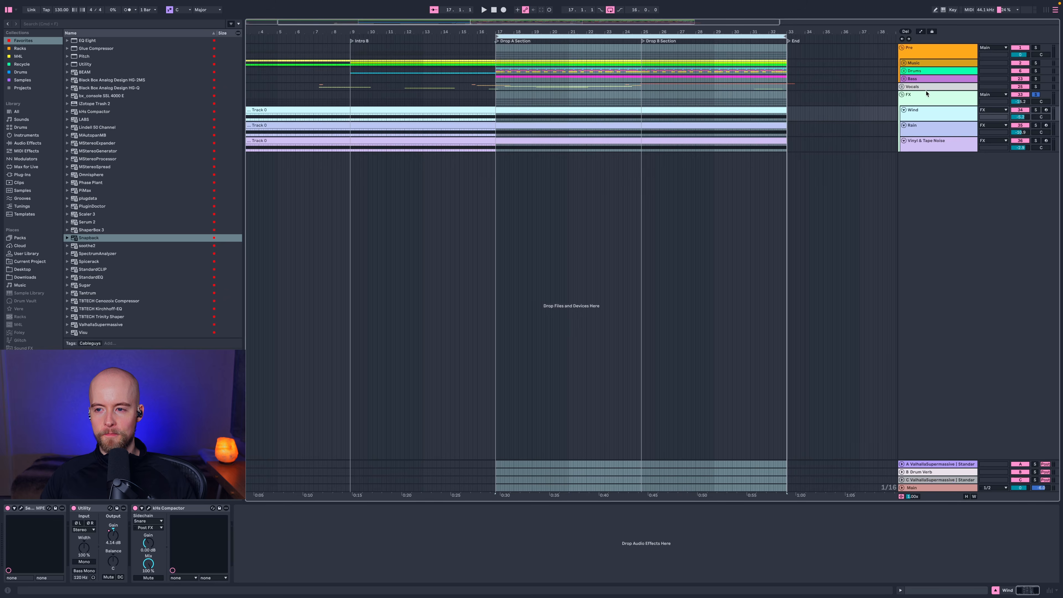
click(930, 101)
key(space)
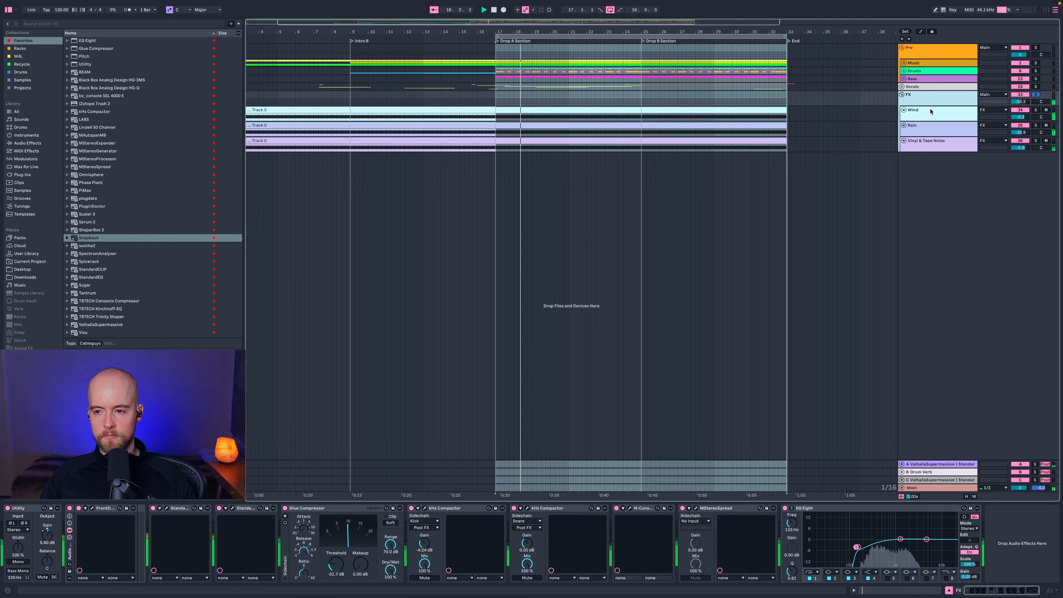
Select the Wind, Rain and Vinyl & Tape Noise tracks together and enlarge their track height.
click(930, 111)
click(929, 142)
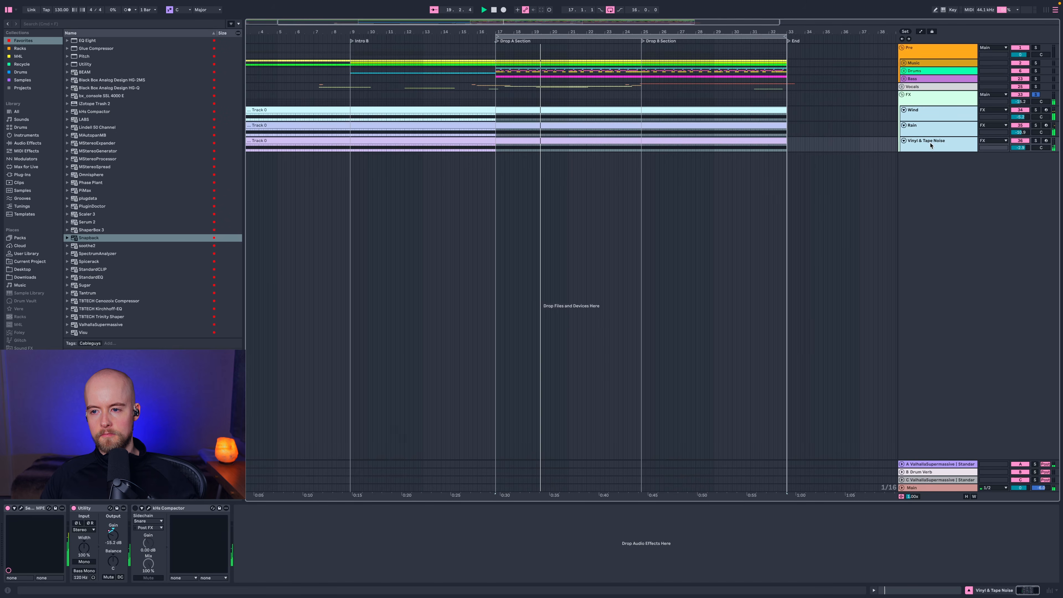
drag(927, 136, 927, 200)
scroll(928, 202, up, 3)
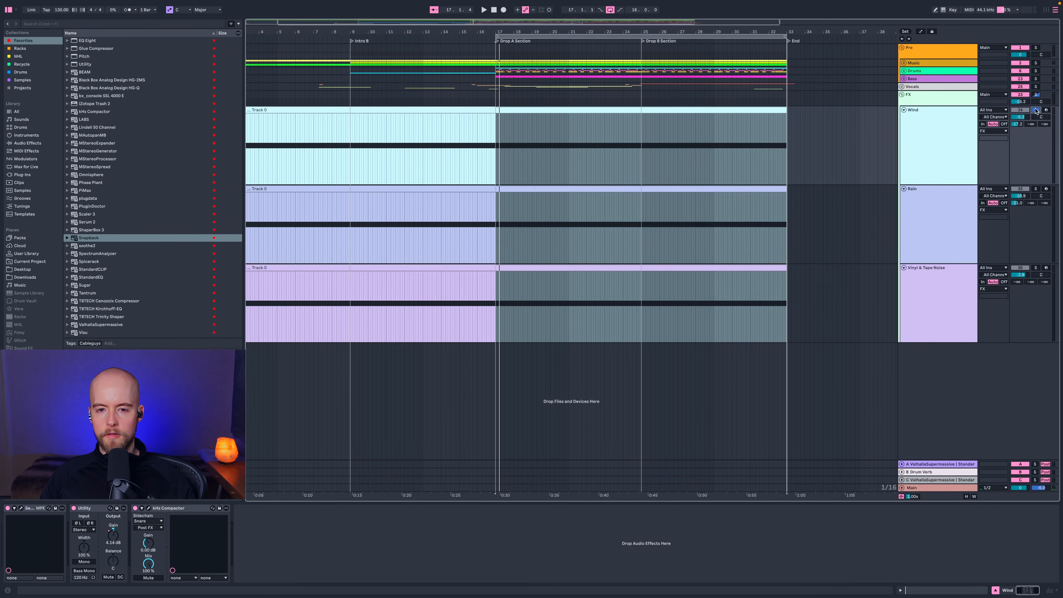
Play the Wind, Rain, and Vinyl & Tape Noise tracks one after another, each soloed in turn.
key(space)
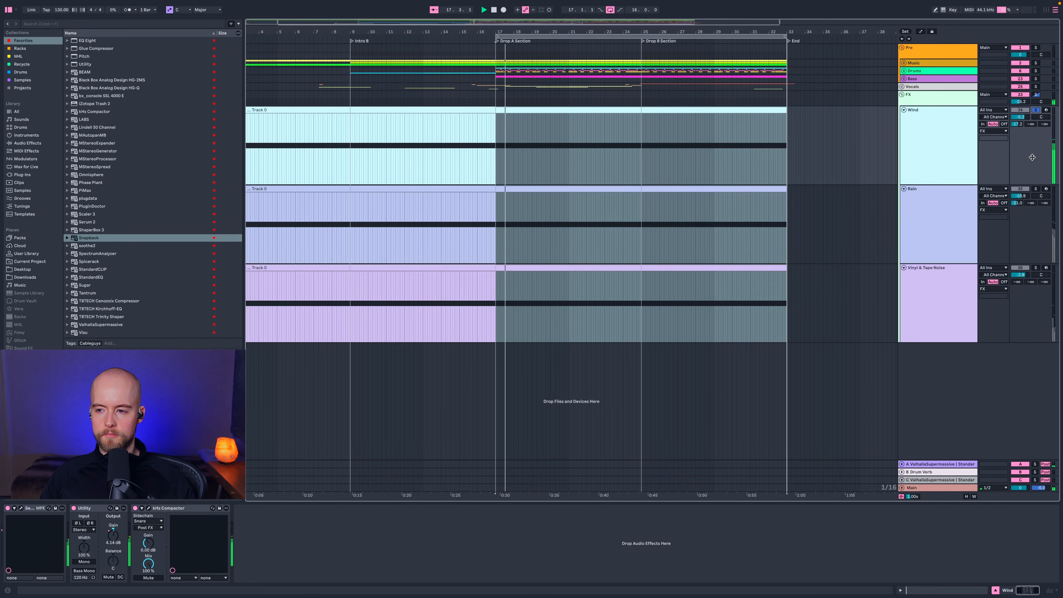
click(1036, 190)
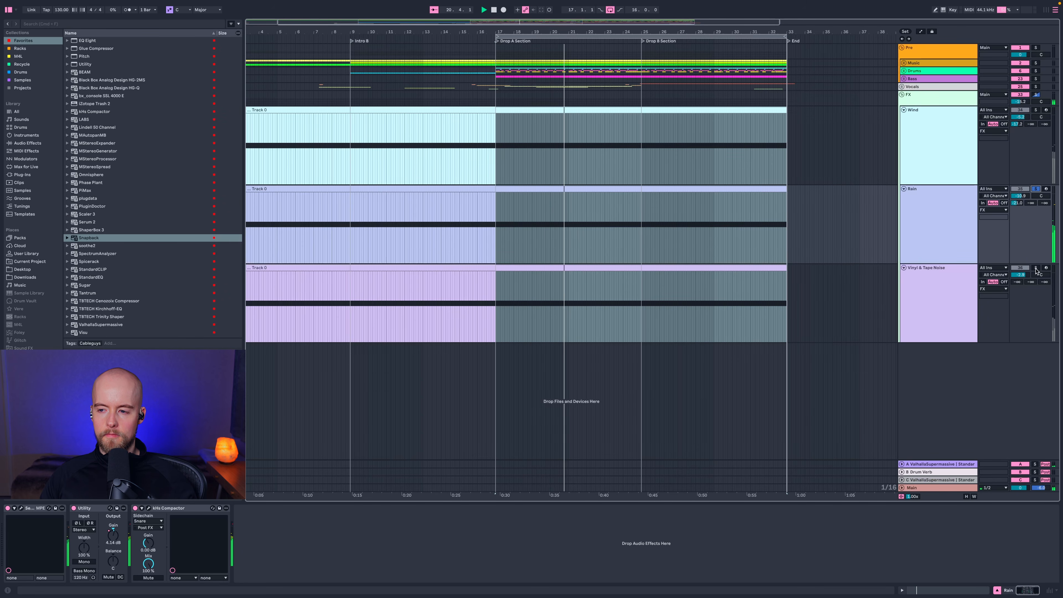
click(1036, 268)
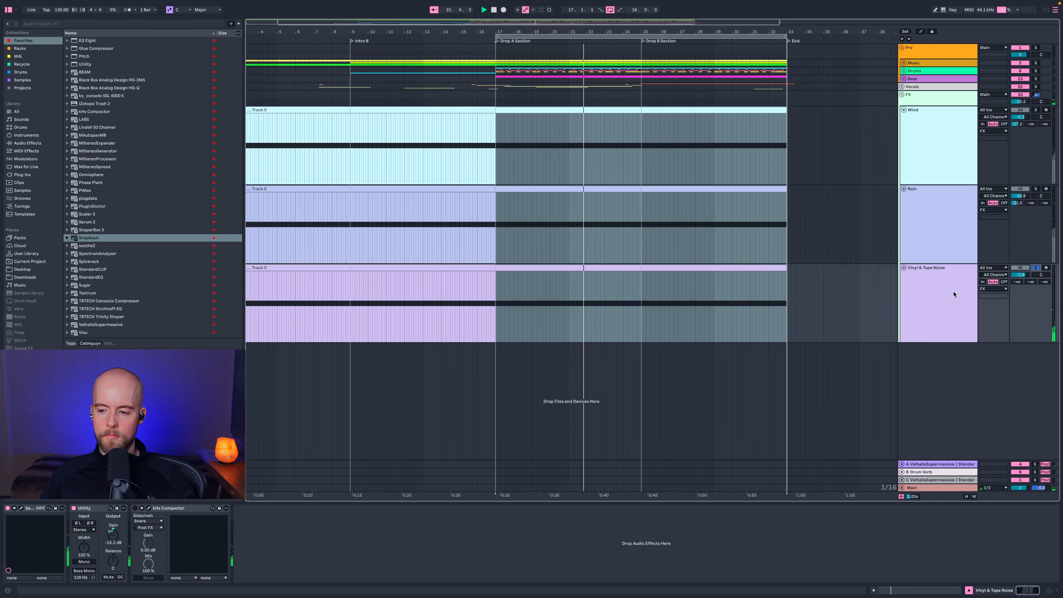
Solo the Wind track again, open its Serum 2 window, and look through the noise oscillator's sample categories.
click(931, 133)
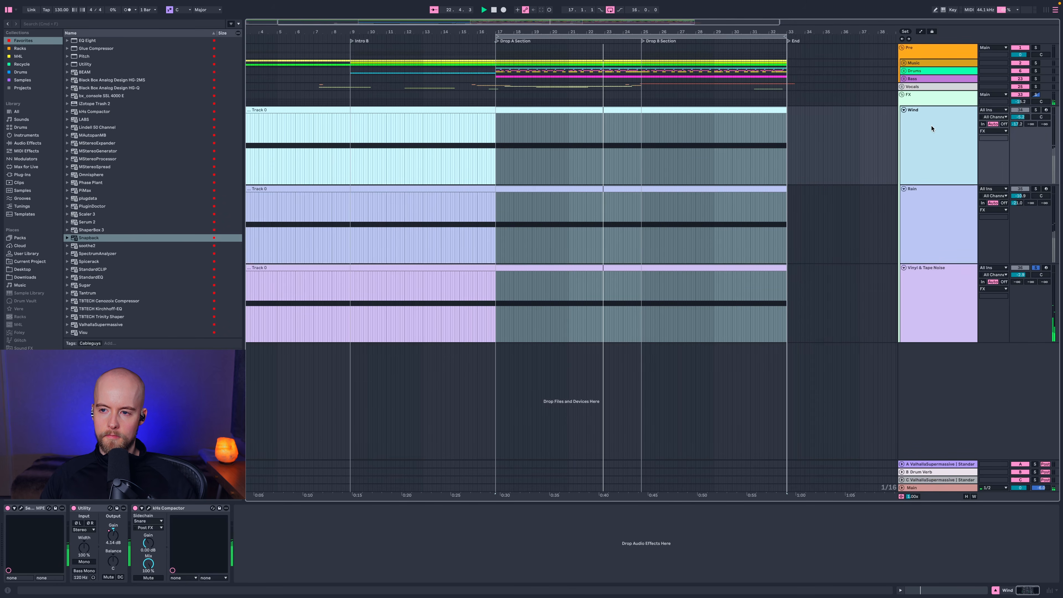
click(1035, 109)
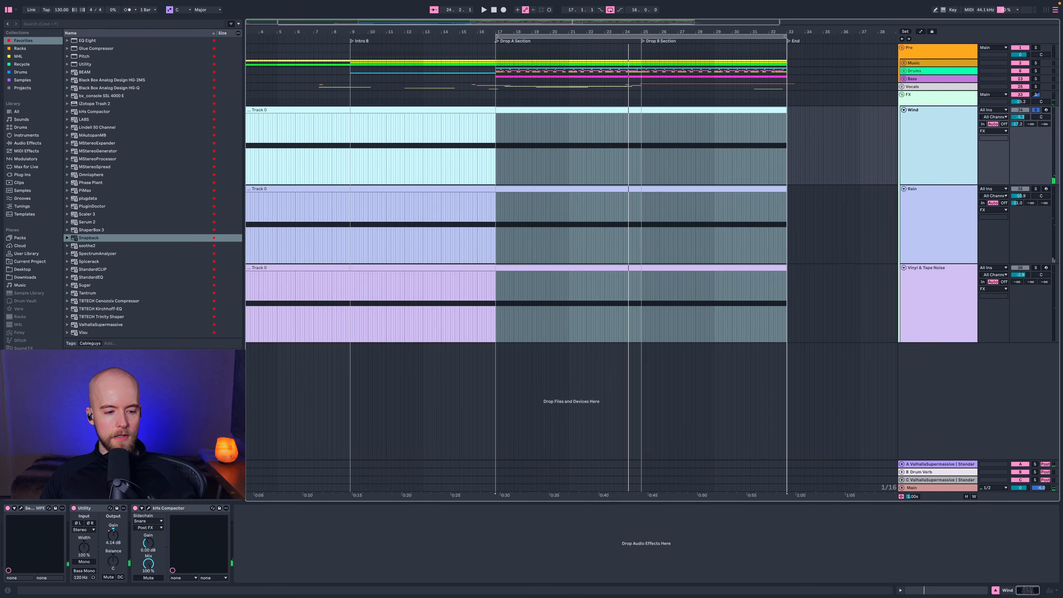
click(21, 509)
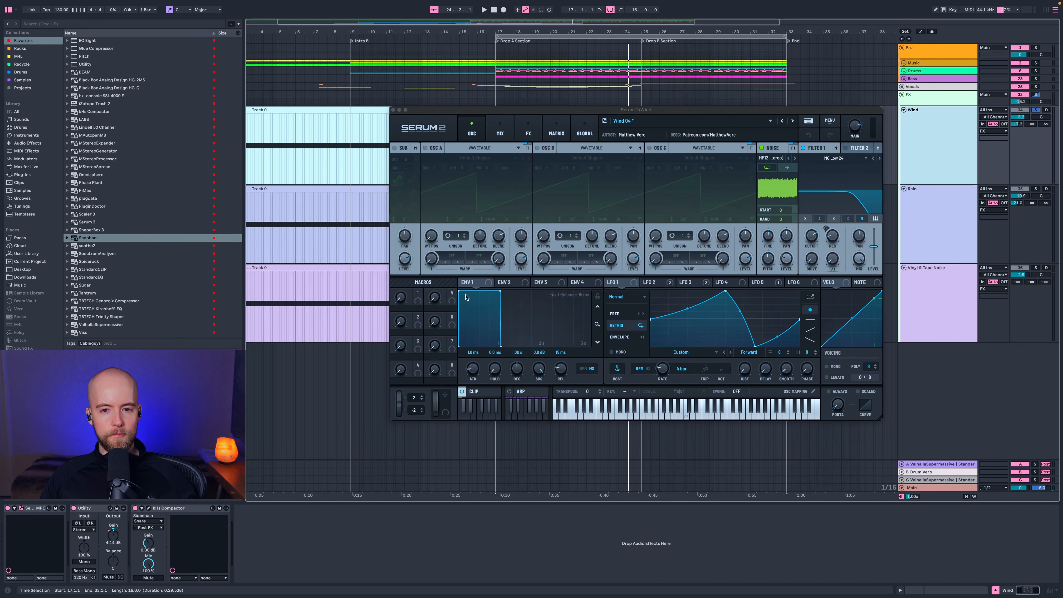
drag(548, 110, 497, 120)
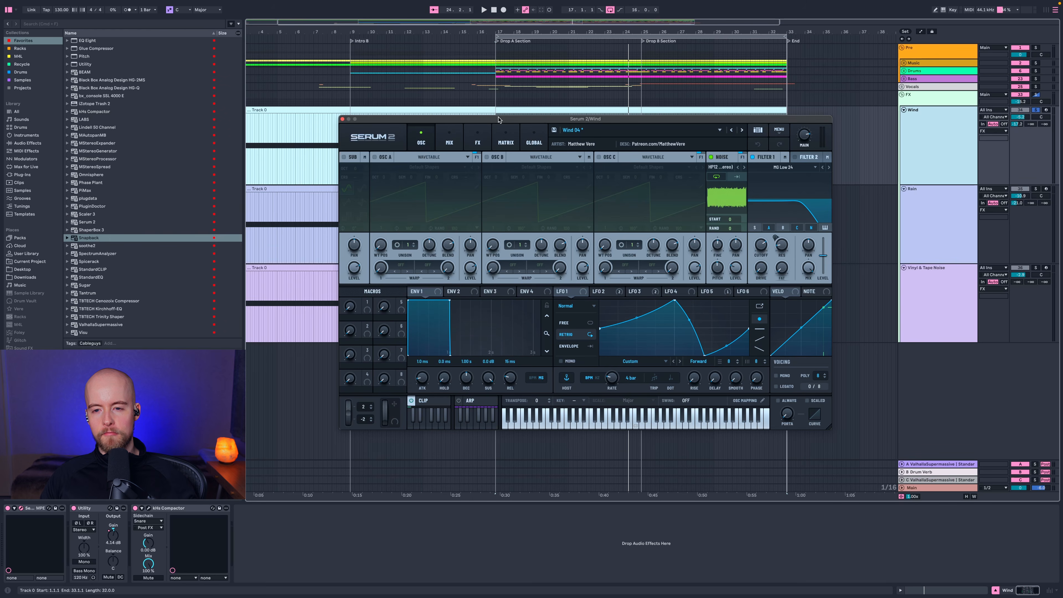
click(711, 167)
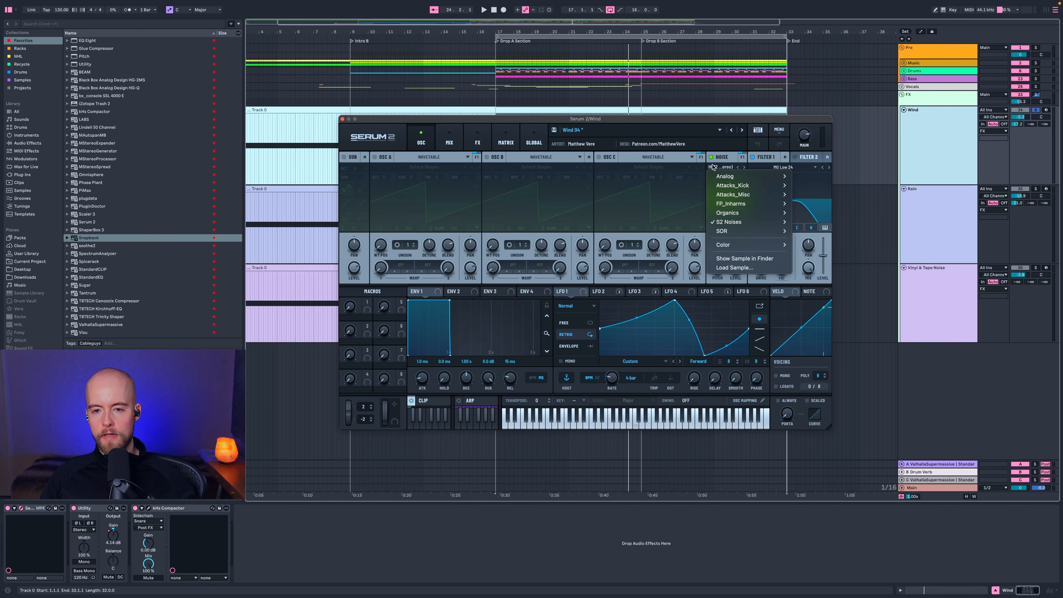
click(677, 168)
Examine the Wind patch's effects chain from the first equalizer down to the reverb, and show the LFO 2 settings.
click(477, 138)
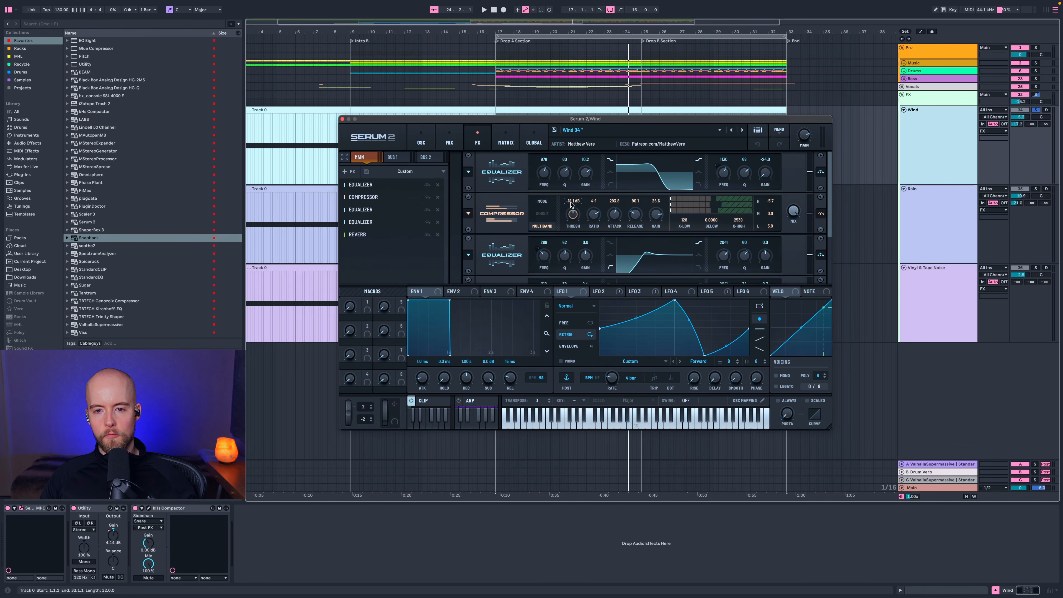
scroll(707, 194, down, 5)
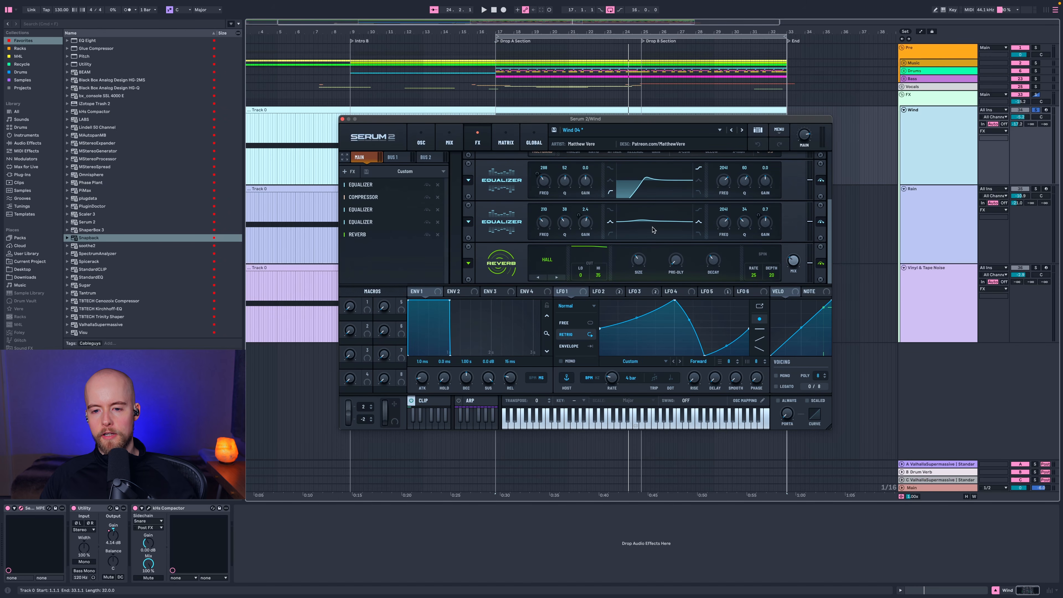
click(601, 292)
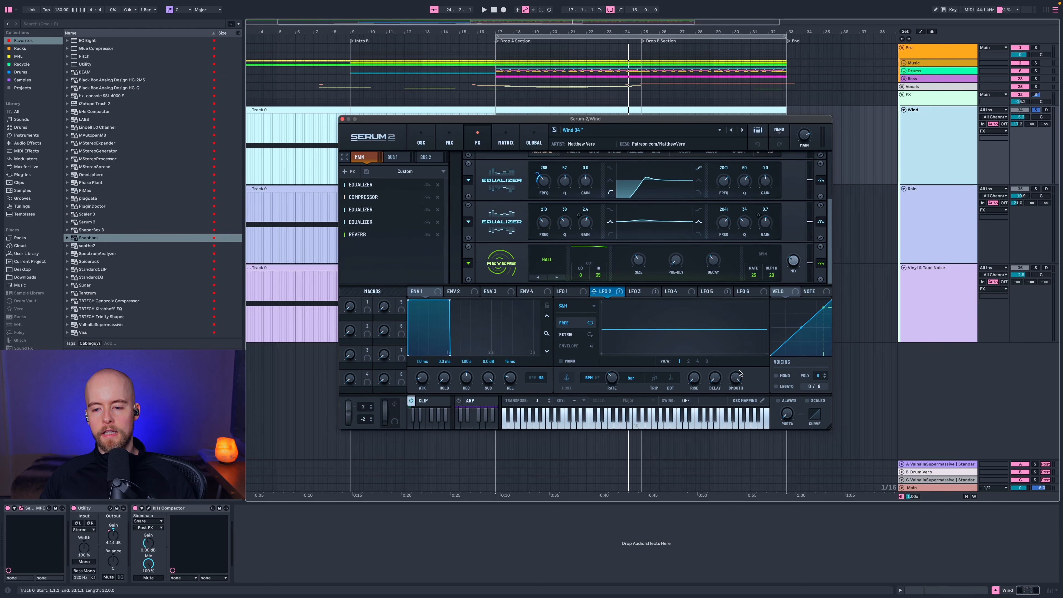
Play the soloed Wind track while watching the movement of LFO 2.
click(737, 380)
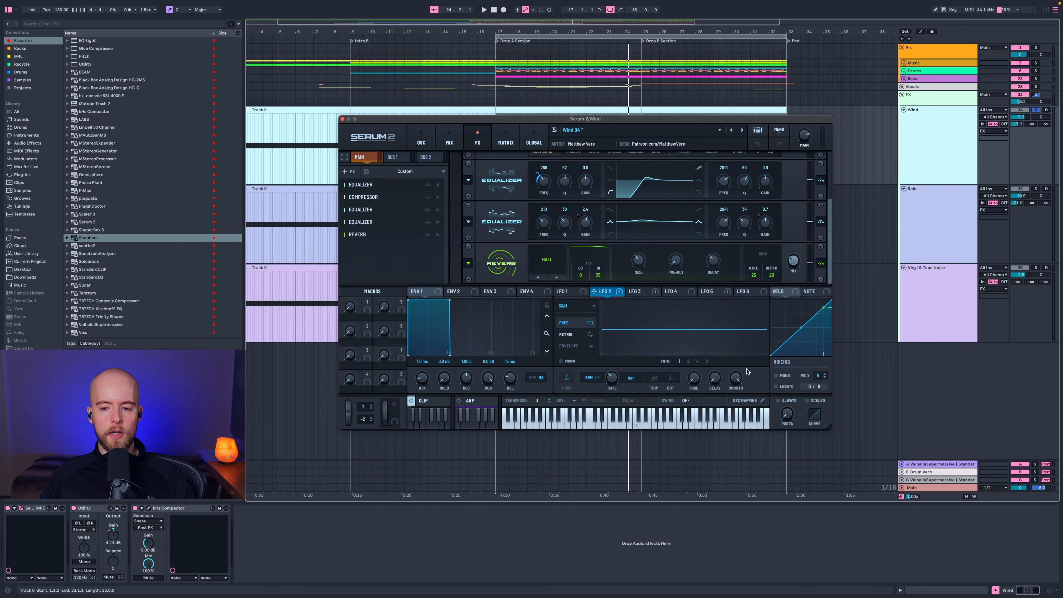
key(space)
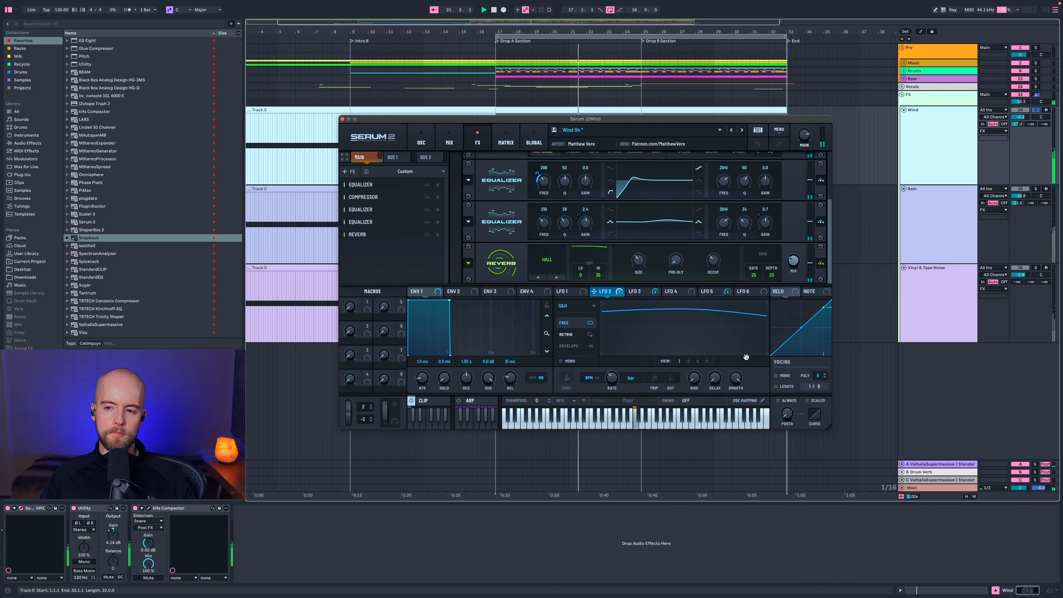
key(space)
Solo the Rain track, open its Serum 2 window, and examine the effects chain from the equalizers down to the reverb.
click(1037, 190)
click(1037, 190)
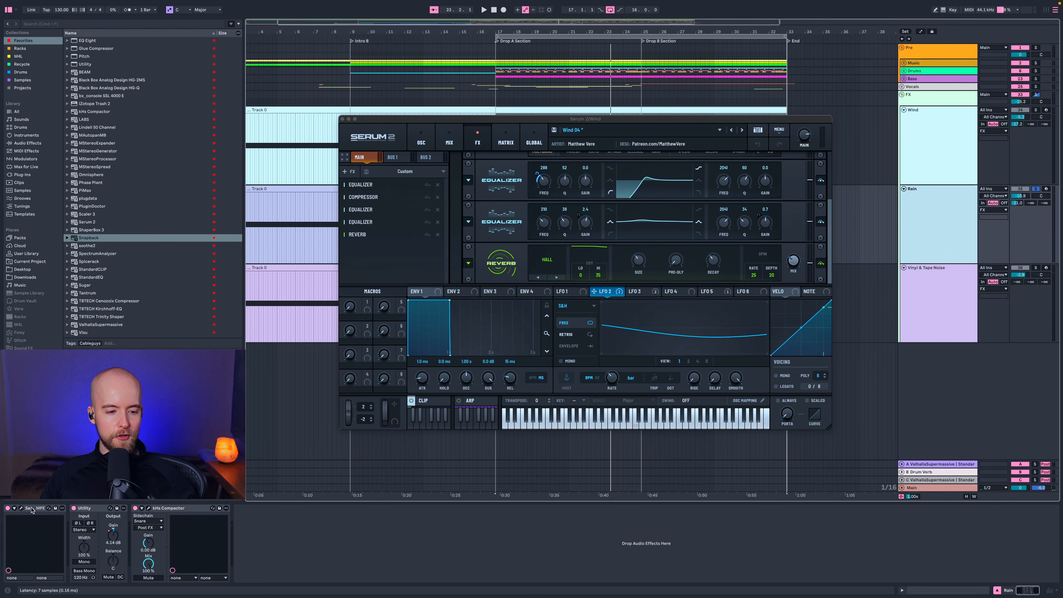
click(22, 508)
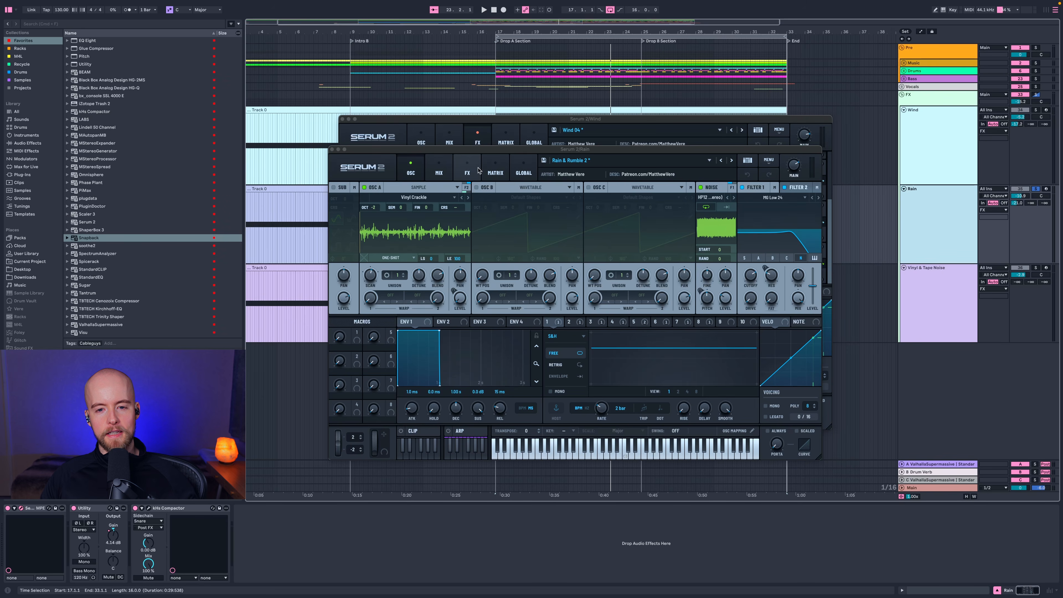
click(467, 168)
scroll(590, 262, down, 1)
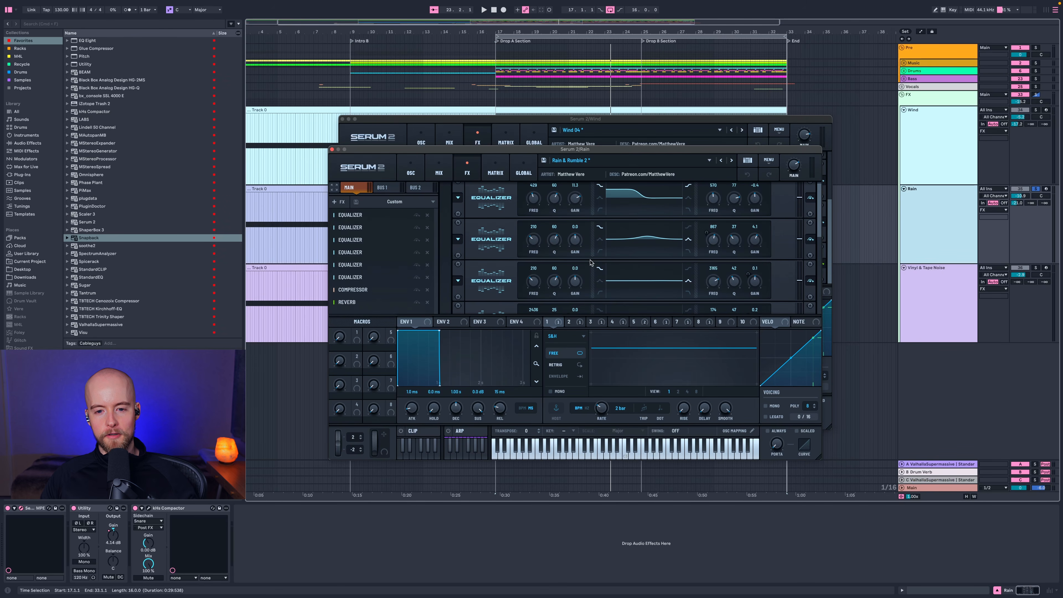
scroll(591, 262, down, 2)
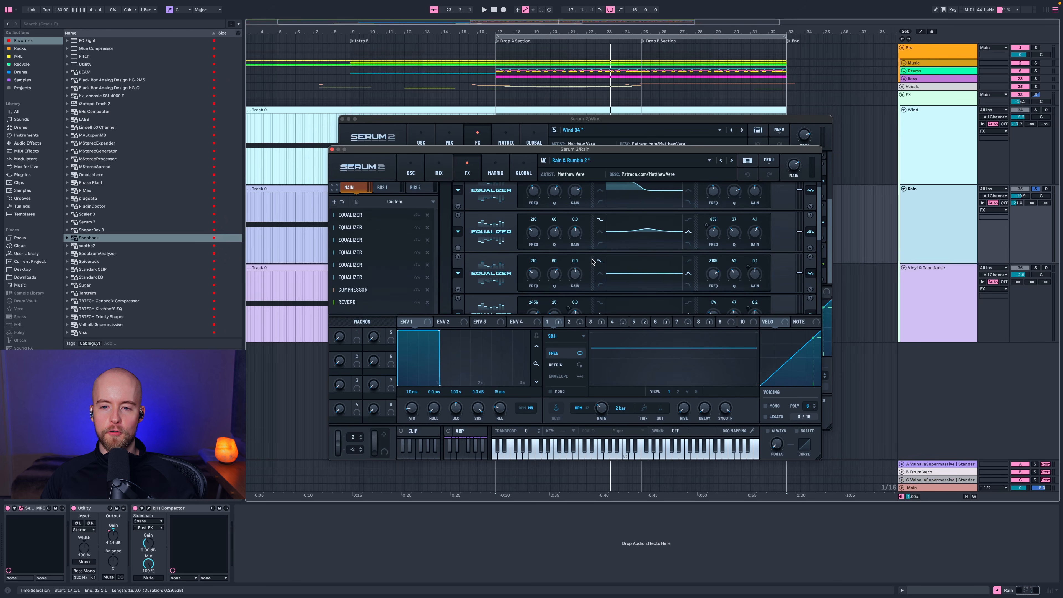
scroll(591, 262, down, 15)
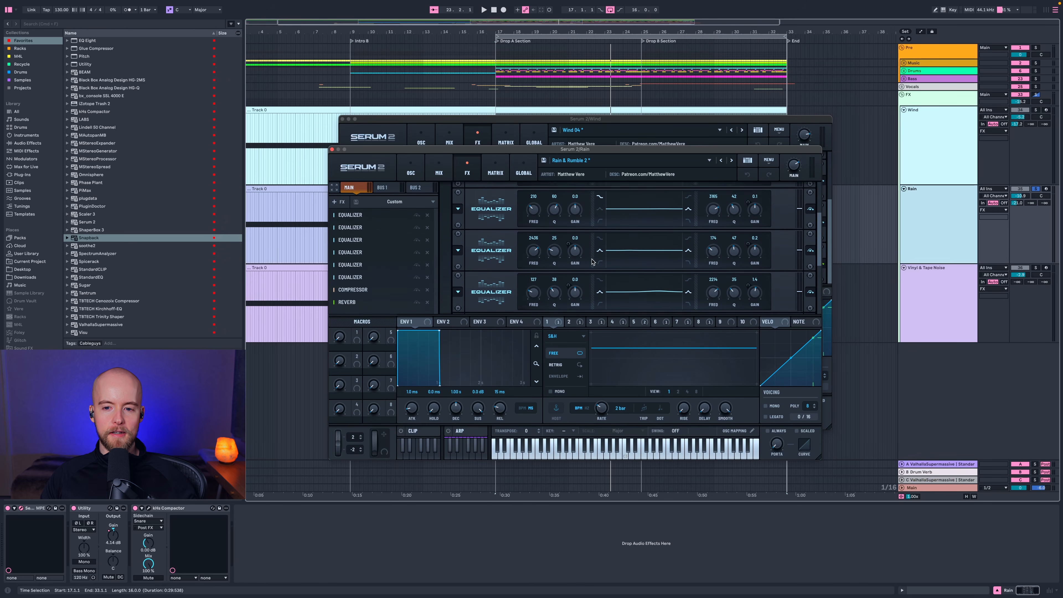
scroll(592, 261, down, 17)
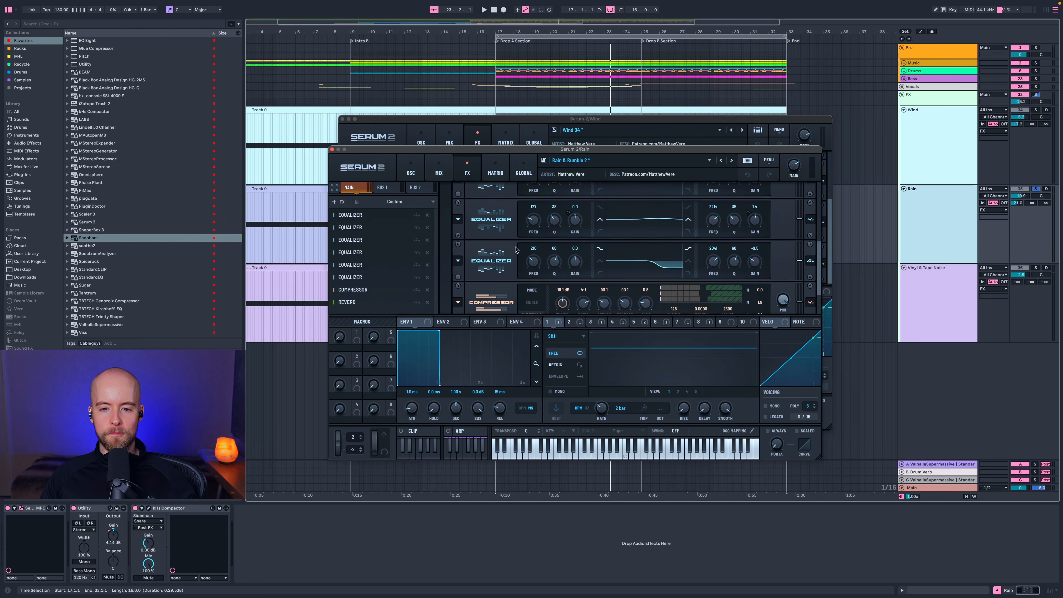
scroll(515, 249, down, 9)
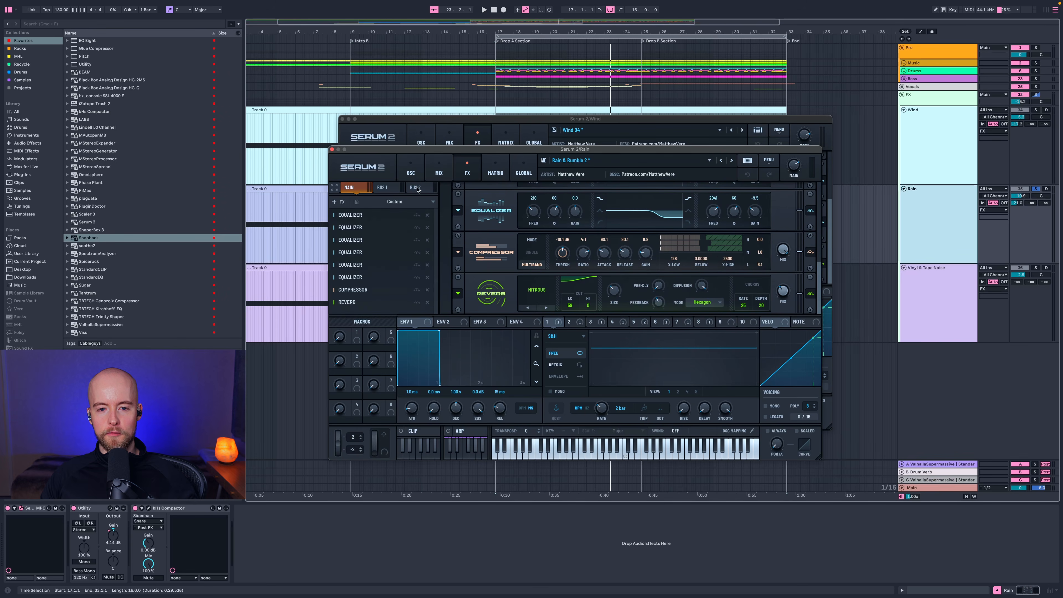
Return to the Rain patch's oscillator page and close both the Rain and Wind Serum 2 windows.
click(411, 167)
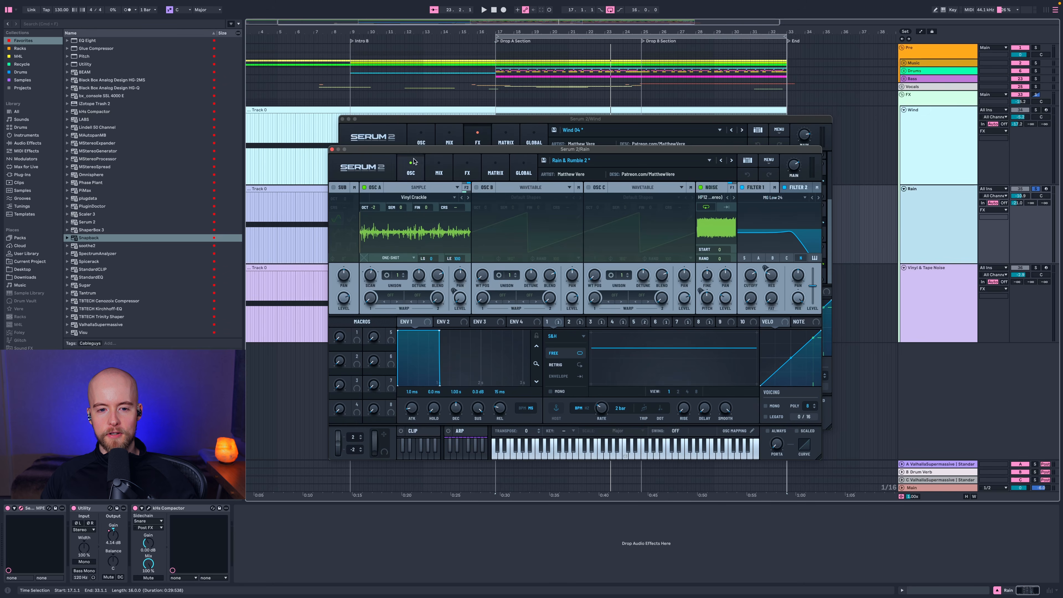
click(332, 150)
click(342, 119)
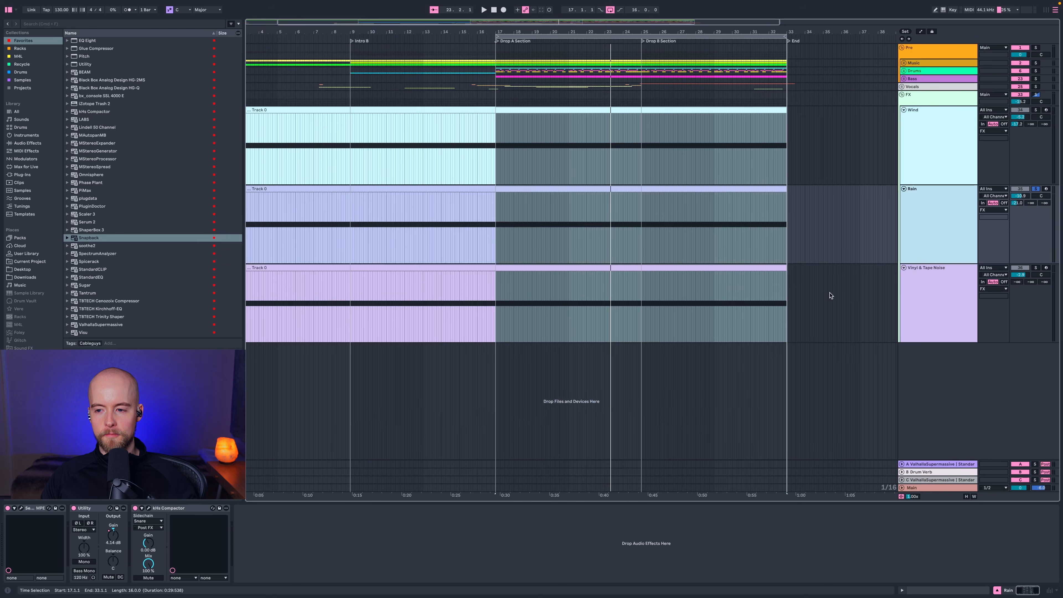
Solo the Vinyl & Tape Noise track, open its Serum 2 window, and reposition it over the middle of the arrangement.
click(924, 289)
click(1035, 268)
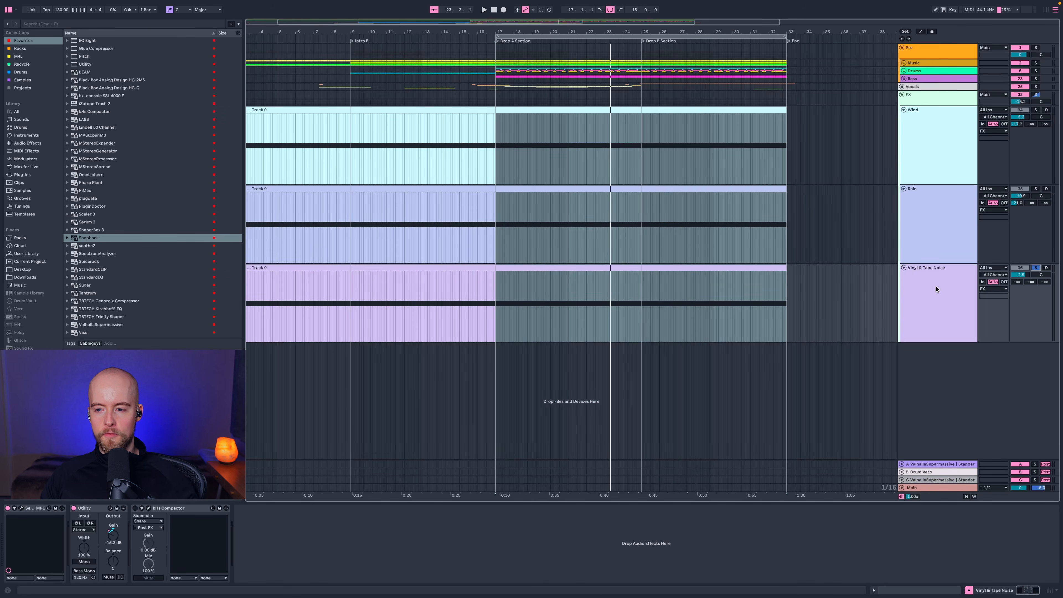
click(21, 508)
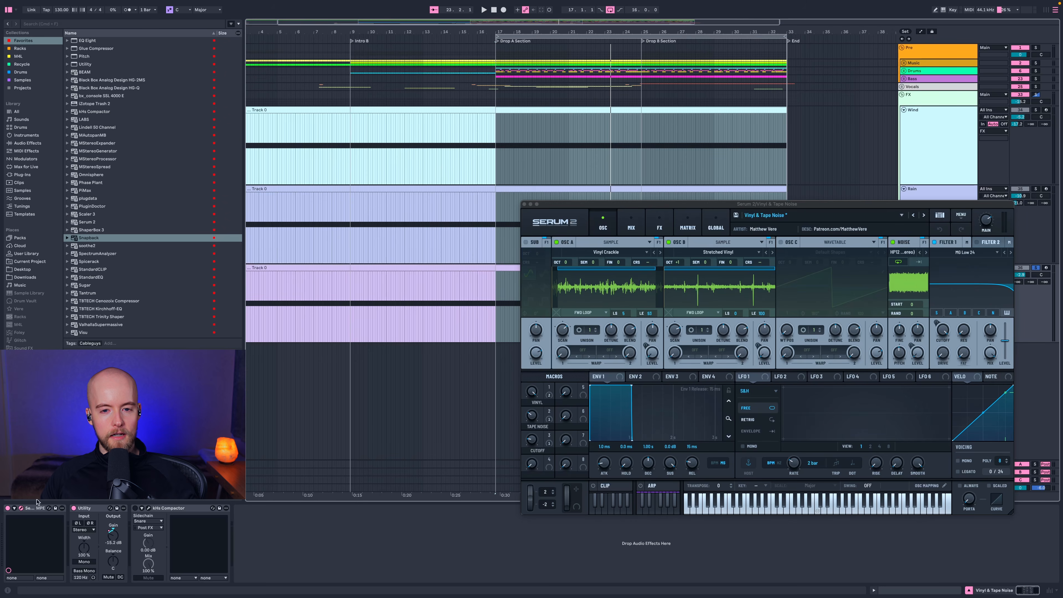
drag(618, 205, 478, 174)
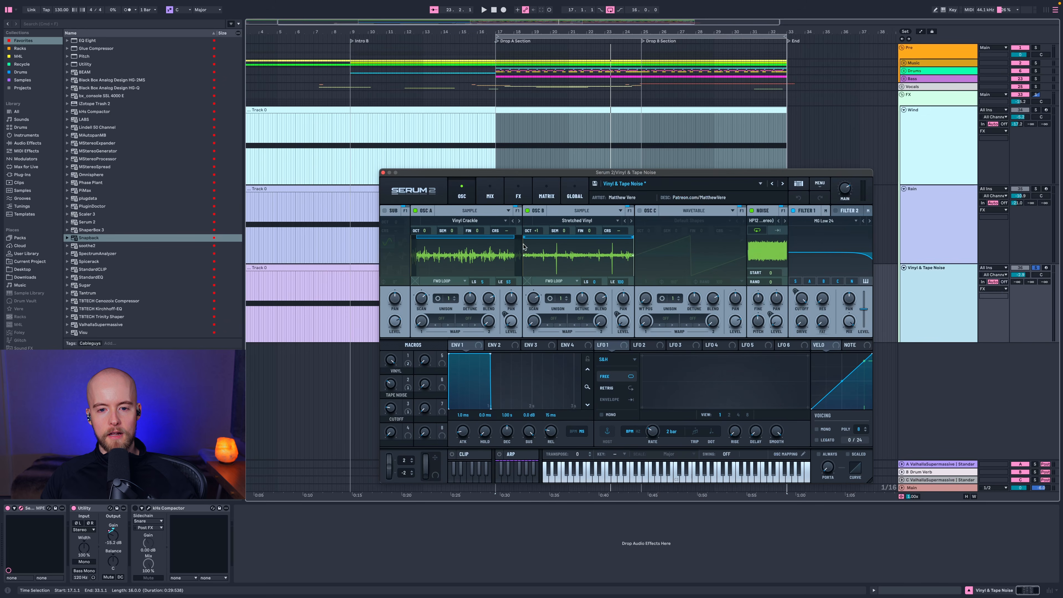
Play the Vinyl & Tape Noise track while trying out its Tape Noise, Vinyl and Cutoff macros, and close its Serum 2 window.
key(space)
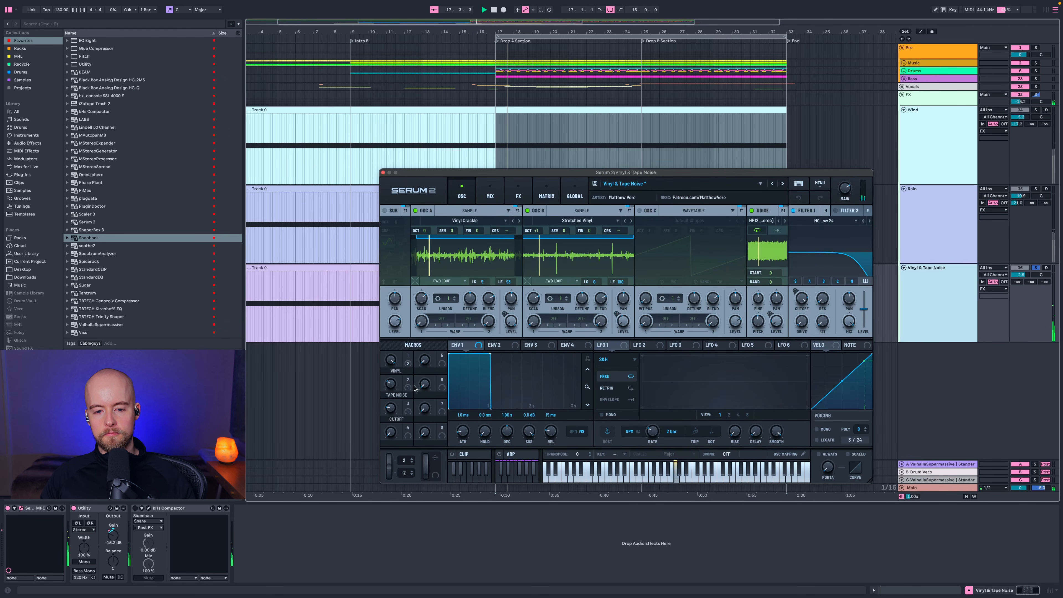
mouse_move(390, 384)
mouse_down()
mouse_move(400, 330)
mouse_move(406, 398)
mouse_up()
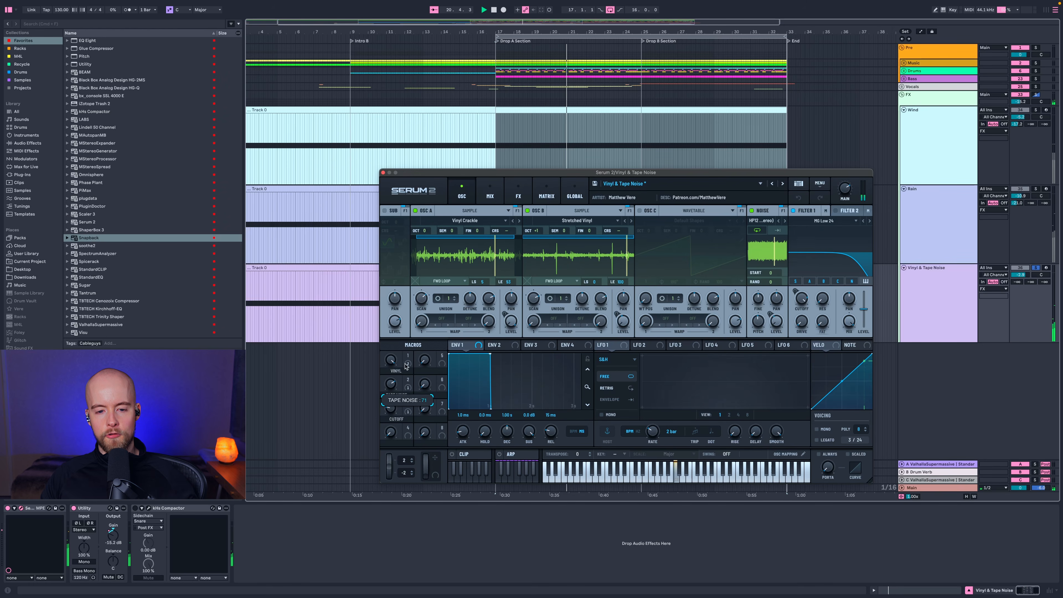
drag(390, 360, 391, 376)
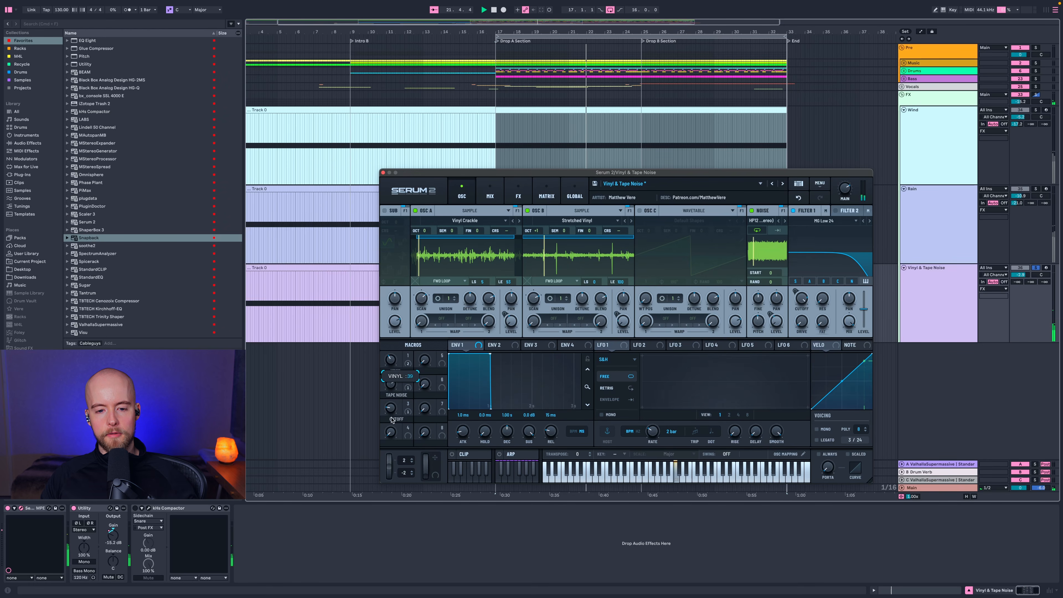
drag(392, 420, 388, 450)
mouse_move(386, 413)
mouse_down()
mouse_move(389, 361)
mouse_move(392, 422)
mouse_move(390, 403)
mouse_up()
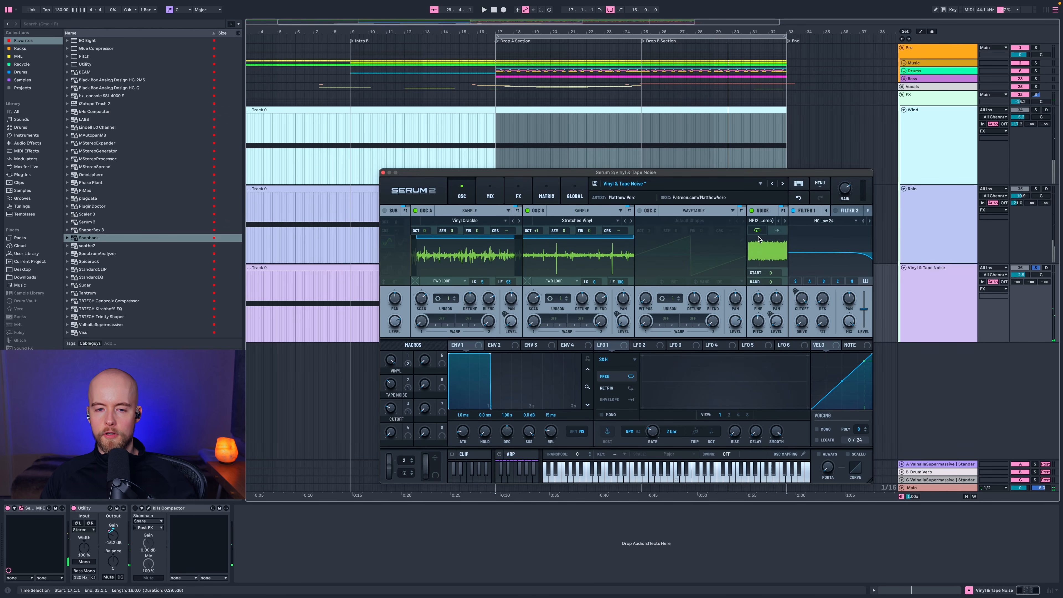
click(382, 173)
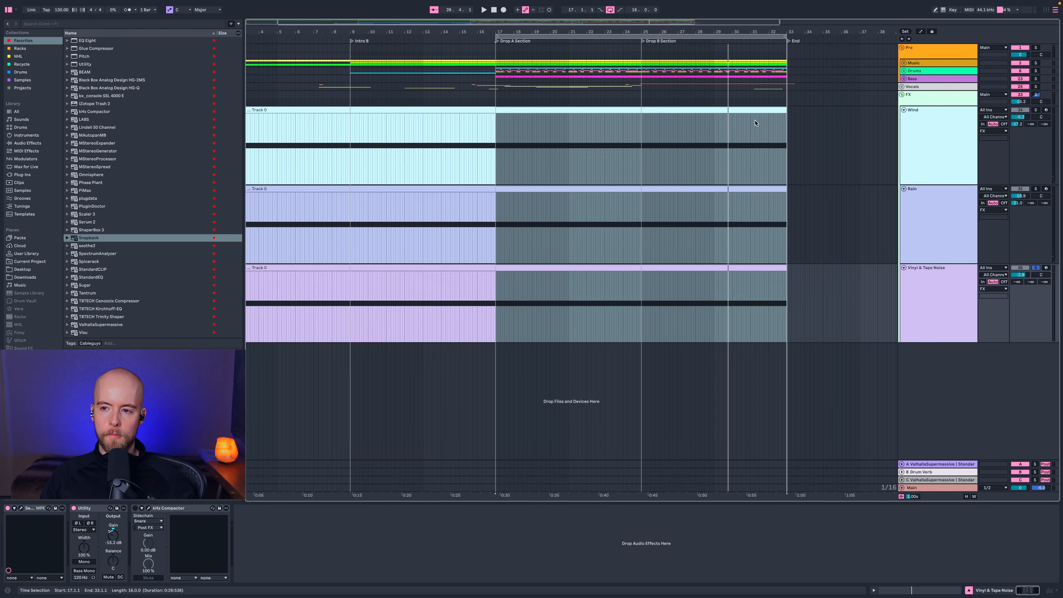
Solo the FX group and open its two StandardEQ windows side by side.
click(912, 96)
click(1035, 95)
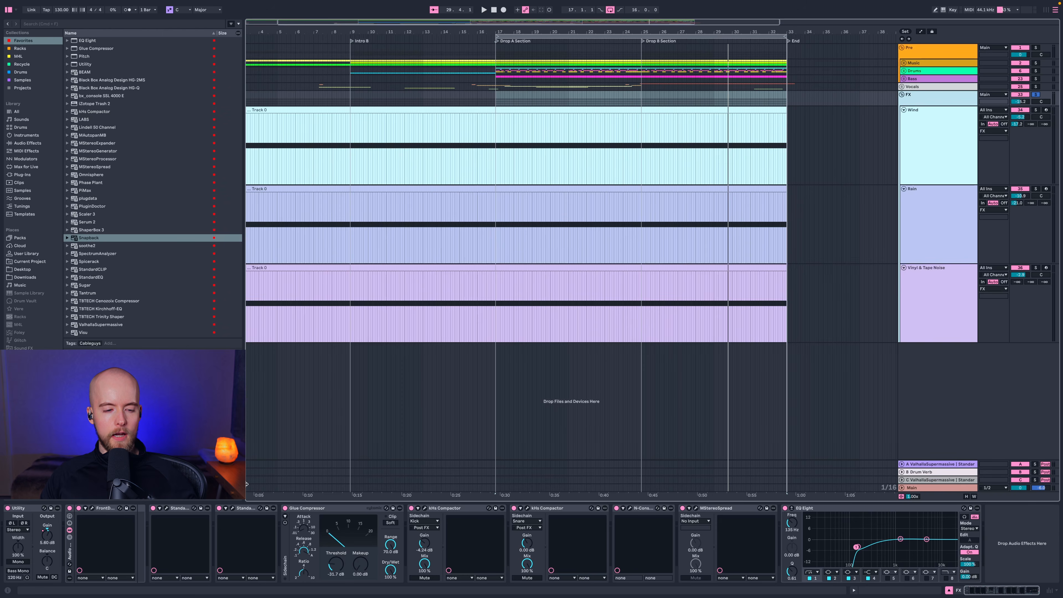
click(166, 508)
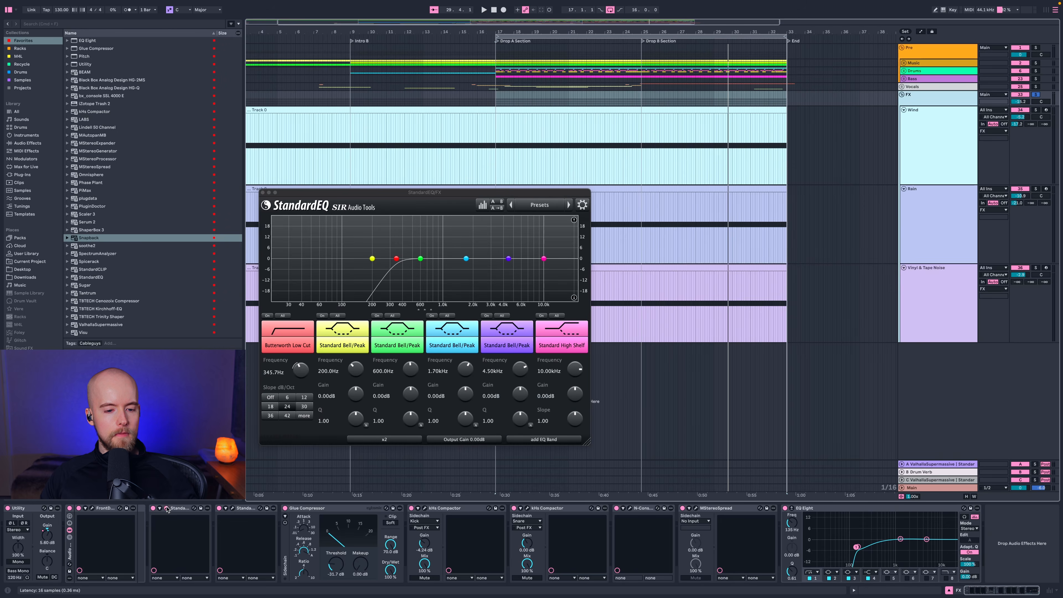
click(232, 508)
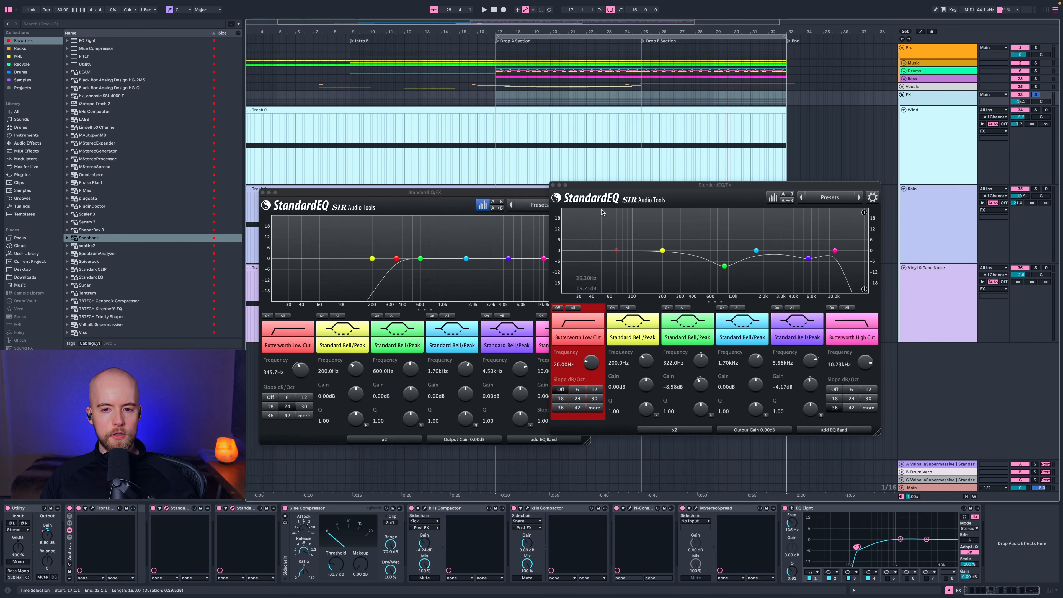
drag(617, 185, 668, 190)
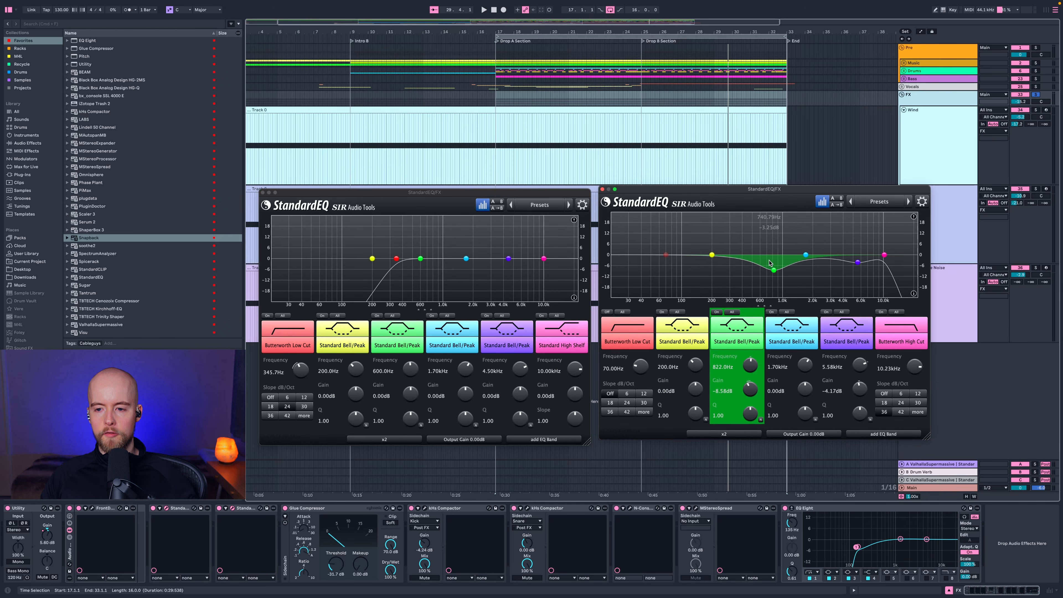
Play the FX group and compare its sound with both StandardEQ devices bypassed and re-enabled.
key(space)
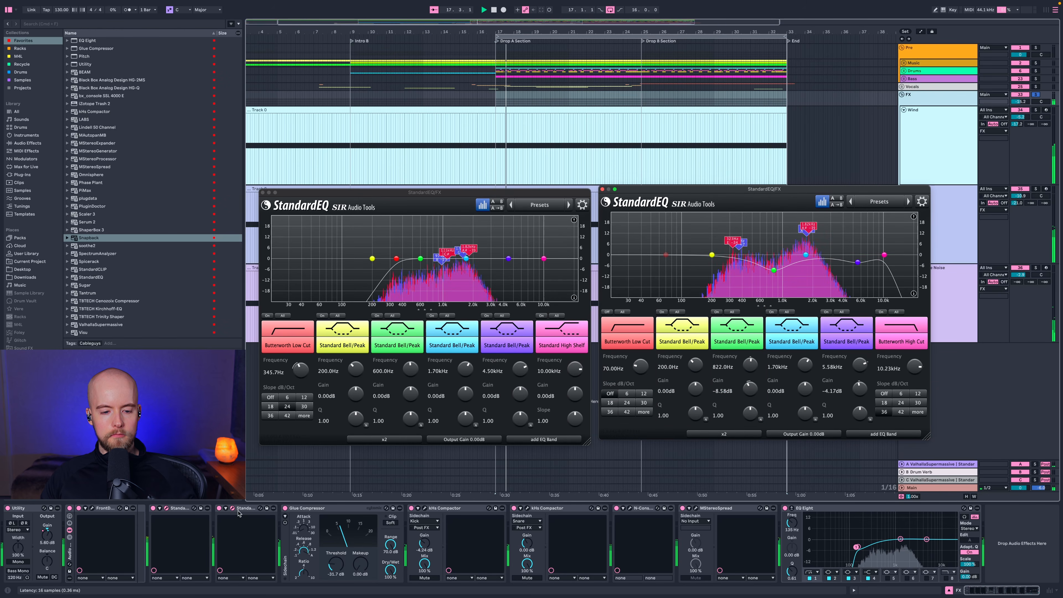
click(219, 508)
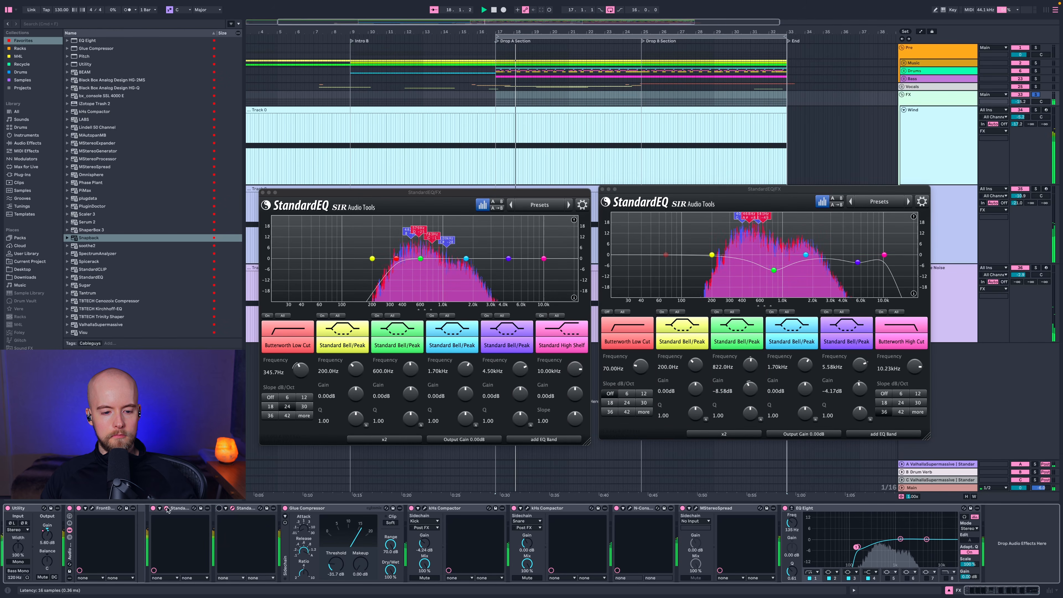
click(152, 508)
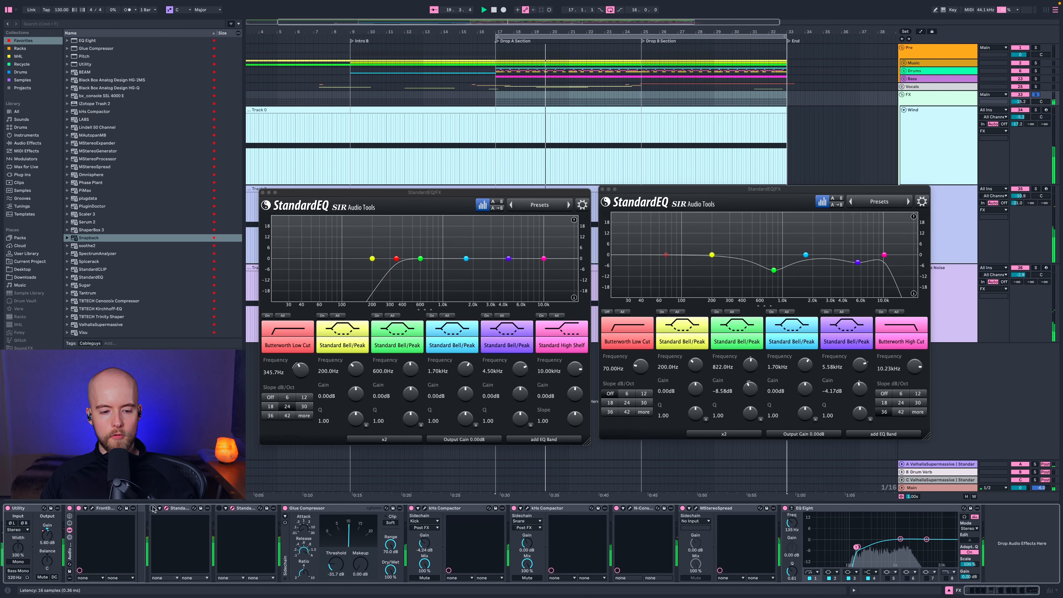
click(153, 508)
click(219, 508)
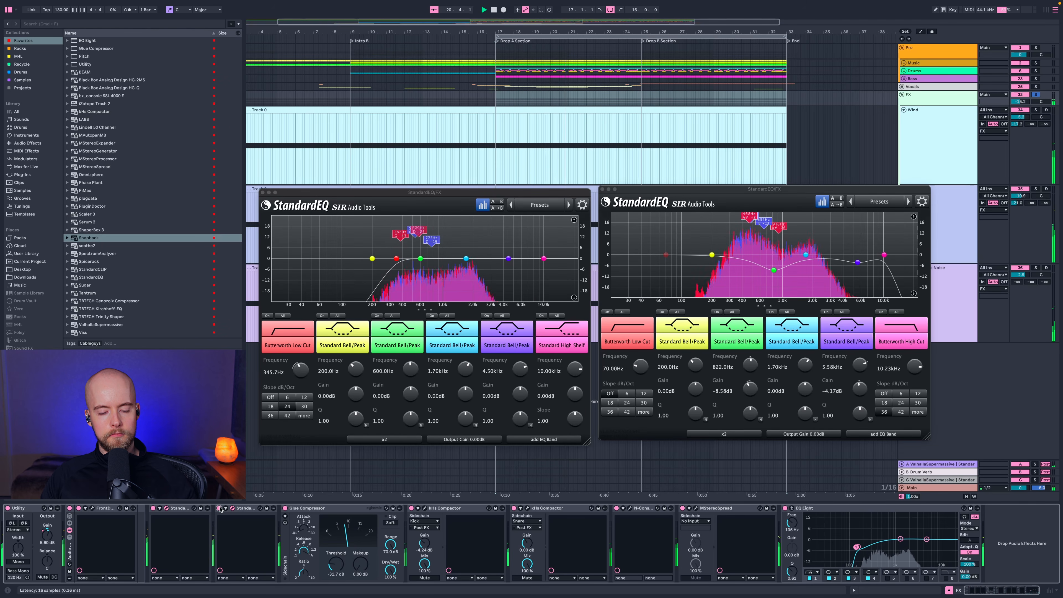
Set the threshold of the FX group's Glue Compressor to -31.1 dB.
click(357, 509)
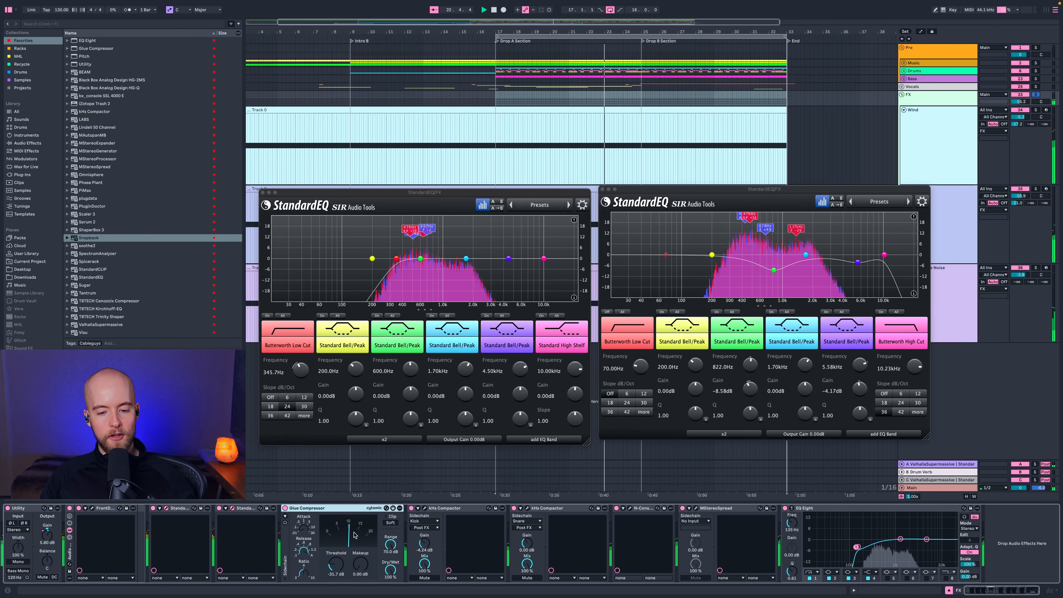
click(336, 563)
drag(336, 564, 336, 561)
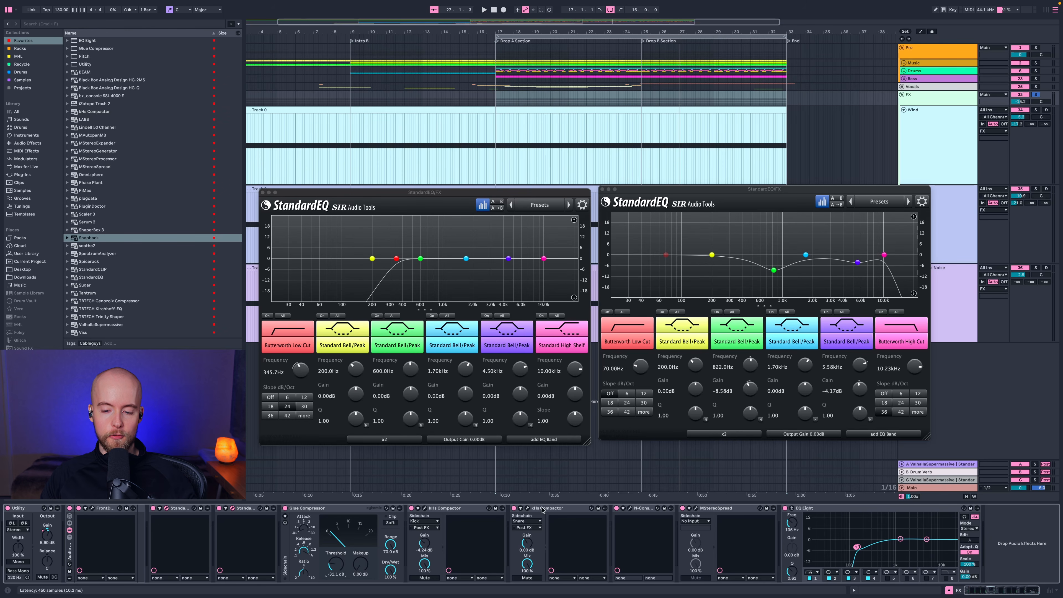
Open the FX group's MStereoSpread window, close both StandardEQ windows, and move MStereoSpread up over the tracks.
click(696, 509)
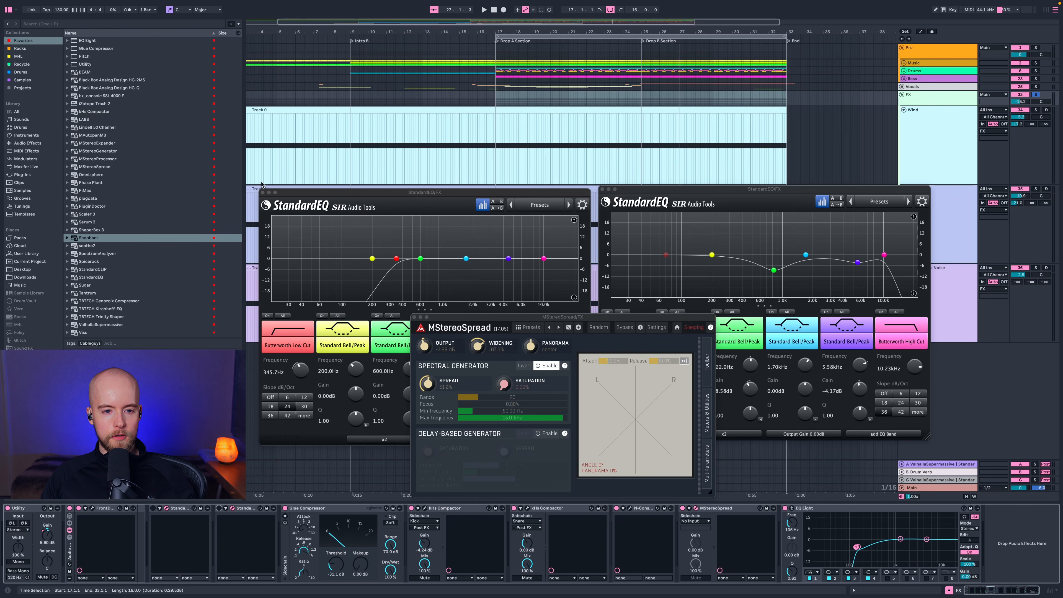
click(262, 192)
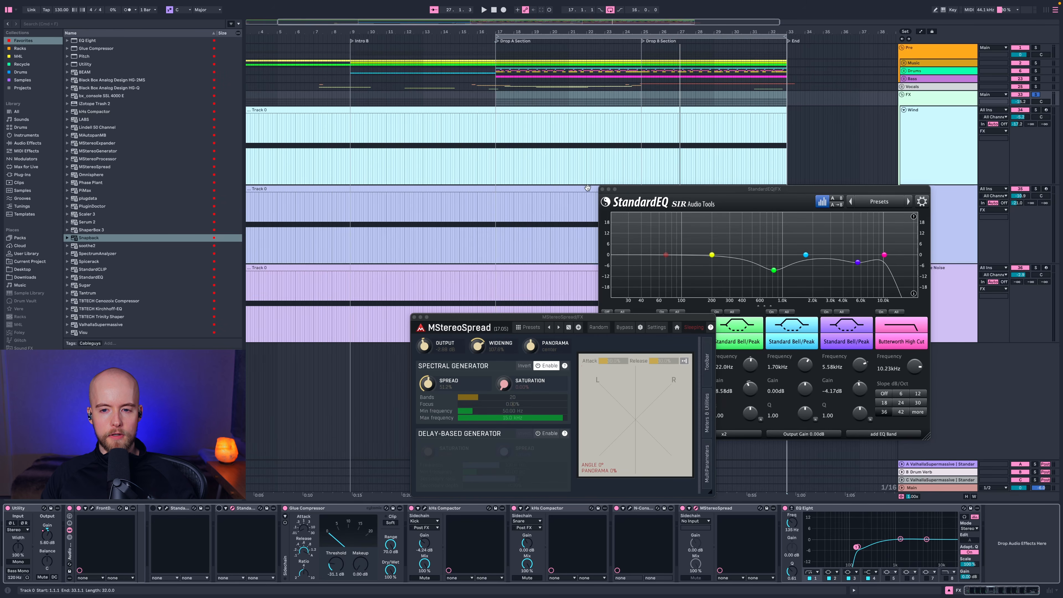
click(605, 189)
click(601, 189)
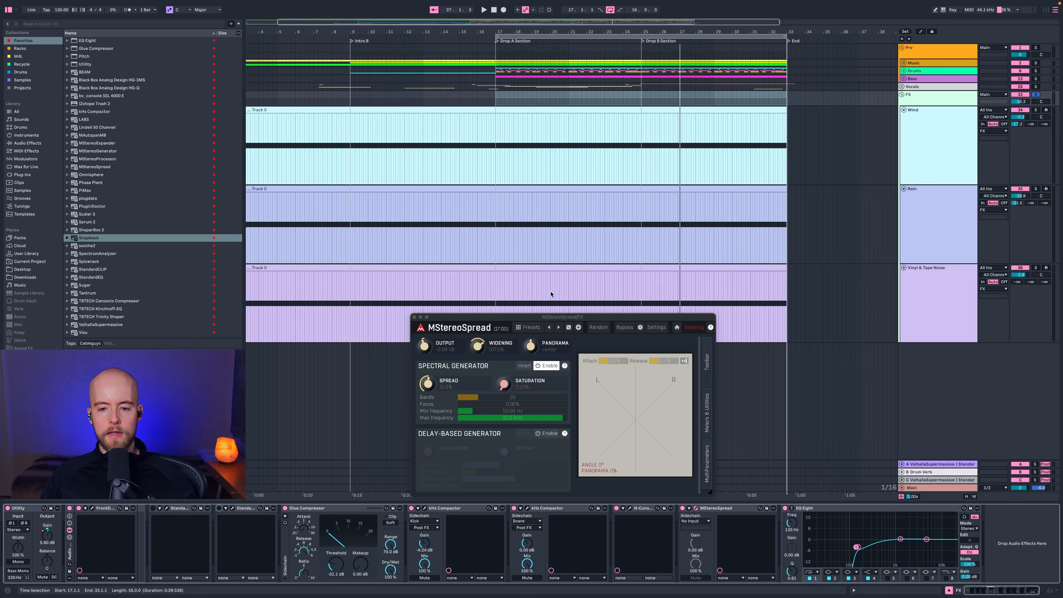
drag(576, 318, 585, 165)
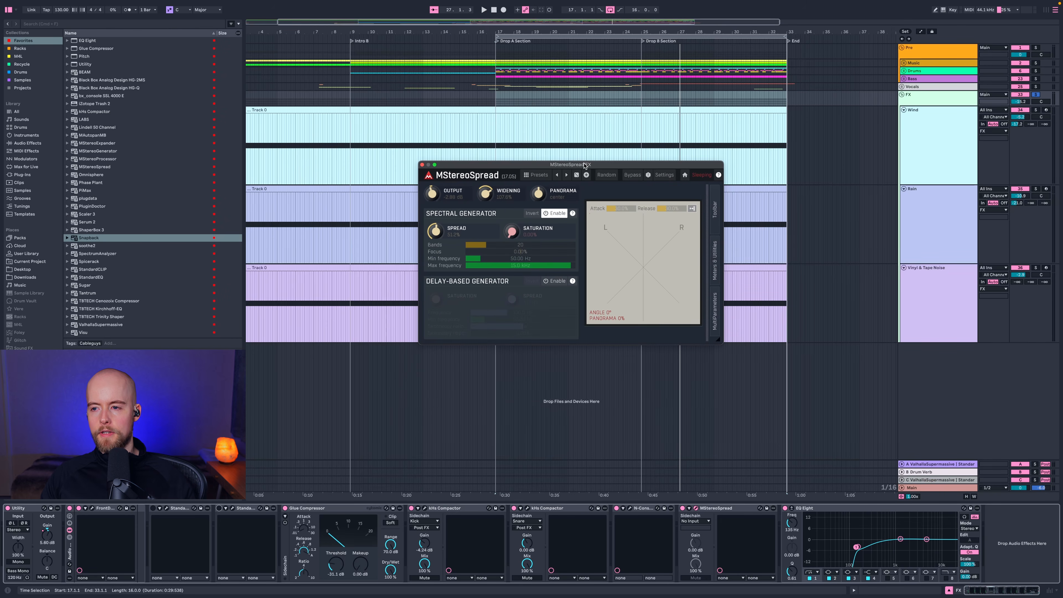
Play the FX group with MStereoSpread bypassed and re-enable it to compare the stereo width.
click(683, 508)
key(space)
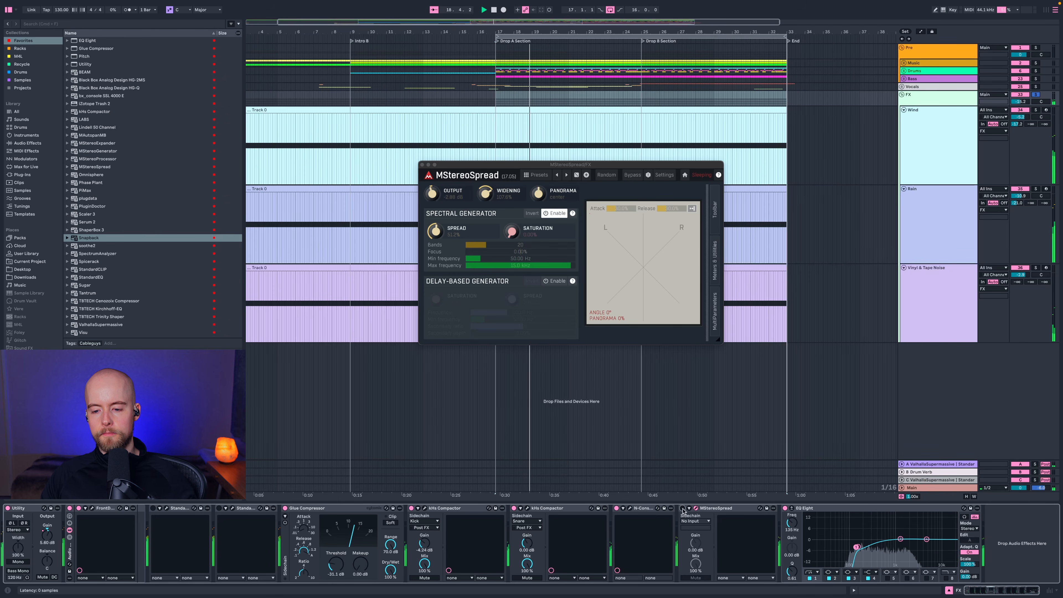
click(683, 508)
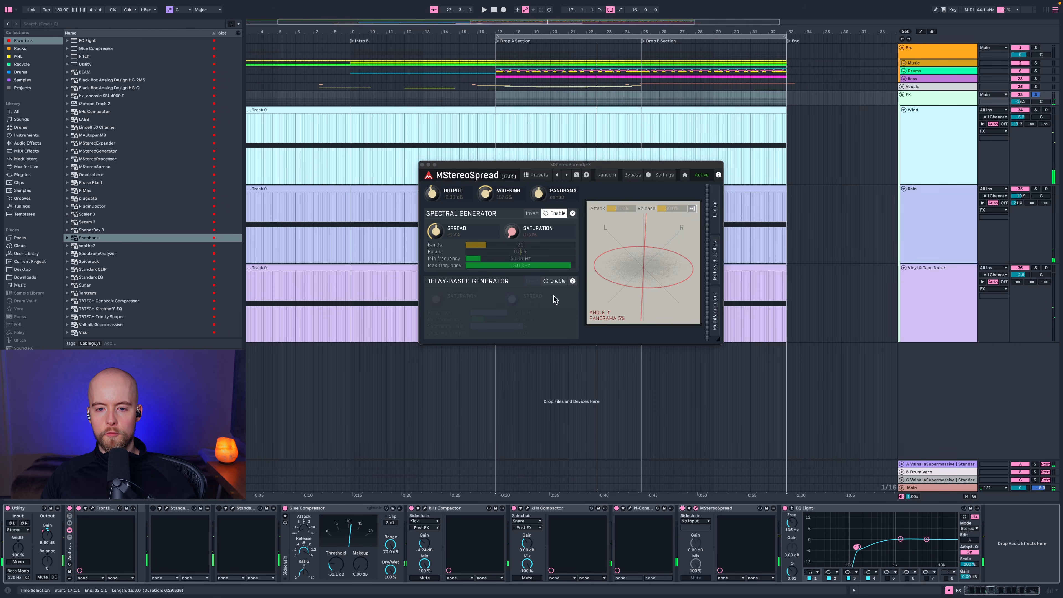
Play the FX group with MStereoSpread's widening lowered to about -80%, then raise it back above 100%.
drag(485, 194, 485, 196)
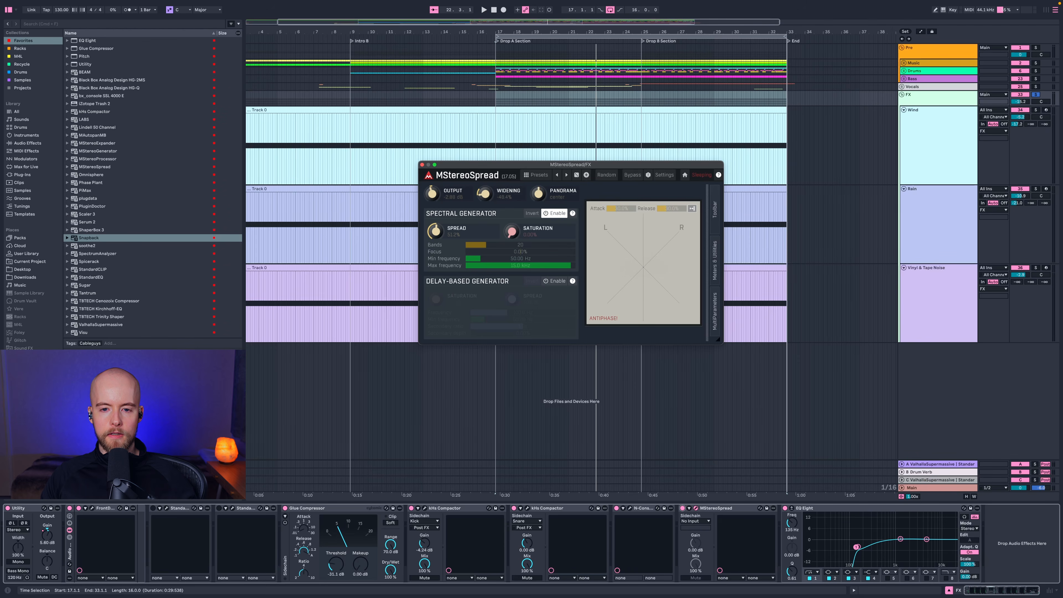
drag(487, 193, 487, 199)
key(space)
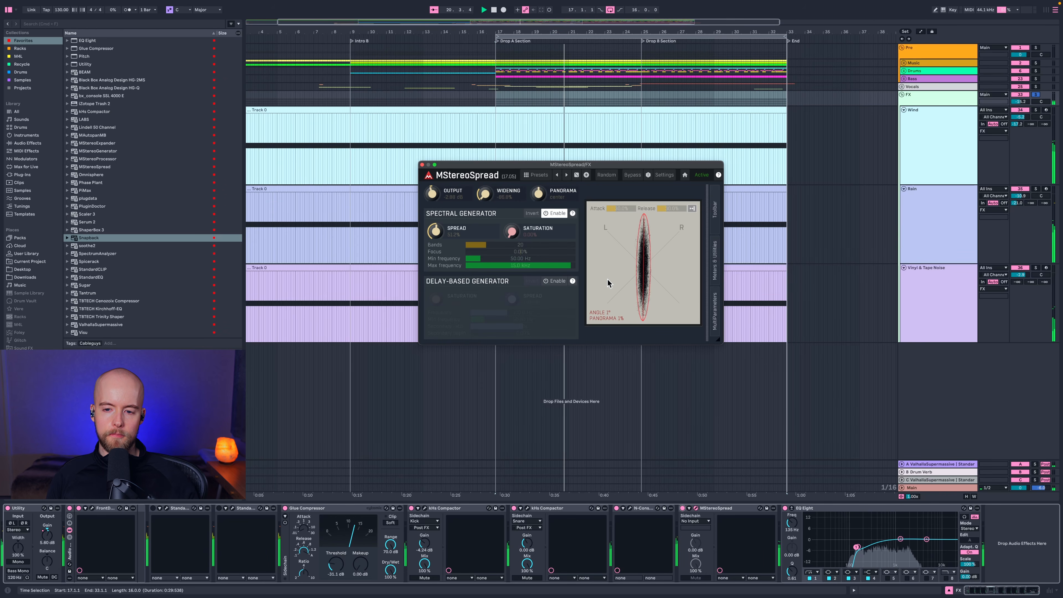
drag(488, 195, 485, 148)
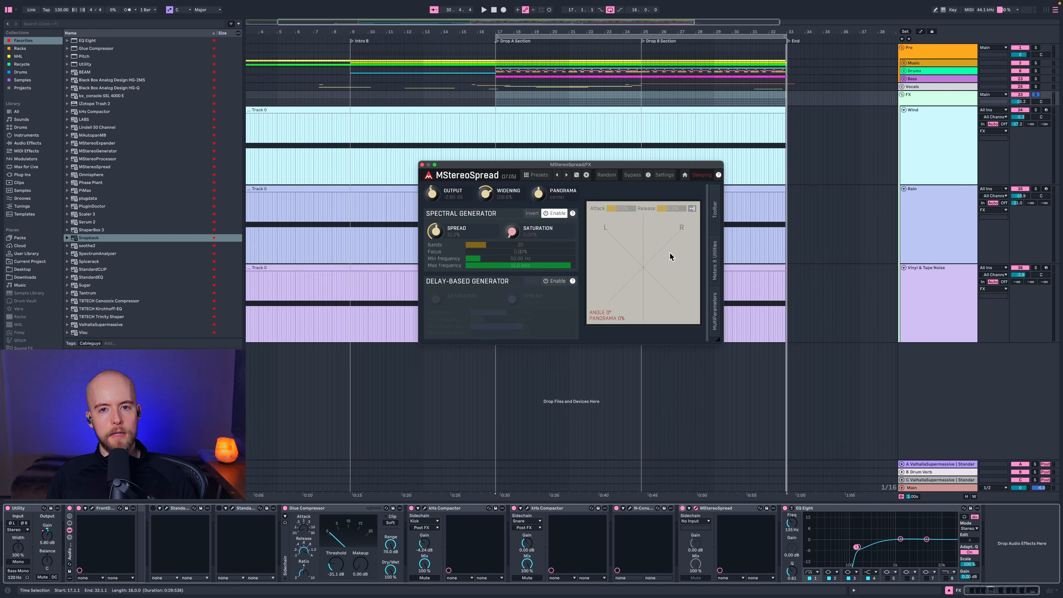
Play the FX group while lowering MStereoSpread's widening to 2% and raising it back above 100%.
key(space)
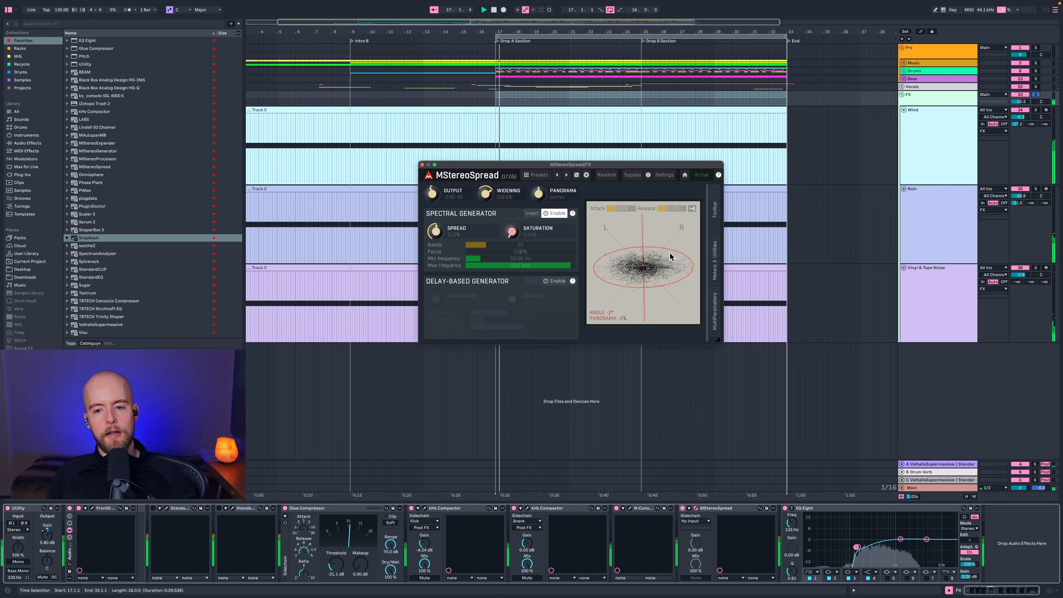
drag(486, 190, 486, 212)
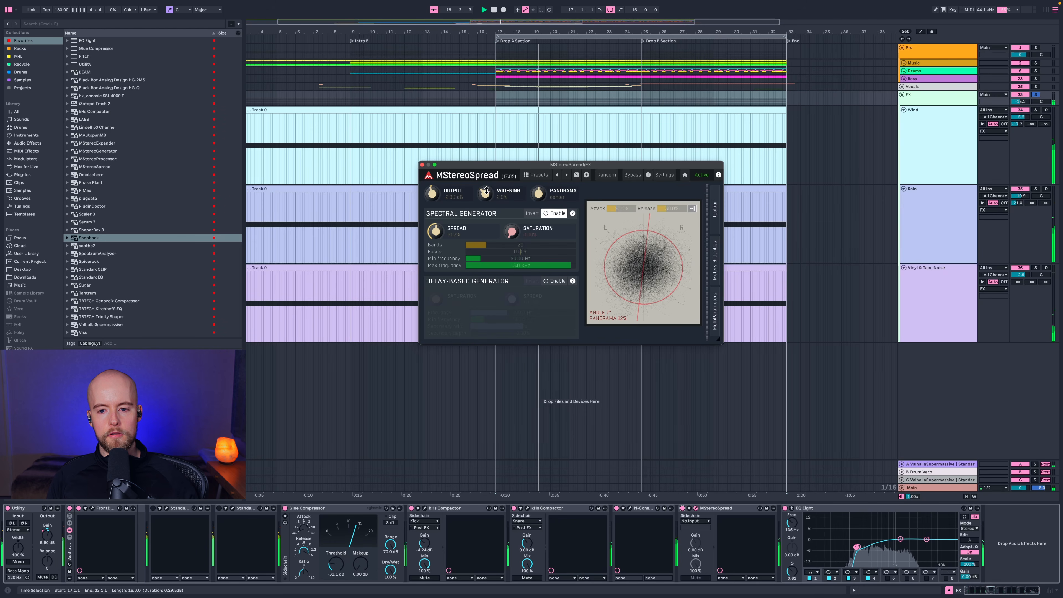
drag(485, 192, 485, 141)
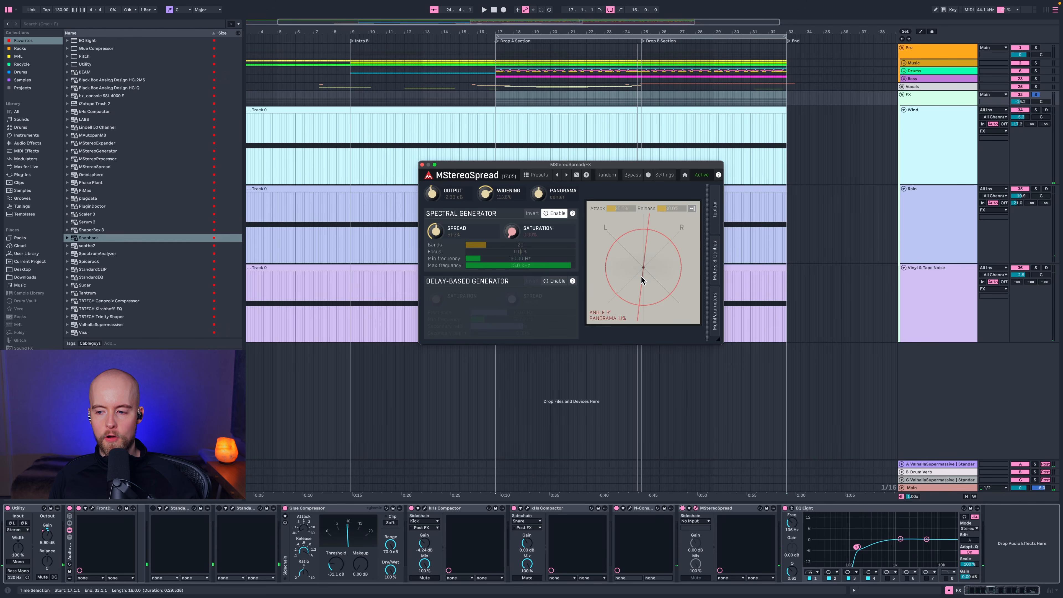
Solo return track A and open its ValhallaSupermassive window, moving it over the middle of the arrangement.
click(958, 464)
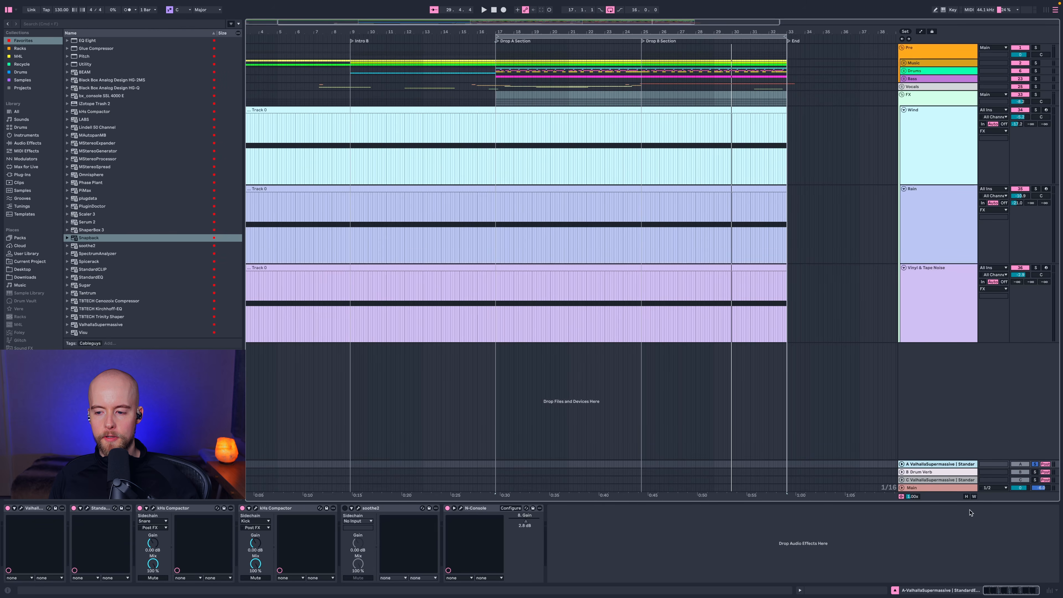
click(966, 497)
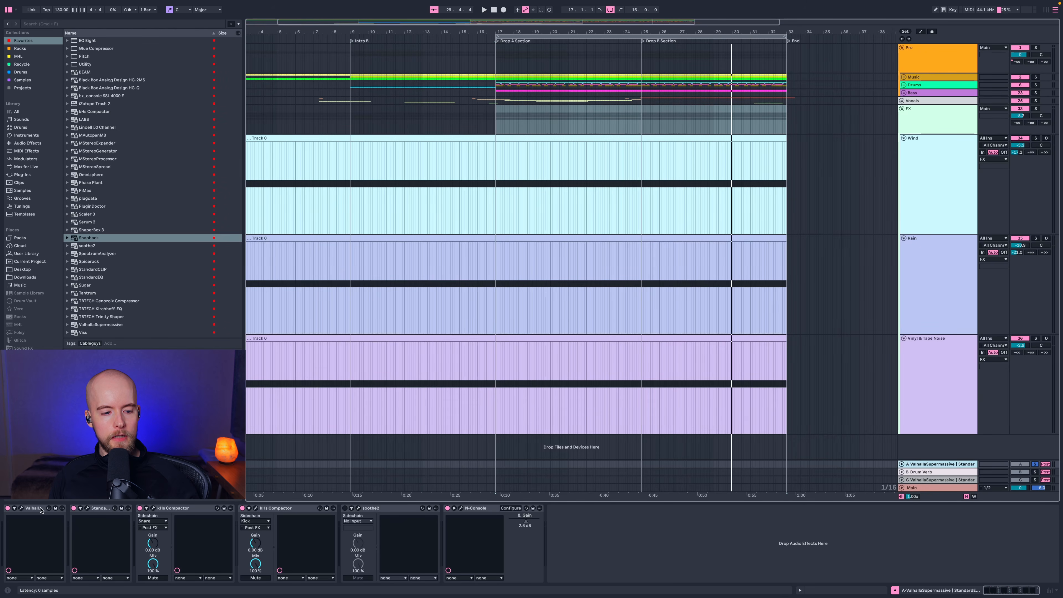
click(21, 508)
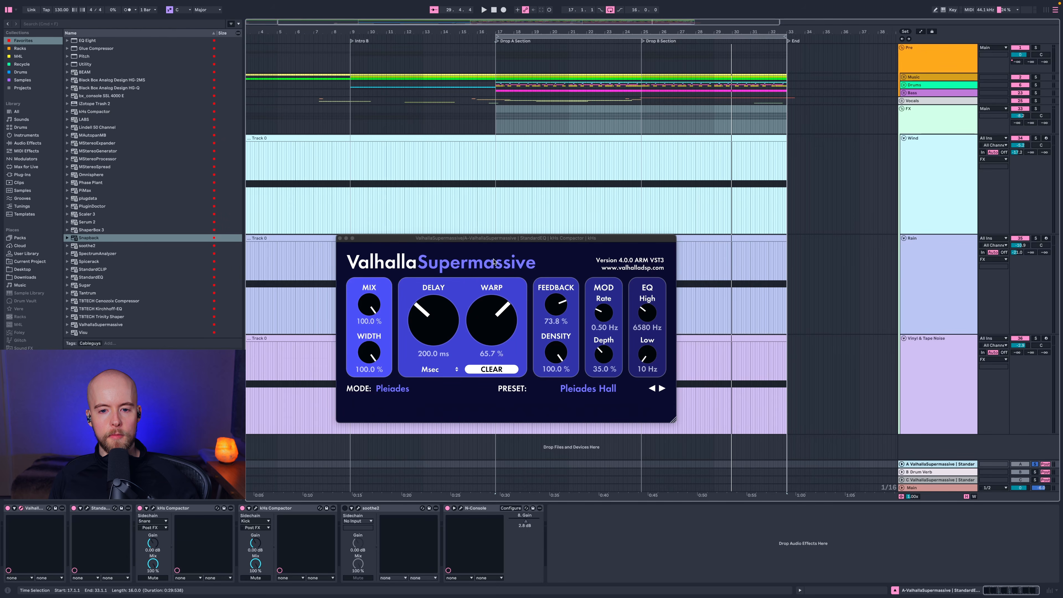
drag(493, 242, 589, 233)
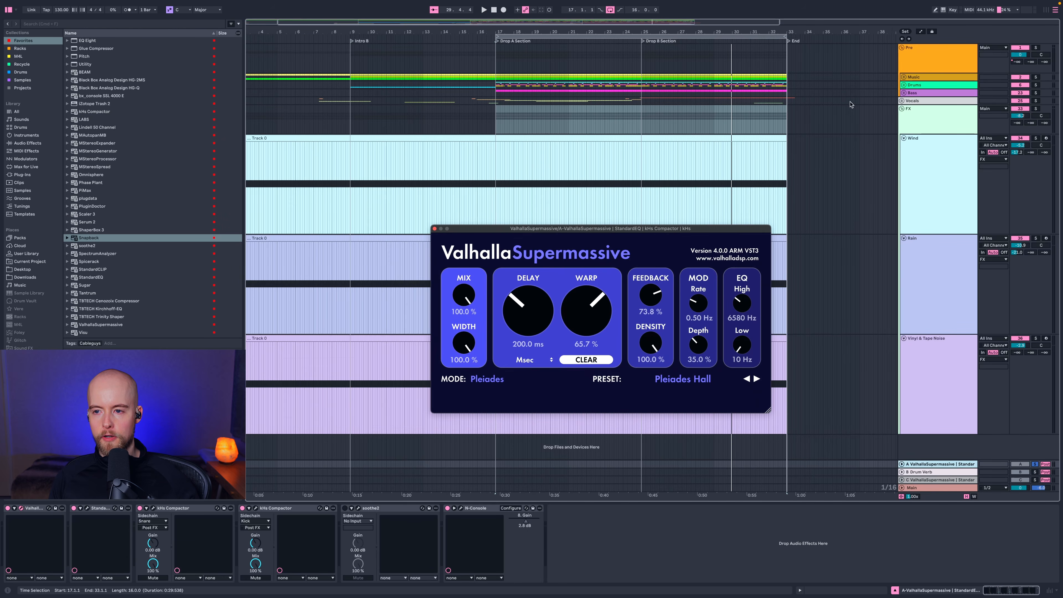
Fit the unfolded tracks to the arrangement's height and select return track A again.
click(919, 182)
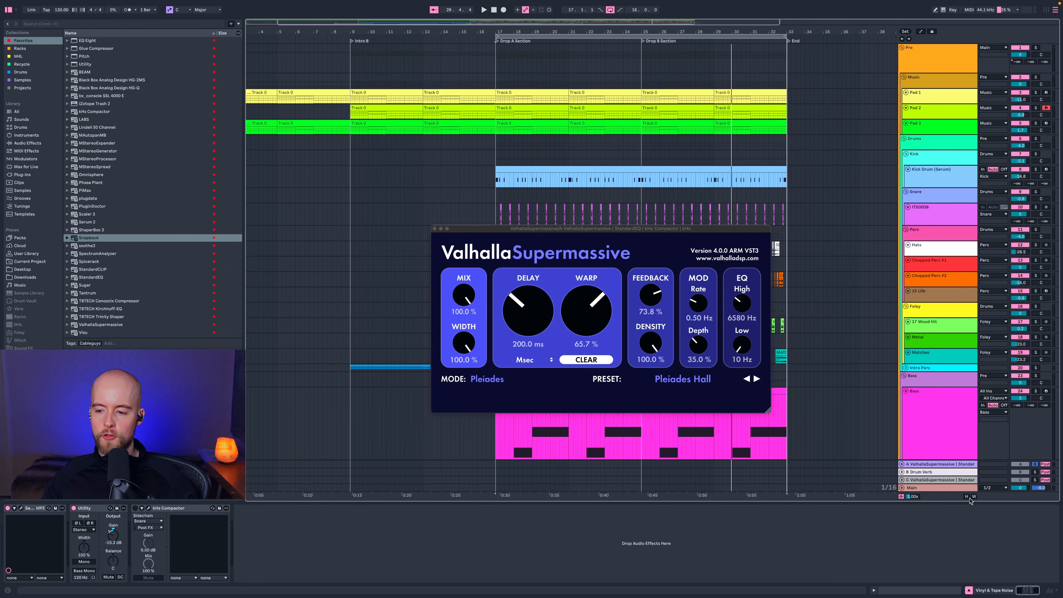
click(966, 496)
click(942, 466)
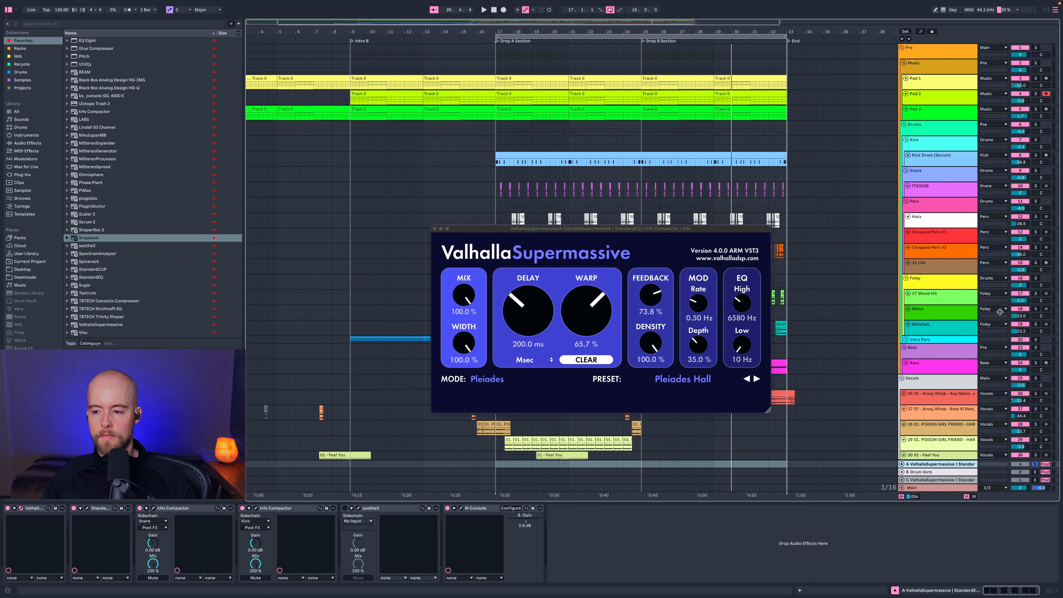
Play soloed return track A and examine its StandardEQ curve, closing the EQ window again.
key(space)
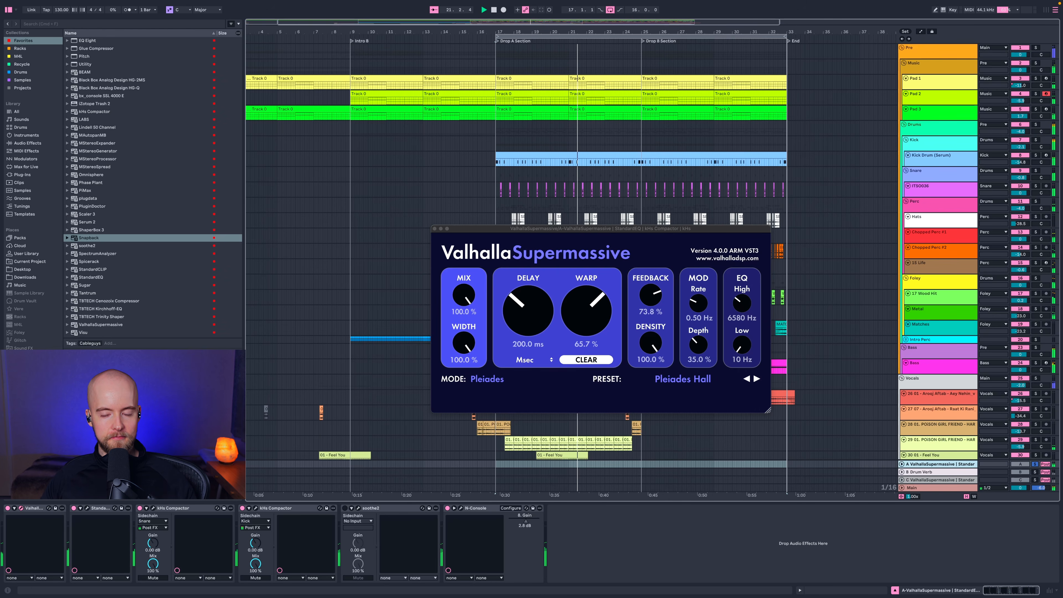
click(87, 509)
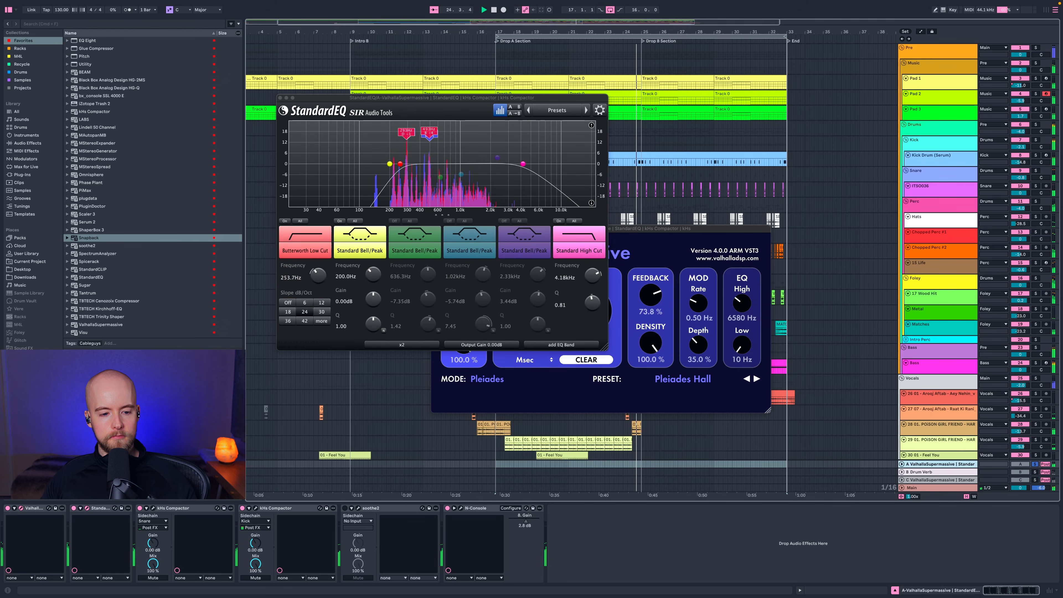
click(87, 508)
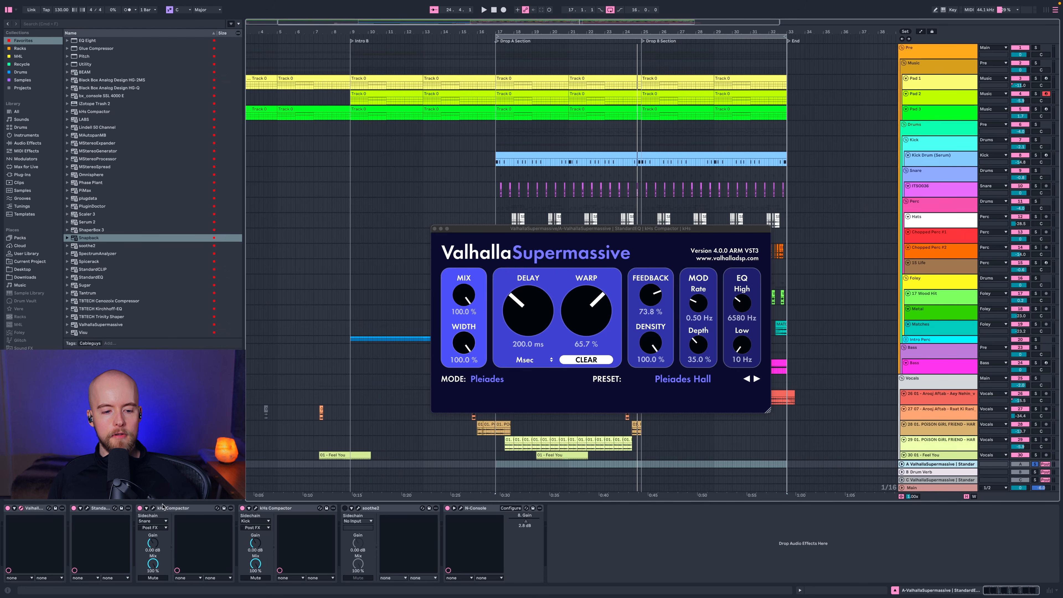
Delete the disabled soothe2 device from return track A and open the N-Console window.
click(355, 515)
key(Delete)
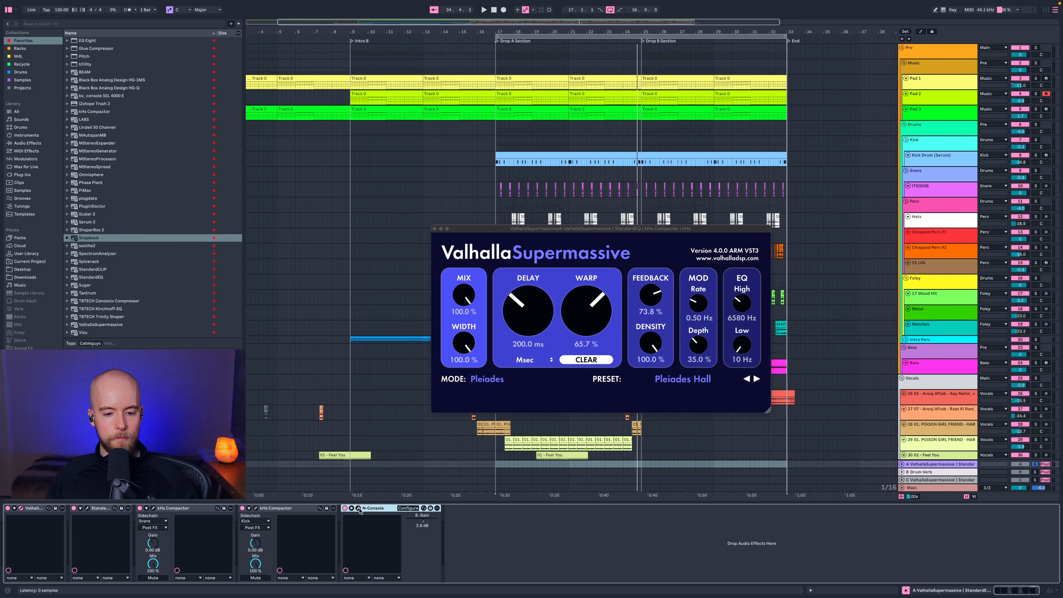
click(358, 508)
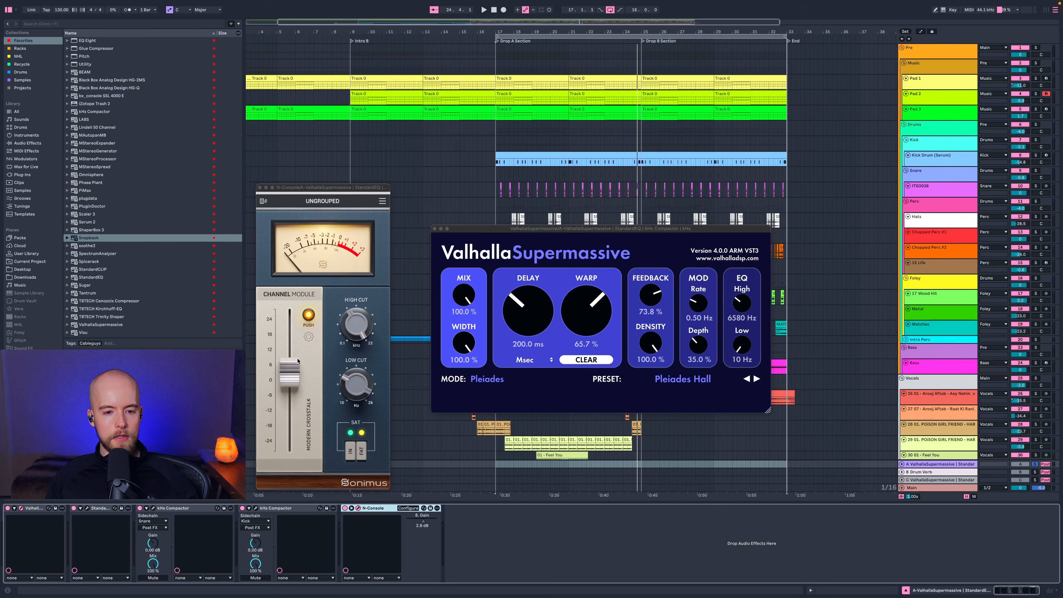
Play soloed return track A and fine-adjust the channel fader of its N-Console.
click(291, 369)
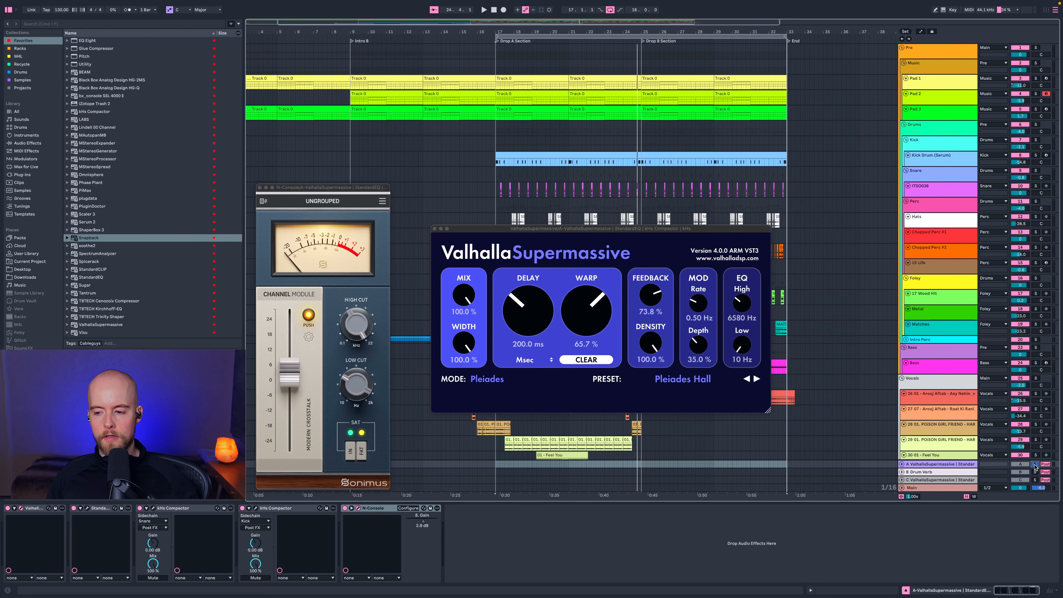
key(space)
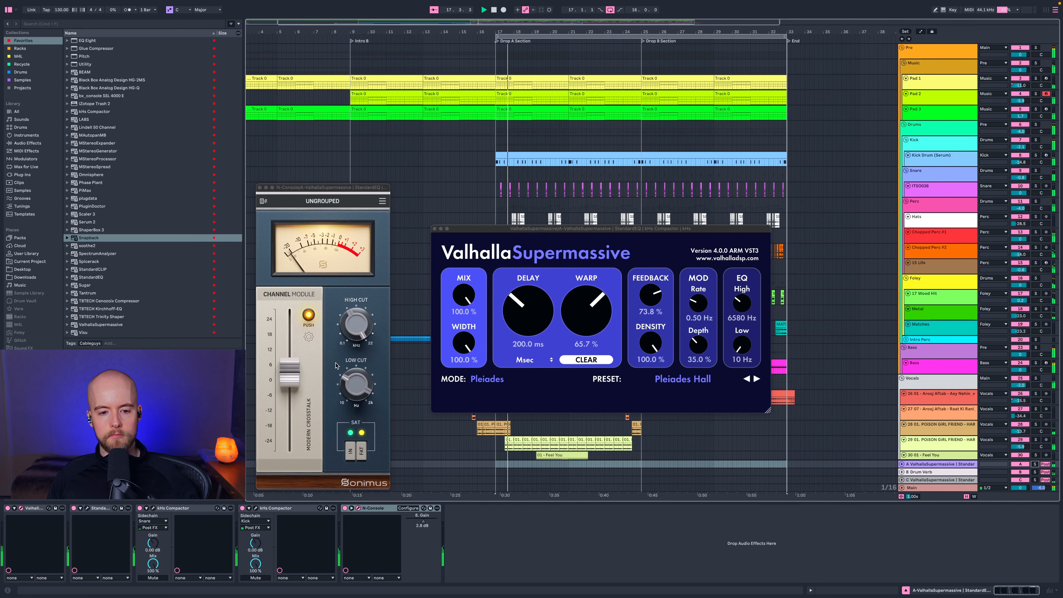
mouse_move(289, 382)
mouse_down()
mouse_move(288, 343)
mouse_move(288, 380)
mouse_up()
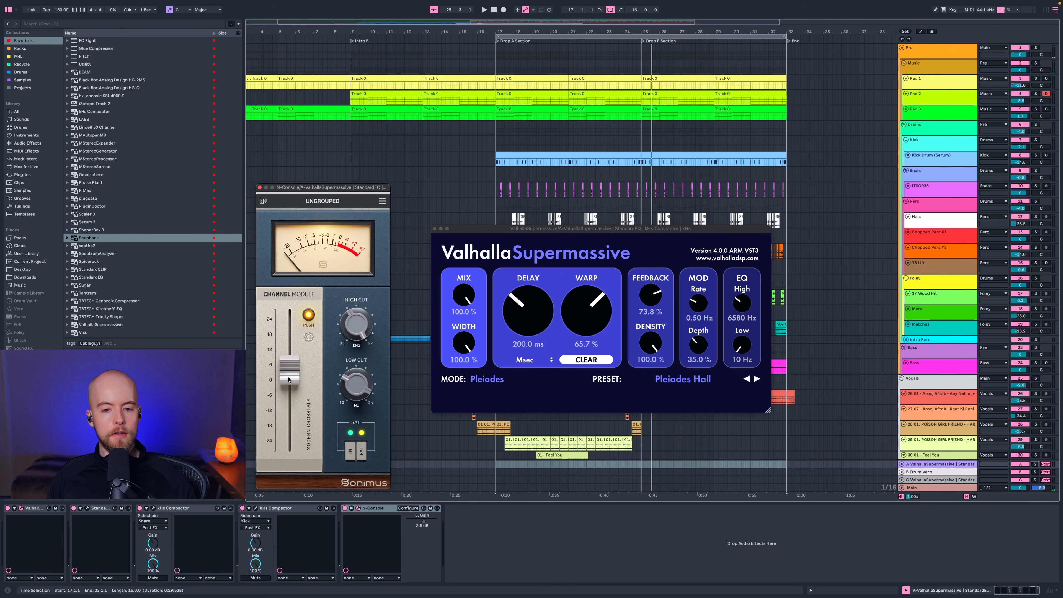
Close return A's N-Console and ValhallaSupermassive windows, solo the Drum Verb return and open its ValhallaSupermassive.
click(259, 188)
click(434, 228)
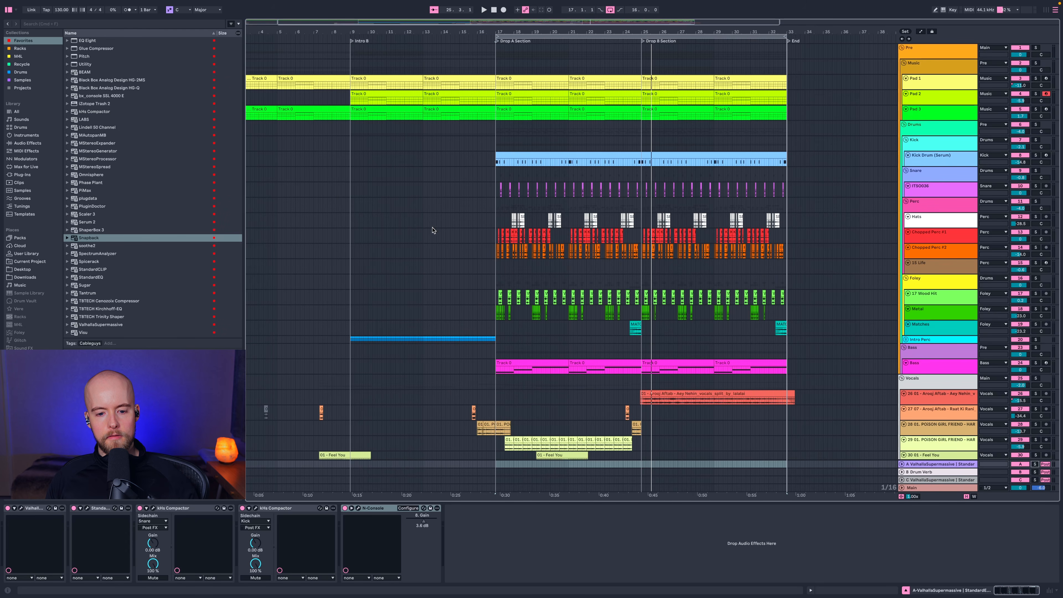
click(1033, 474)
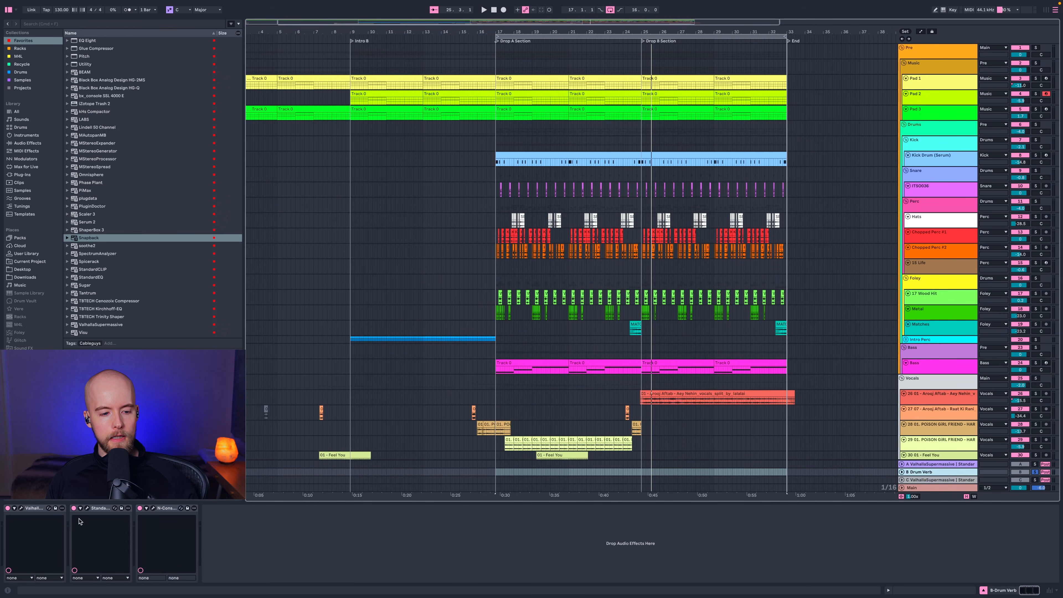
click(23, 508)
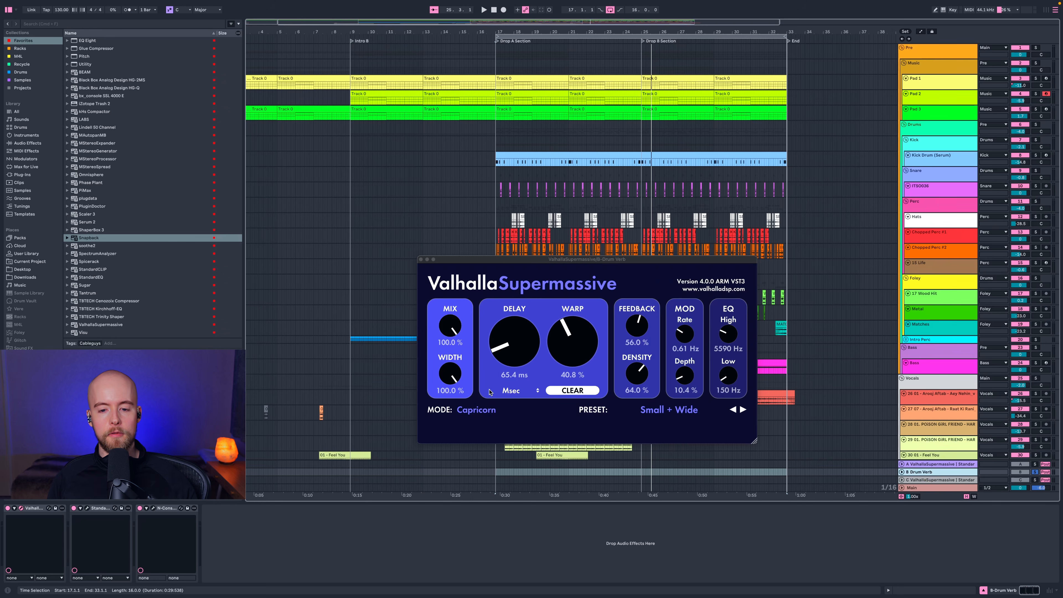
Play the soloed Drum Verb return and examine its StandardEQ and N-Console, closing each window again.
key(space)
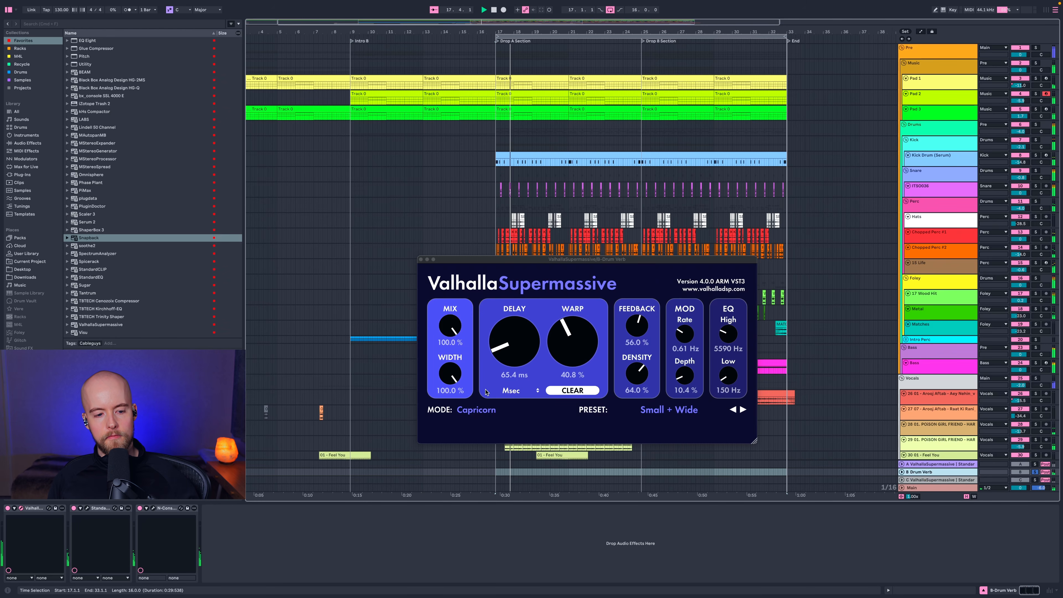
click(86, 508)
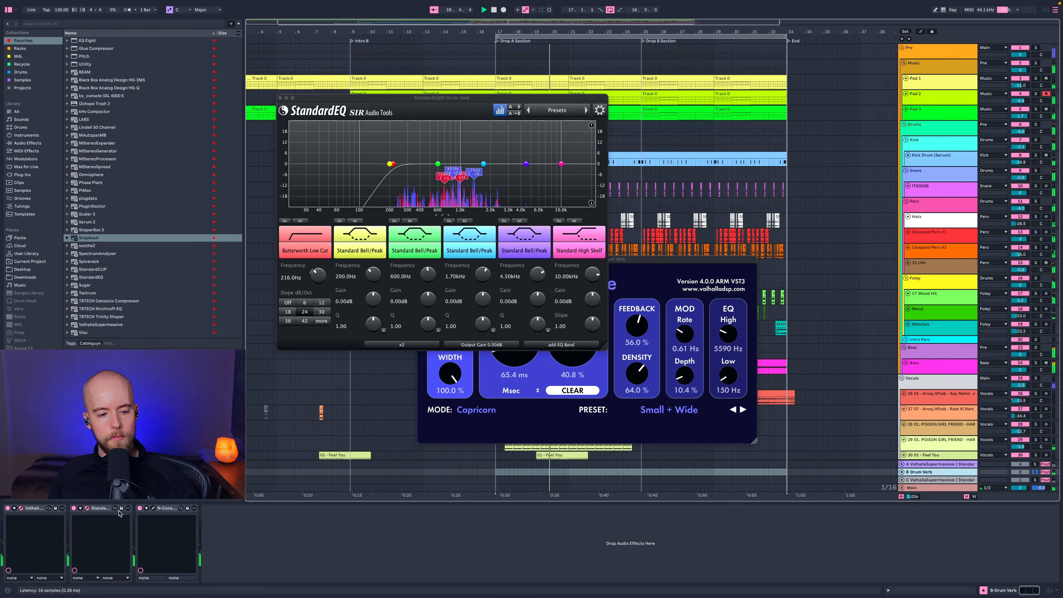
click(86, 508)
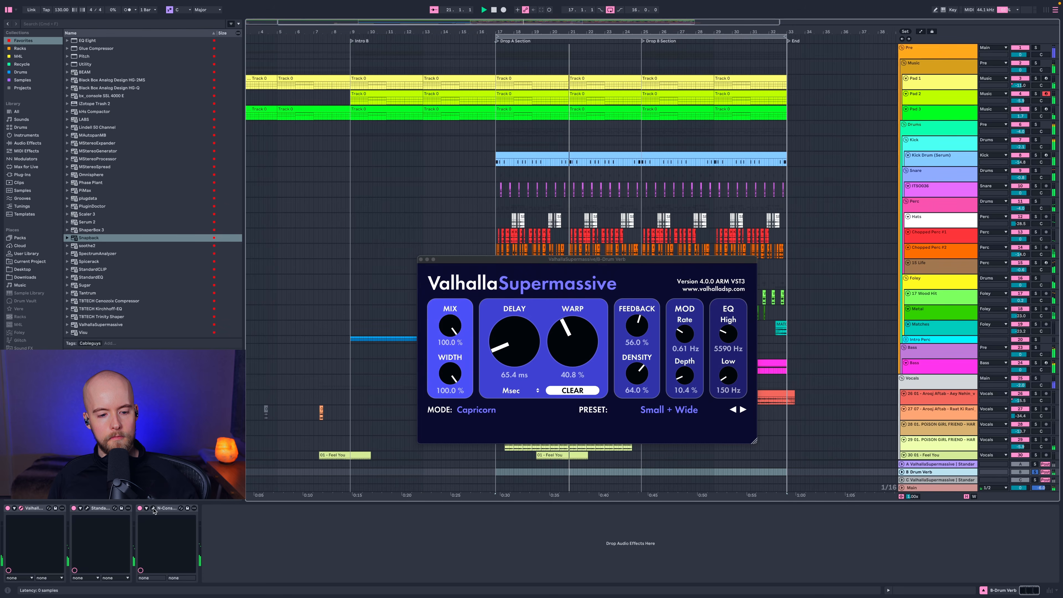
click(153, 508)
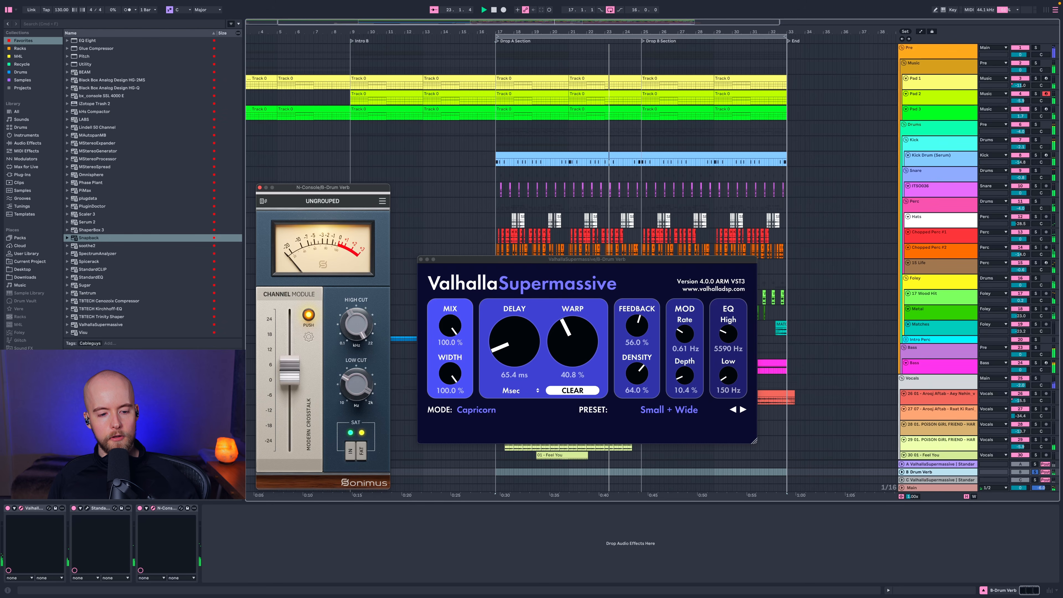
click(153, 508)
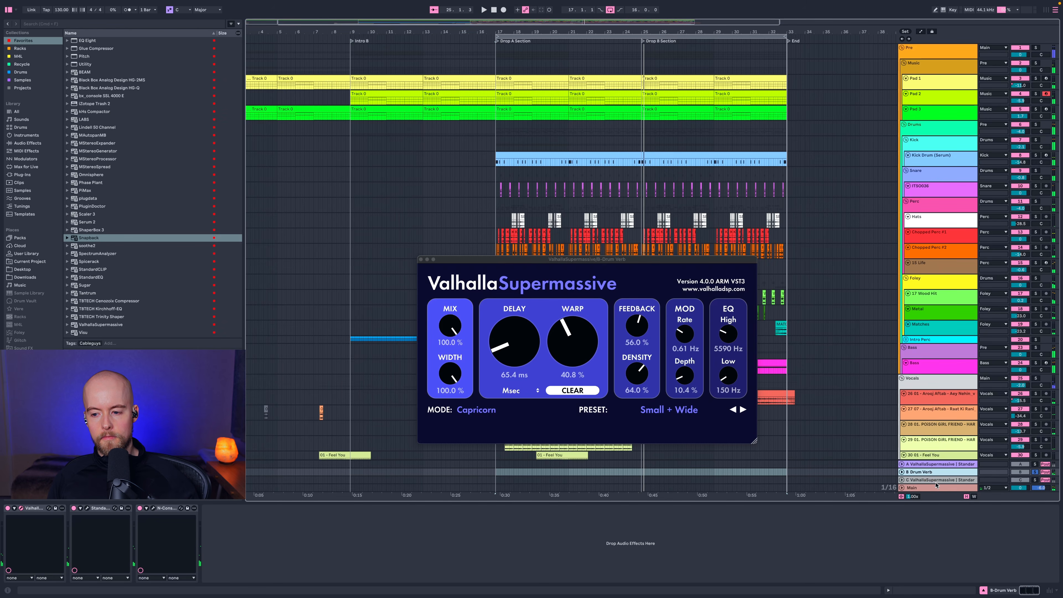
Solo return track C, open its ValhallaSupermassive over the arrangement, and close the Drum Verb's ValhallaSupermassive window.
click(1010, 480)
click(1033, 481)
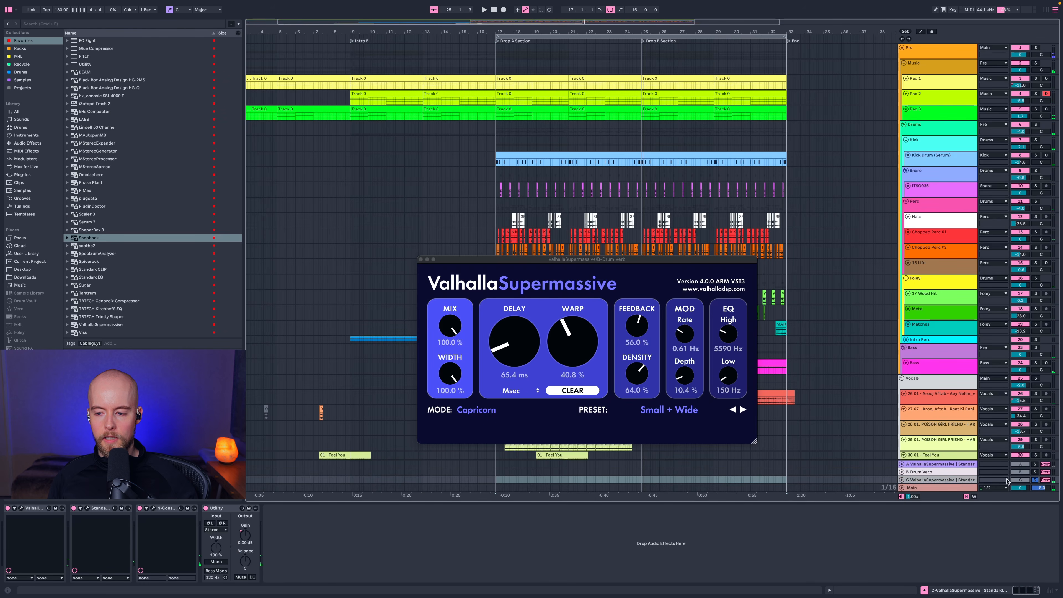
click(21, 508)
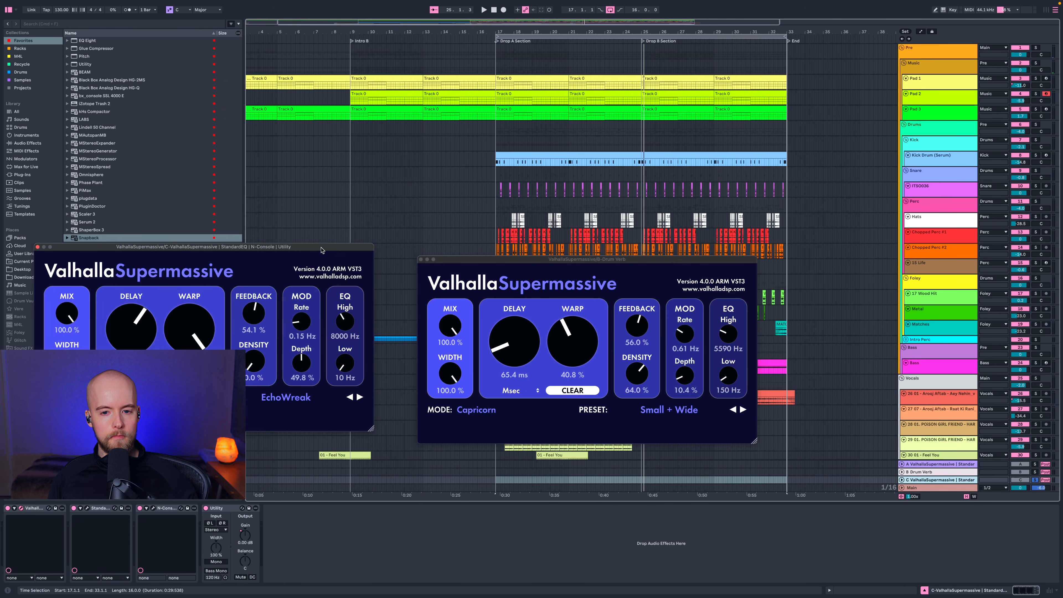
drag(321, 250, 769, 176)
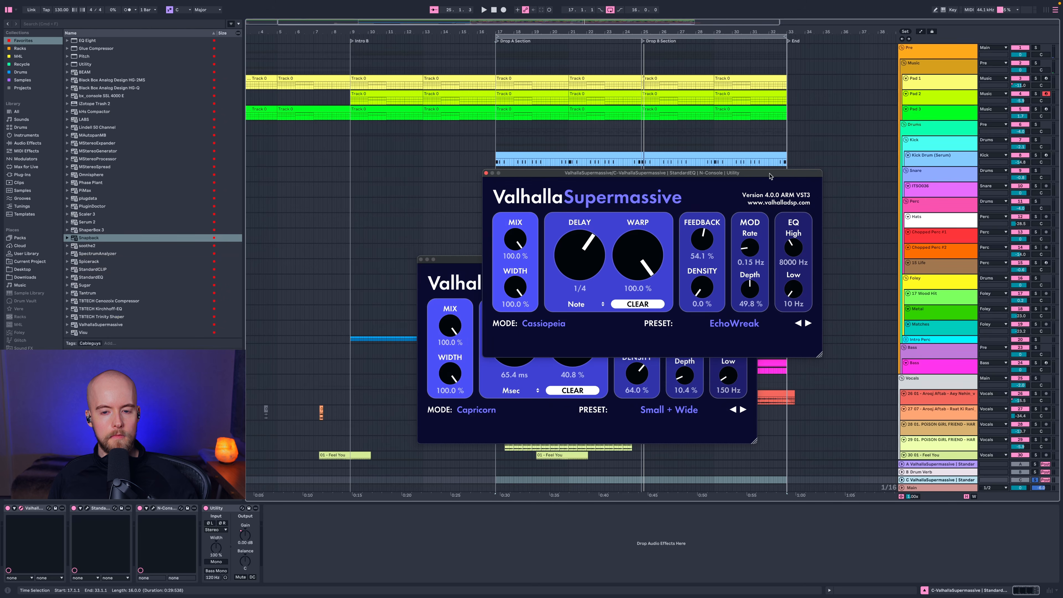
click(421, 260)
drag(535, 176, 428, 178)
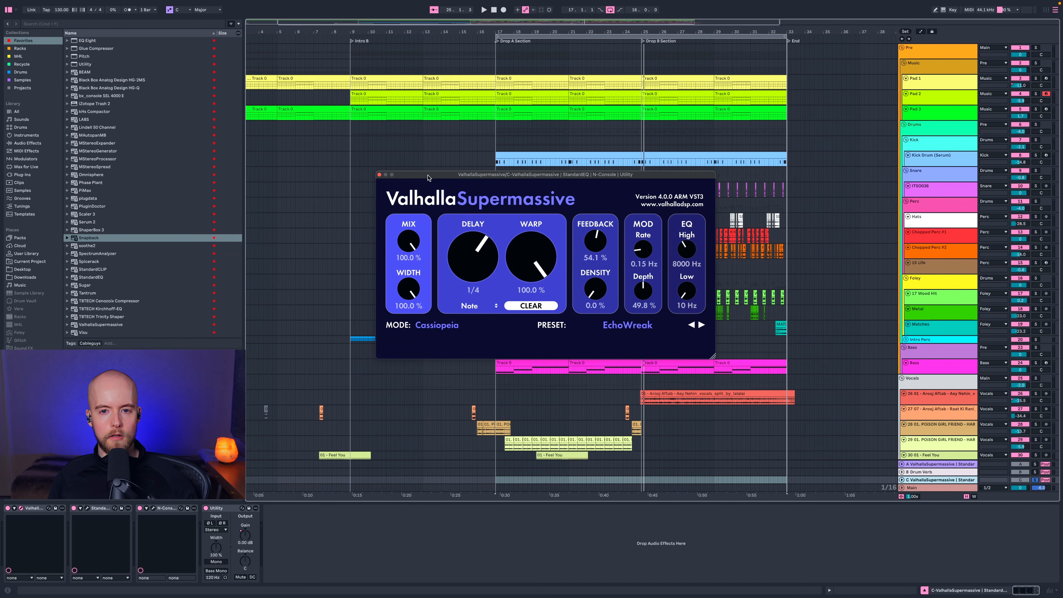
Play soloed return track C and examine its StandardEQ curve, closing the EQ window again.
key(space)
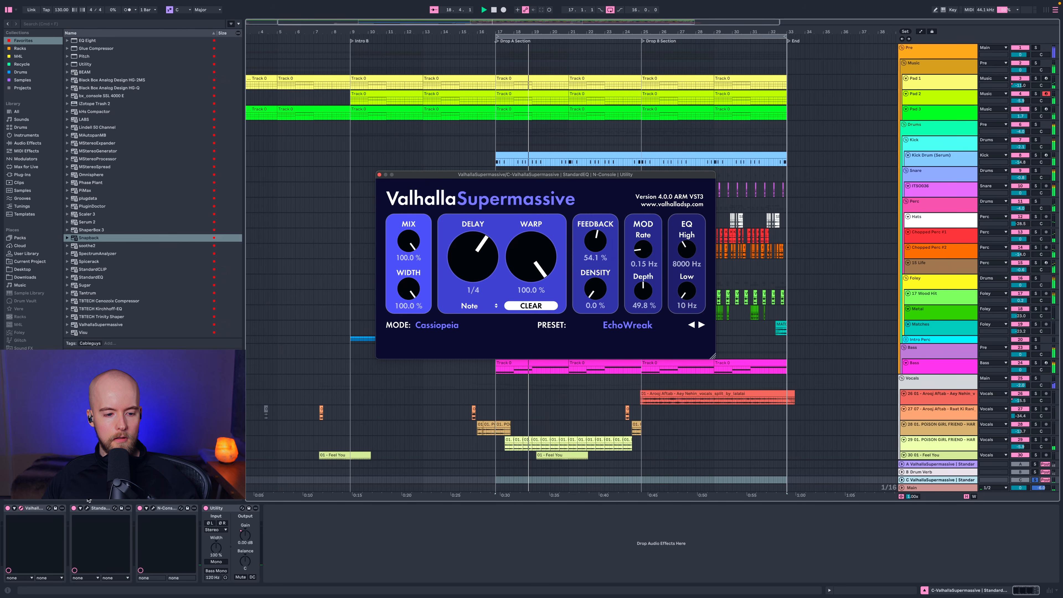
click(86, 508)
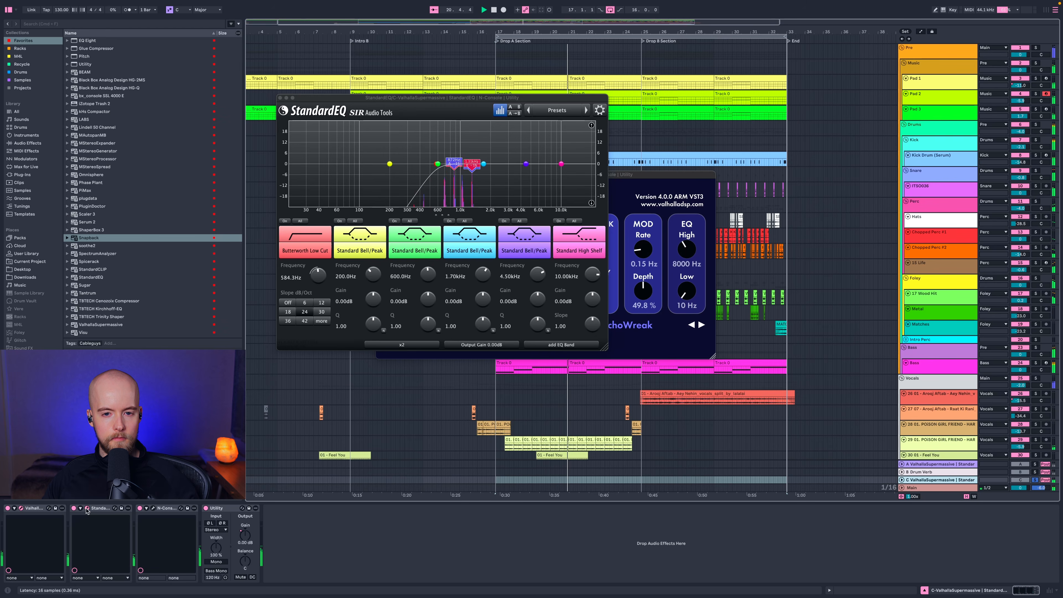
click(87, 508)
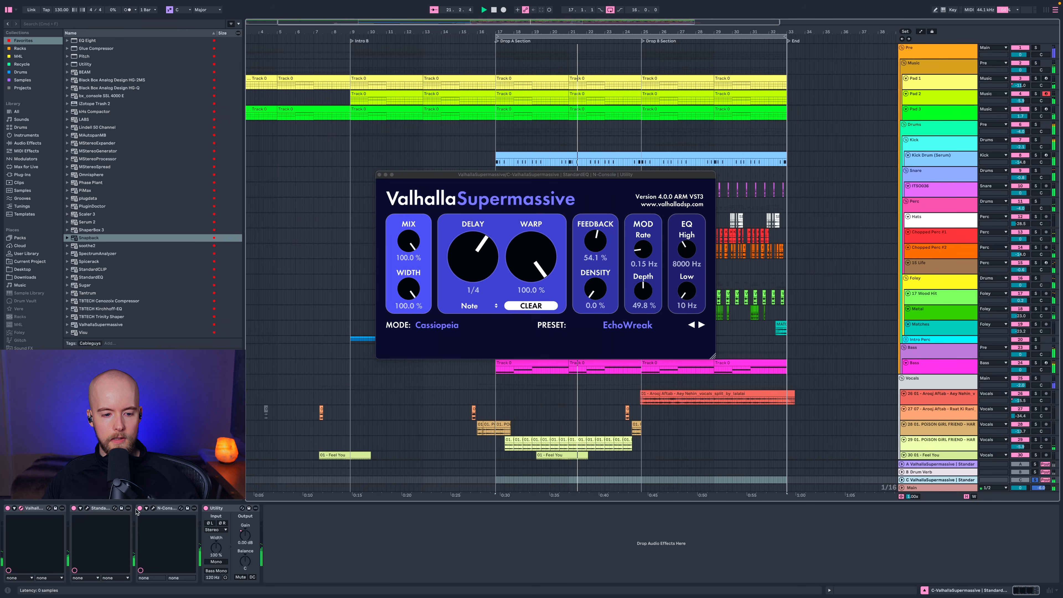
Examine return C's N-Console during playback, stop, and close its N-Console and ValhallaSupermassive windows.
click(153, 508)
mouse_move(293, 348)
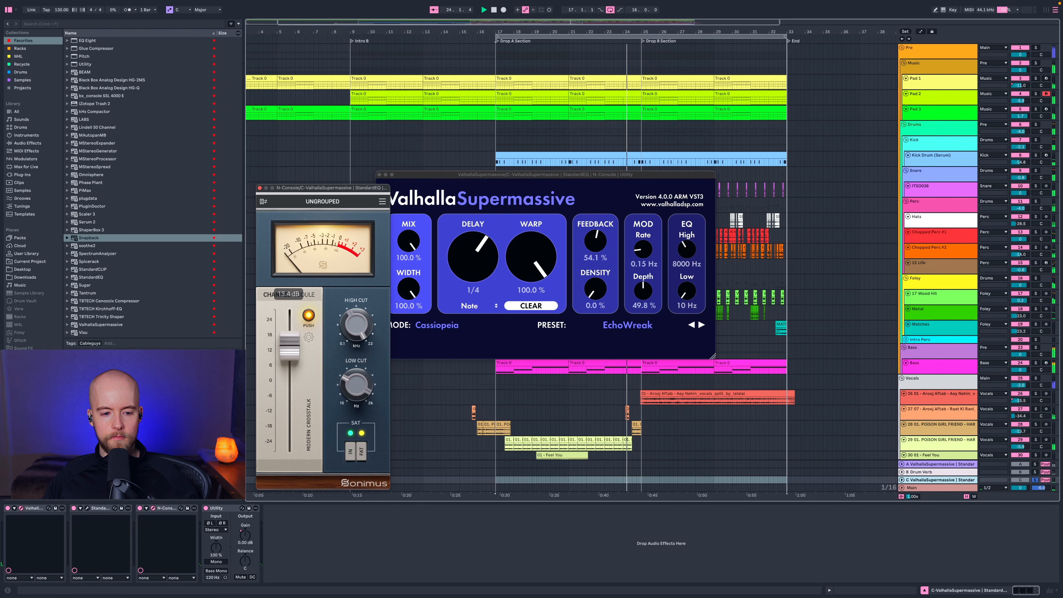
click(154, 509)
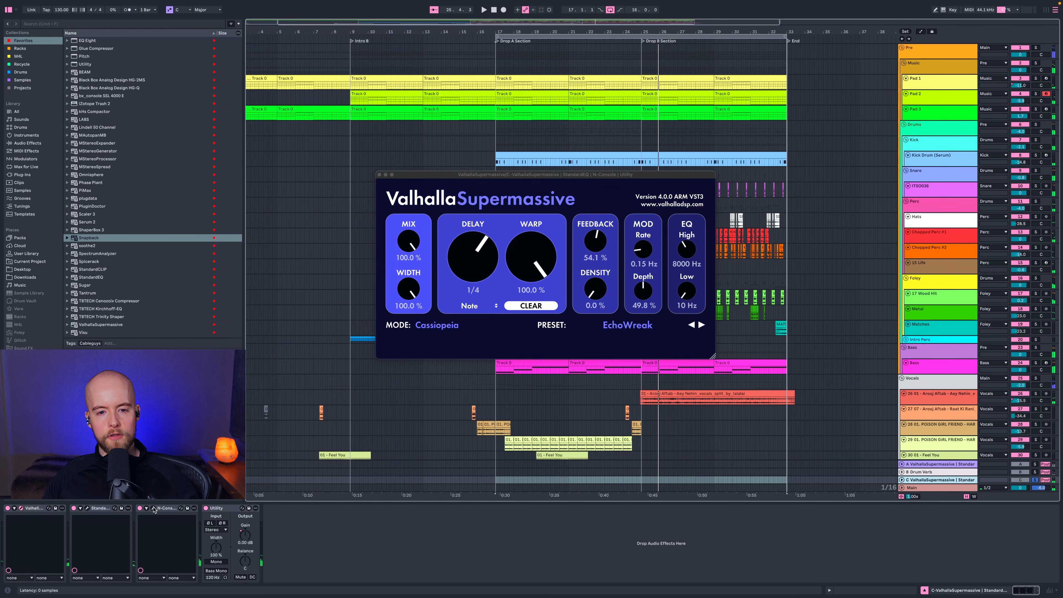
click(380, 175)
Show automation lanes and look through the vocal tracks for the track 28 POISON GIRL FRIEND send to return C.
scroll(920, 300, down, 5)
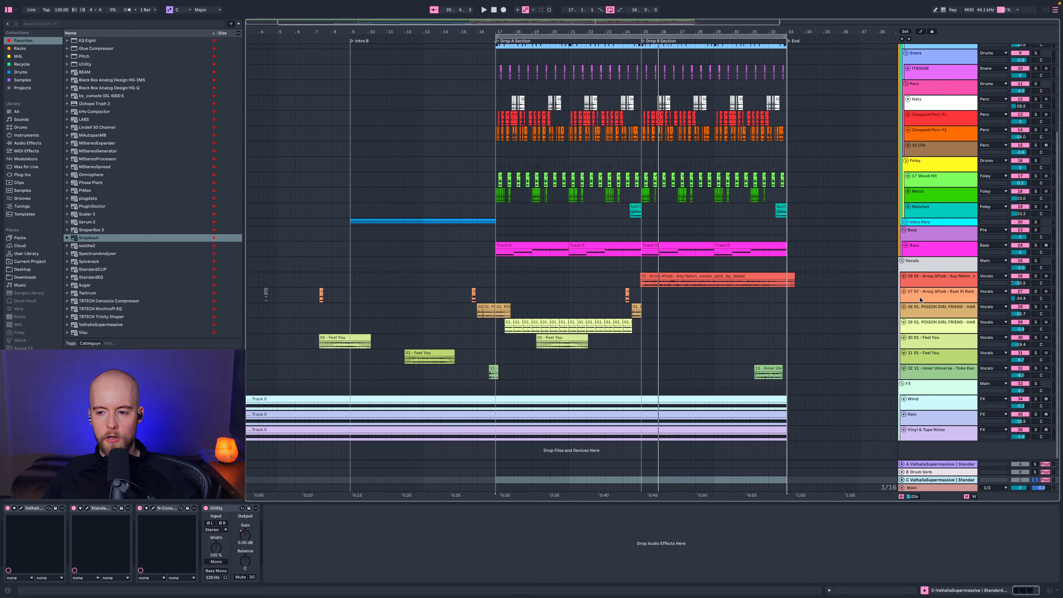
click(925, 284)
key(a)
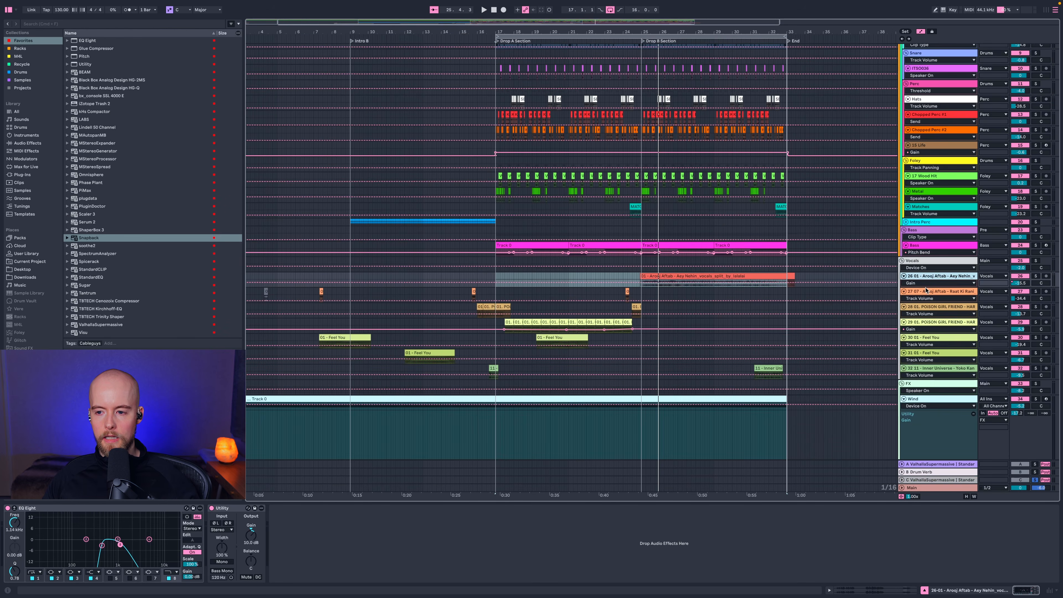
click(930, 296)
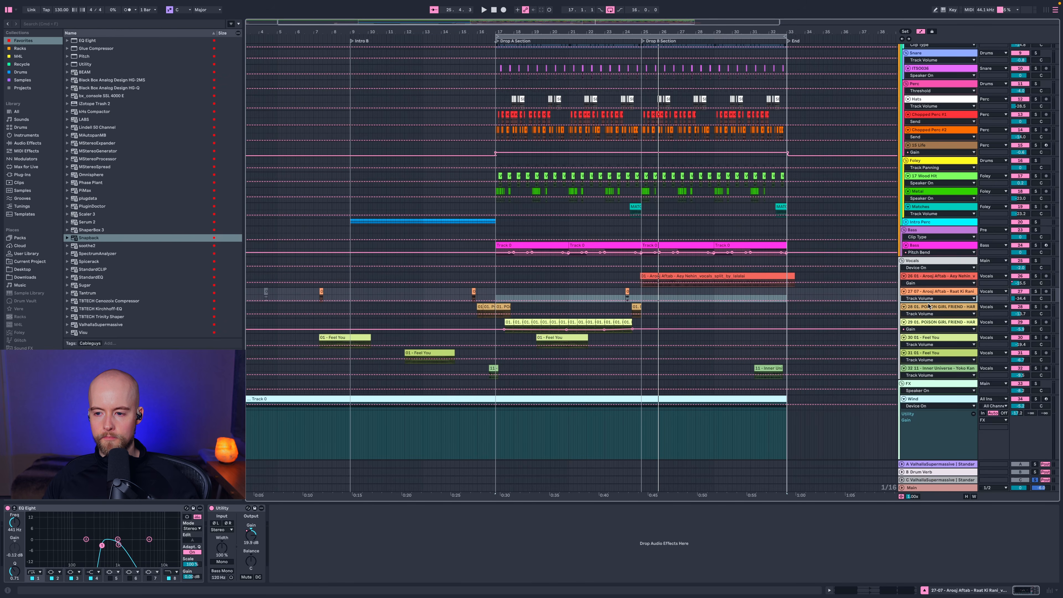
click(924, 314)
click(917, 338)
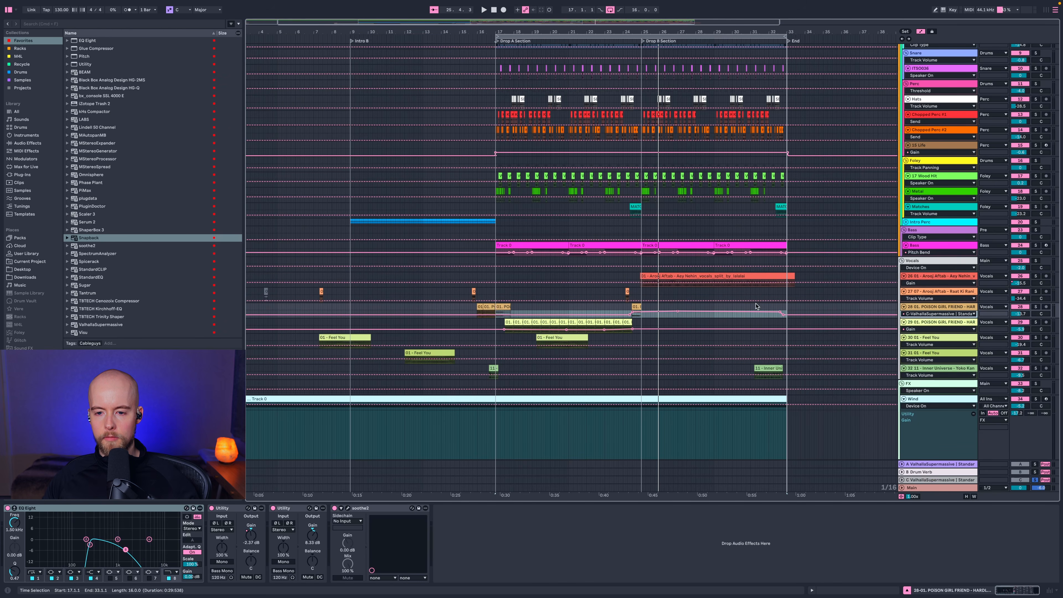
Enlarge and solo track 28, play its return C send automation from bar 24, and restore the compact arrangement view without automation.
drag(940, 317, 940, 401)
click(1035, 306)
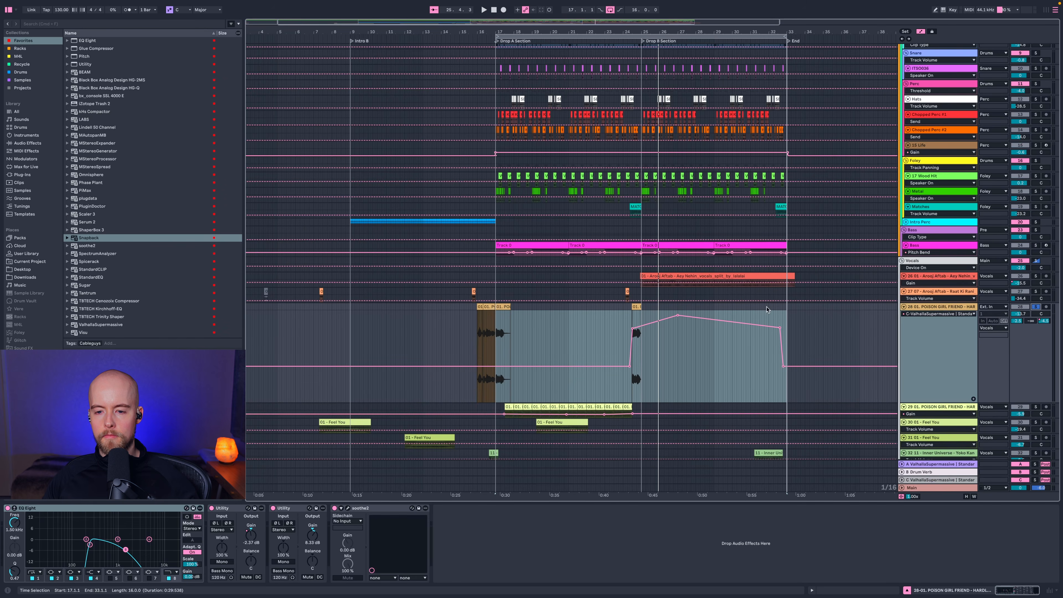
click(625, 332)
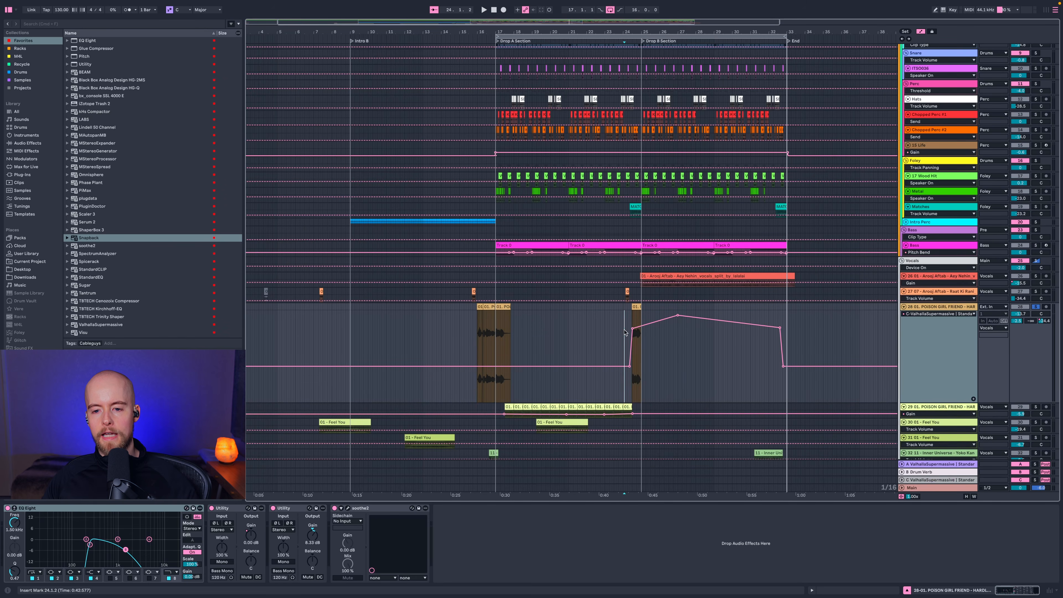
key(space)
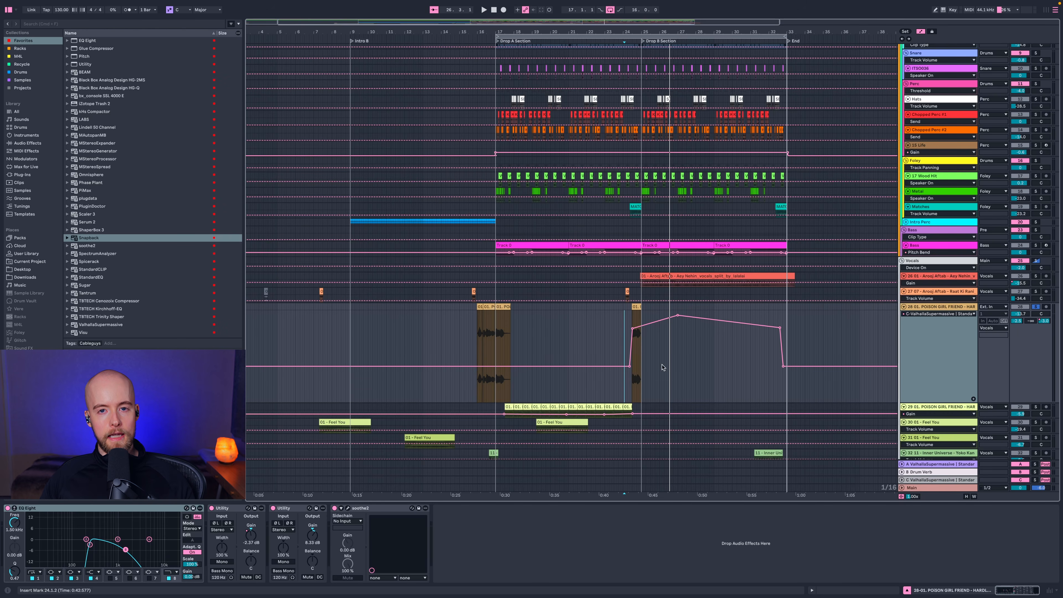
key(h)
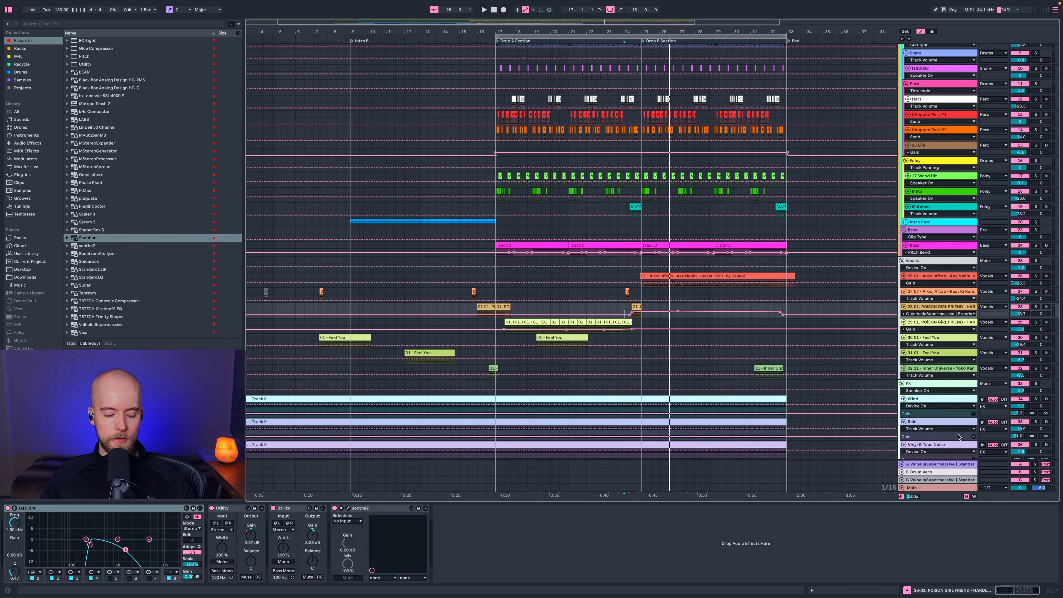
key(a)
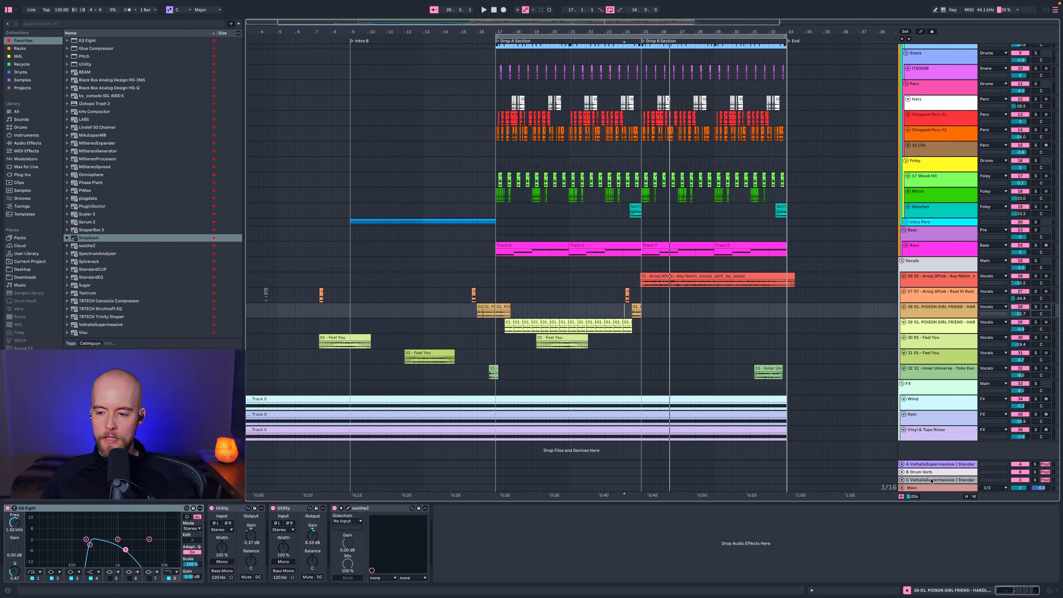
Select the Main track and unfold its two audio effect racks to reveal every mastering device.
click(931, 489)
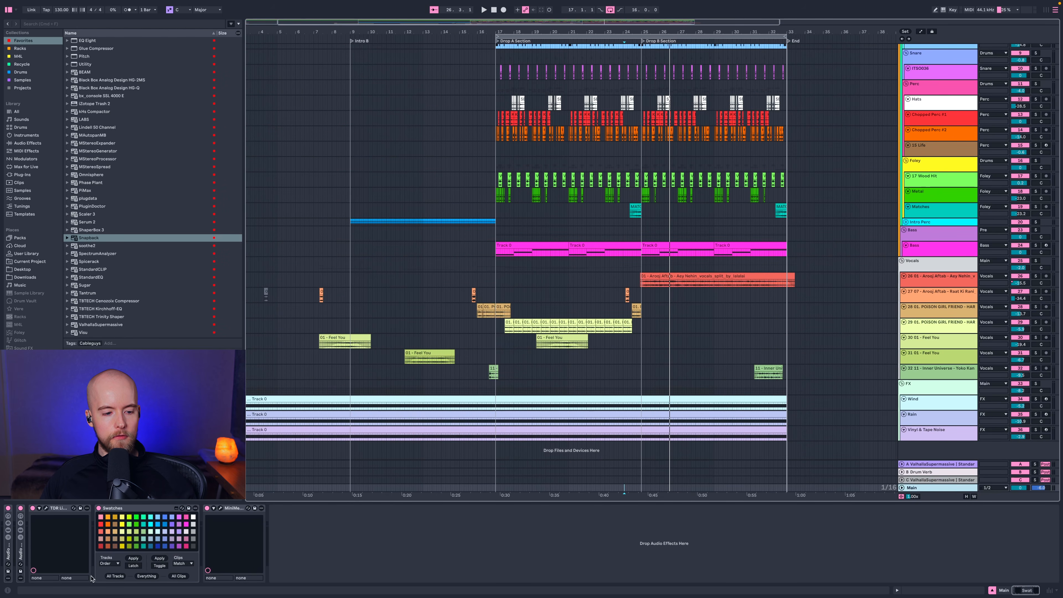
double_click(19, 554)
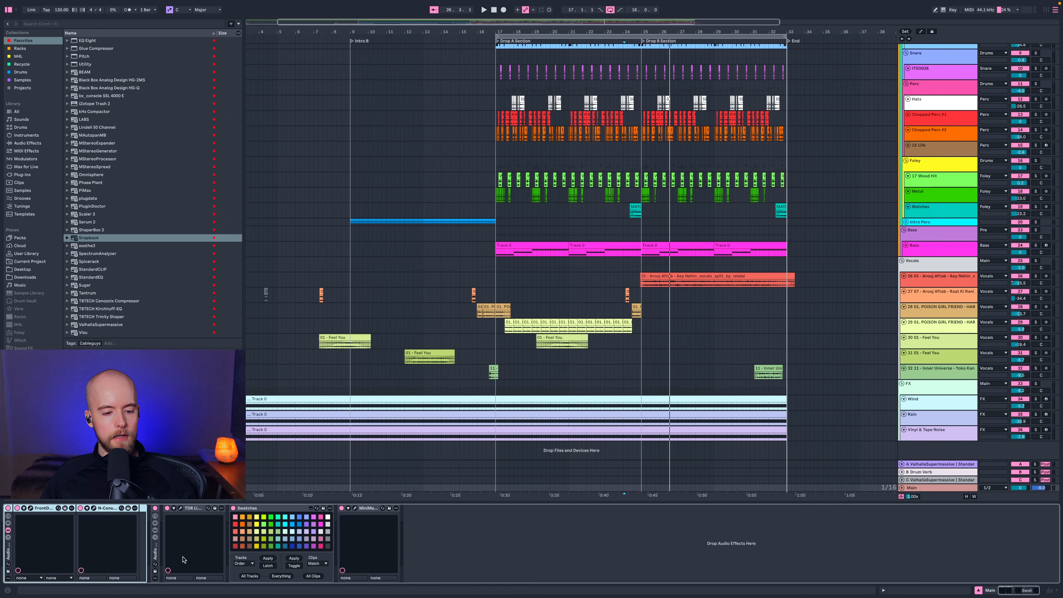
double_click(156, 553)
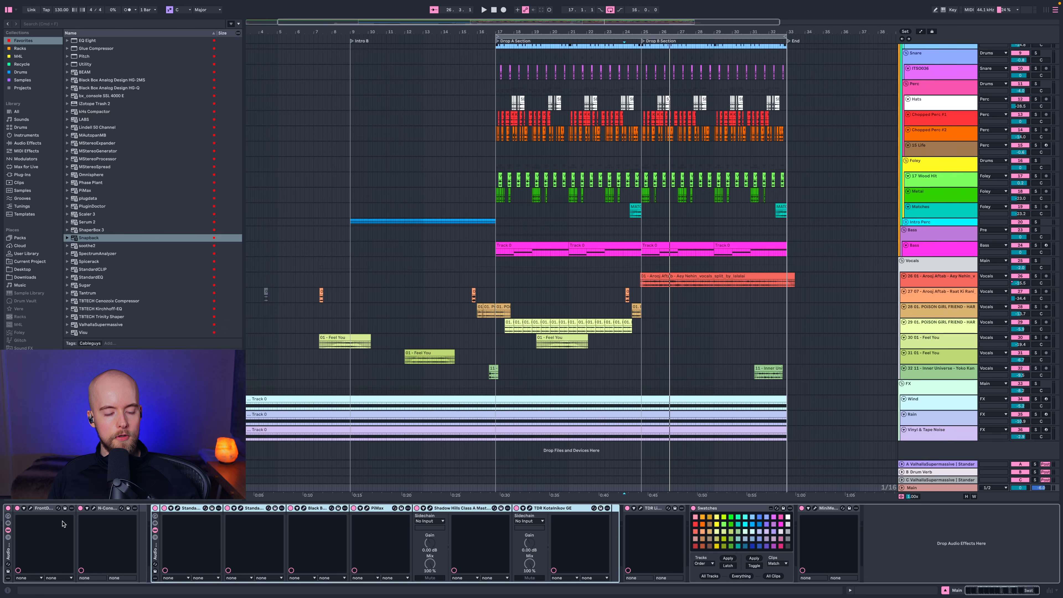
Examine FrontDAW and N-Console in the Main track's first rack, closing their windows again.
click(30, 508)
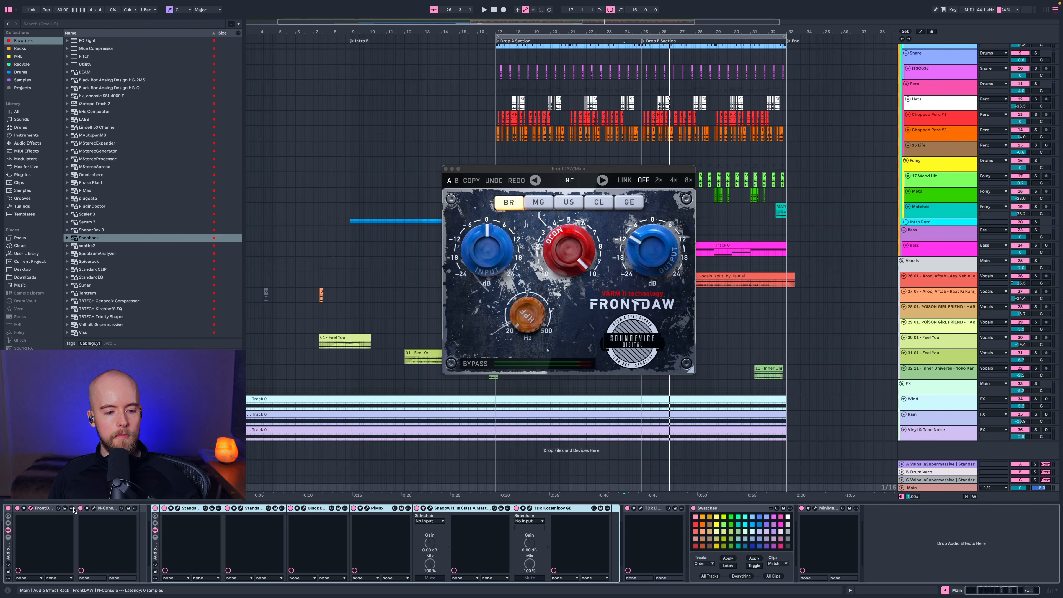
click(95, 509)
click(95, 509)
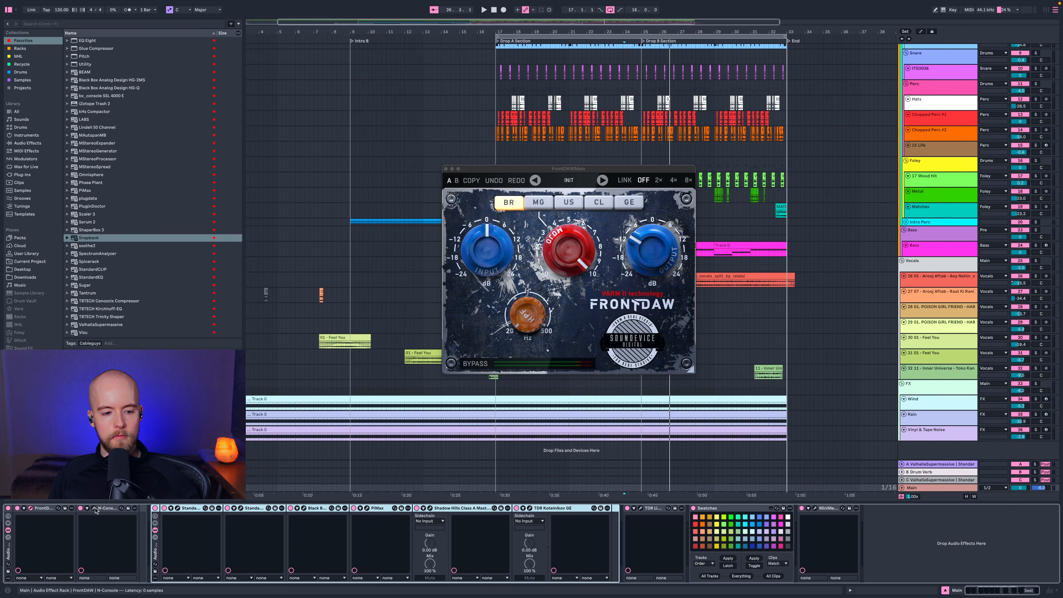
click(30, 508)
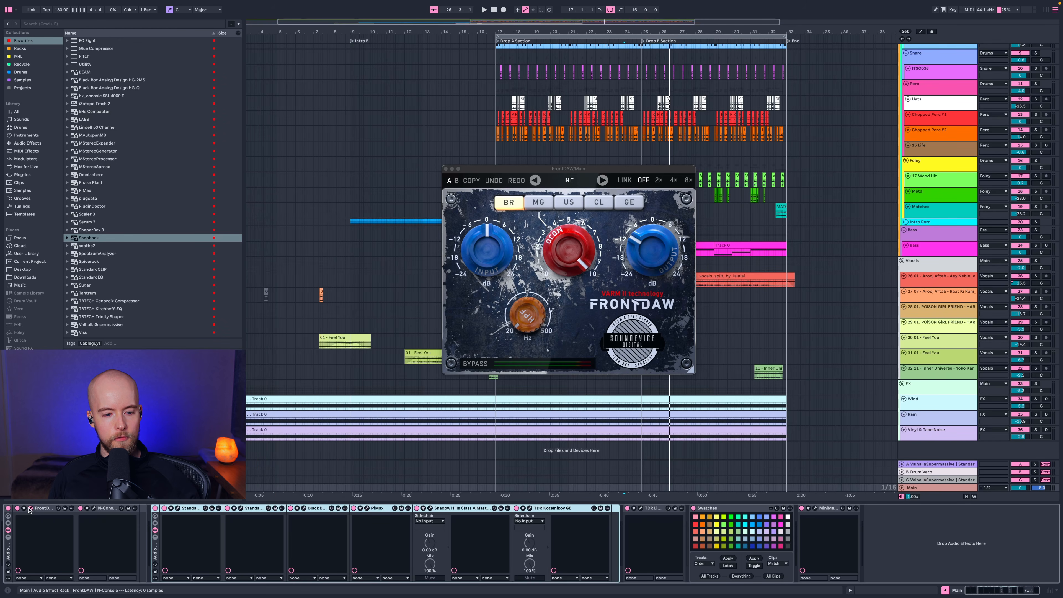
Examine the StandardCLIP in the Main track's second rack during playback and close its window.
click(178, 509)
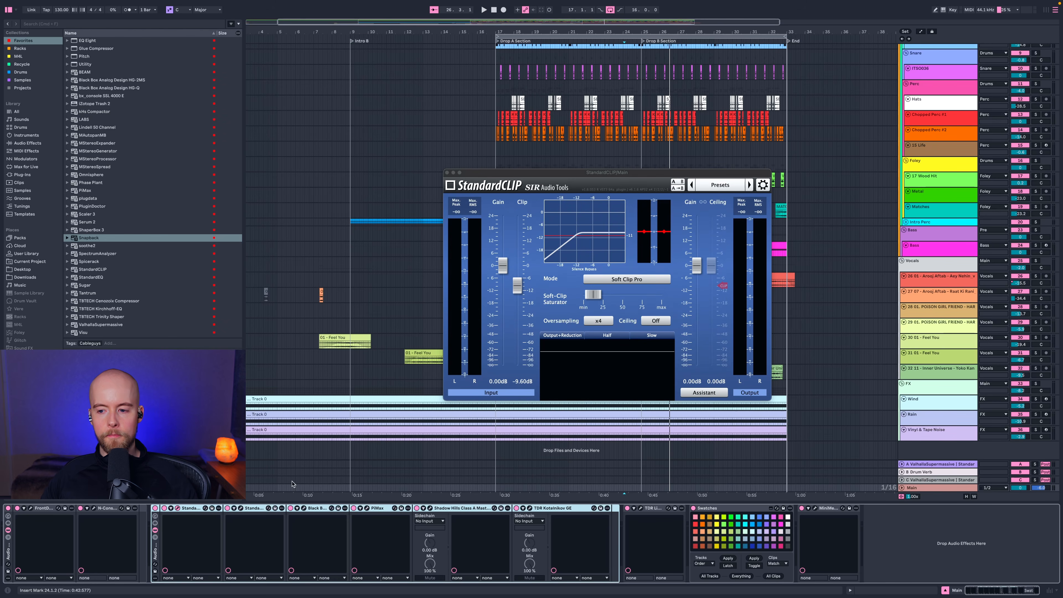
key(space)
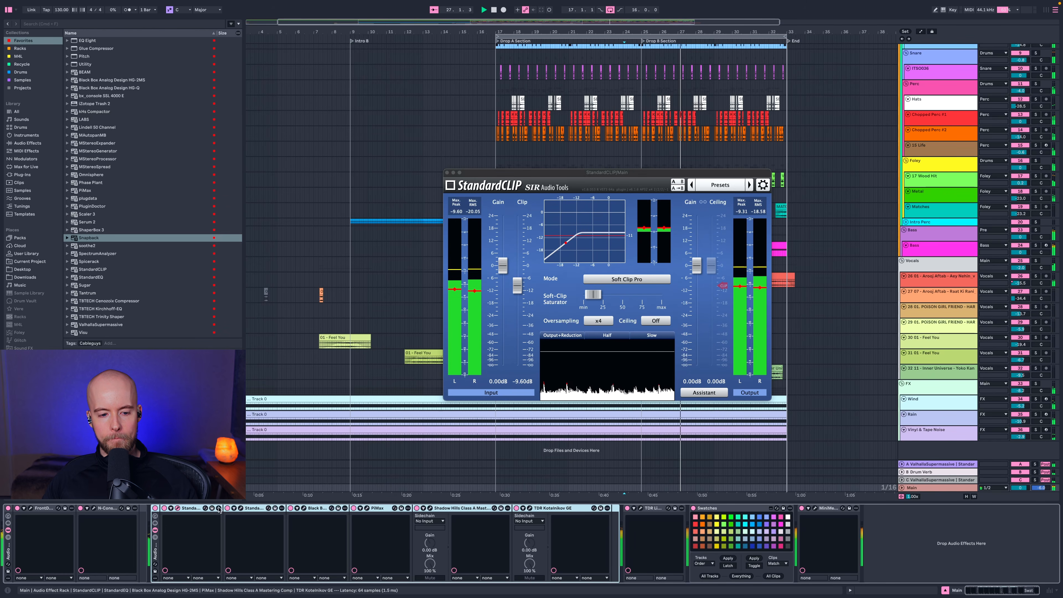
click(177, 508)
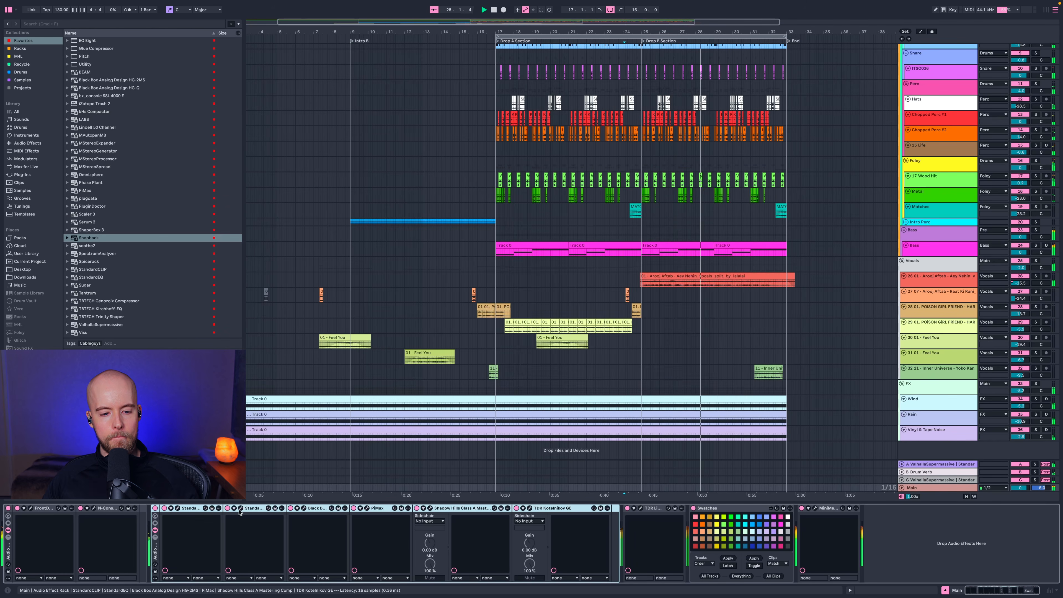
Open the Main track's StandardEQ, turn on its spectrum analyser and select the 527.8 Hz bell band.
click(240, 509)
click(499, 211)
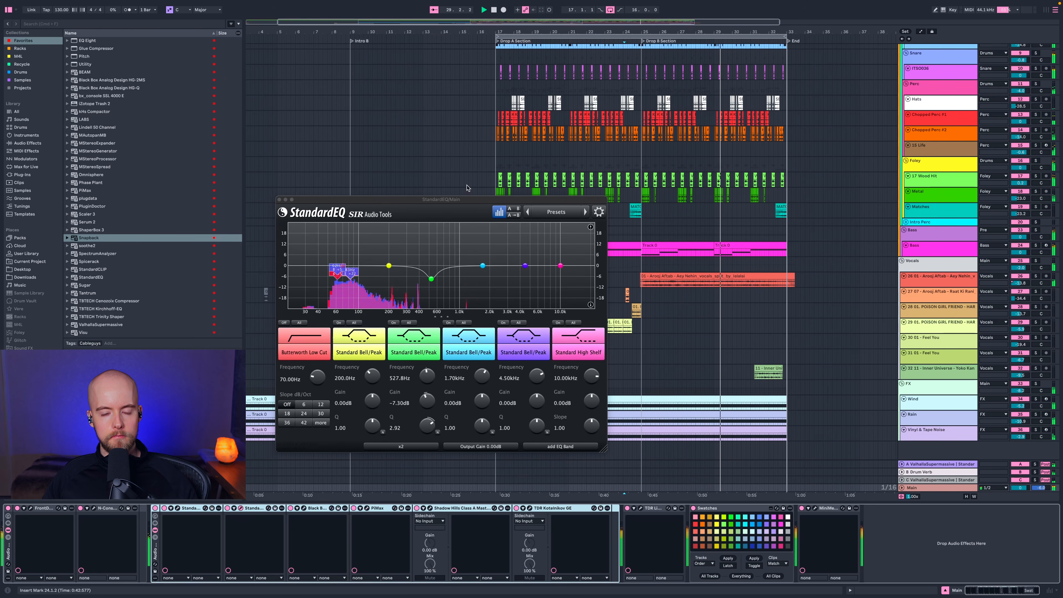
click(432, 278)
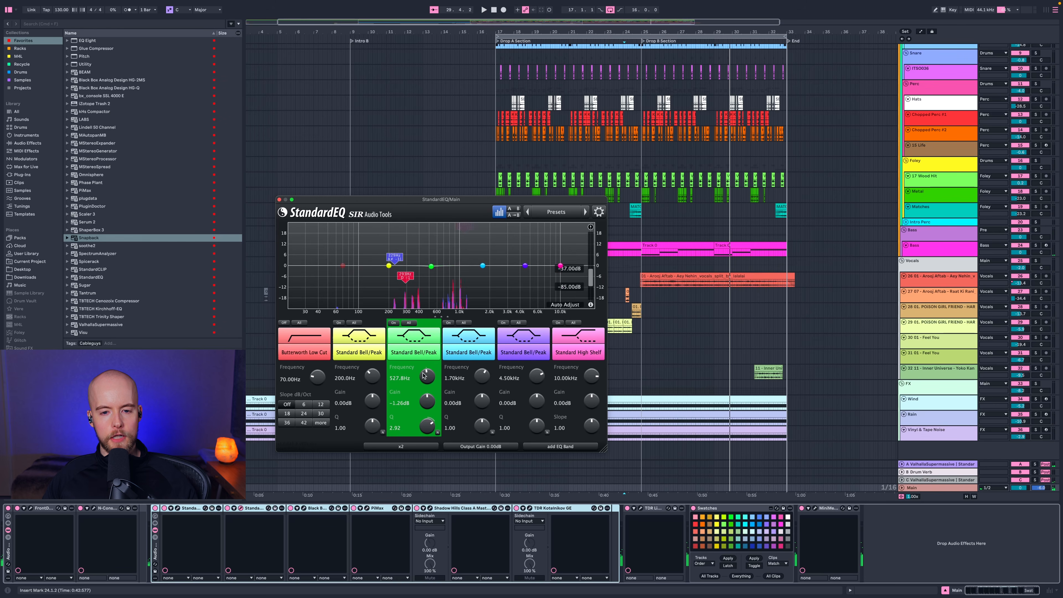
Exaggerate the 527.8 Hz cut to about -24 dB during playback, ease it to about -9 dB, and close the StandardEQ.
key(space)
drag(434, 349, 429, 456)
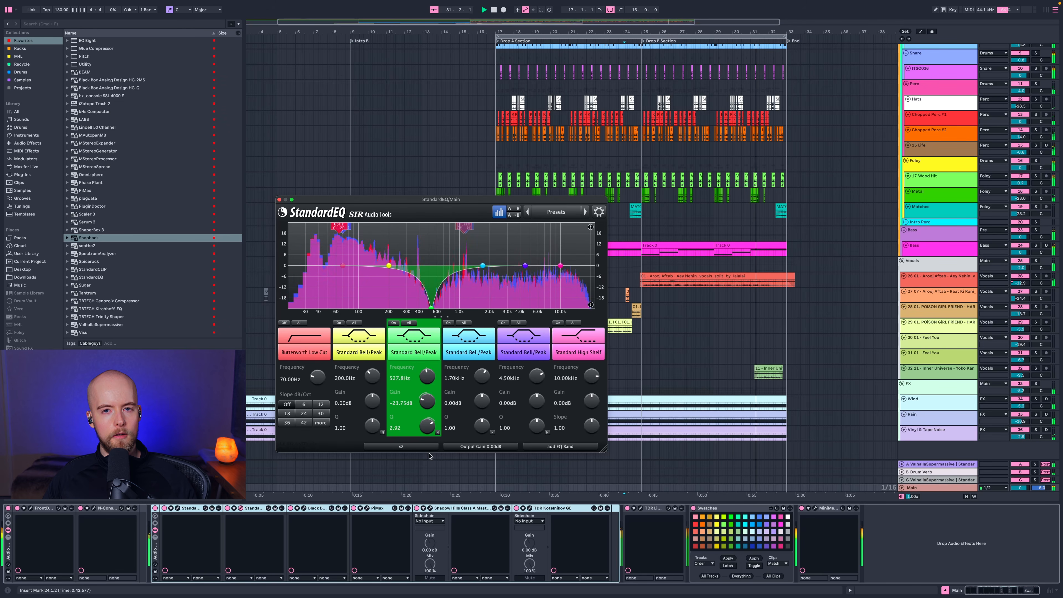
drag(429, 455, 426, 404)
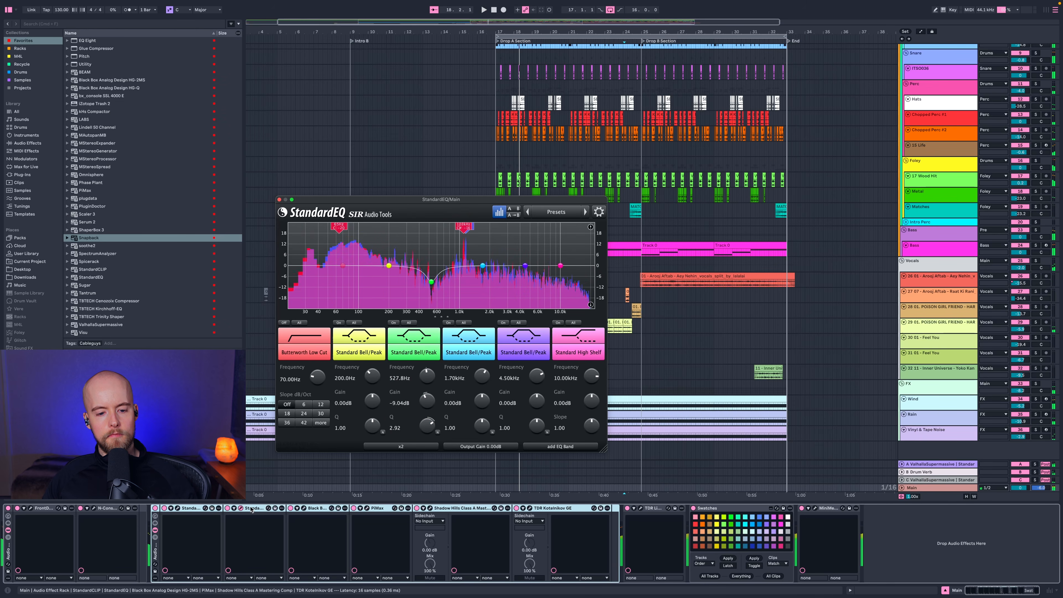
click(240, 508)
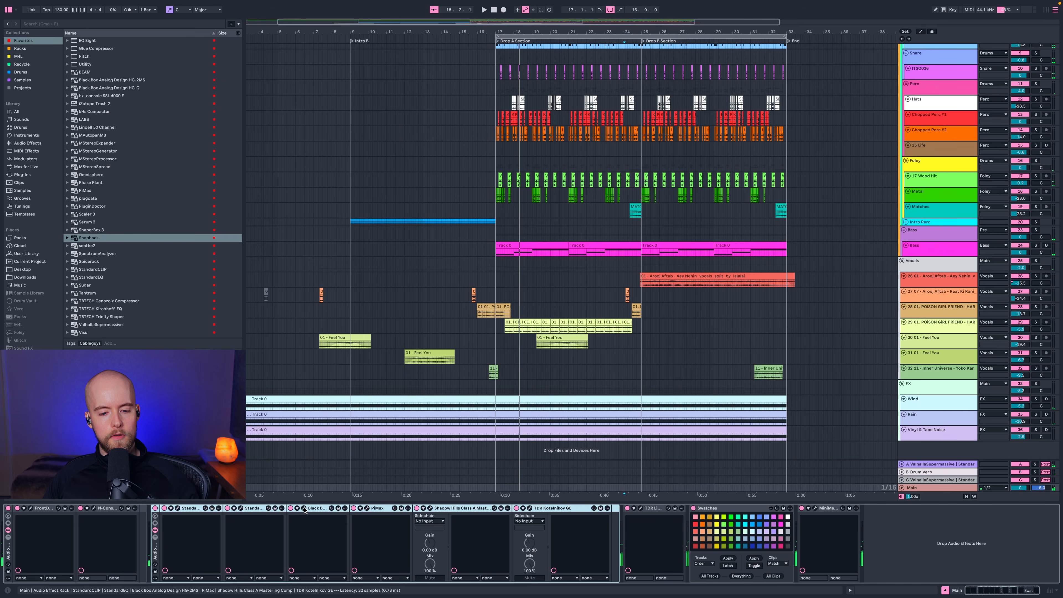
Open the Main track's Black Box HG-2MS and PiMax, arranging the HG-2MS window above the PiMax window.
click(304, 508)
click(368, 509)
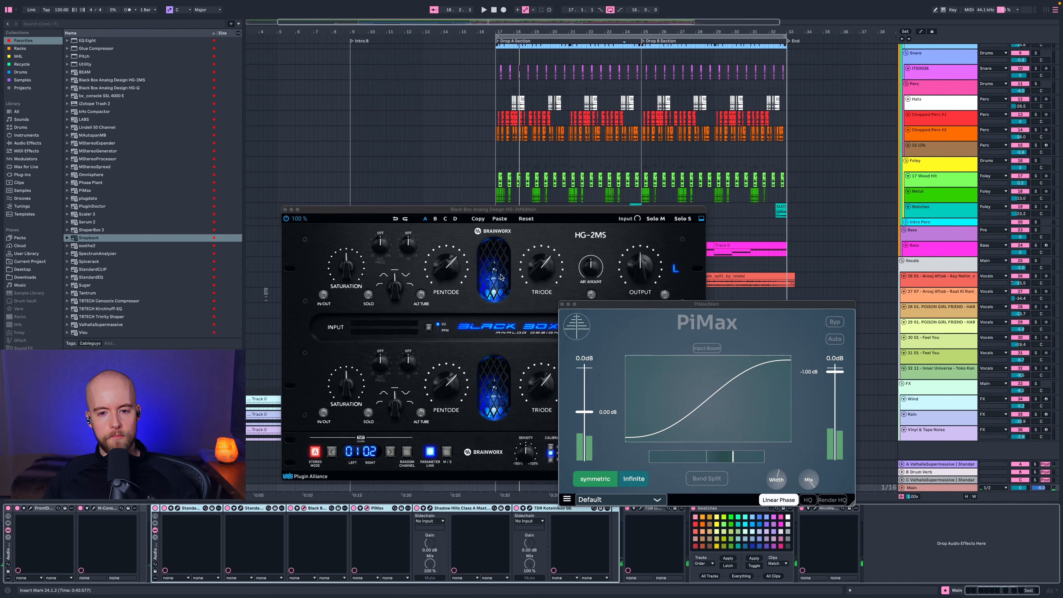
drag(511, 213, 557, 38)
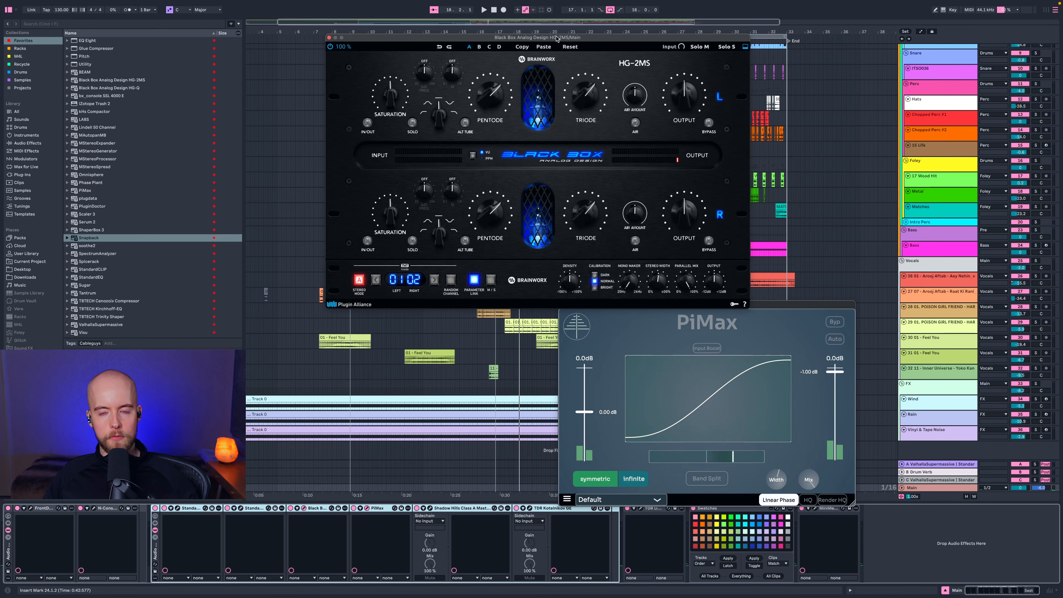
drag(762, 307, 610, 319)
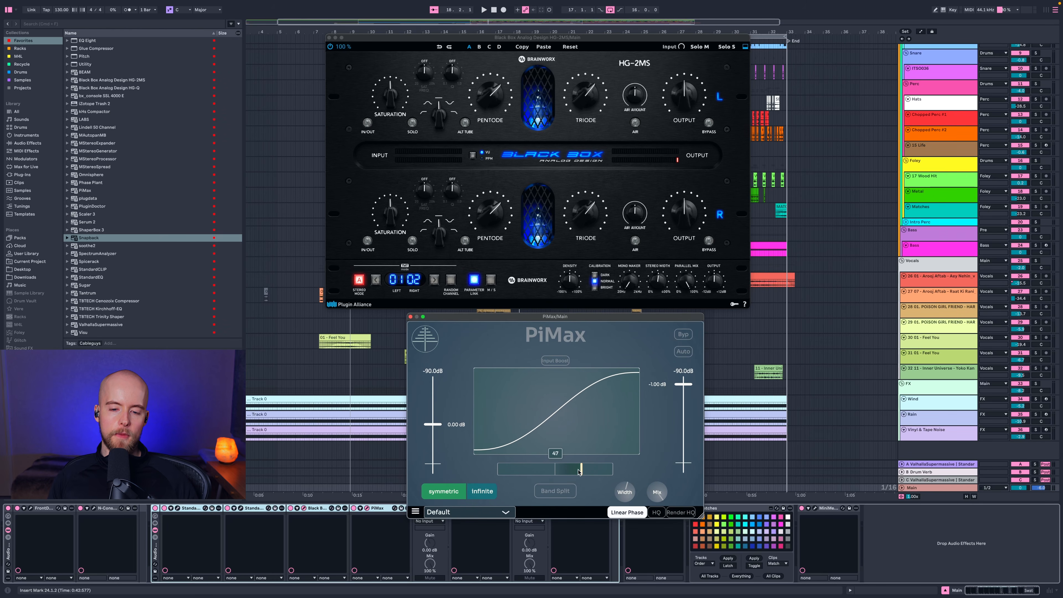
Push the PiMax curve slider to its maximum and compare PiMax on and off during playback.
mouse_move(579, 471)
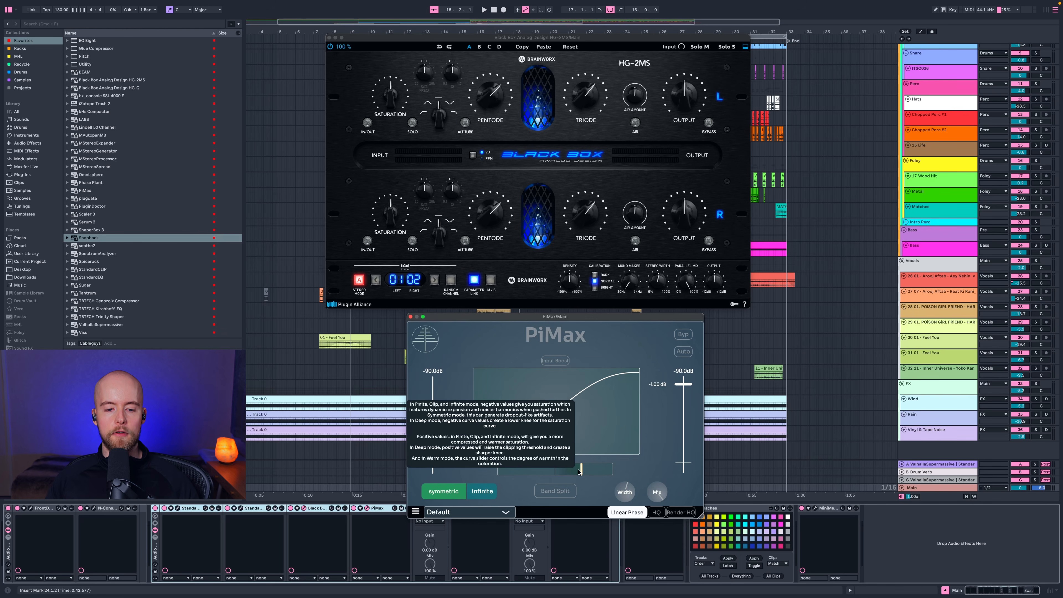
click(578, 472)
drag(578, 472, 612, 468)
click(354, 507)
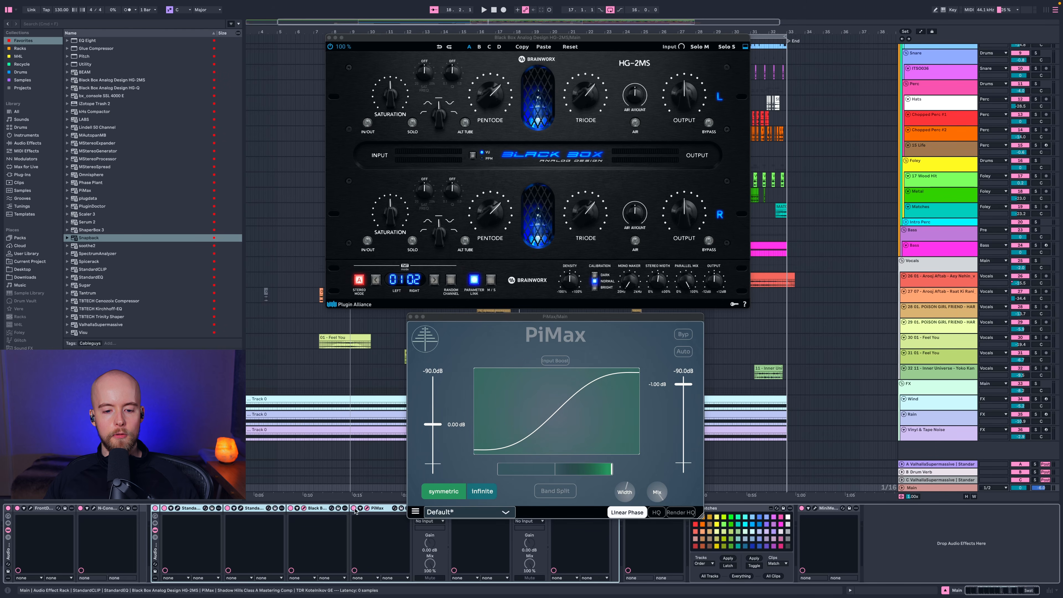
key(space)
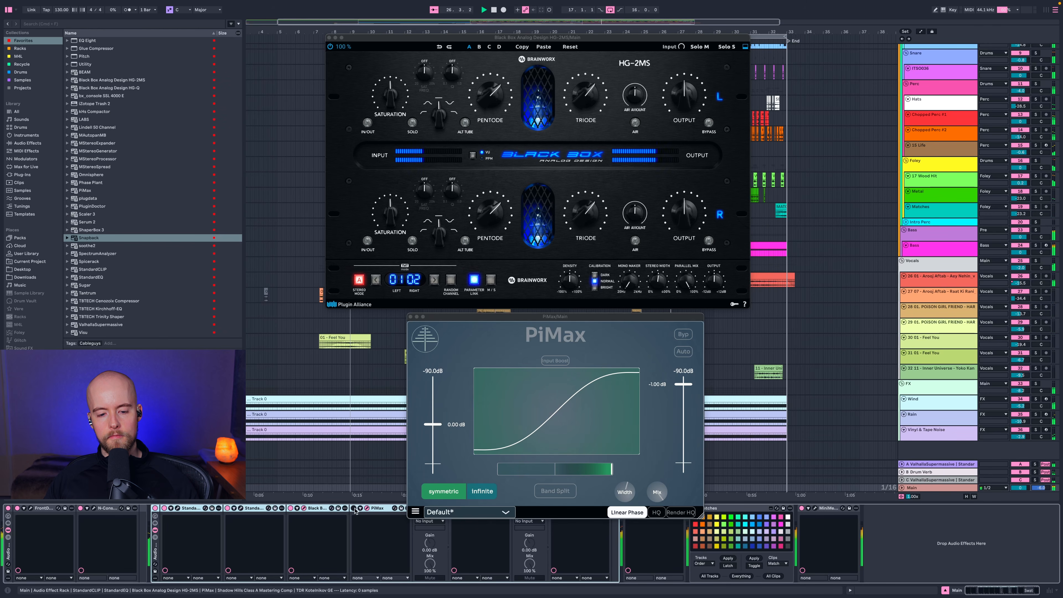
Close the HG-2MS, lower the PiMax curve slider to 68, and close PiMax.
click(303, 508)
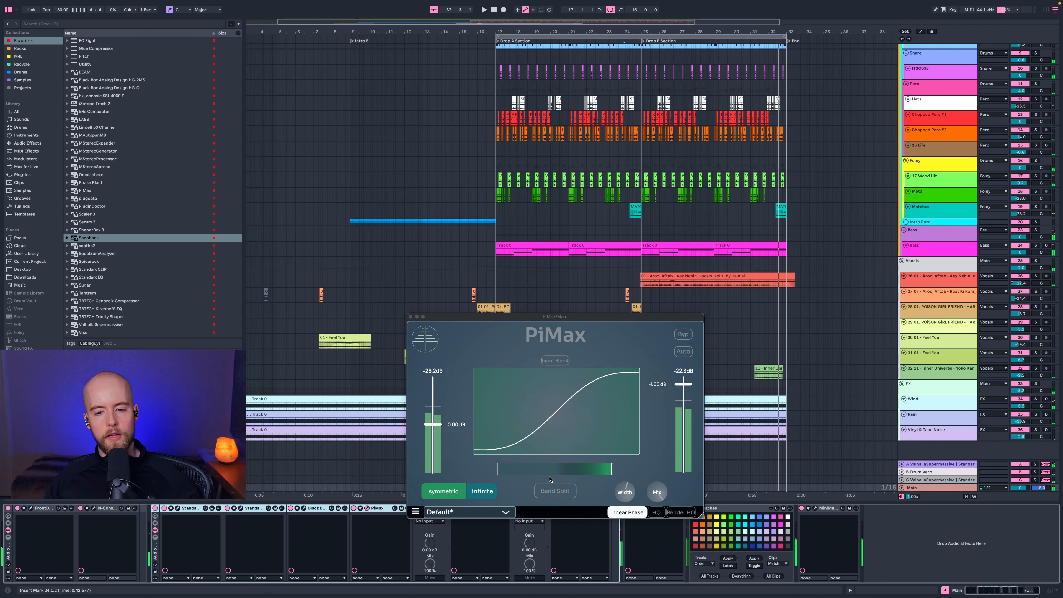
drag(554, 323, 551, 216)
drag(583, 368, 574, 370)
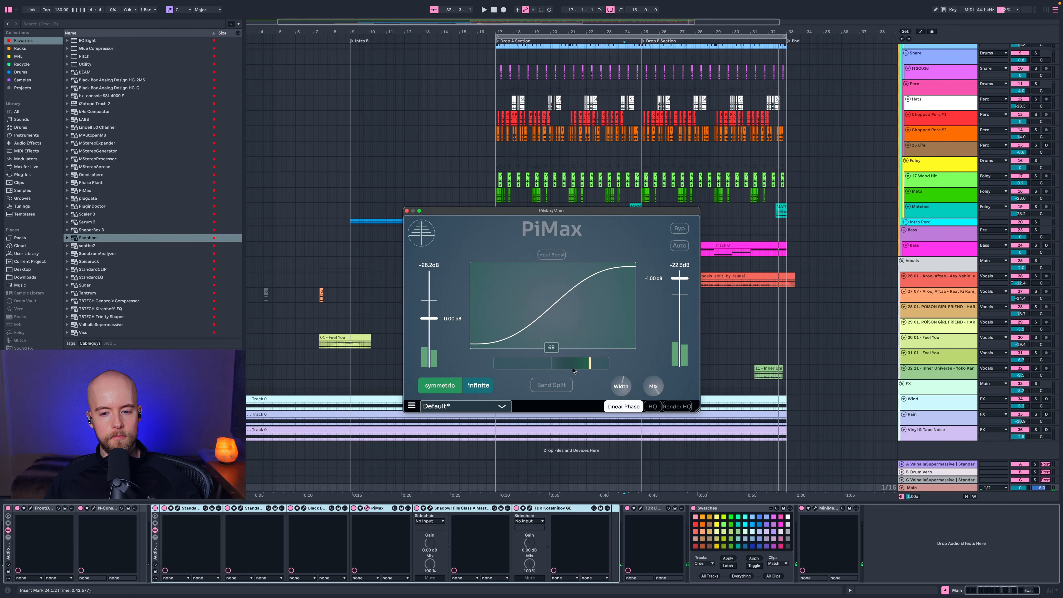
click(367, 508)
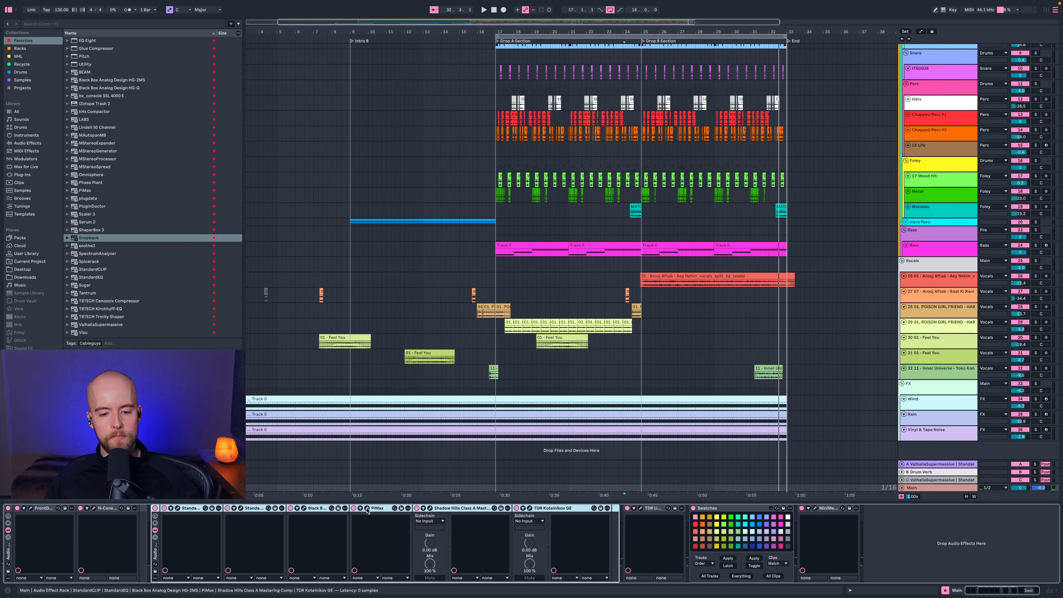
Open the Main track's Shadow Hills Class A Mastering Comp and TDR Kotelnikov GE, arrange Shadow Hills above Kotelnikov, and play the track.
click(529, 508)
drag(580, 175, 555, 325)
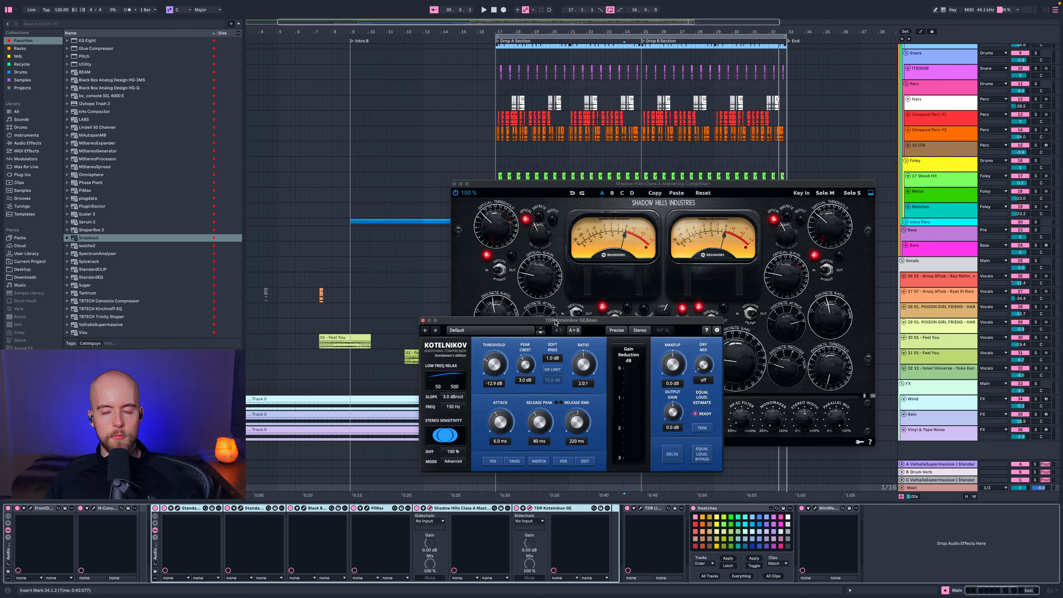
drag(562, 184, 432, 47)
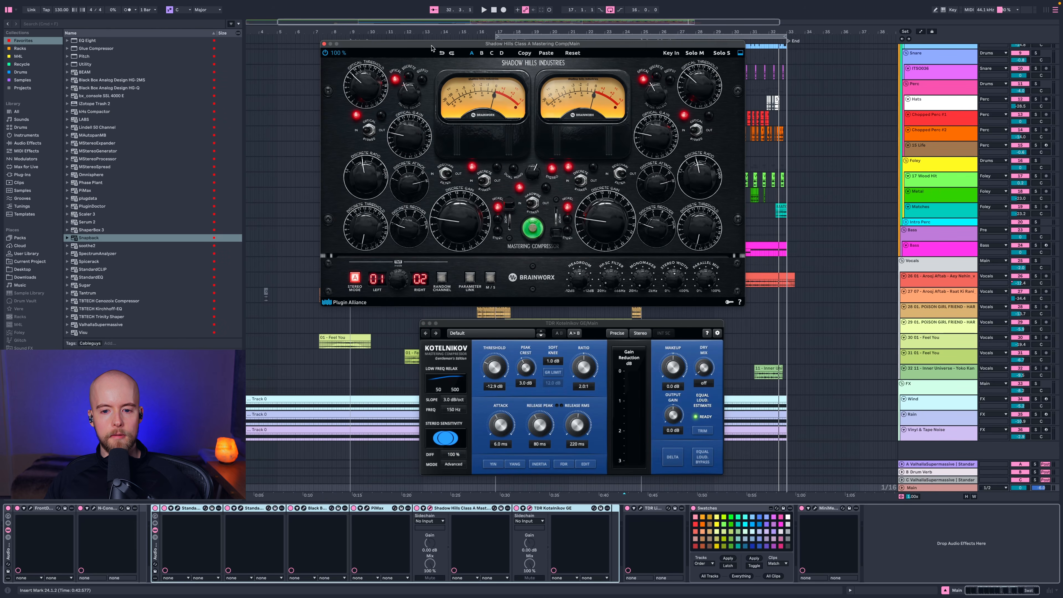
drag(581, 324, 552, 320)
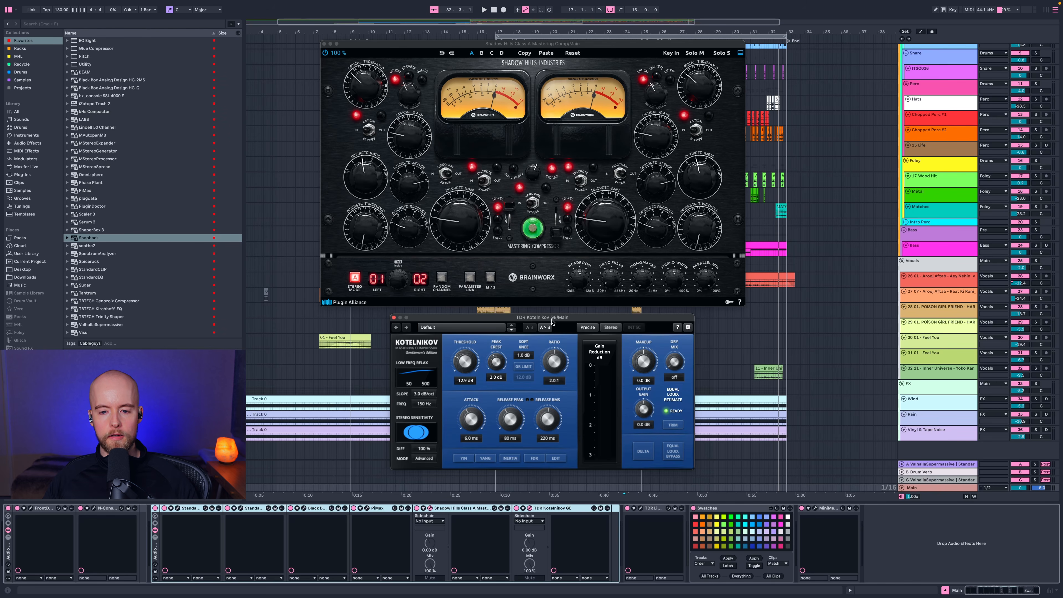
key(space)
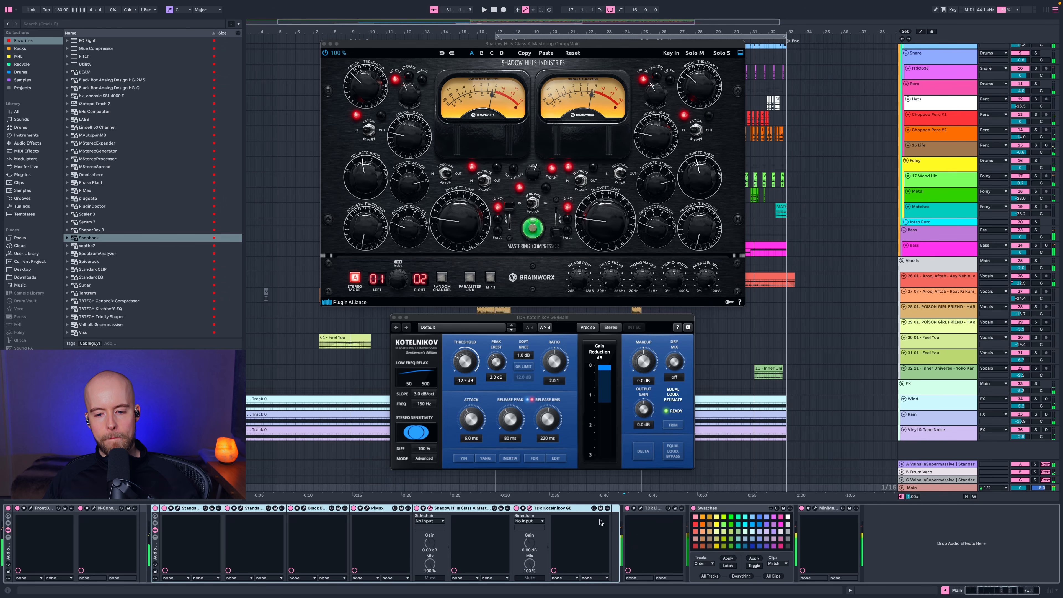
Close both compressor windows, open the Main track's TDR Limiter 6 GE, and play the track to watch its loudness meter.
click(529, 508)
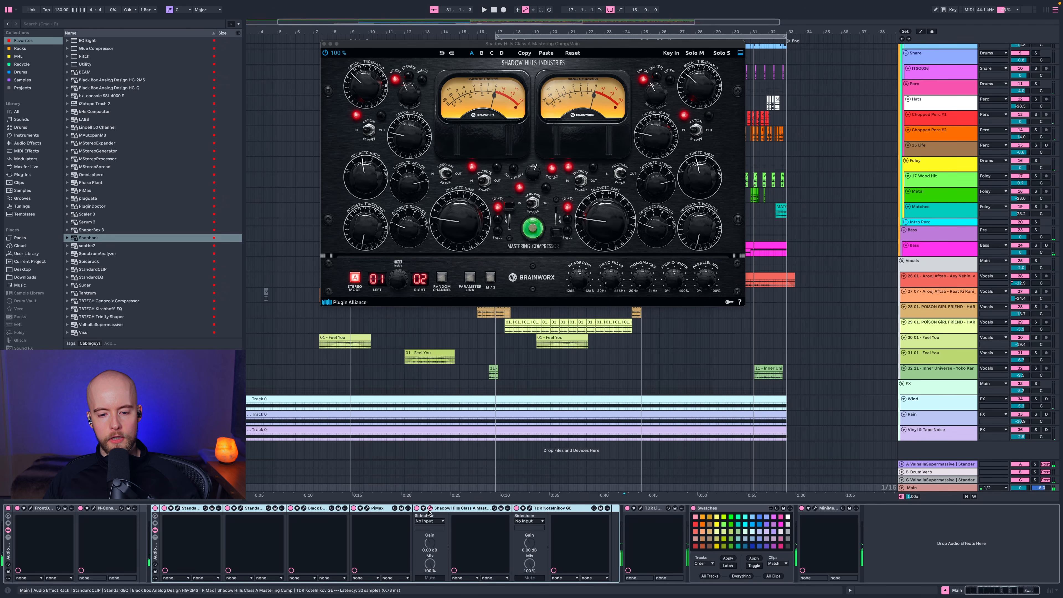
click(429, 508)
click(640, 510)
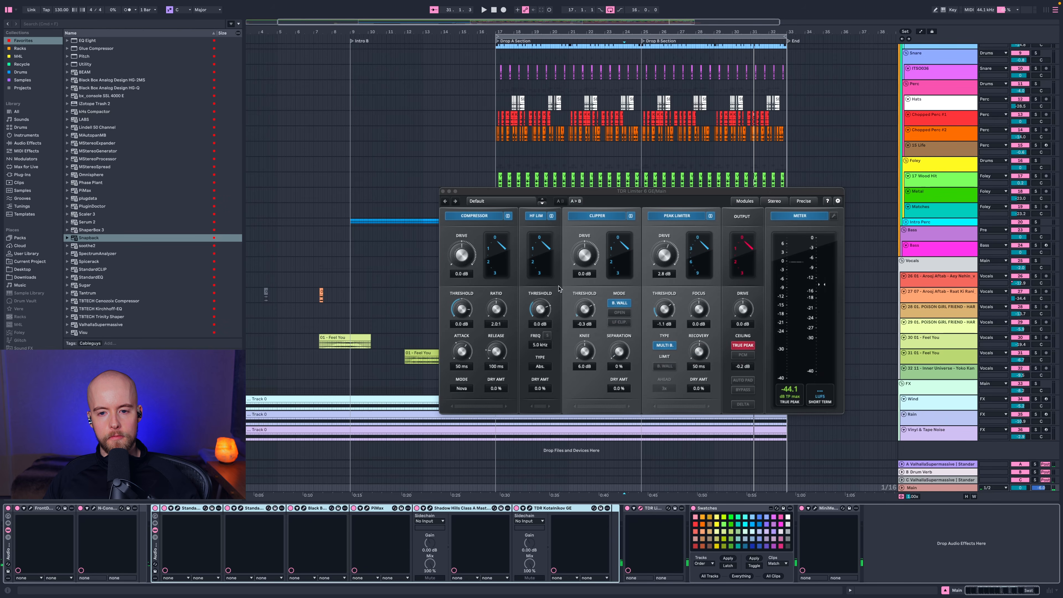
drag(557, 190, 446, 166)
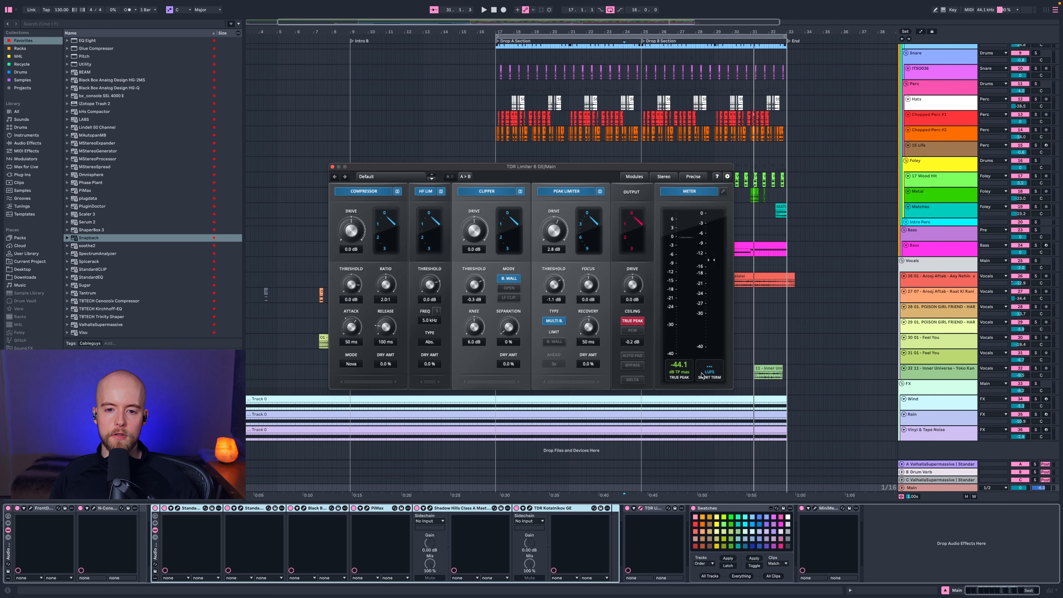
key(space)
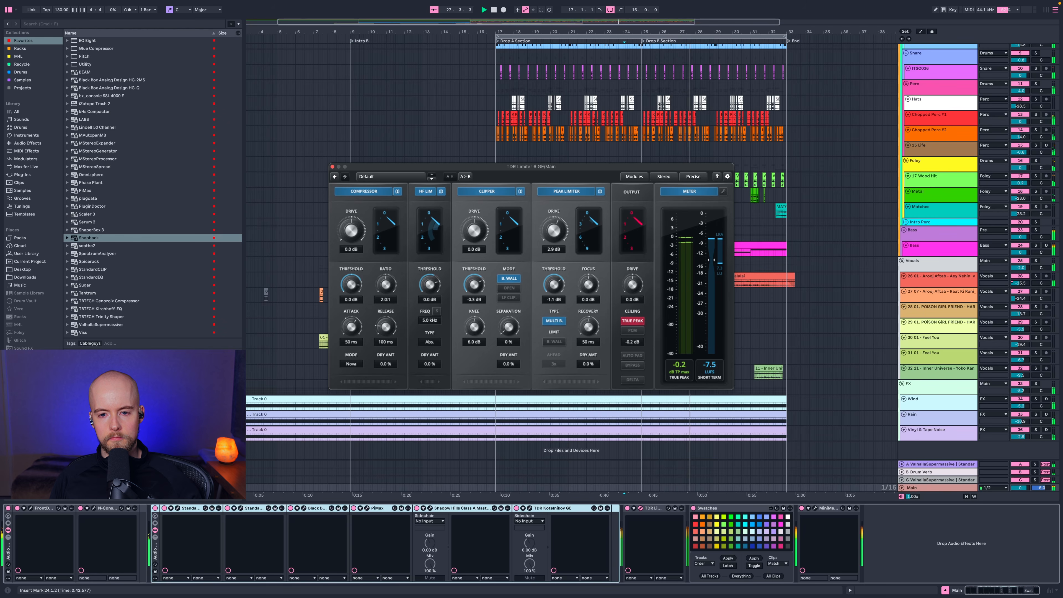
Set the peak limiter threshold to -1.4 dB, try drive at 3.0 and 5.9 dB during playback, and settle on 1.4 dB.
drag(555, 231, 554, 229)
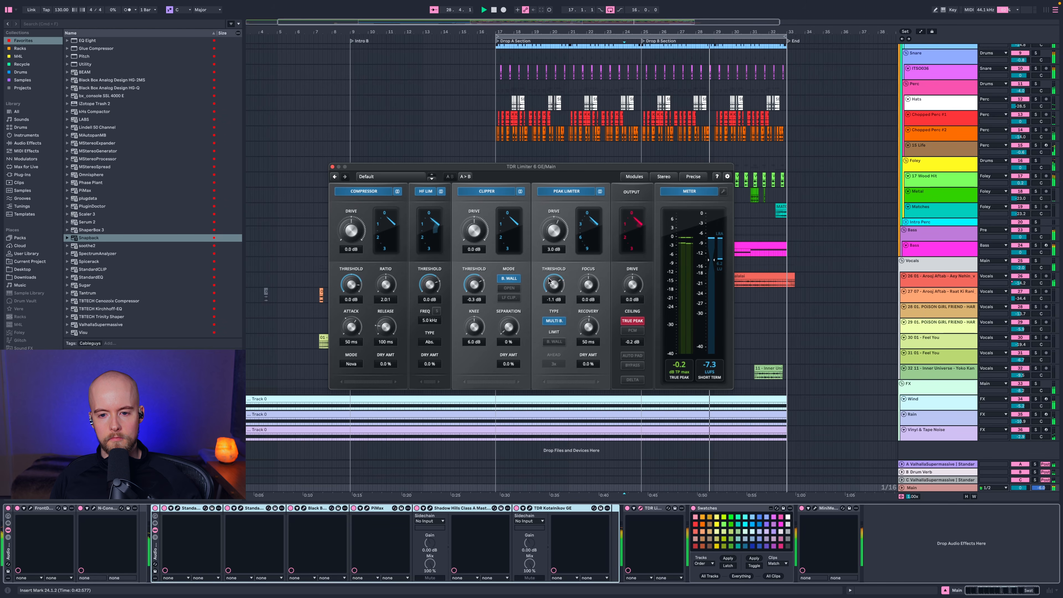
drag(551, 282, 551, 285)
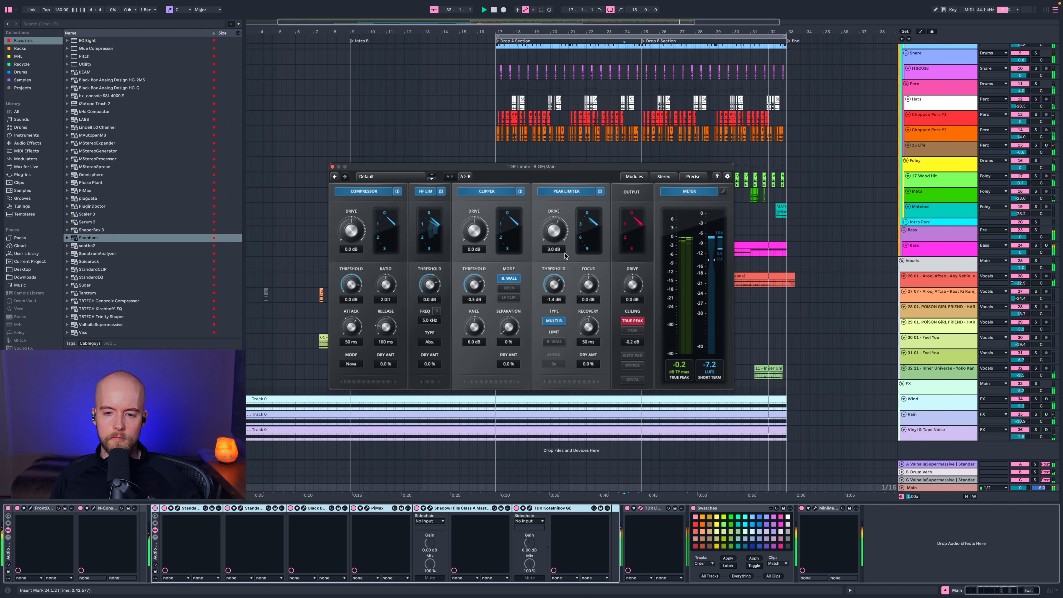
drag(554, 231, 554, 209)
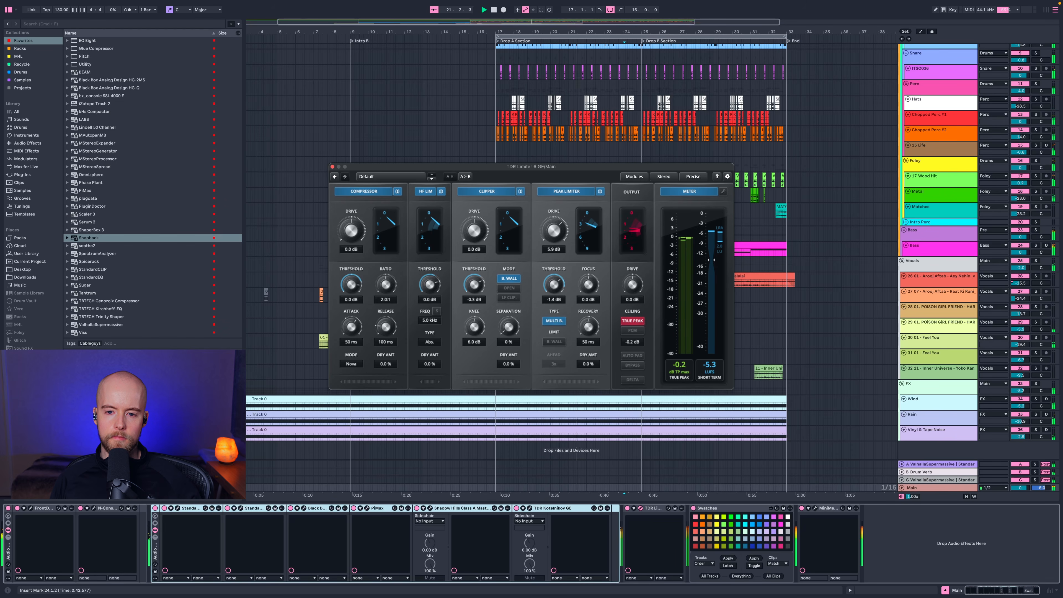
drag(559, 225, 558, 222)
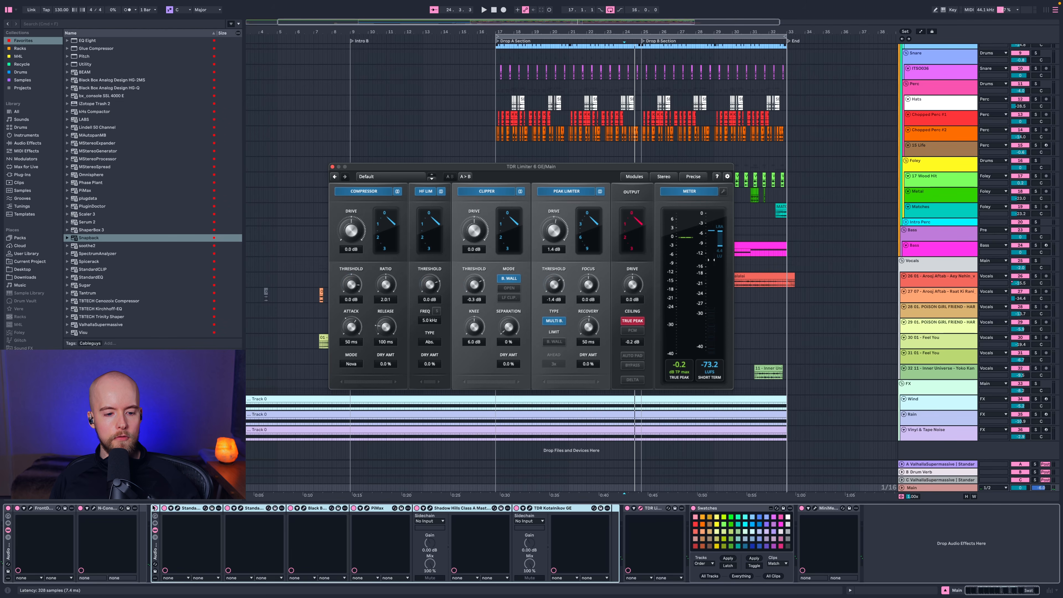
Move the Main track's first effect rack into the start of the mastering rack, compare the combined rack off and on during playback, and close the limiter.
drag(8, 551, 166, 543)
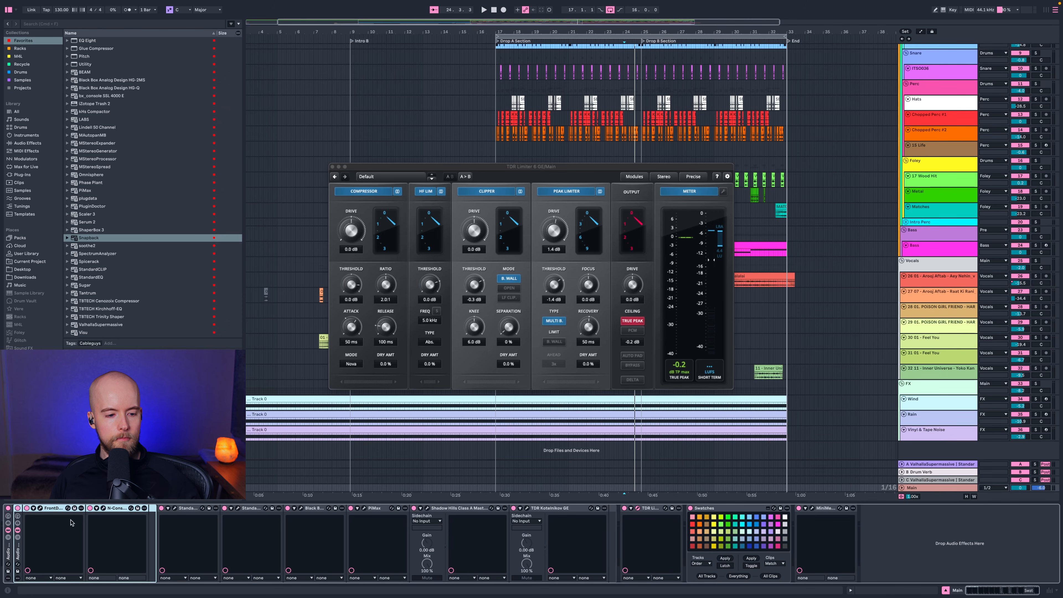
click(8, 509)
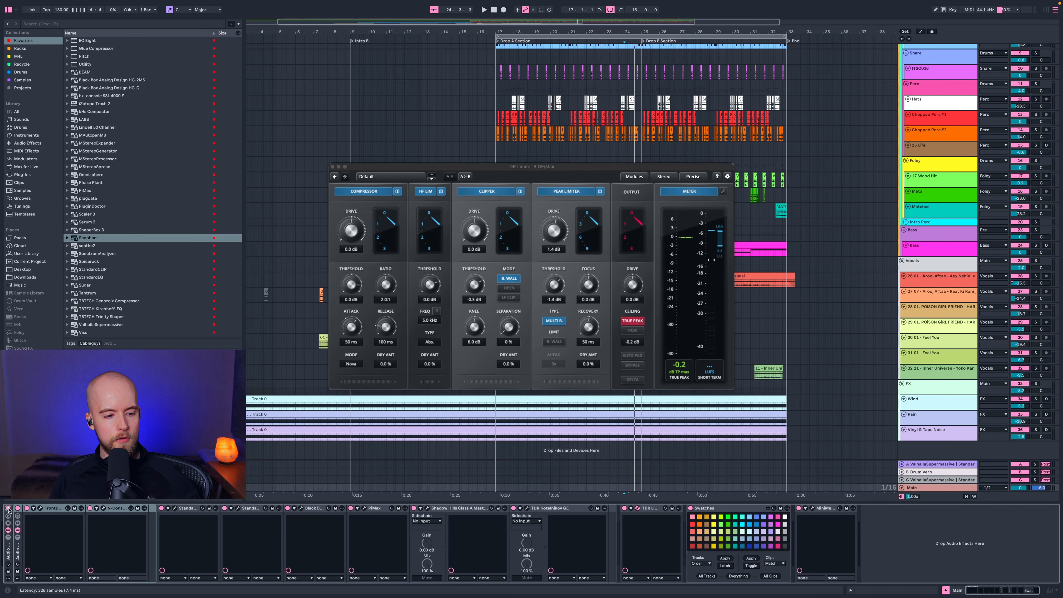
key(space)
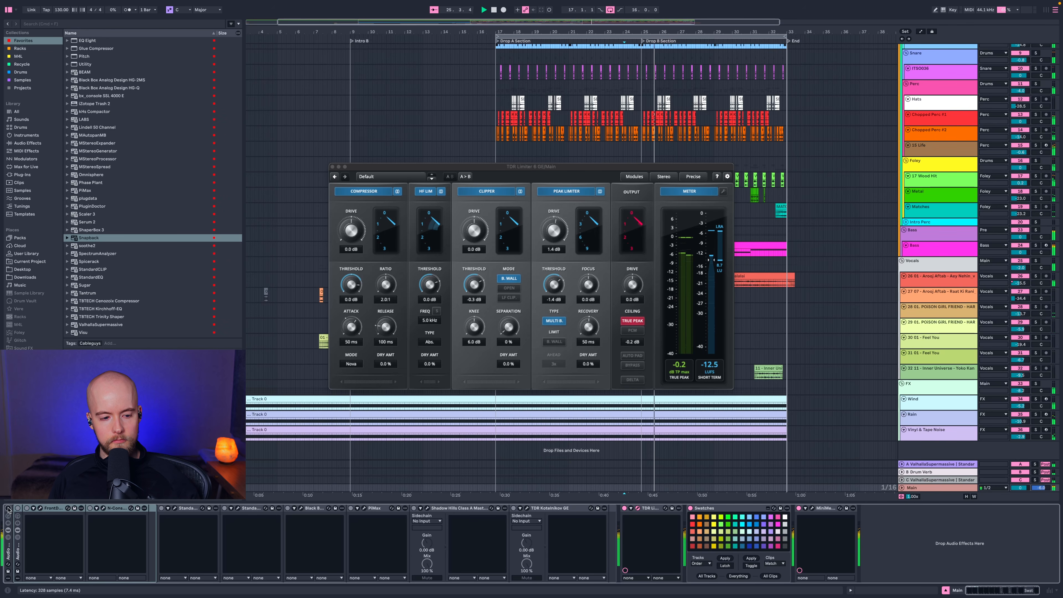
click(8, 508)
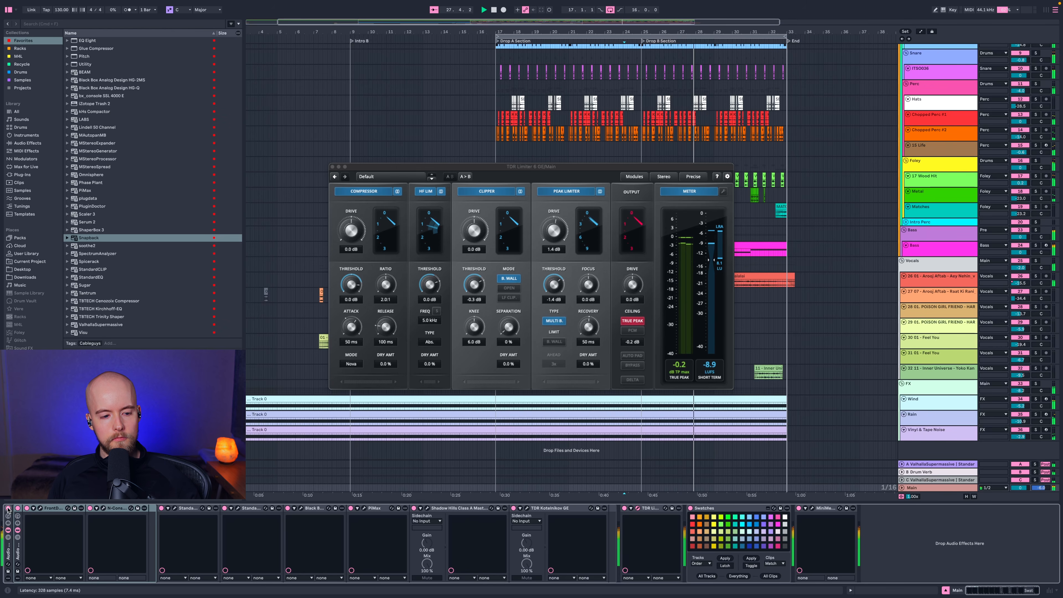
click(9, 508)
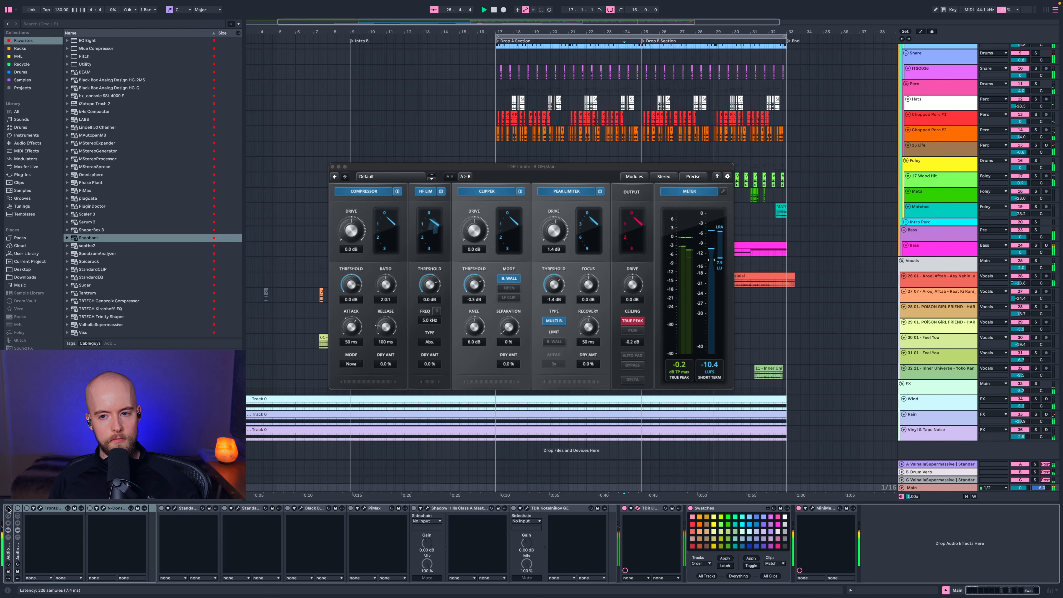
click(8, 508)
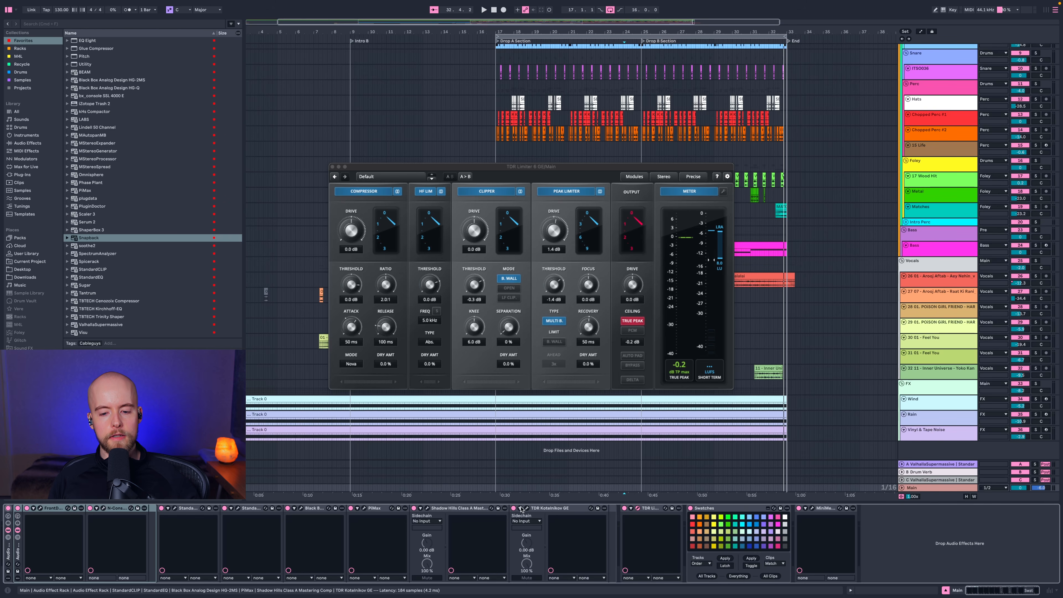
click(637, 508)
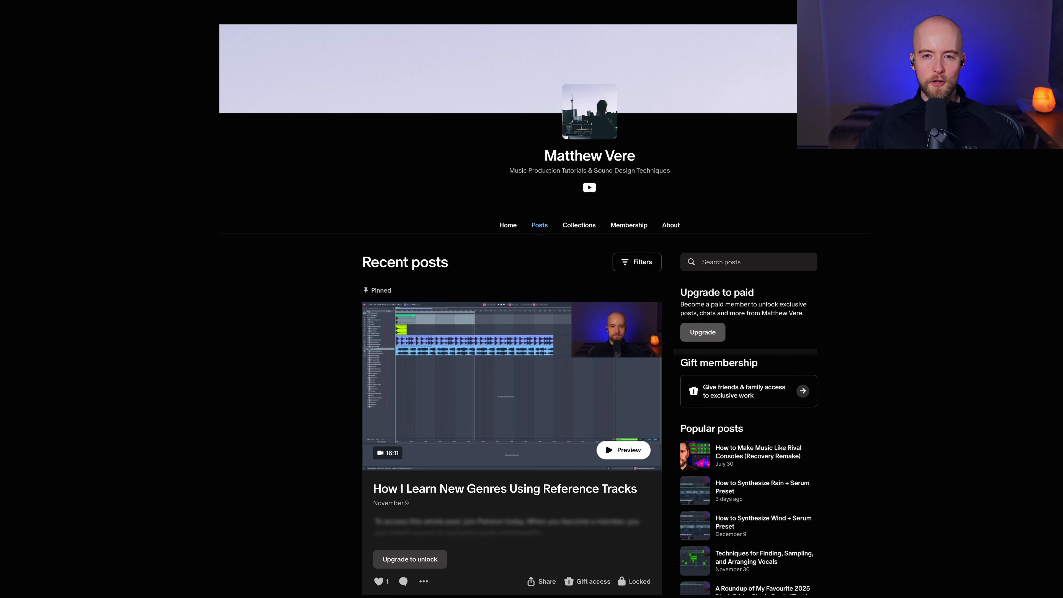
Browse the recent posts on the creator's Patreon page.
scroll(512, 309, down, 15)
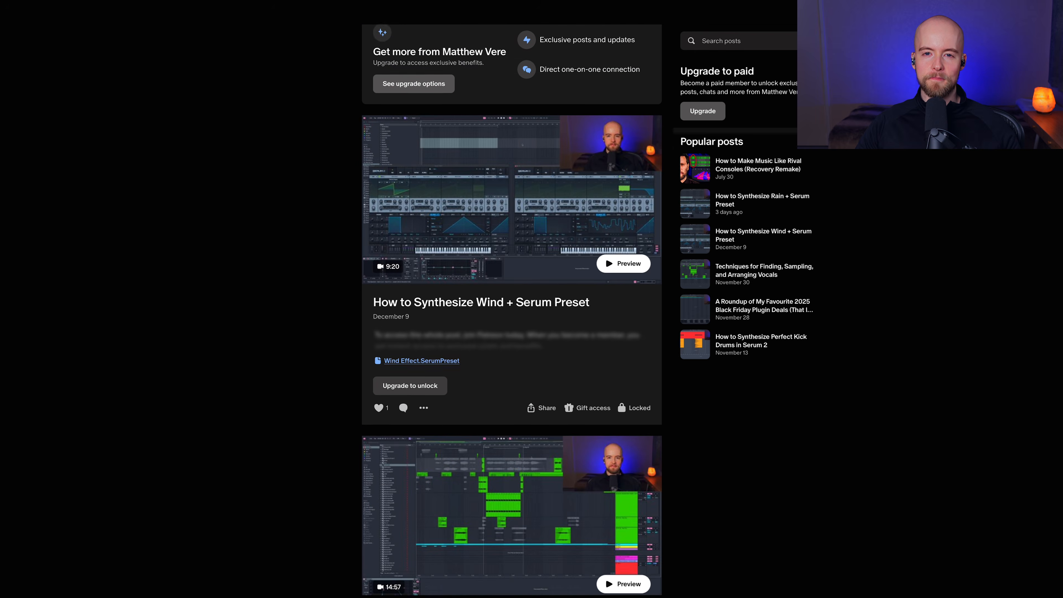
scroll(512, 310, down, 20)
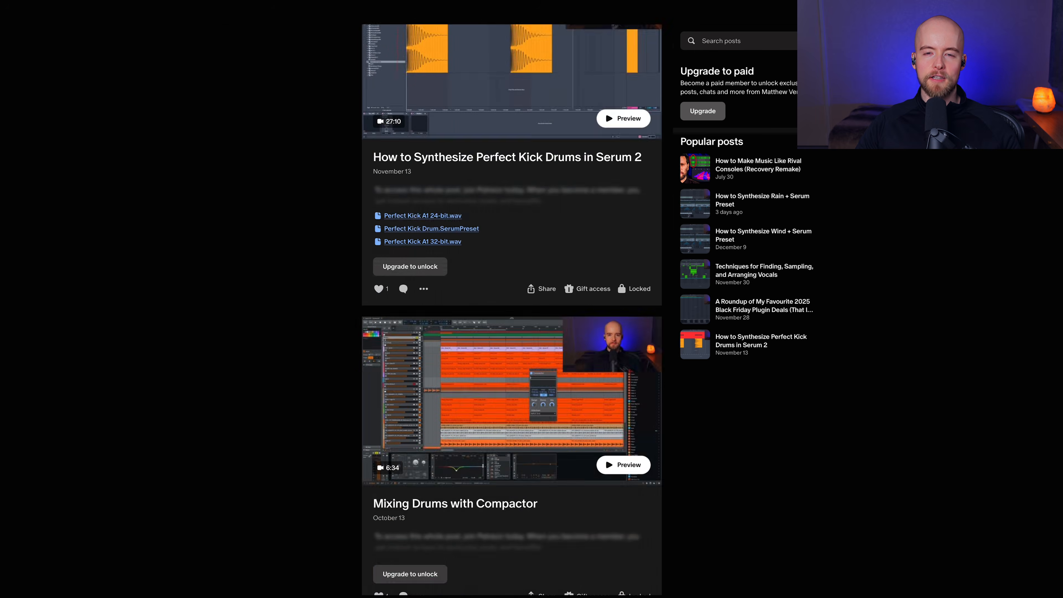
scroll(512, 309, down, 20)
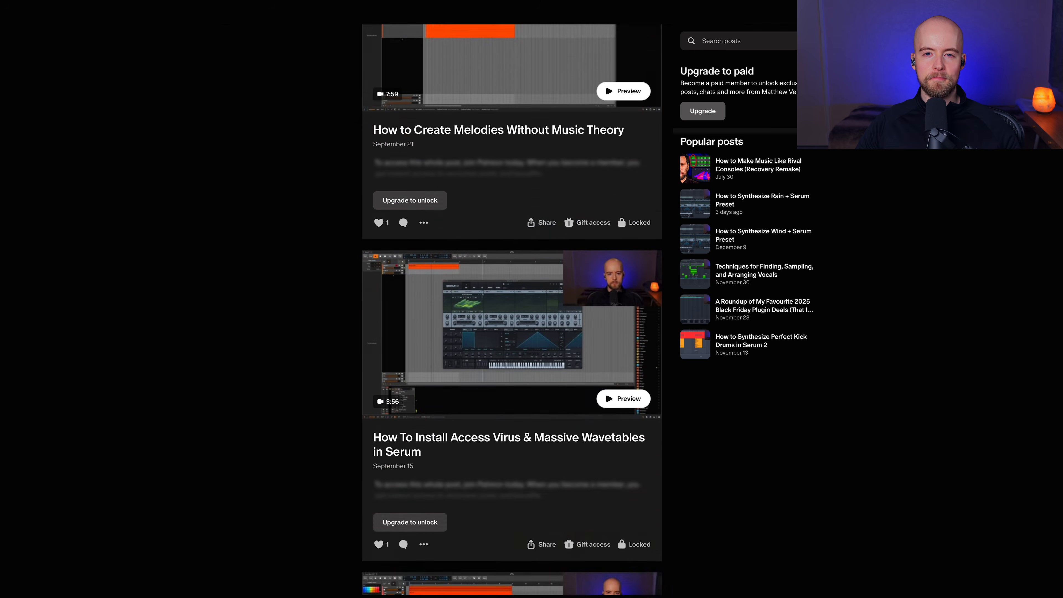